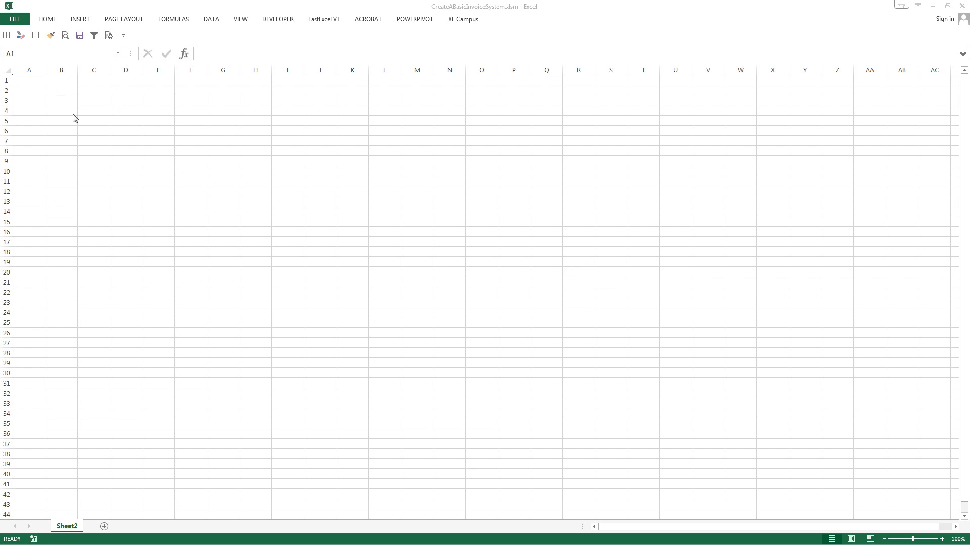
# - Resize the grid by narrowing column A and row 1 and widening columns B through H
pyautogui.click(36, 84)
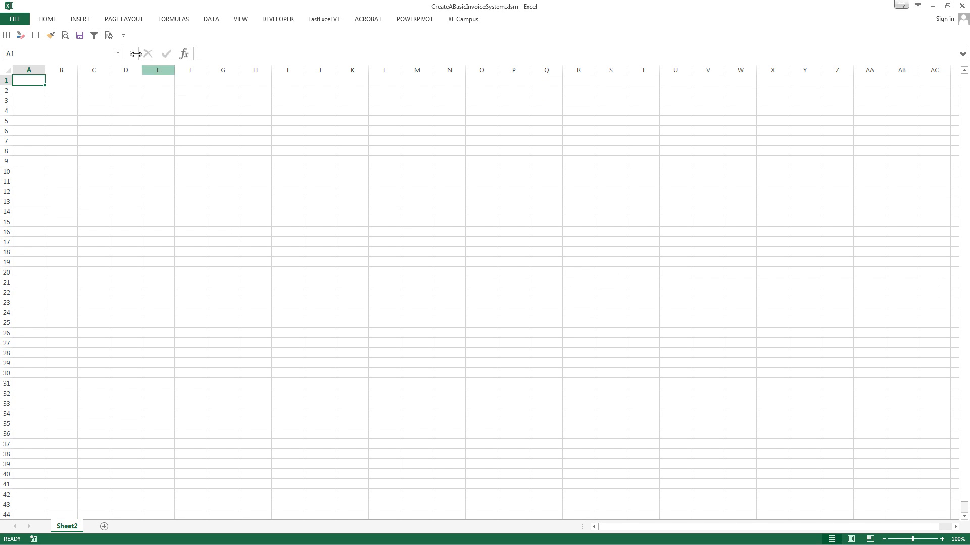
pyautogui.click(31, 70)
pyautogui.moveTo(41, 68); pyautogui.dragTo(248, 66)
pyautogui.click(129, 100)
pyautogui.click(26, 82)
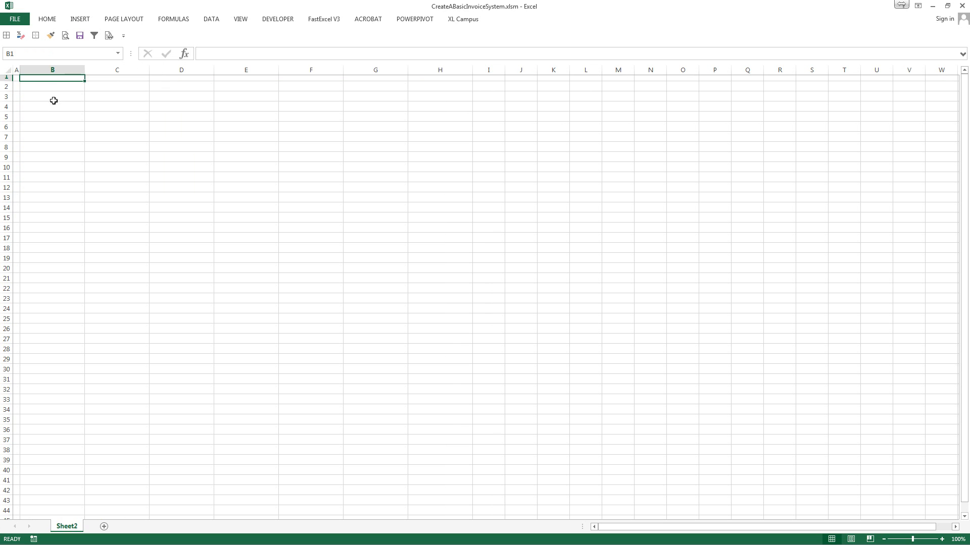
# - Enter the heading "Company Name" in cell B2
pyautogui.click(47, 86)
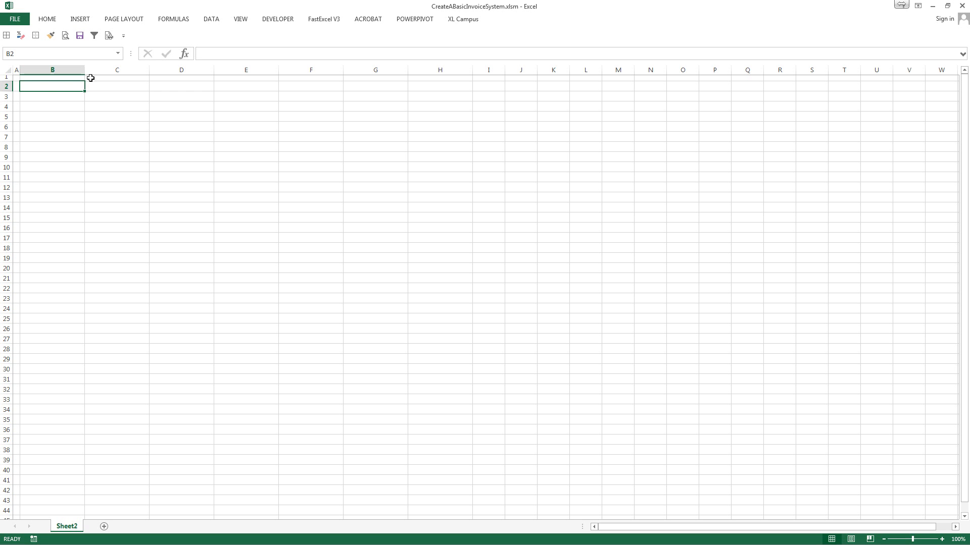
pyautogui.write('Com')
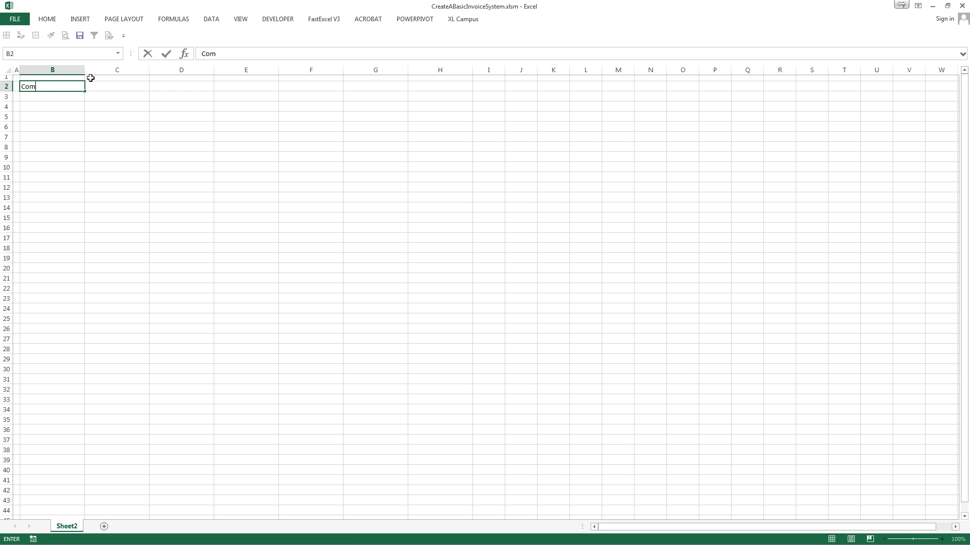
pyautogui.write('pany')
pyautogui.write(' In')
pyautogui.write('Name')
pyautogui.press('Tab')
# - Enter the title "Invoice" in cell F2 and run a spell check on it
pyautogui.press('Tab')
pyautogui.press('Tab')
pyautogui.press('Tab')
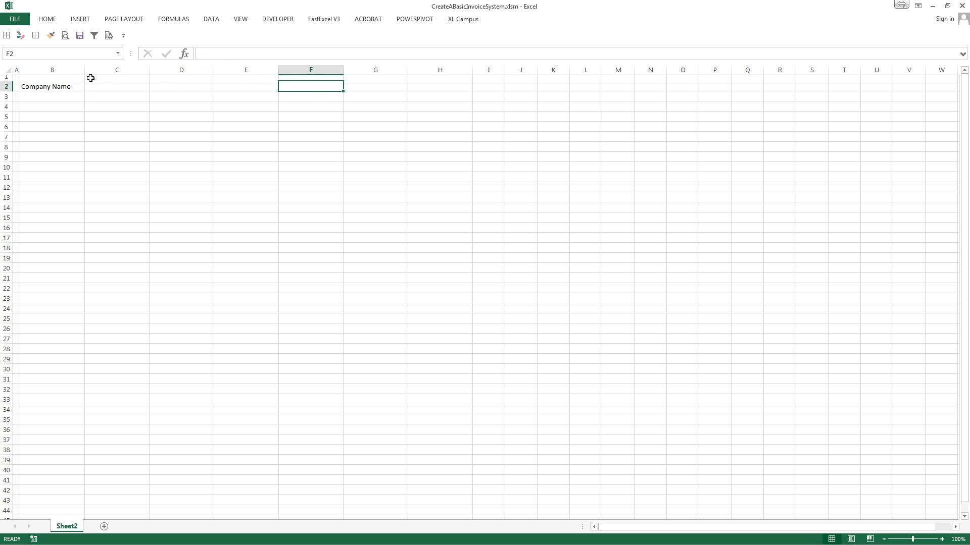
pyautogui.press('F2')
pyautogui.write('Invoice')
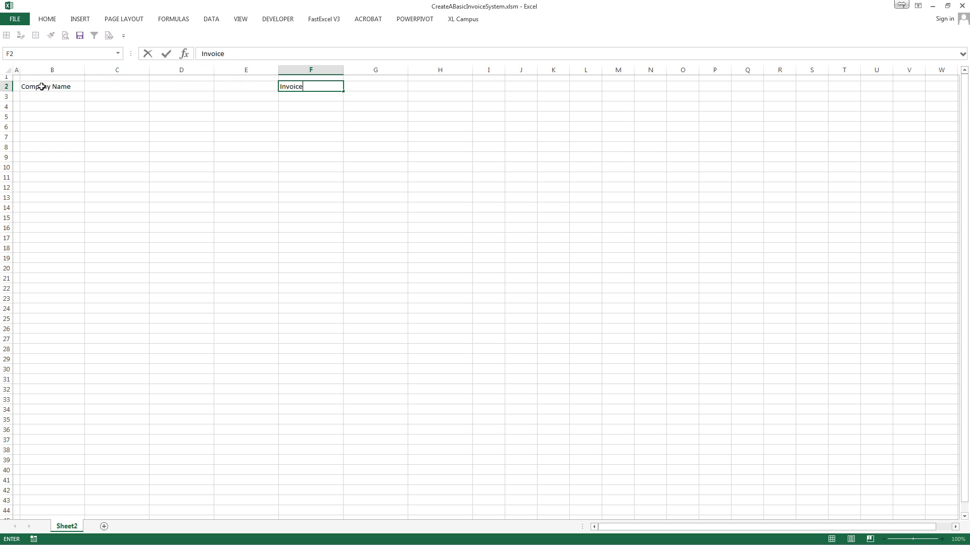
pyautogui.press('F7')
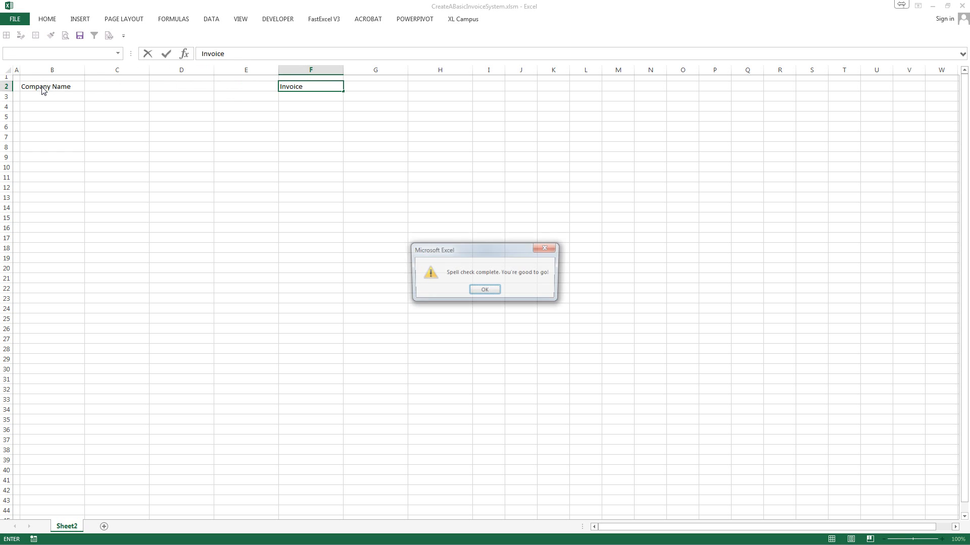
pyautogui.press('Return')
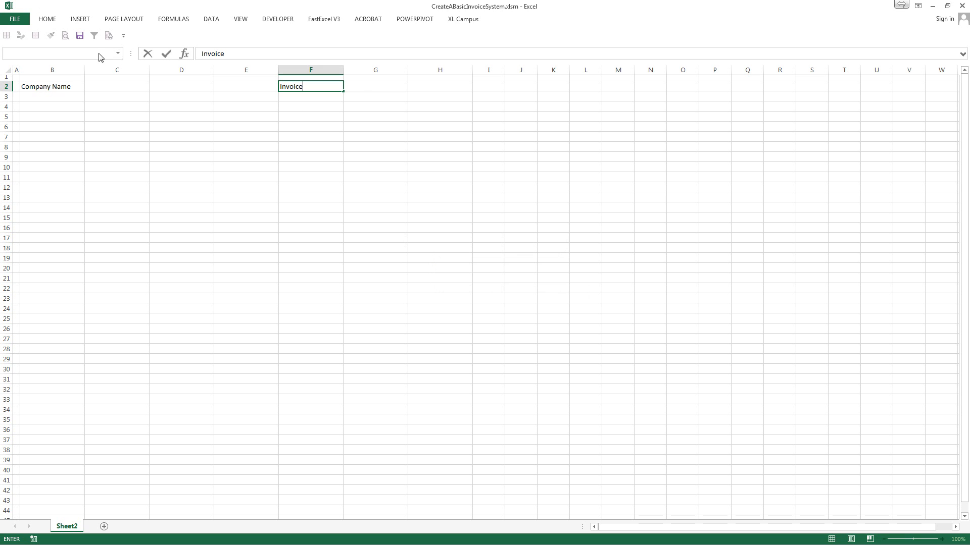
pyautogui.click(102, 86)
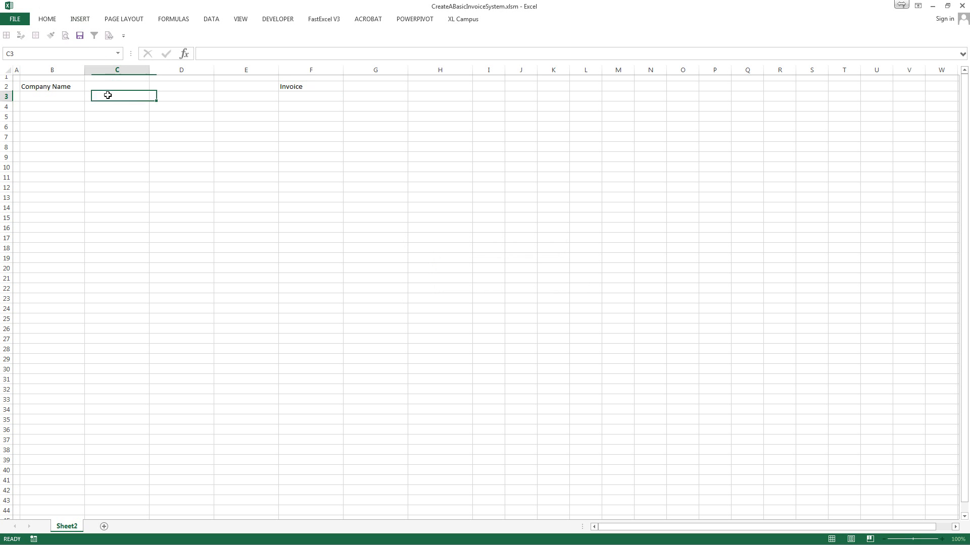
# - Set the font size of the "Invoice" title in F2 to 24
pyautogui.click(296, 89)
pyautogui.click(48, 19)
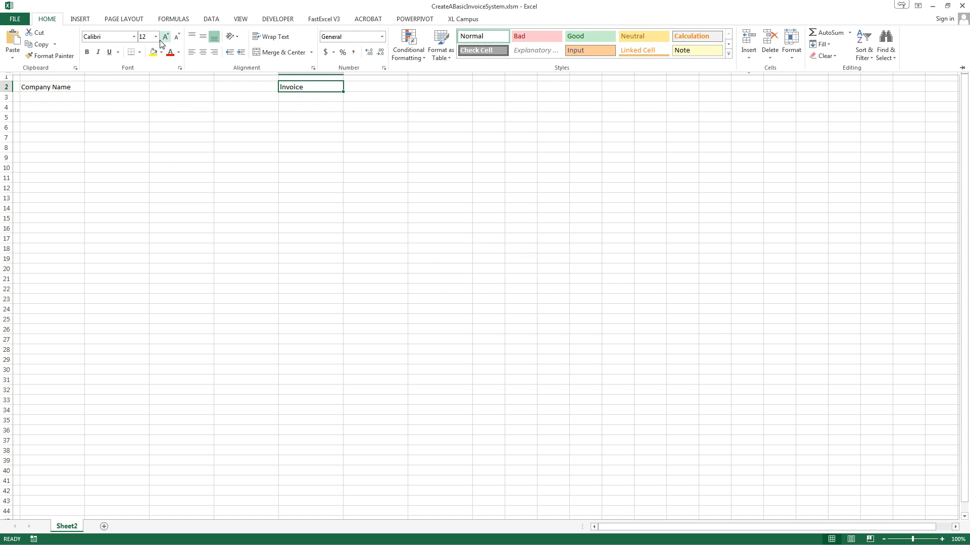
pyautogui.click(156, 36)
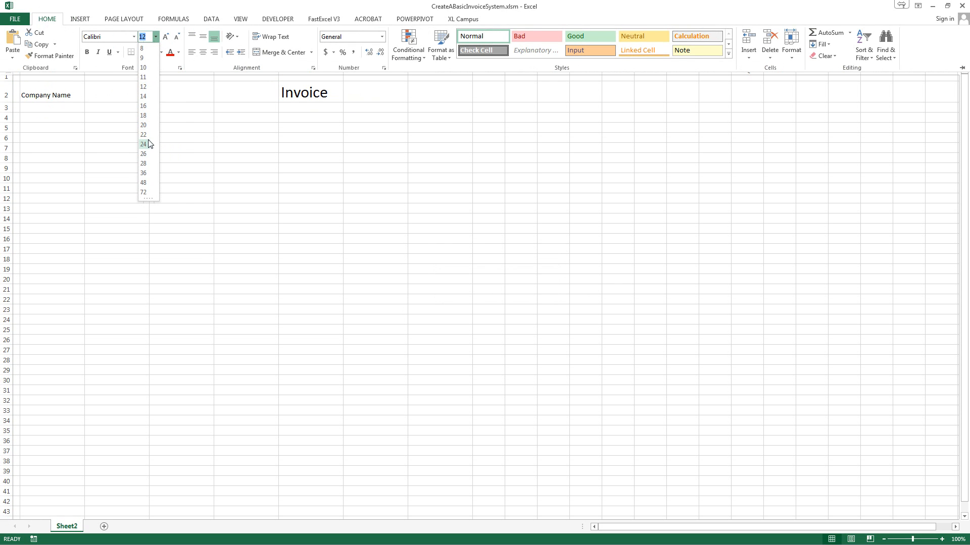
pyautogui.click(143, 144)
# - Copy the formatting of the "Invoice" title in F2 onto the "Company Name" heading in B2 with Format Painter
pyautogui.click(67, 94)
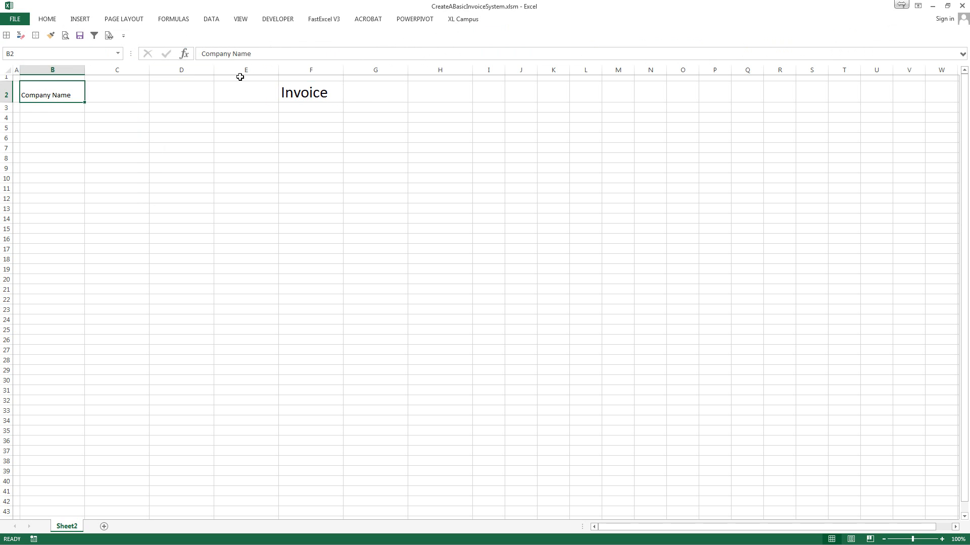
pyautogui.click(283, 95)
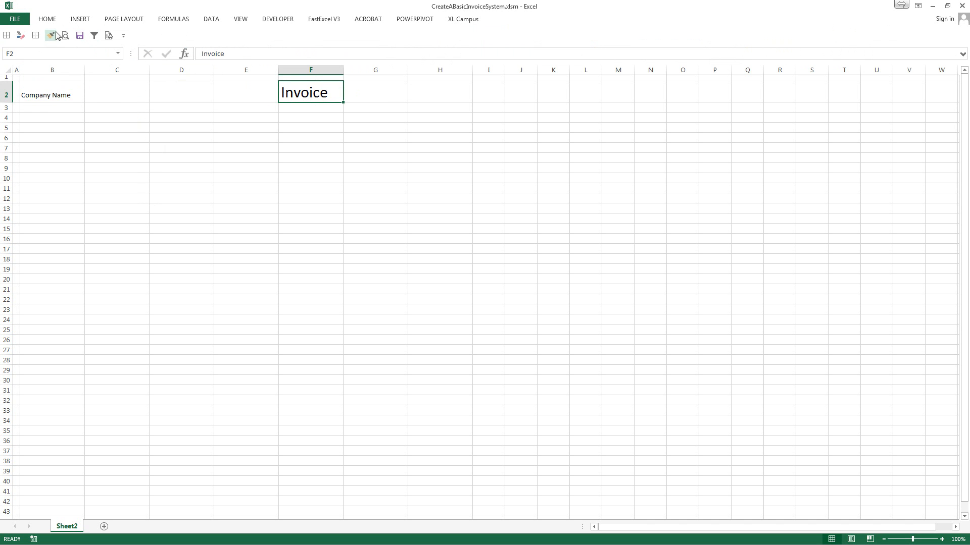
pyautogui.press('alt')
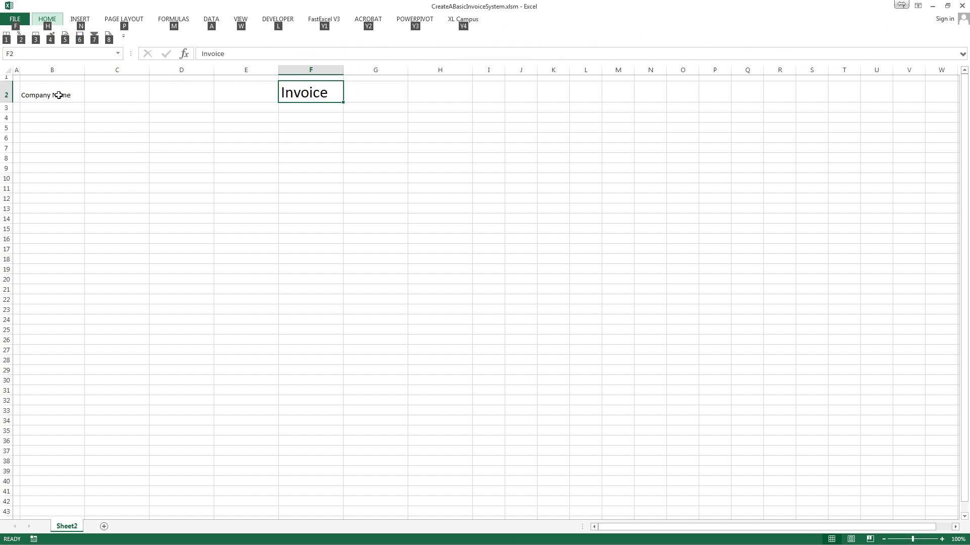
pyautogui.click(41, 21)
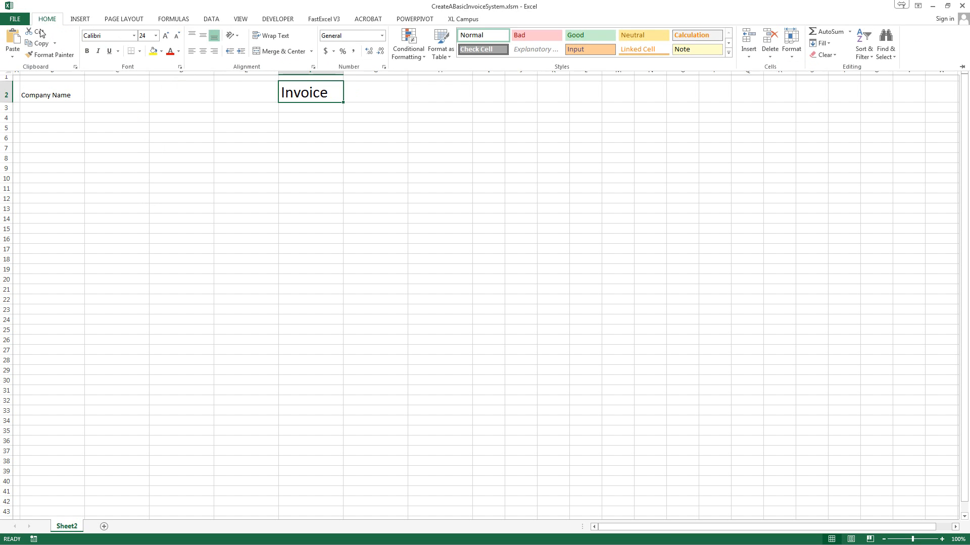
pyautogui.click(32, 59)
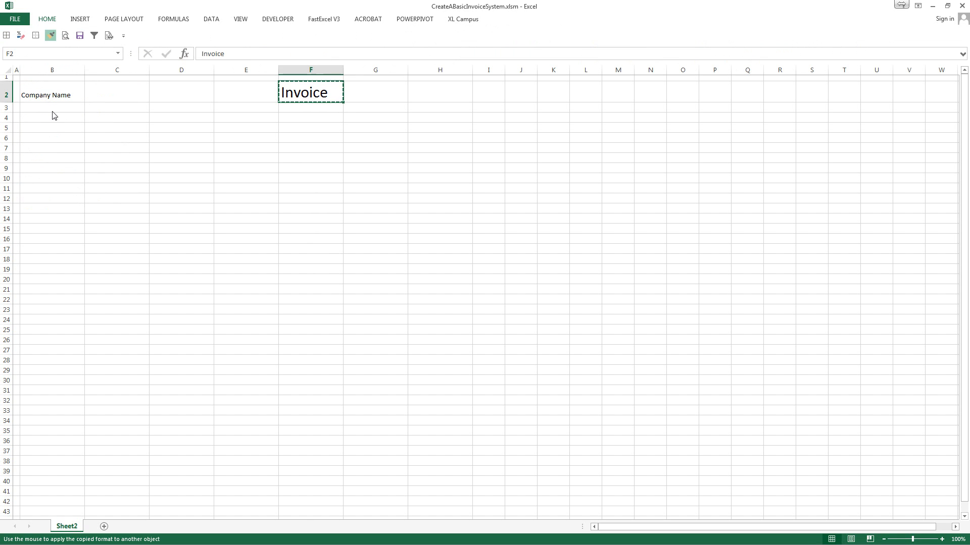
pyautogui.click(50, 98)
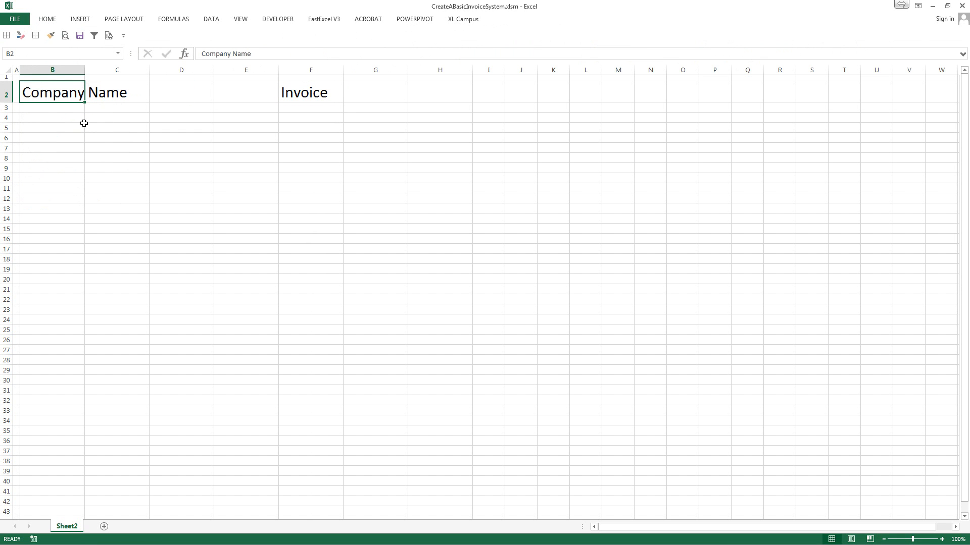
# - Enter the company's street address in B3 and its city, state and ZIP code in B4
pyautogui.click(49, 110)
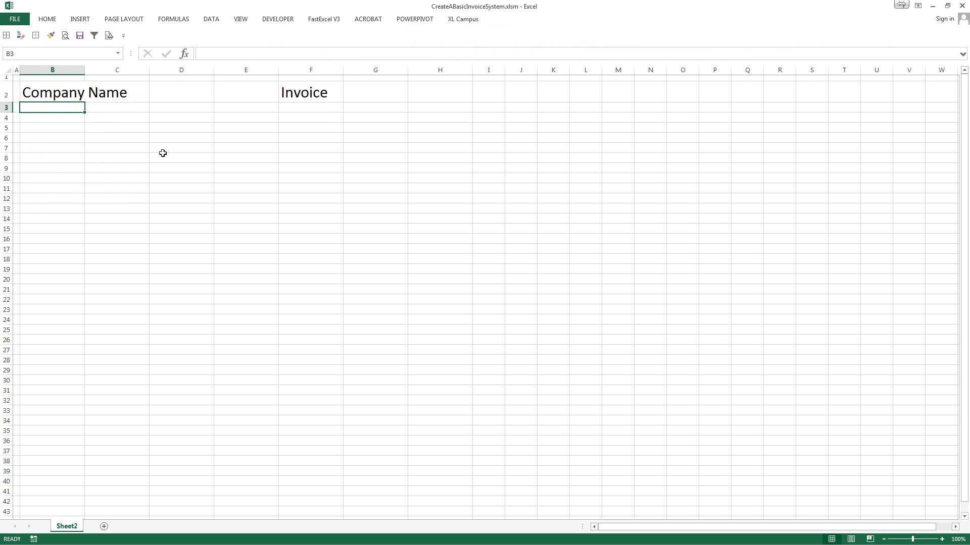
pyautogui.write('123')
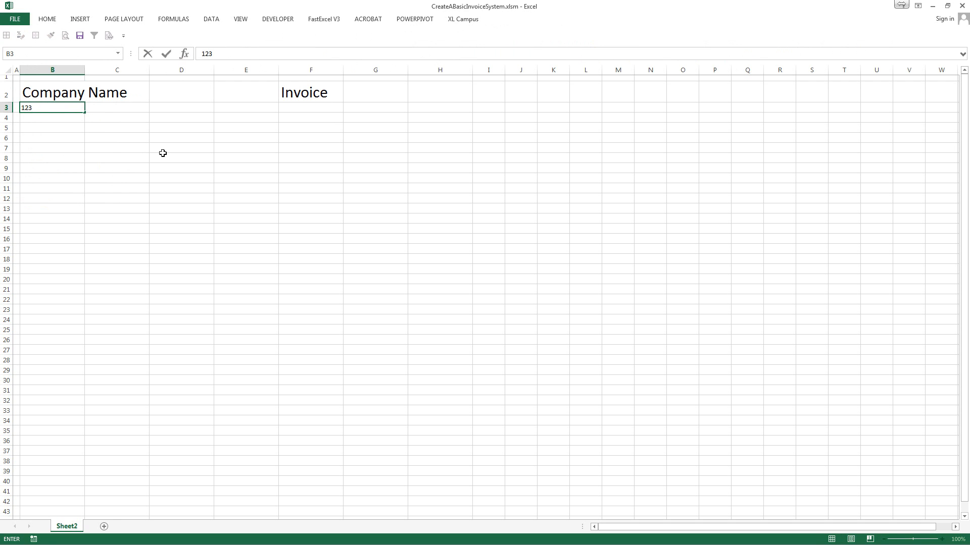
pyautogui.write(' Main St')
pyautogui.press('Return')
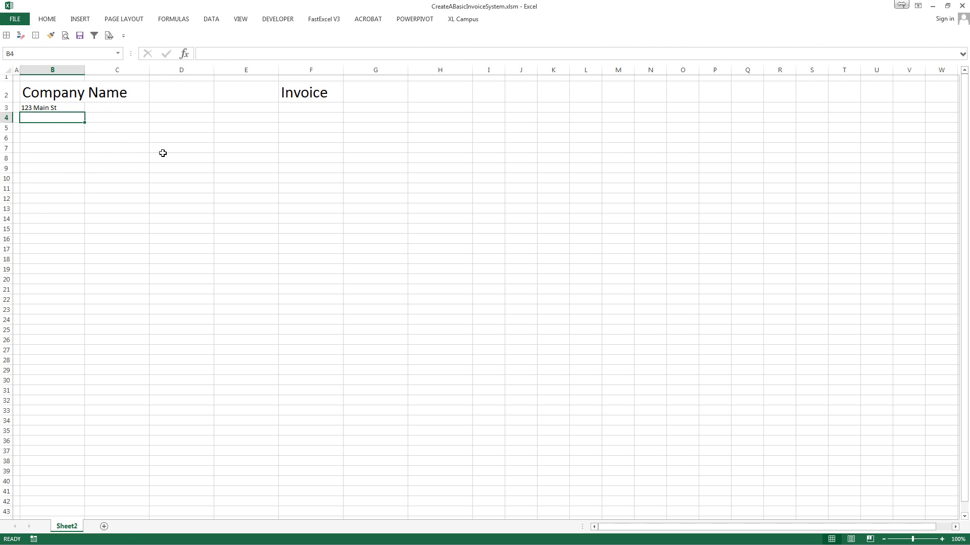
pyautogui.write('In')
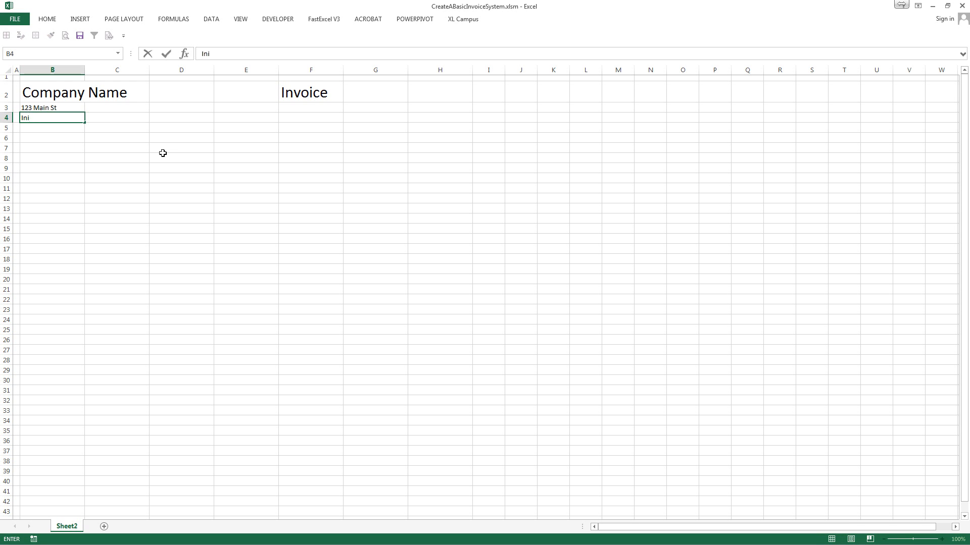
pyautogui.write('dianapolis, IN 46211')
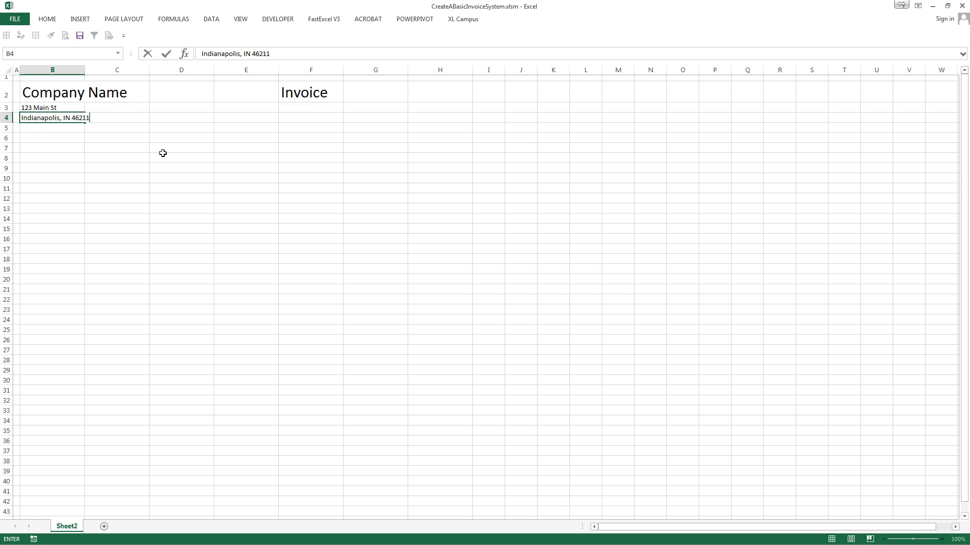
pyautogui.press('Return')
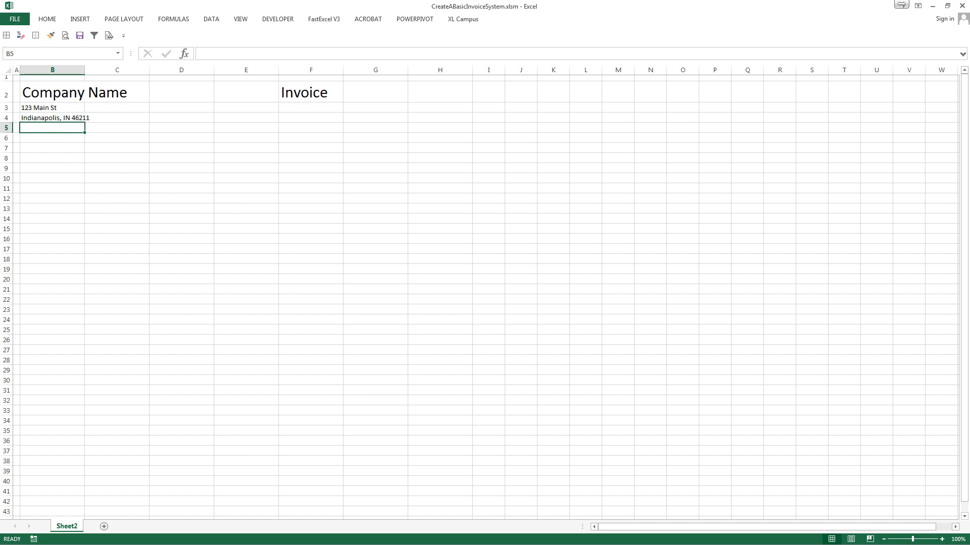
# - Enter the label "Customer Information:" in cell B7, spell-checking its wording
pyautogui.click(64, 145)
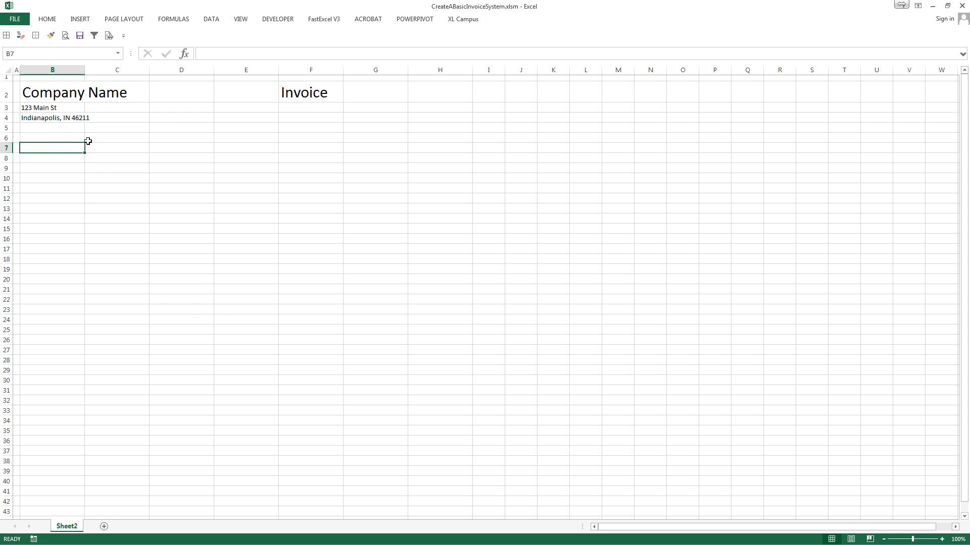
pyautogui.write('Sold')
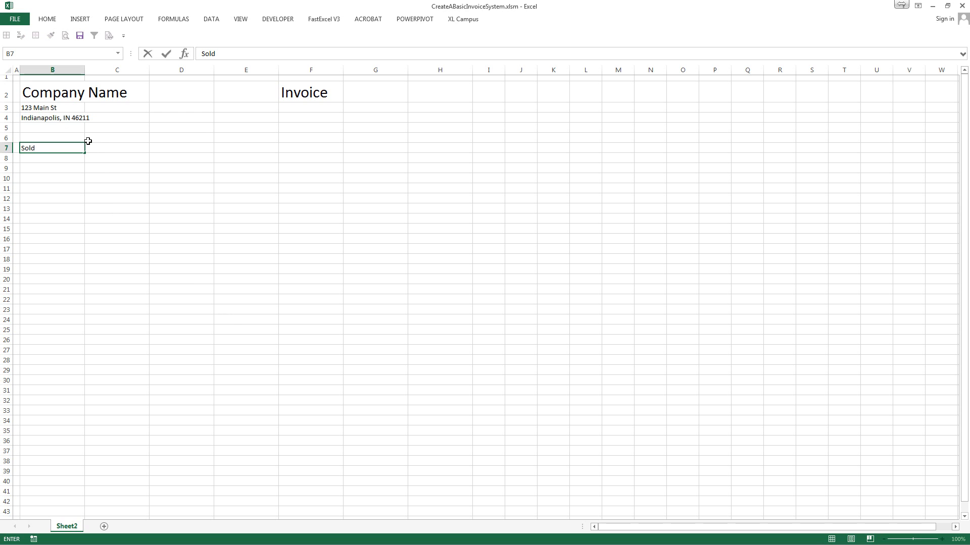
pyautogui.press('BackSpace')
pyautogui.press('BackSpace')
pyautogui.press('BackSpace')
pyautogui.write('Customer Informatioo')
pyautogui.press('BackSpace')
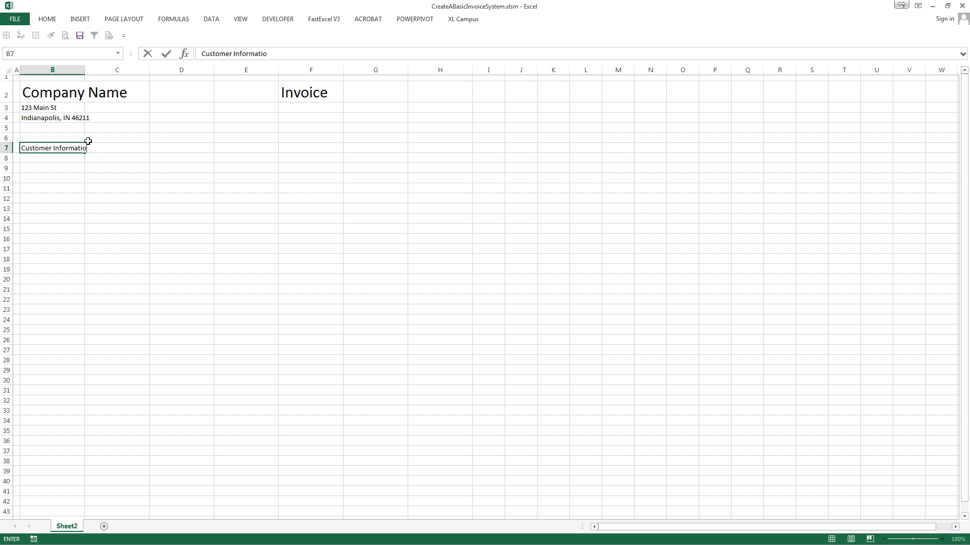
pyautogui.press('F7')
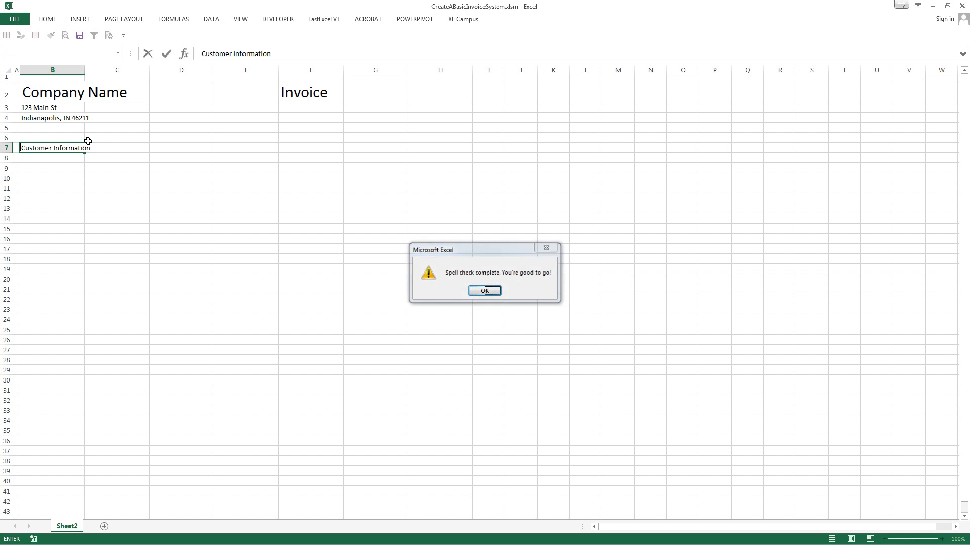
pyautogui.press('Return')
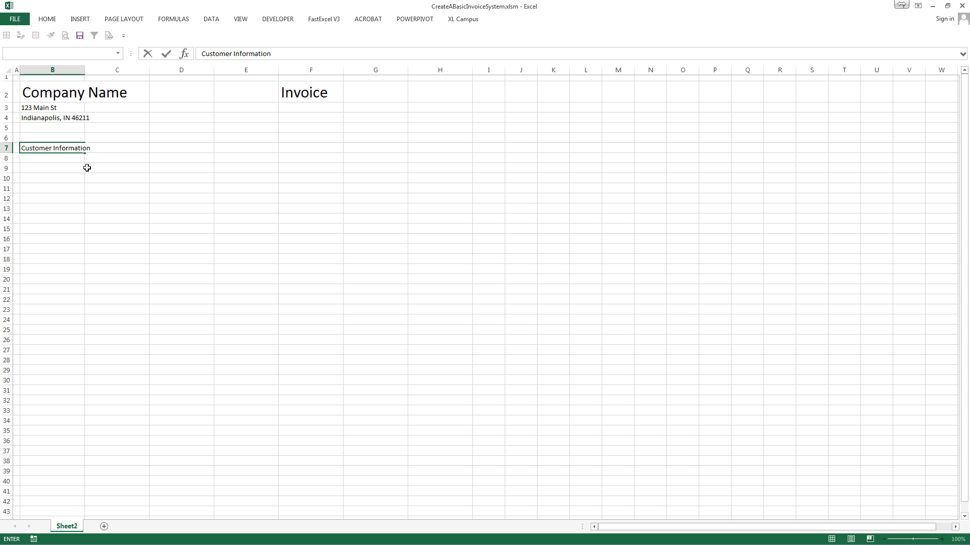
pyautogui.write(':')
# - Enter the customer's full name in cell B8, under the customer information label
pyautogui.click(78, 158)
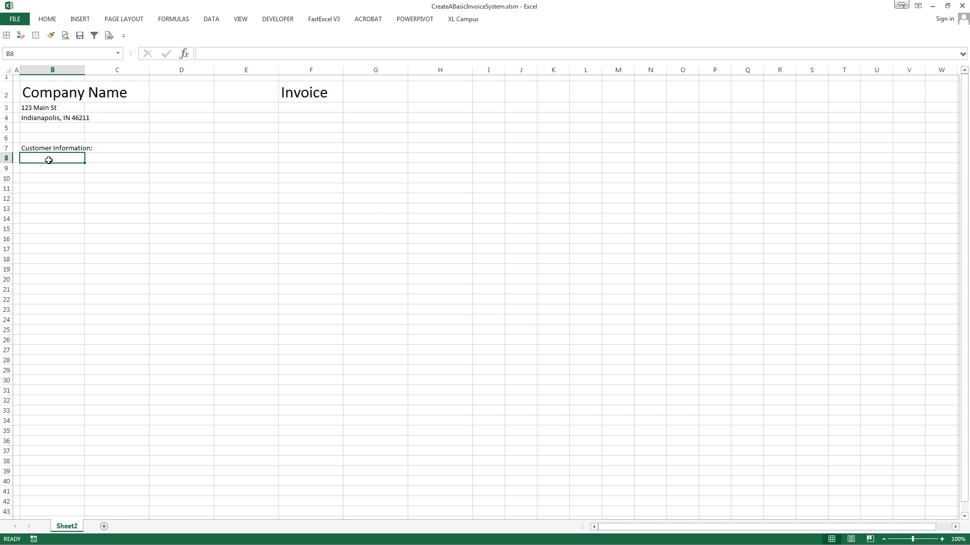
pyautogui.write('Jo')
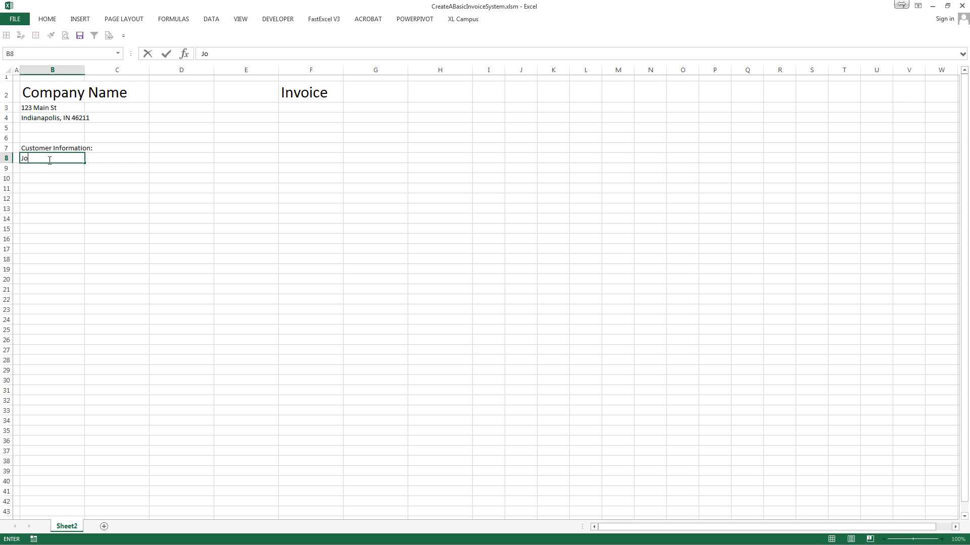
pyautogui.write('hn Smih')
pyautogui.write('th')
pyautogui.press('Return')
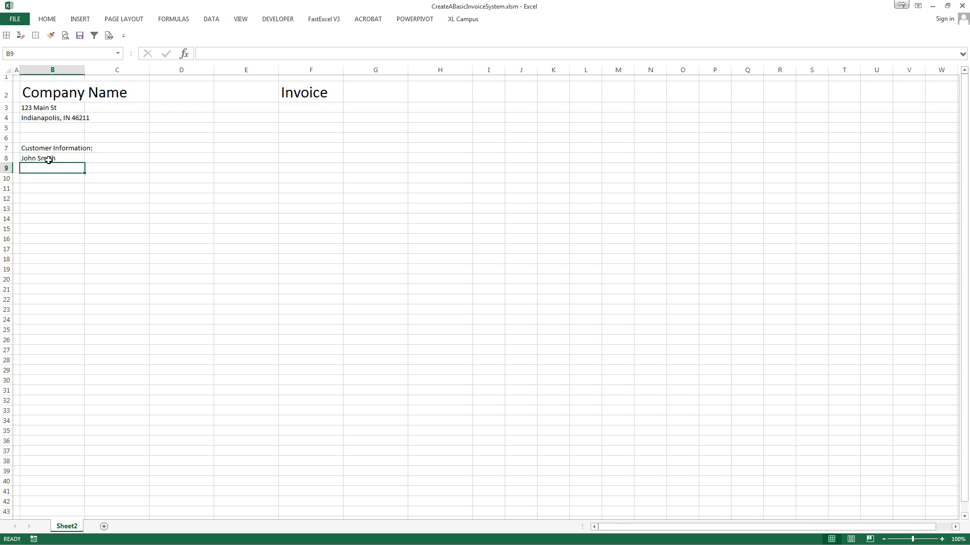
# - Enter the customer's street address in B9 and their city, state and ZIP code in B10
pyautogui.write('1234')
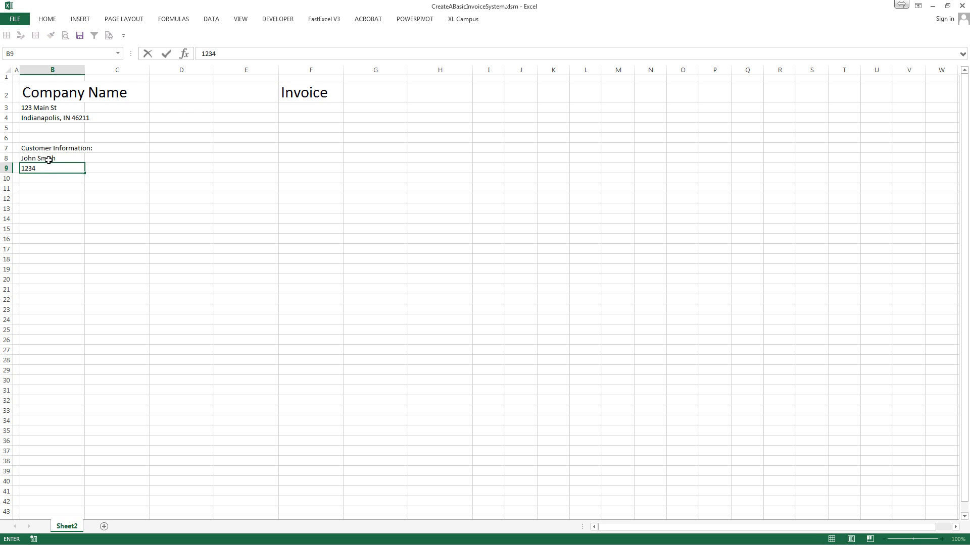
pyautogui.press('BackSpace')
pyautogui.press('BackSpace')
pyautogui.write('4 Main Street')
pyautogui.press('Return')
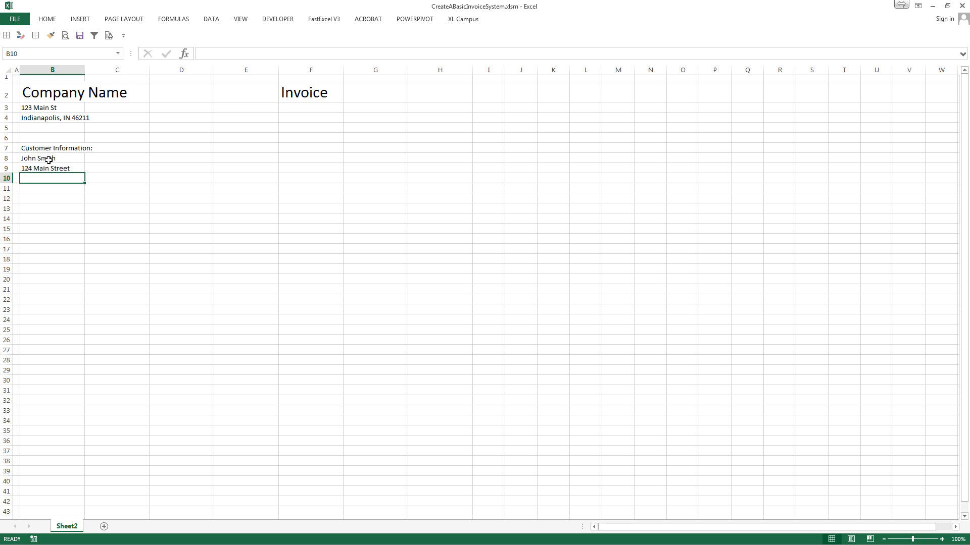
pyautogui.write('In')
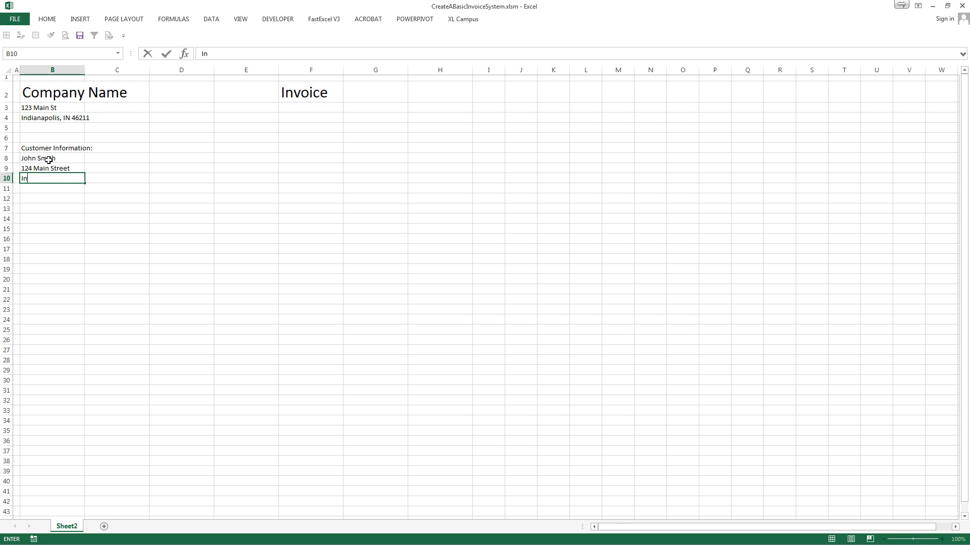
pyautogui.write('dianapolis, IN 462111')
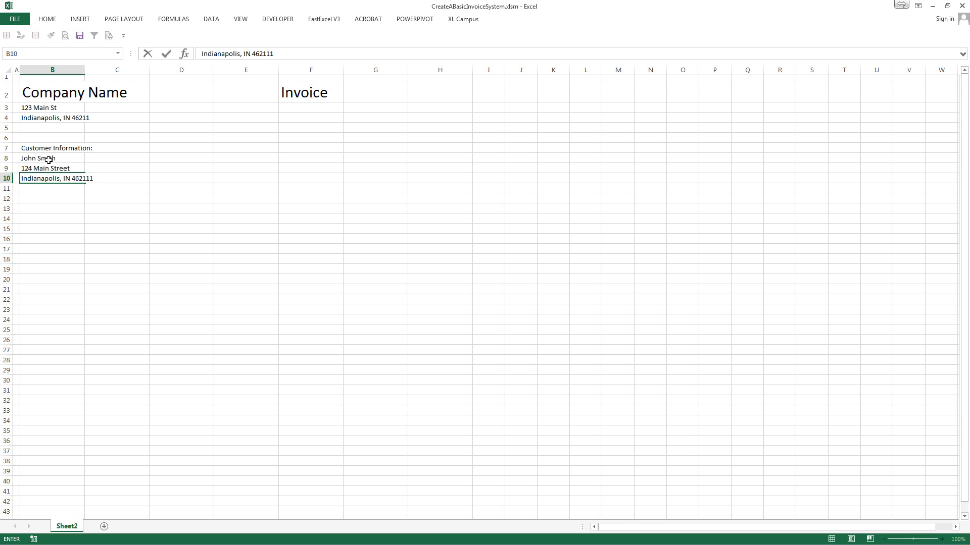
pyautogui.press('BackSpace')
pyautogui.click(52, 209)
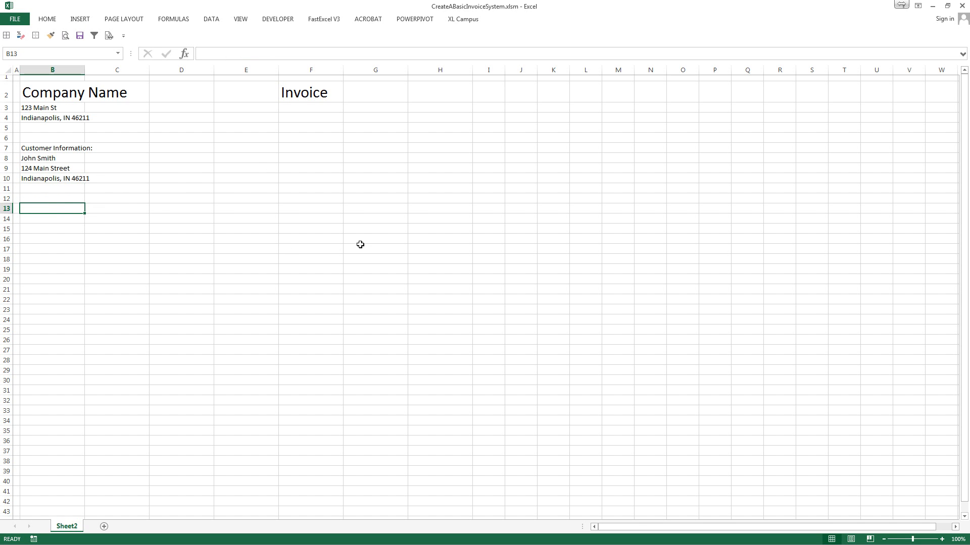
# - Enter the label "Invoice Number" in cell E7, level with the customer information label
pyautogui.click(249, 143)
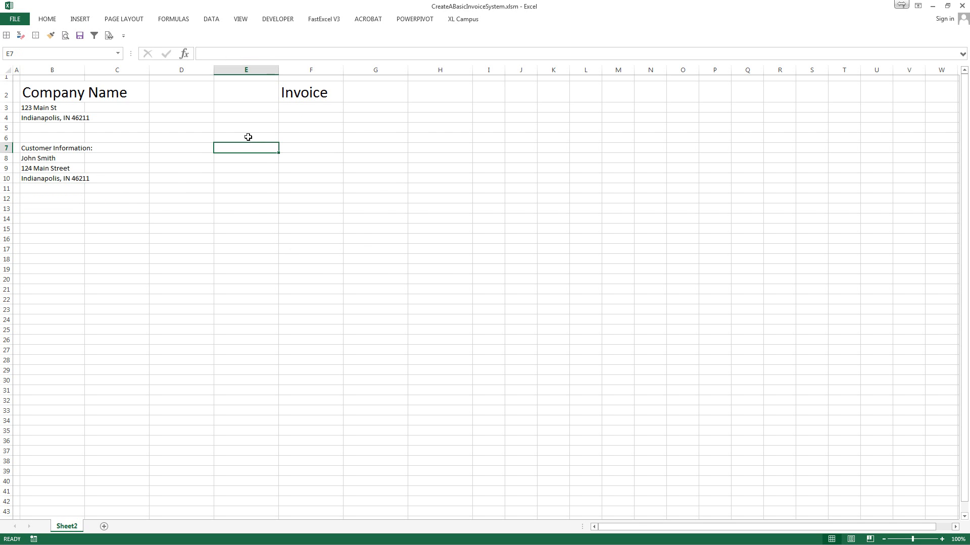
pyautogui.click(281, 147)
pyautogui.click(262, 143)
pyautogui.write('In')
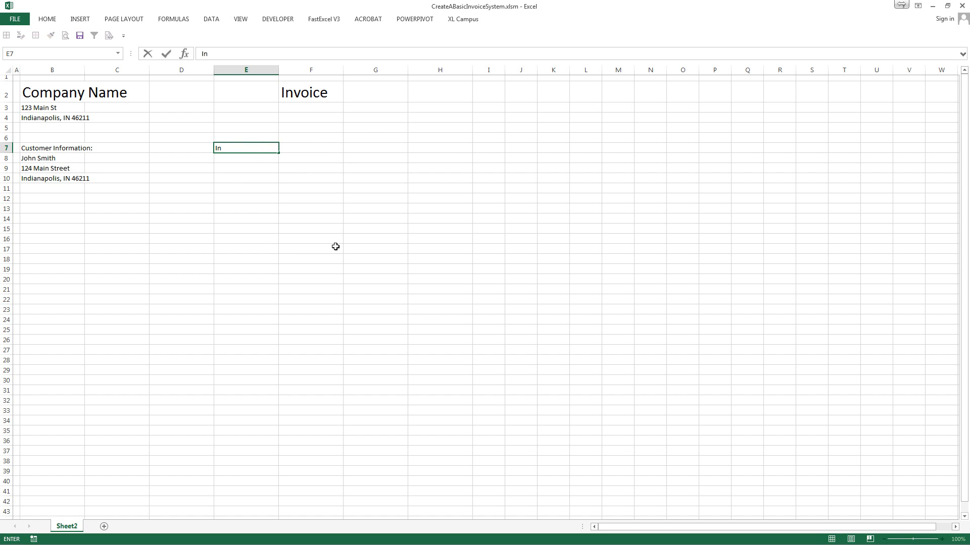
pyautogui.write('voice Num,er')
pyautogui.press('Return')
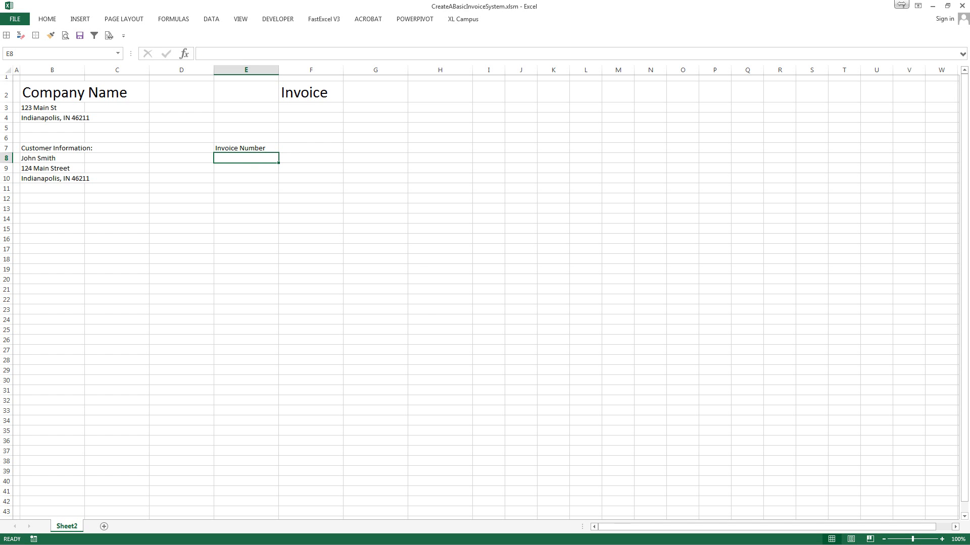
# - Enter the label "Date" in E8 and the formula =TODAY() in F8 beside it
pyautogui.write('Date')
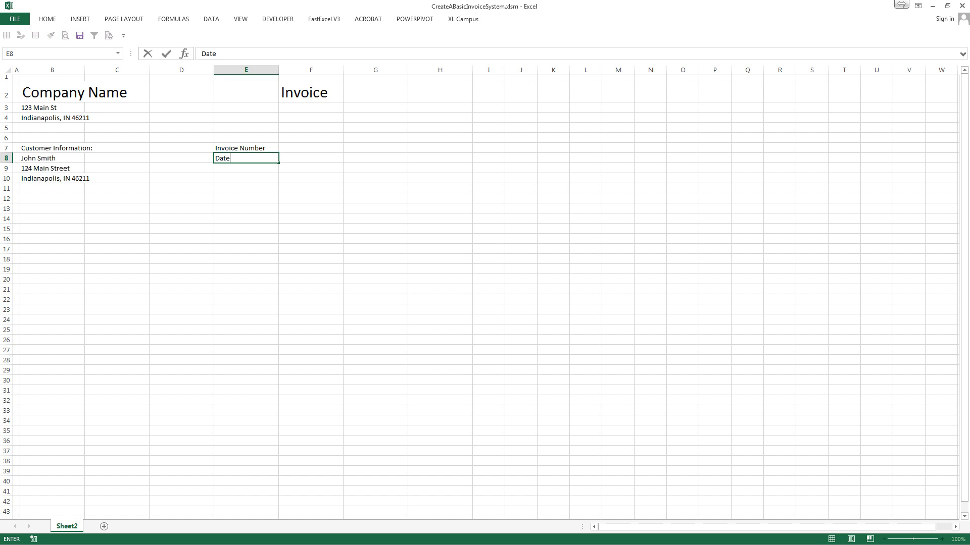
pyautogui.press('Tab')
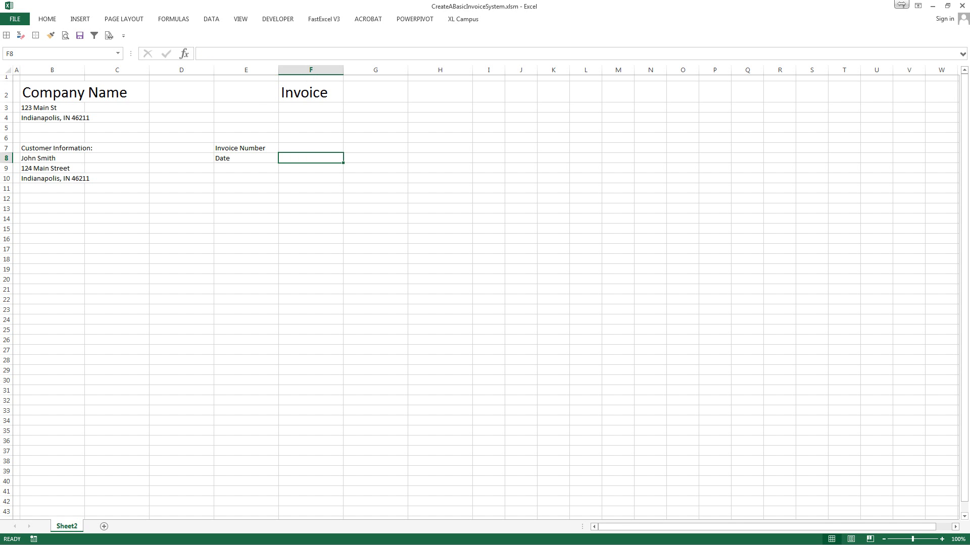
pyautogui.write('T')
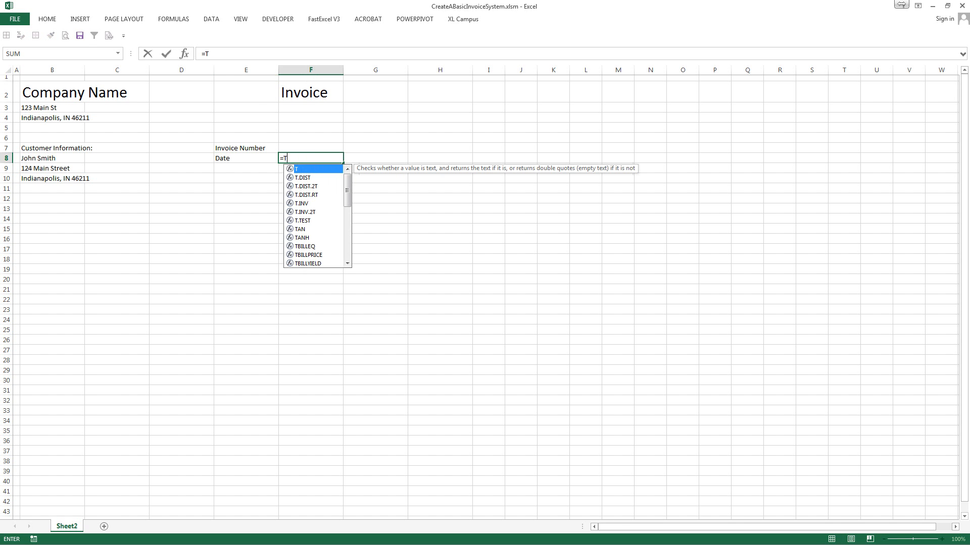
pyautogui.write('ODAY(')
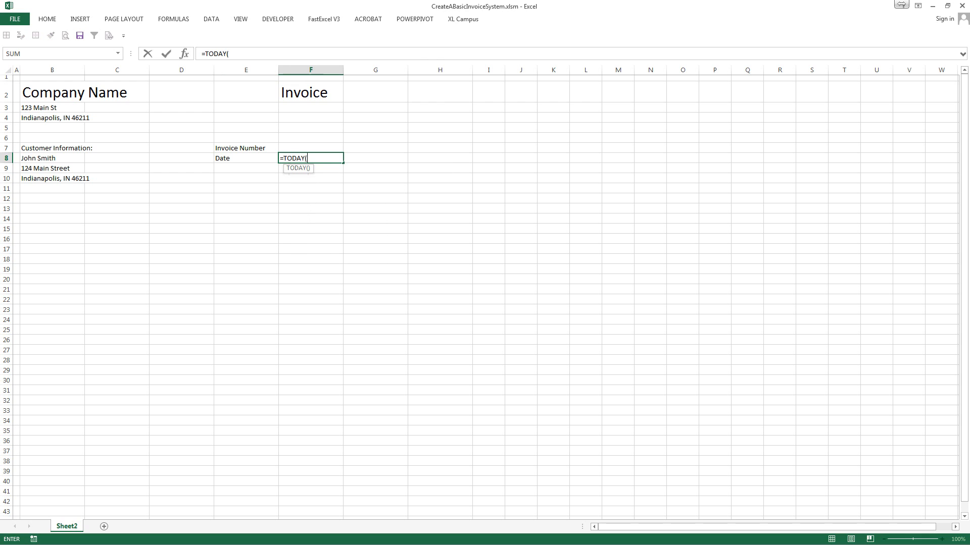
pyautogui.press('Return')
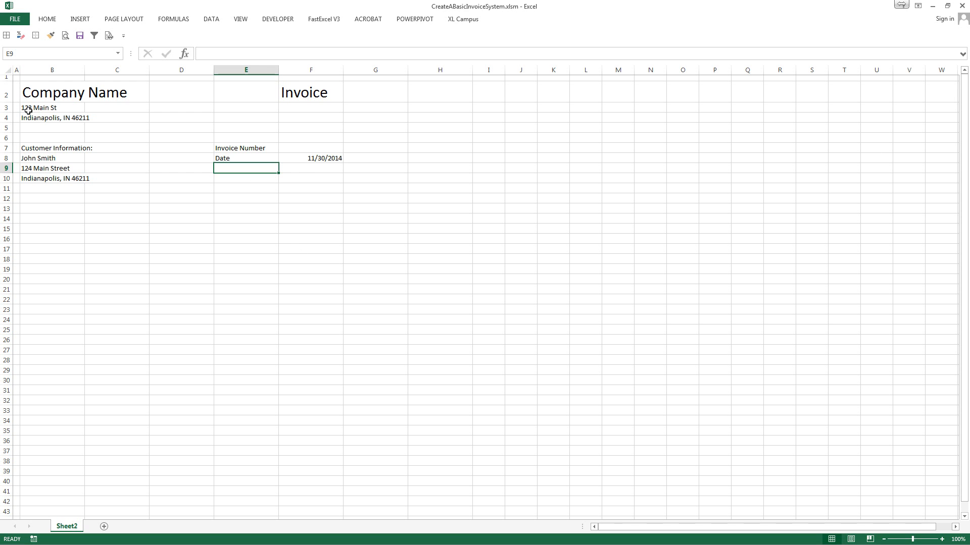
# - Apply an outside border around the range B12:F41 to frame the invoice's line-item area
pyautogui.click(312, 145)
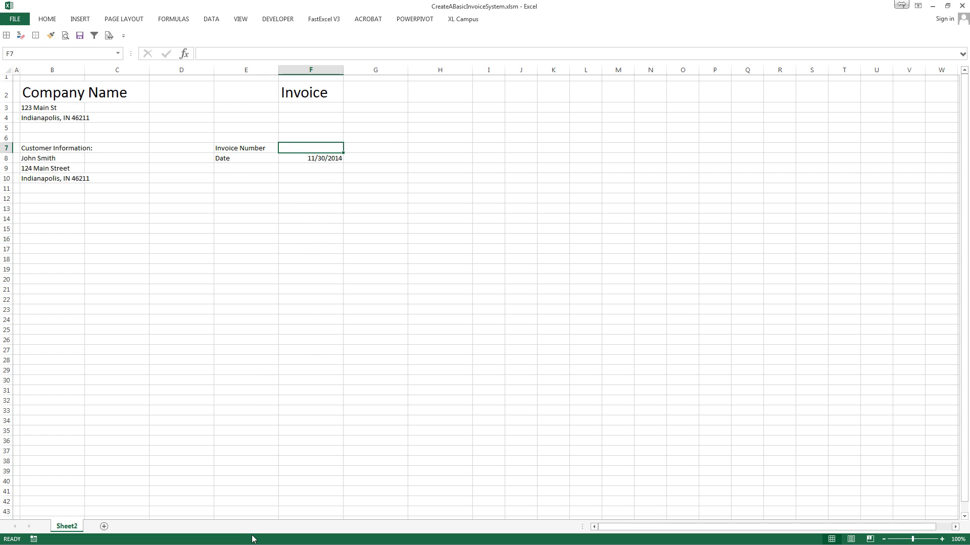
pyautogui.click(50, 209)
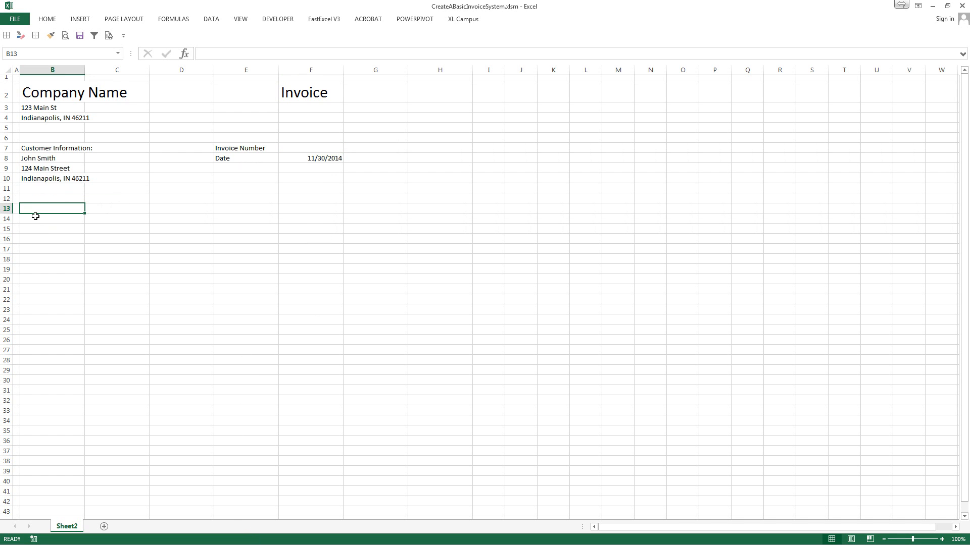
pyautogui.click(41, 196)
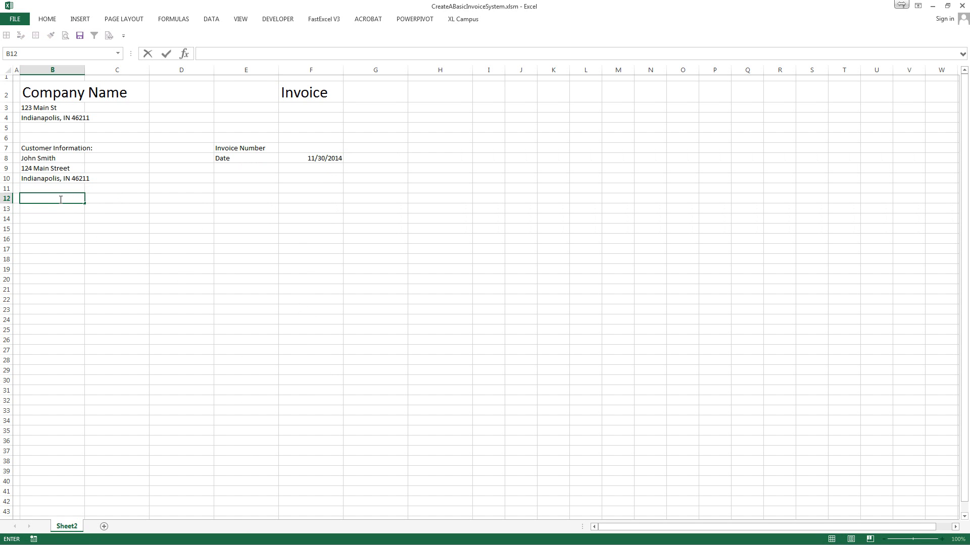
pyautogui.click(68, 230)
pyautogui.moveTo(53, 198); pyautogui.dragTo(340, 493)
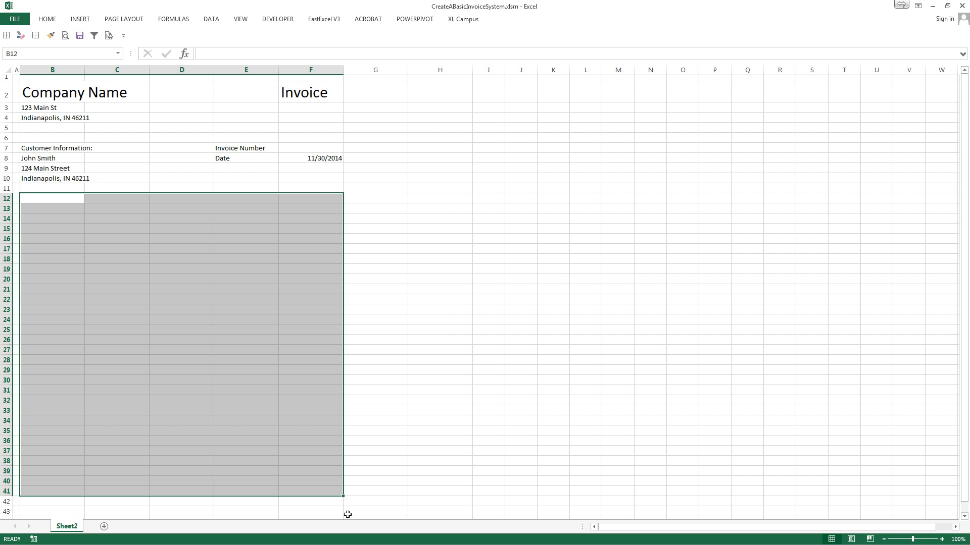
pyautogui.click(35, 35)
pyautogui.click(182, 228)
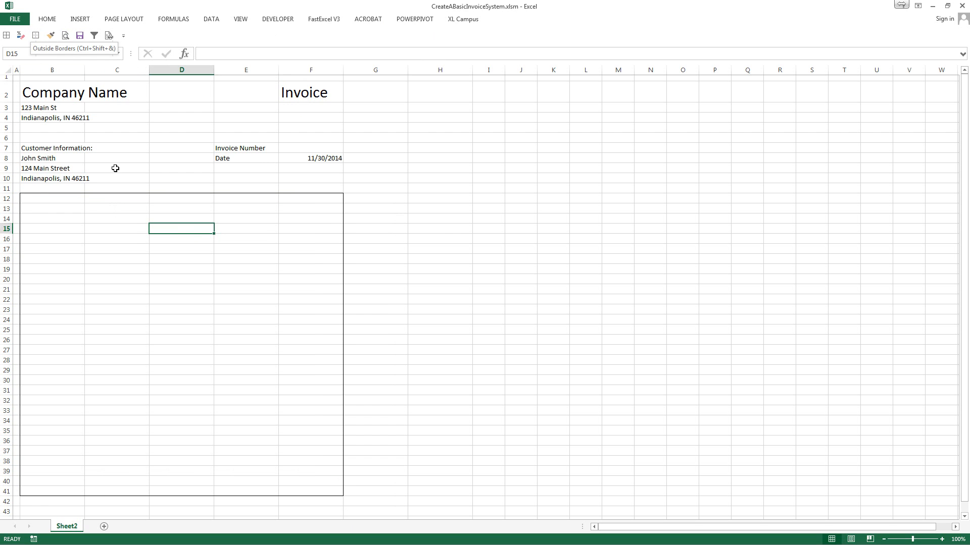
pyautogui.moveTo(507, 196); pyautogui.dragTo(510, 188)
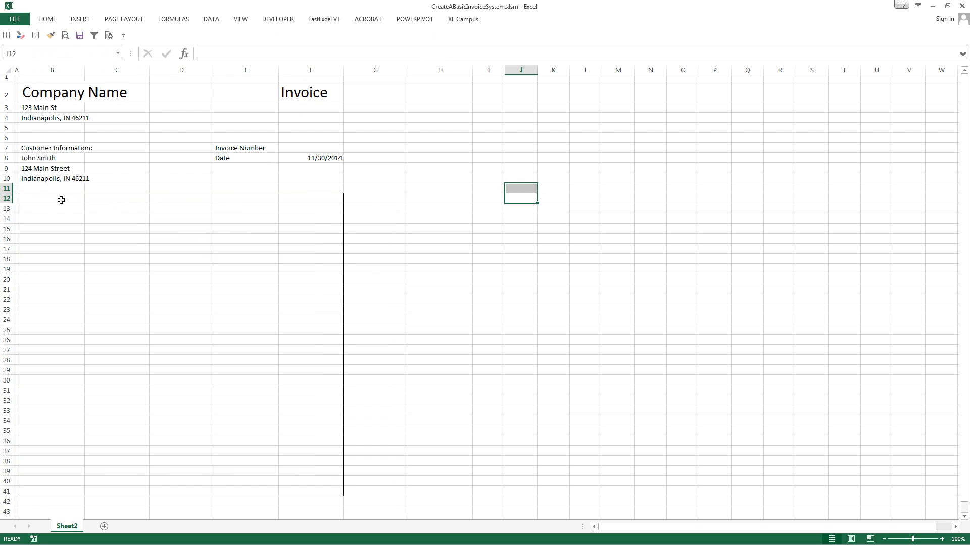
# - Enter the heading "Description" in cell B12 of the bordered area and spell-check it
pyautogui.click(33, 203)
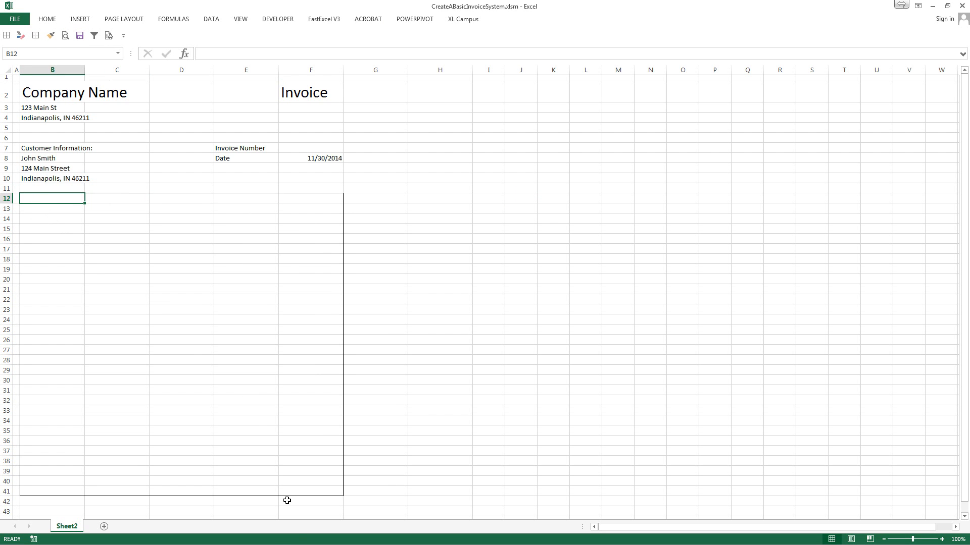
pyautogui.write('Q')
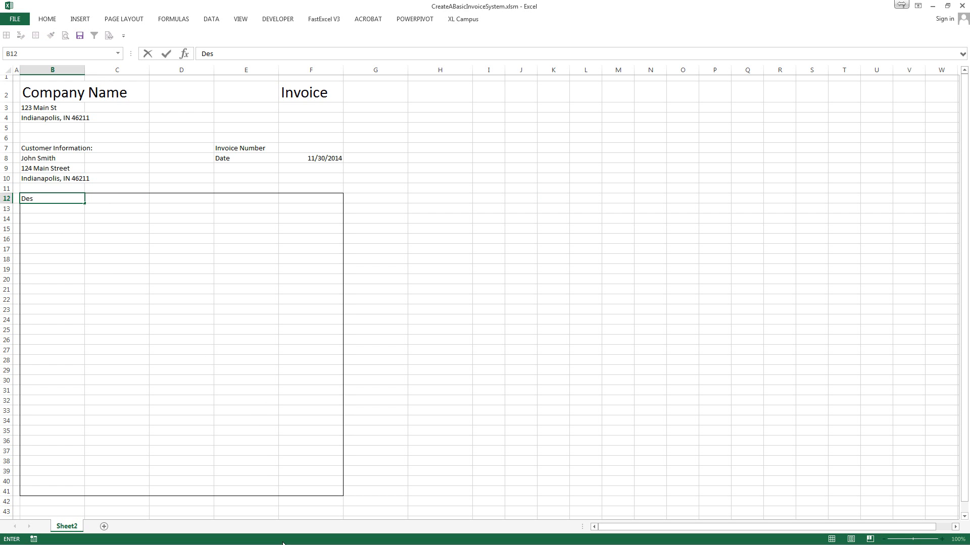
pyautogui.write('escription')
pyautogui.press('F7')
pyautogui.press('Return')
pyautogui.press('Tab')
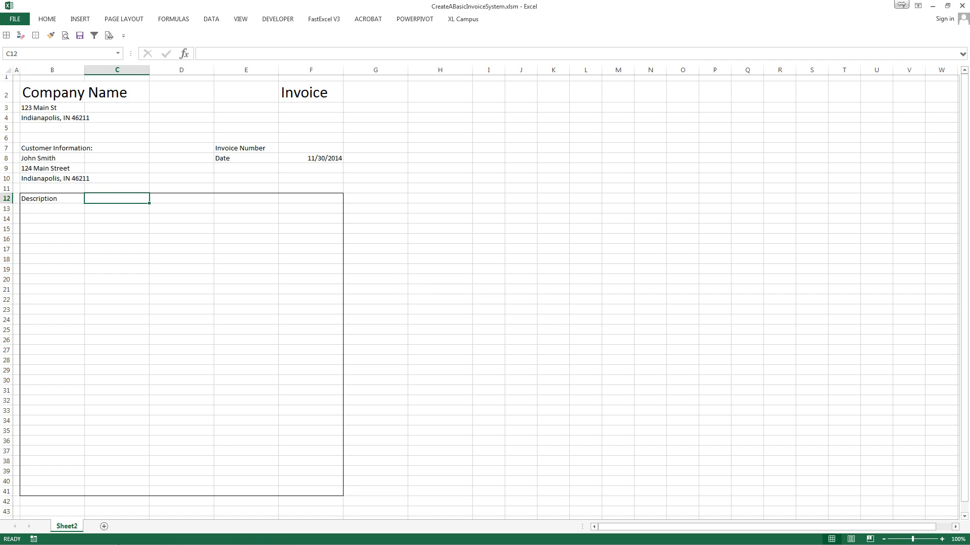
pyautogui.click(41, 201)
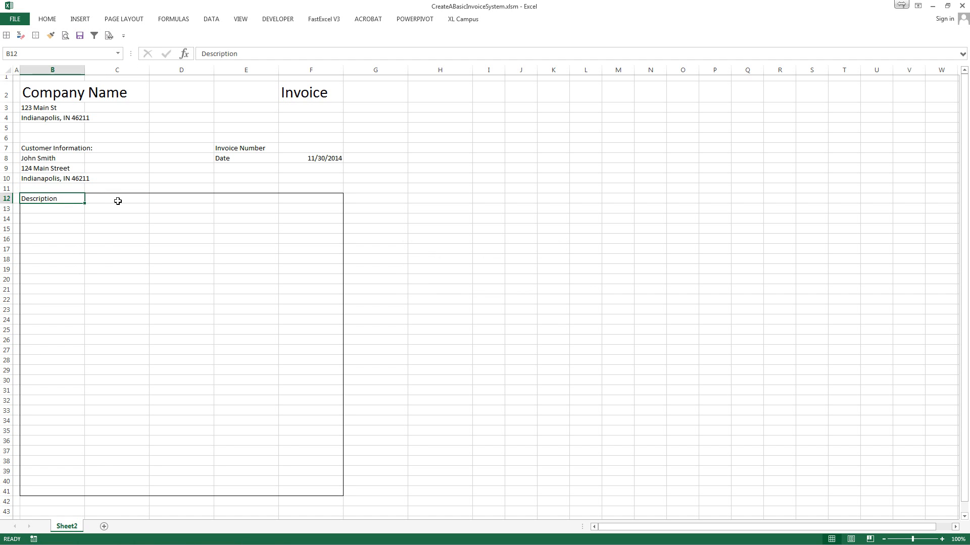
pyautogui.press('Tab')
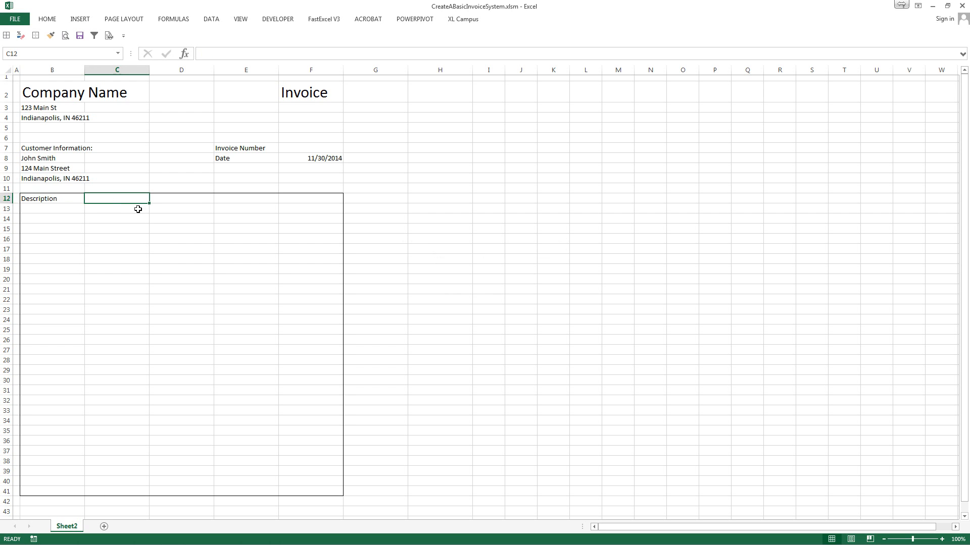
# - Preview the invoice's printed page to check how the layout fits, and return to the worksheet
pyautogui.click(261, 198)
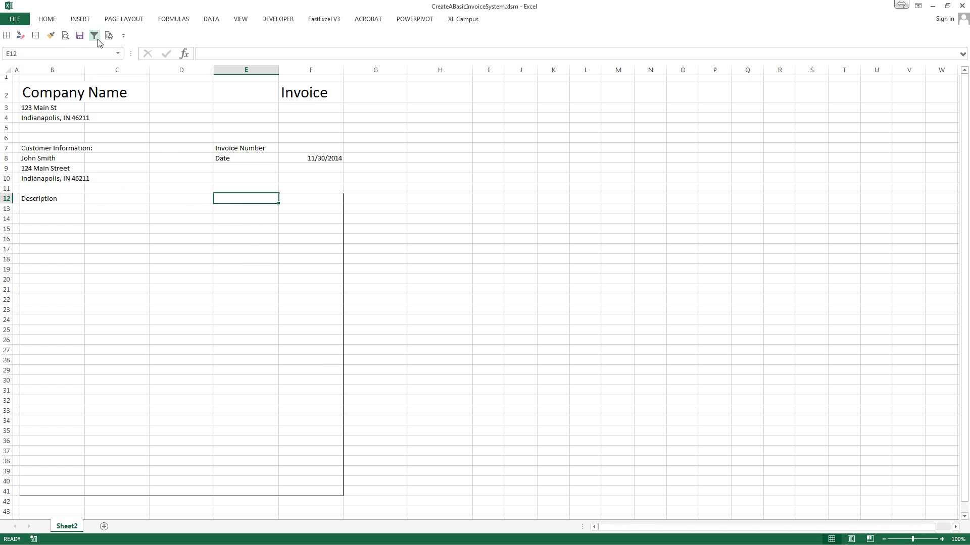
pyautogui.click(15, 19)
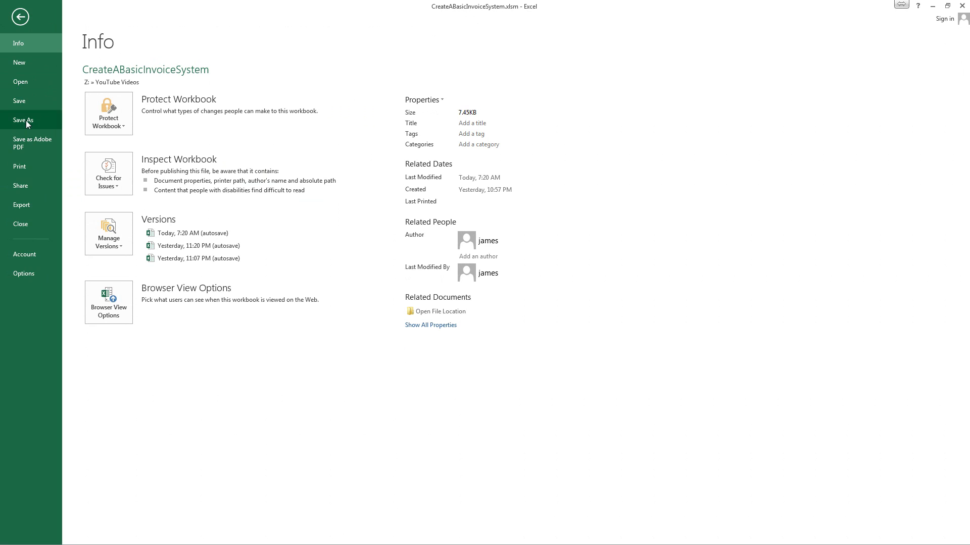
pyautogui.click(20, 166)
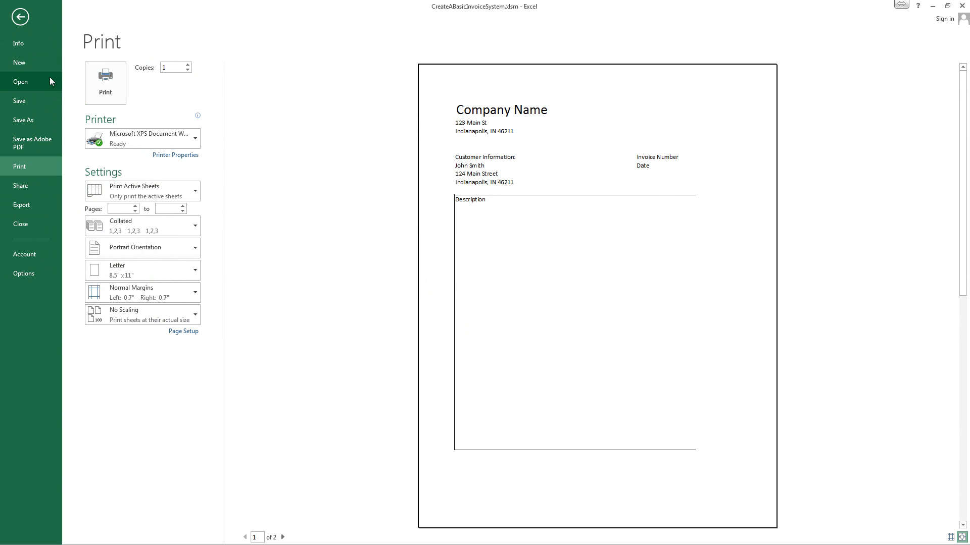
pyautogui.click(19, 18)
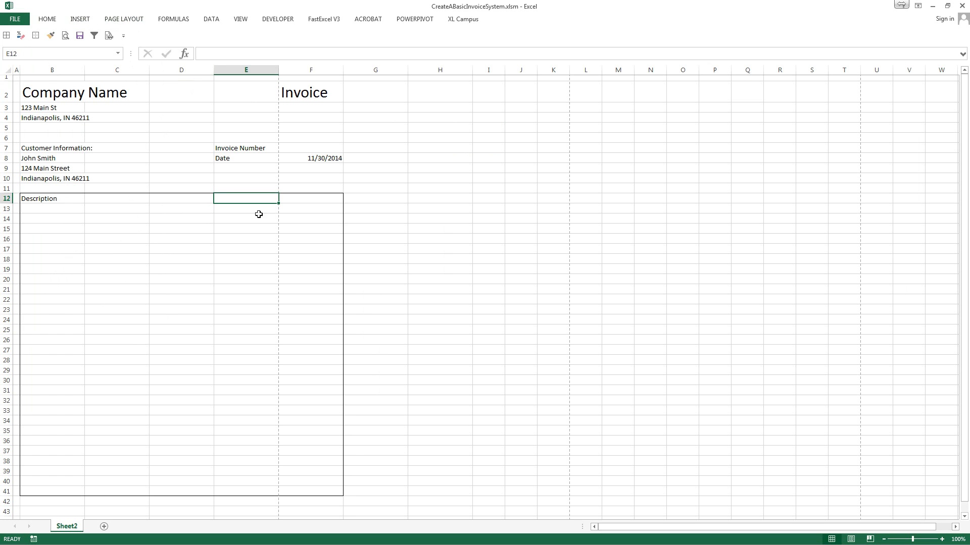
pyautogui.click(273, 230)
pyautogui.click(384, 227)
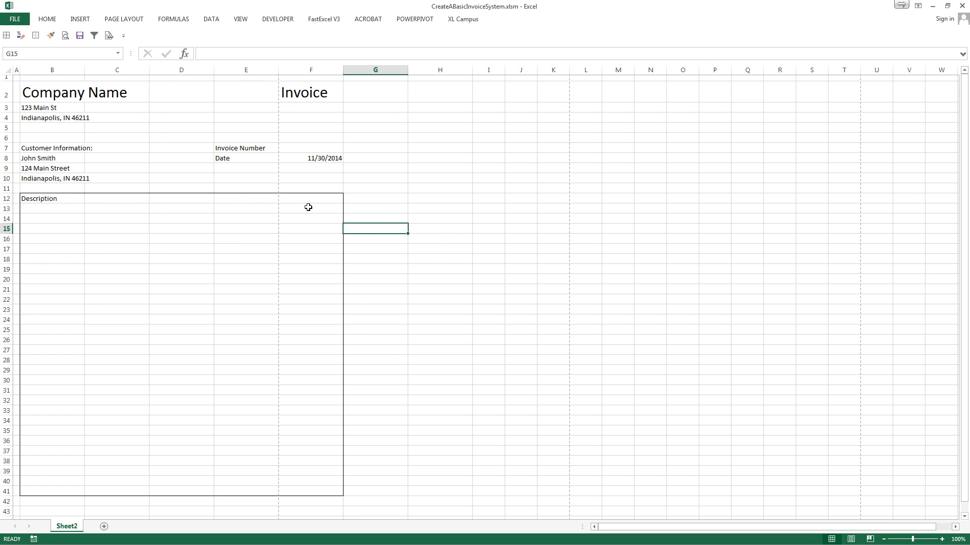
pyautogui.click(131, 202)
pyautogui.click(242, 200)
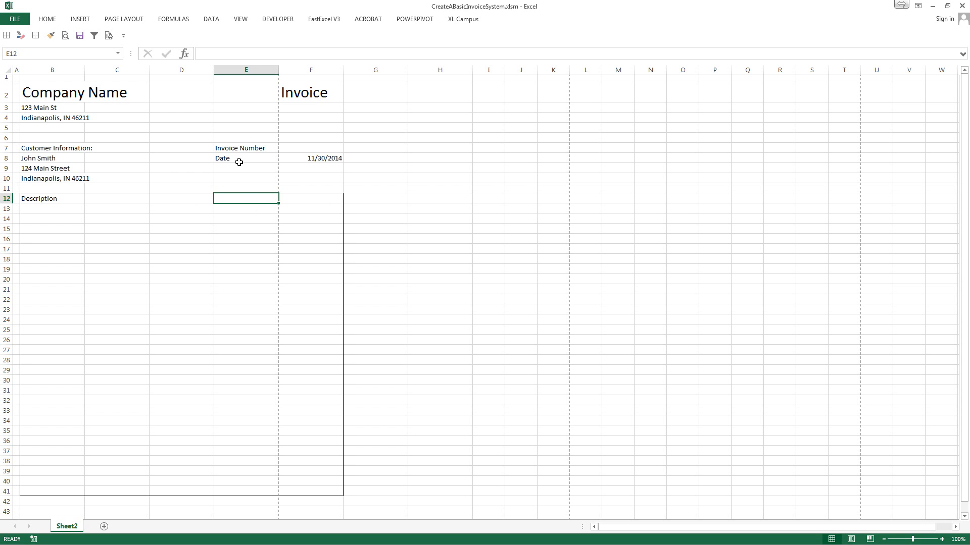
pyautogui.moveTo(239, 149); pyautogui.dragTo(238, 157)
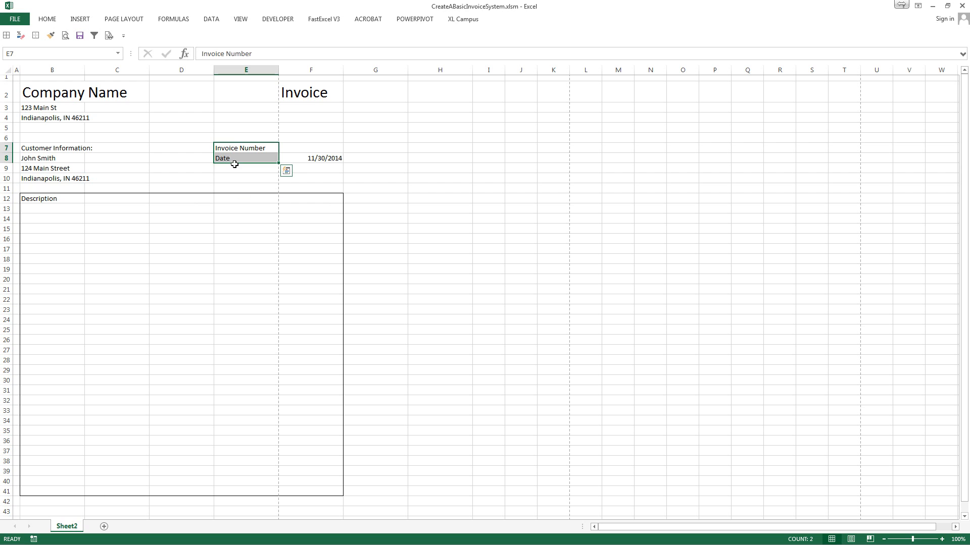
pyautogui.click(234, 198)
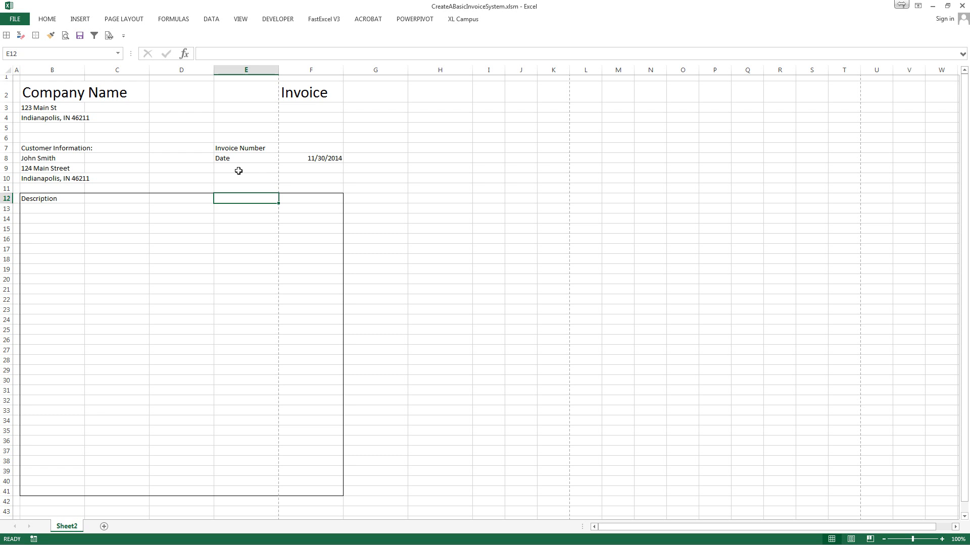
# - Extend the line-item frame by one column with an outside border around the range B12:G41
pyautogui.moveTo(296, 200); pyautogui.dragTo(349, 496)
pyautogui.moveTo(34, 198); pyautogui.dragTo(384, 498)
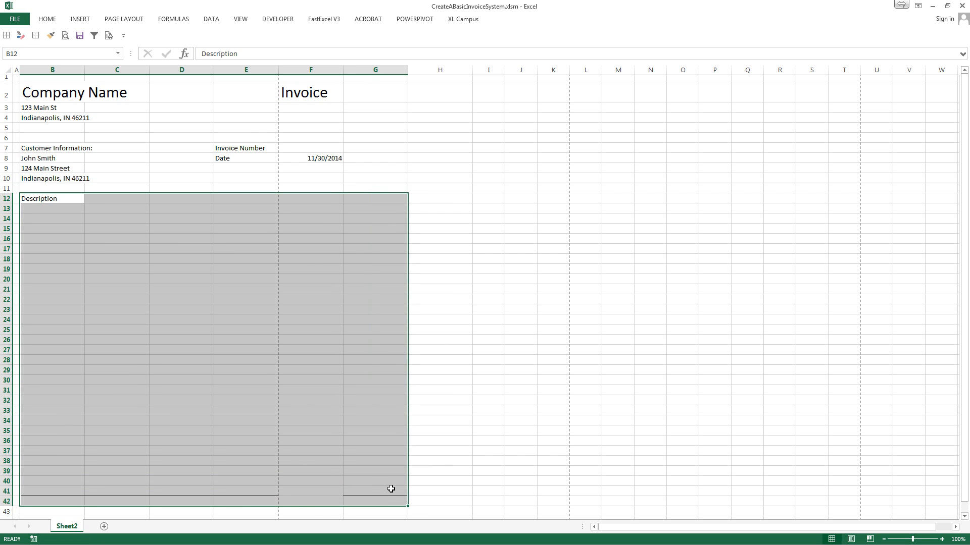
pyautogui.keyDown('shift'); pyautogui.click(387, 485); pyautogui.keyUp('shift')
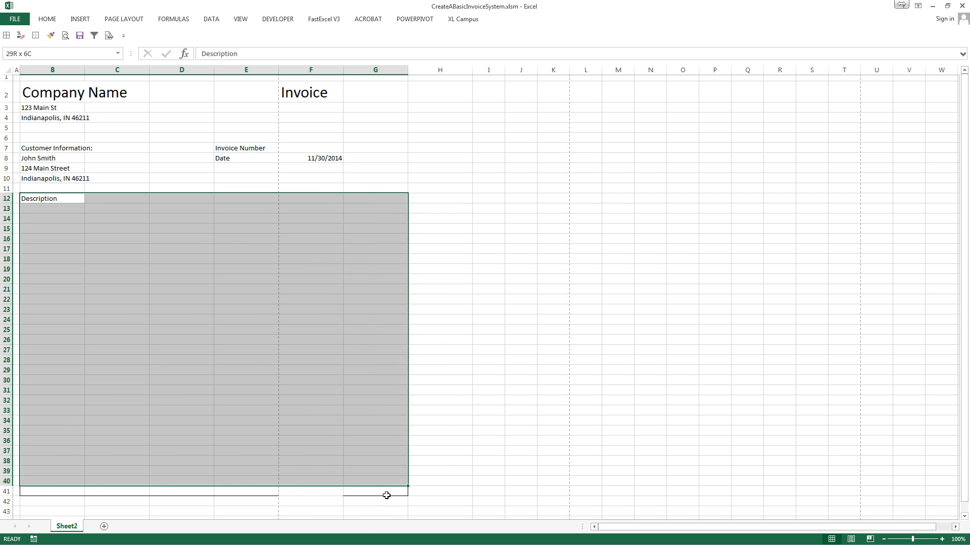
pyautogui.keyDown('shift'); pyautogui.click(387, 495); pyautogui.keyUp('shift')
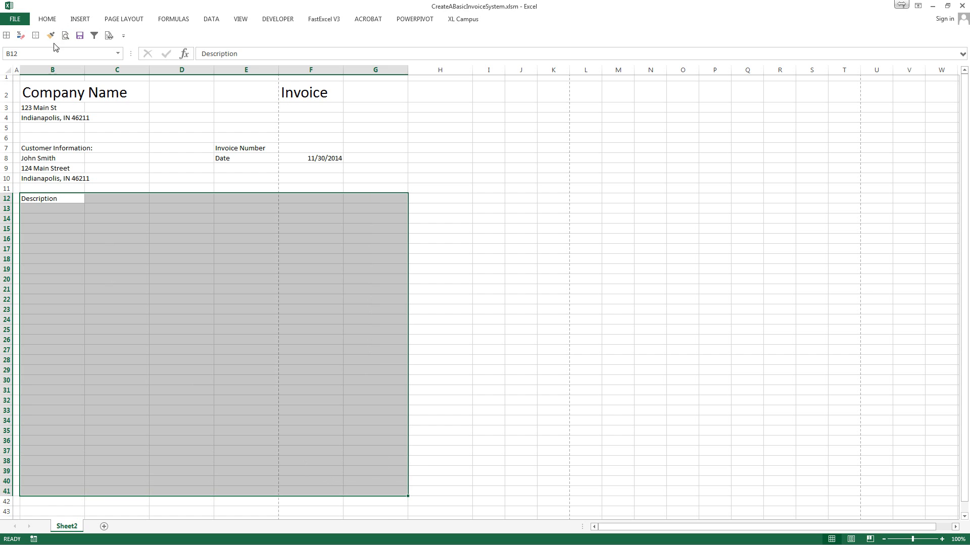
pyautogui.click(37, 40)
pyautogui.click(296, 344)
# - Enter the heading "Price" in cell F12 of the line-item area
pyautogui.click(325, 204)
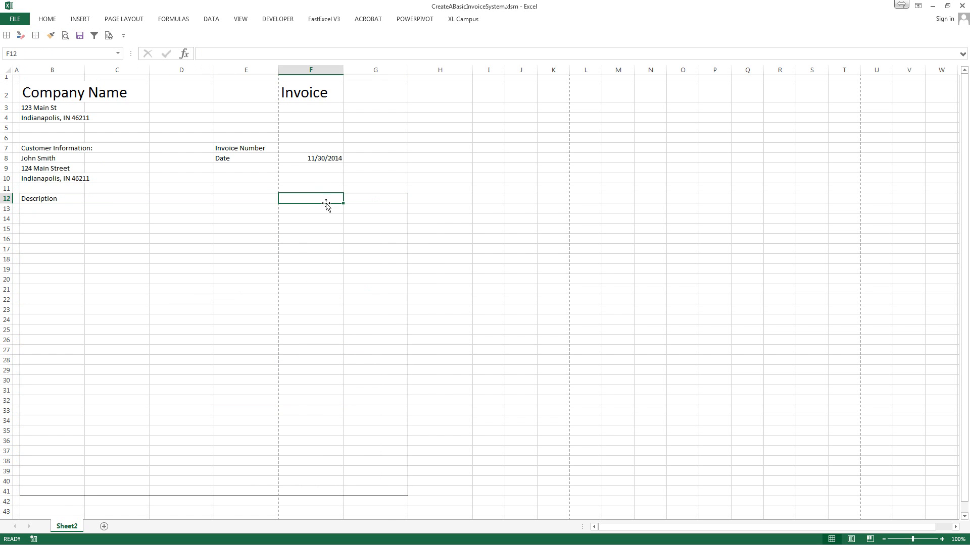
pyautogui.write('Price')
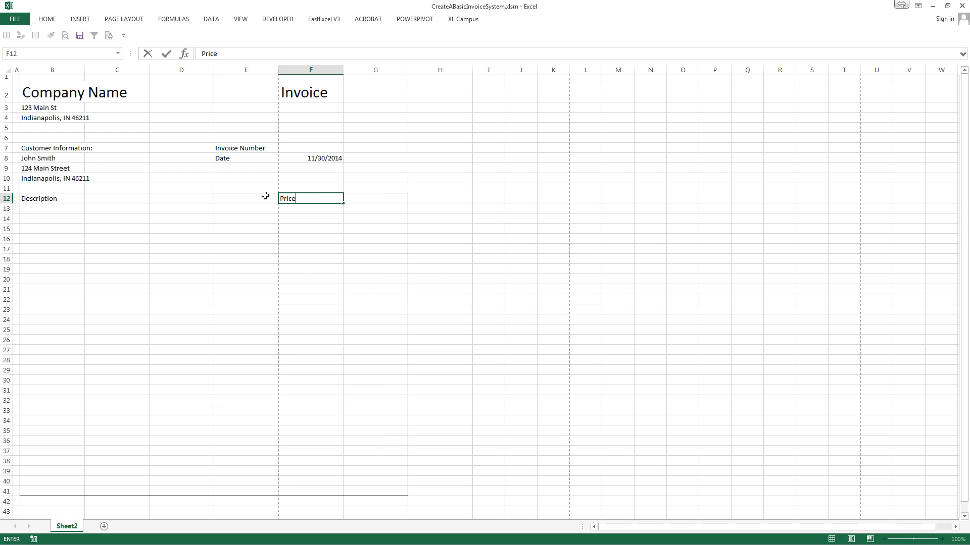
pyautogui.moveTo(279, 200); pyautogui.dragTo(256, 198)
pyautogui.click(126, 198)
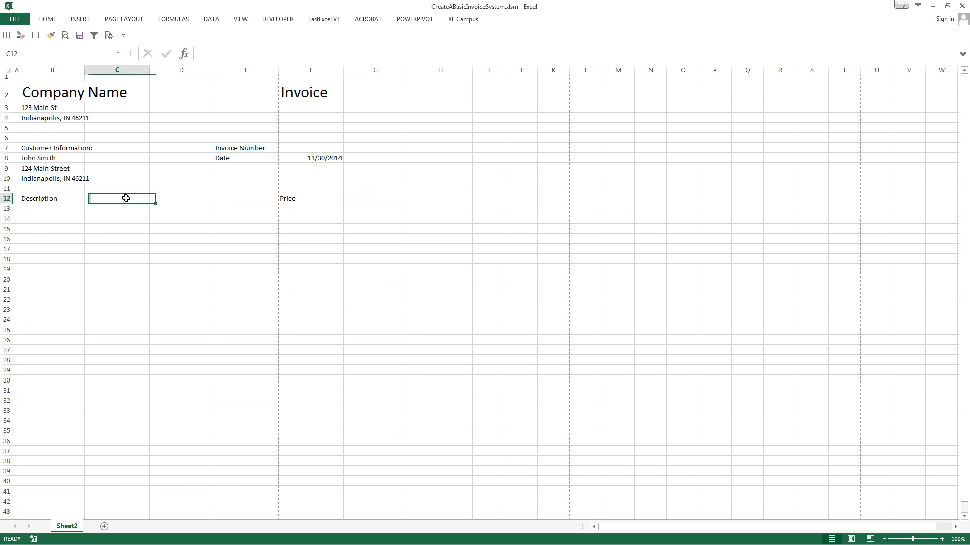
# - Apply an outside border around the heading row B12:G12
pyautogui.click(74, 210)
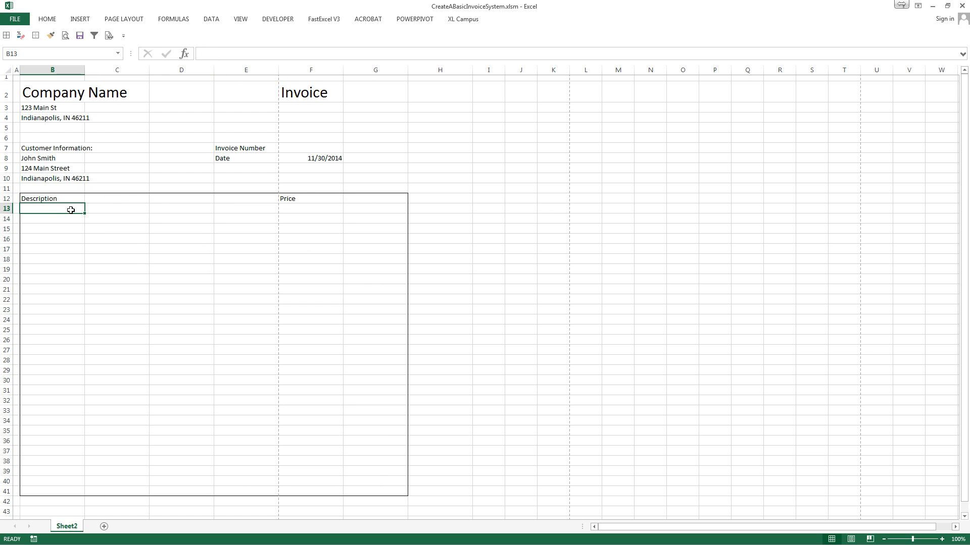
pyautogui.moveTo(71, 211); pyautogui.dragTo(194, 210)
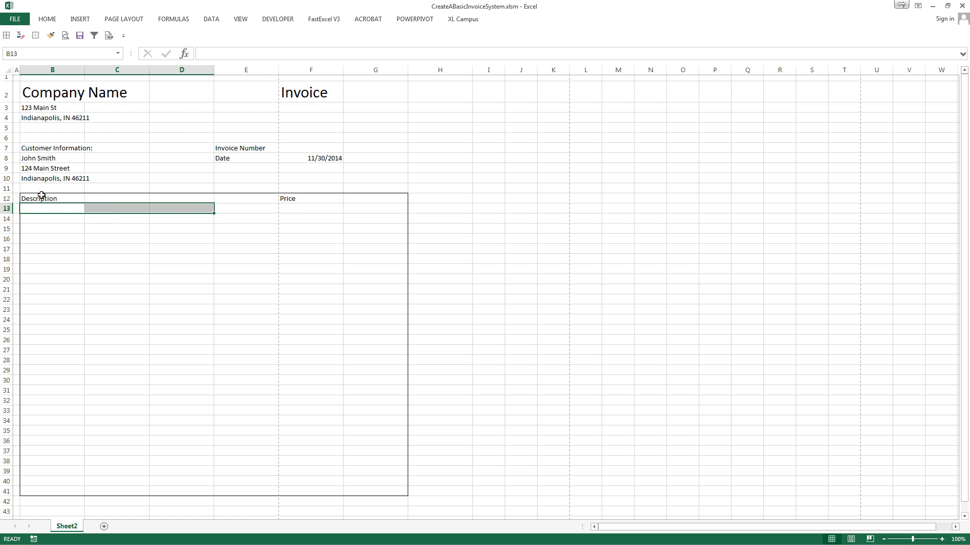
pyautogui.moveTo(41, 195); pyautogui.dragTo(404, 201)
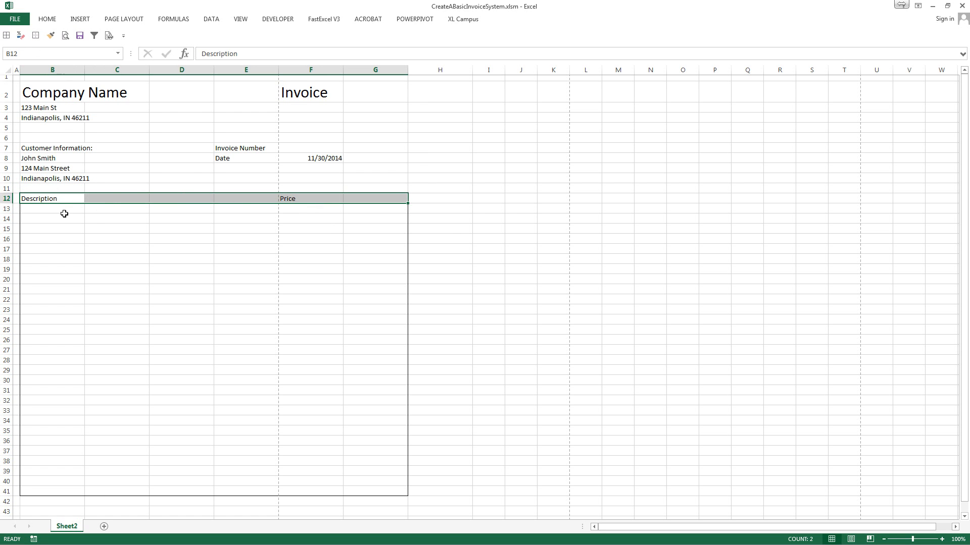
# - Align the "Description" heading with Center Across Selection over B12:D12 and make it bold
pyautogui.moveTo(70, 199); pyautogui.dragTo(184, 202)
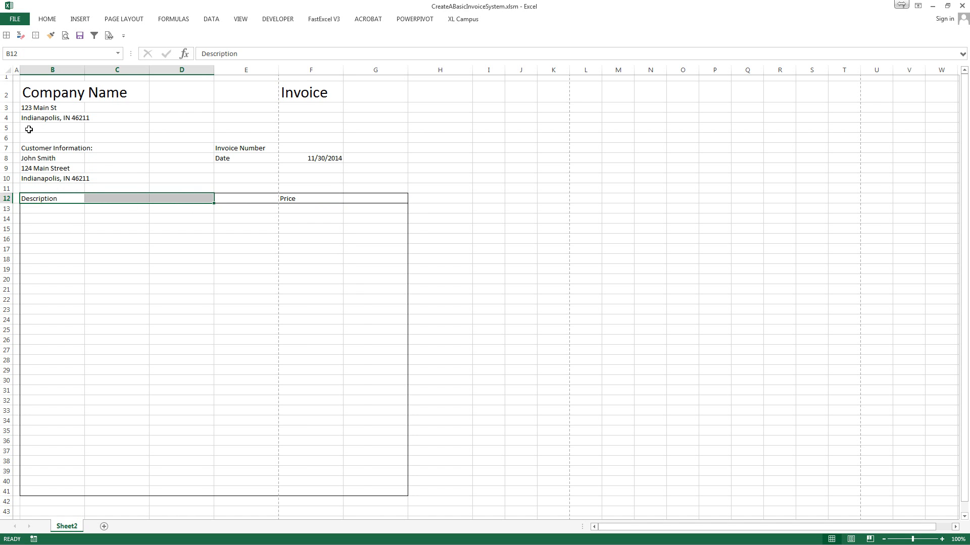
pyautogui.hotkey('ctrl', '1')
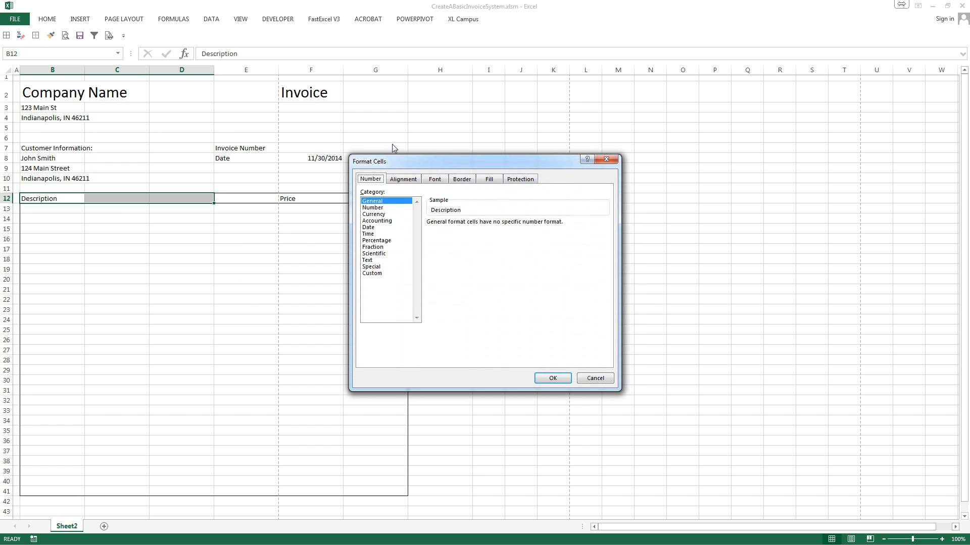
pyautogui.moveTo(414, 162); pyautogui.dragTo(296, 153)
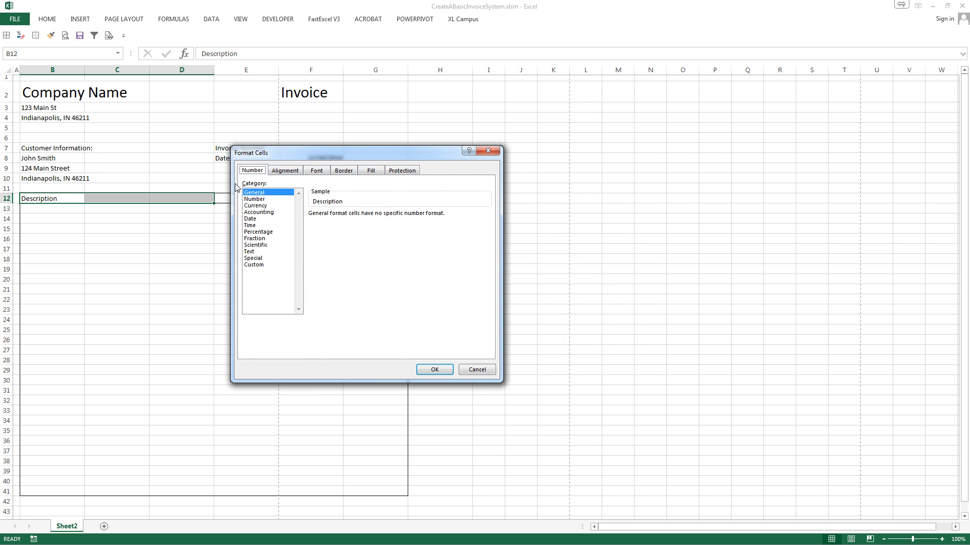
pyautogui.click(295, 171)
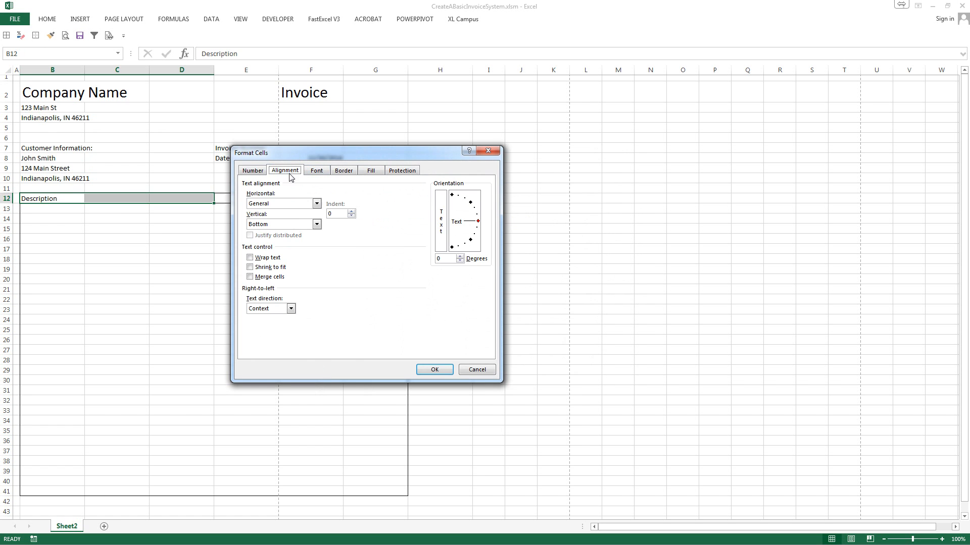
pyautogui.click(317, 203)
pyautogui.click(282, 257)
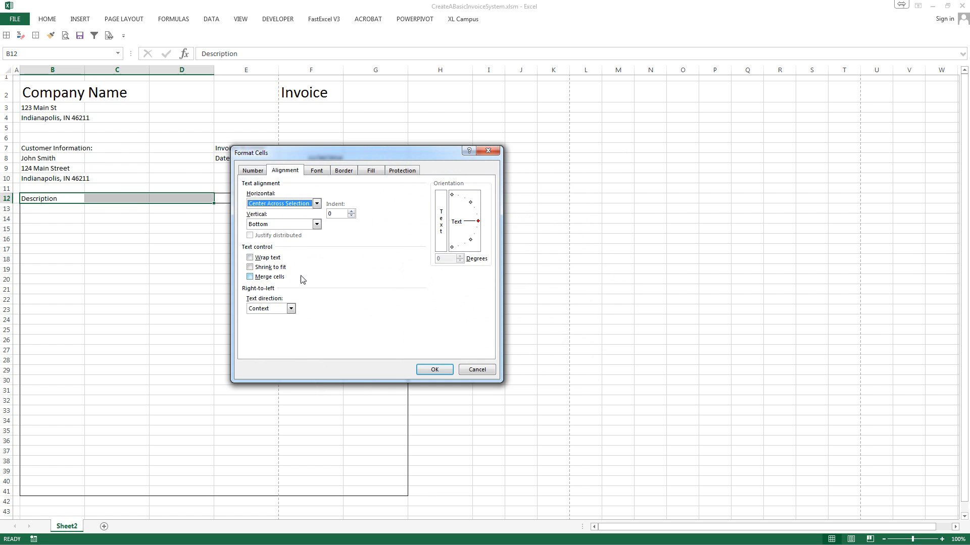
pyautogui.click(434, 369)
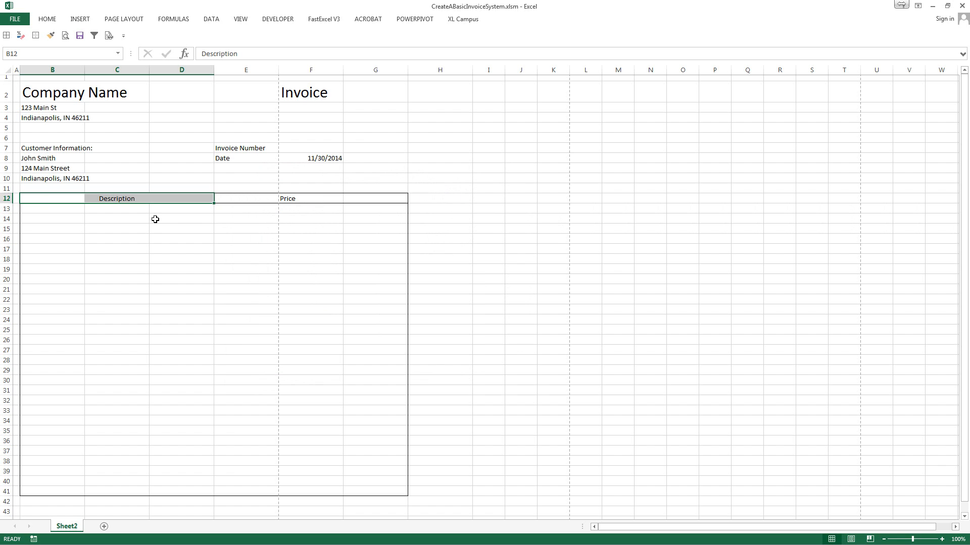
pyautogui.hotkey('ctrl', 'b')
# - Set the font of the heading row B12:G12 to Times New Roman
pyautogui.moveTo(44, 202); pyautogui.dragTo(377, 199)
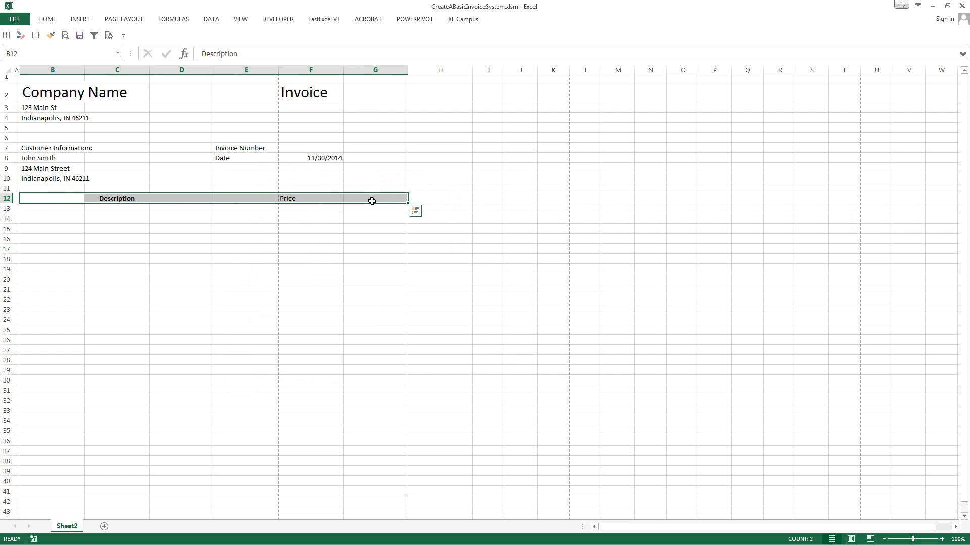
pyautogui.click(47, 19)
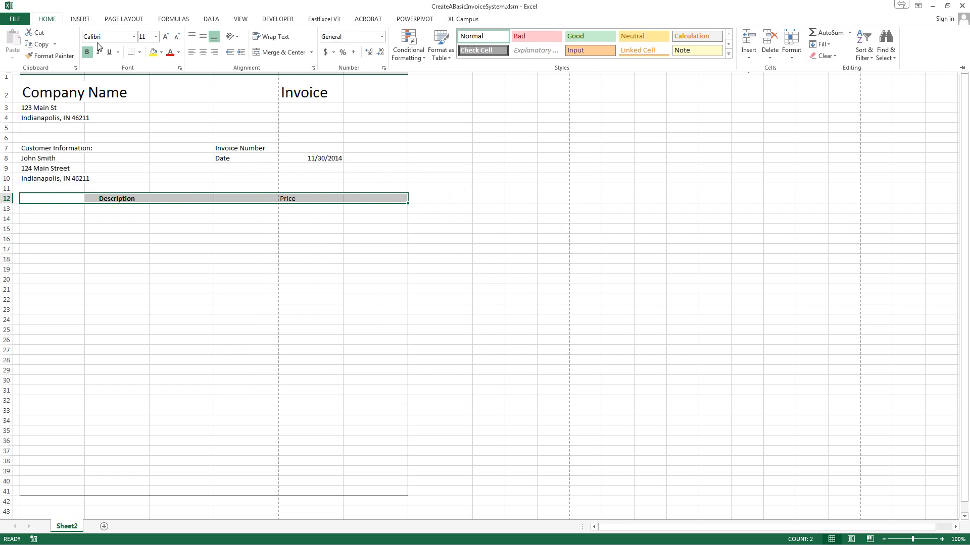
pyautogui.click(116, 36)
pyautogui.write('Times New Roman')
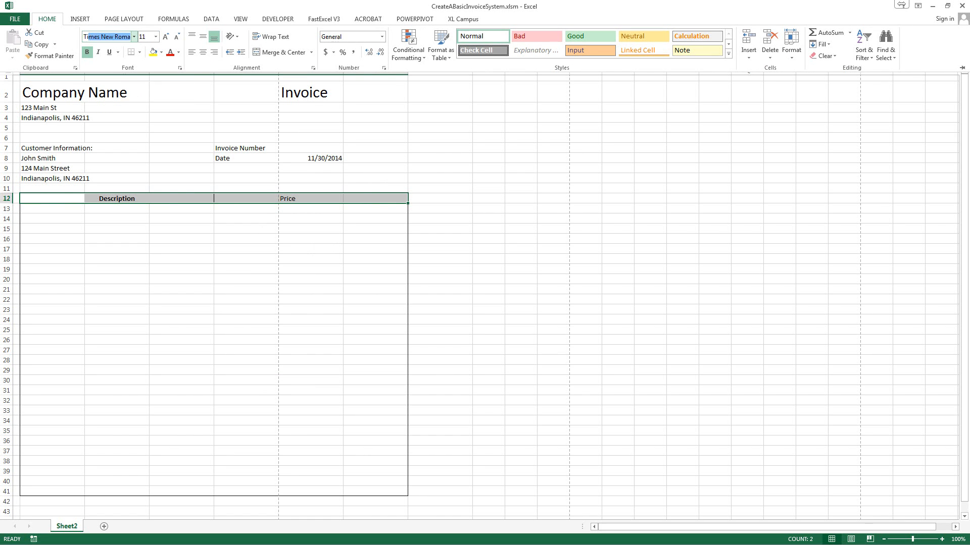
pyautogui.press('Return')
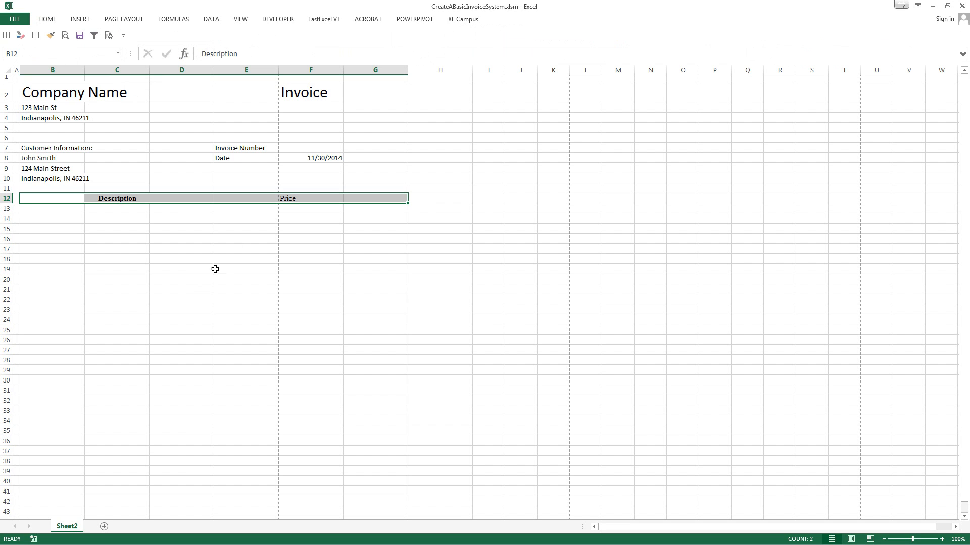
# - Make the "Price" heading in F12 bold and enter the heading "Total" in G12
pyautogui.click(287, 203)
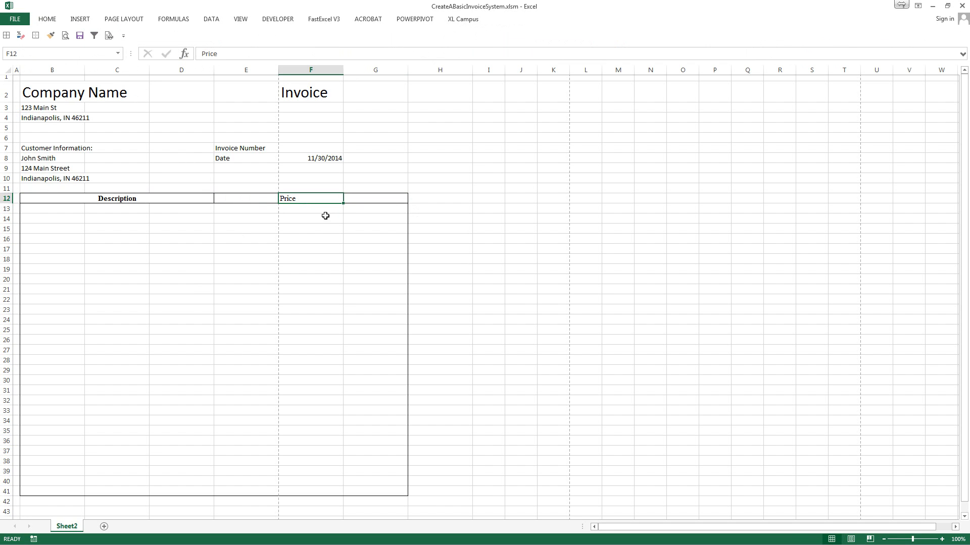
pyautogui.hotkey('ctrl', 'b')
pyautogui.click(366, 200)
pyautogui.write('Total')
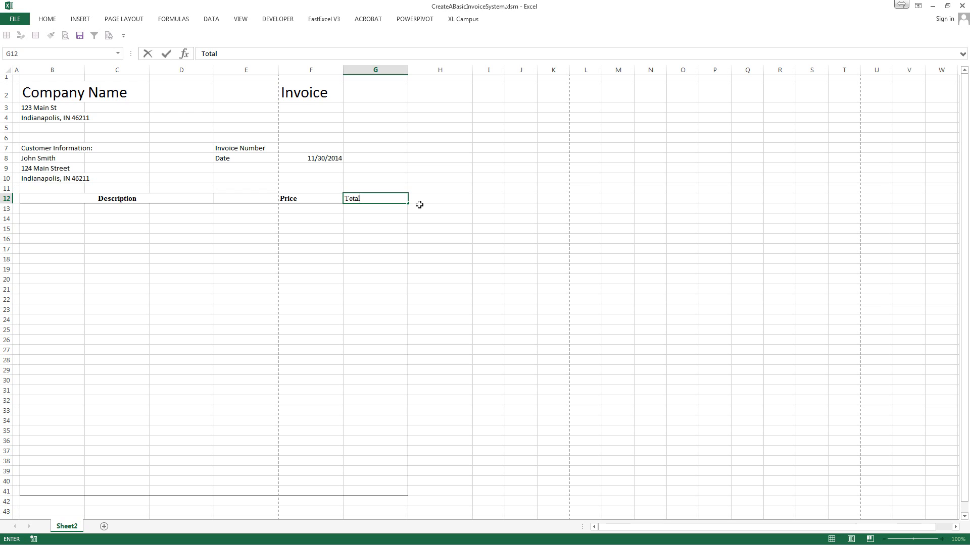
# - Enter the heading "Quantity" in cell E12 and spell-check it
pyautogui.press('Left')
pyautogui.press('Left')
pyautogui.press('Left')
pyautogui.press('Right')
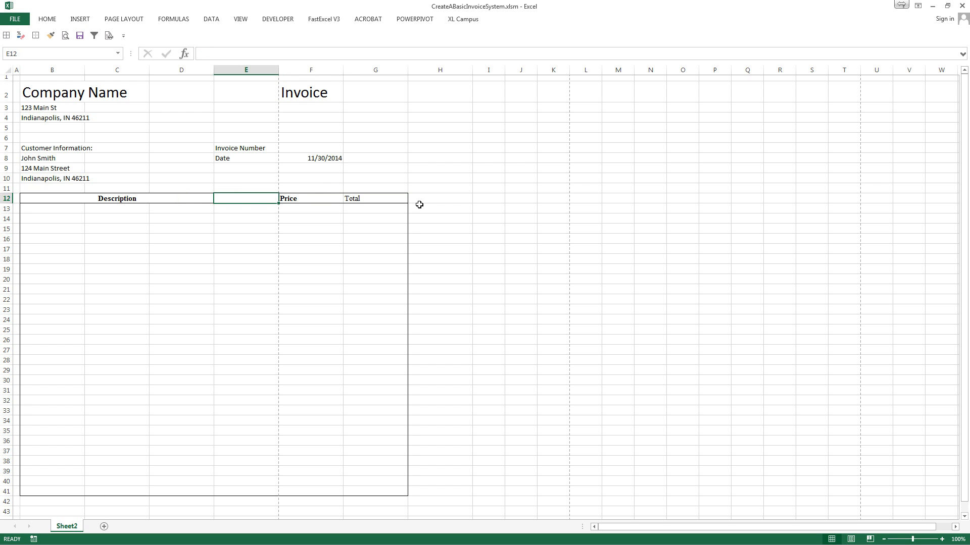
pyautogui.write('Quantity')
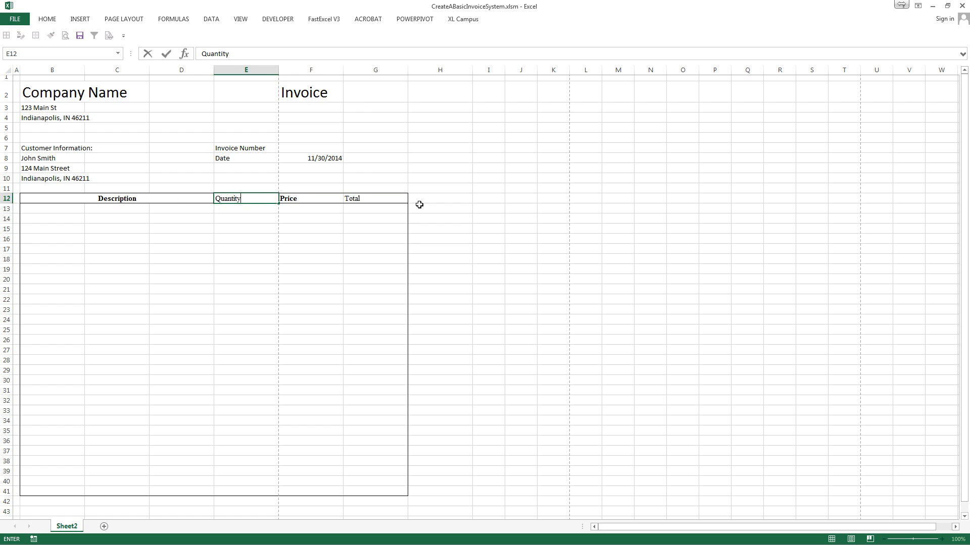
pyautogui.press('F7')
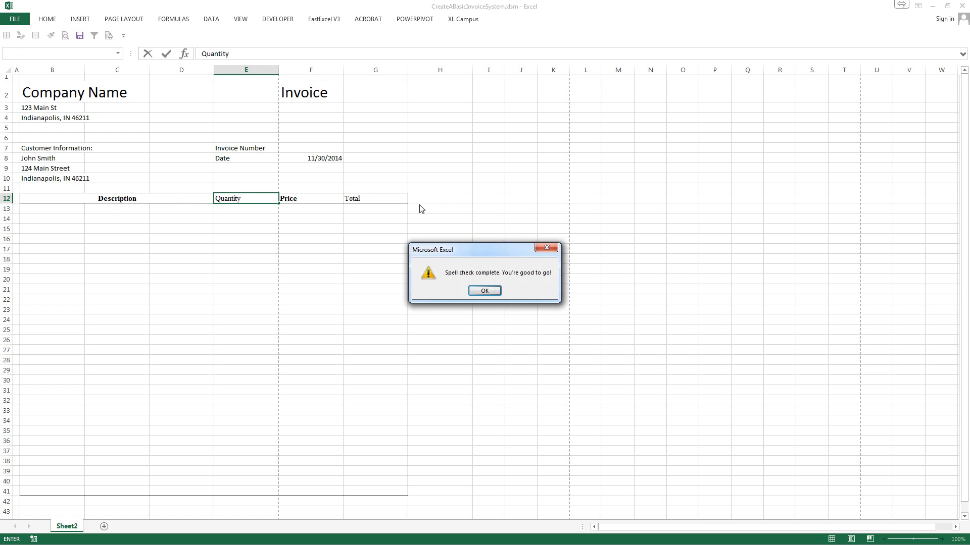
pyautogui.press('Return')
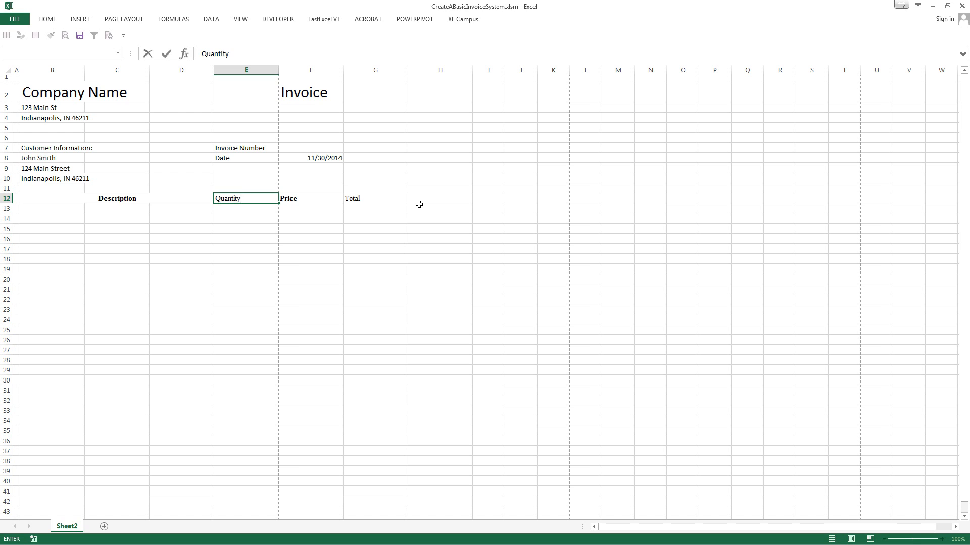
pyautogui.press('Return')
# - Make the Quantity, Price and Total headings in E12:G12 all bold
pyautogui.press('Up')
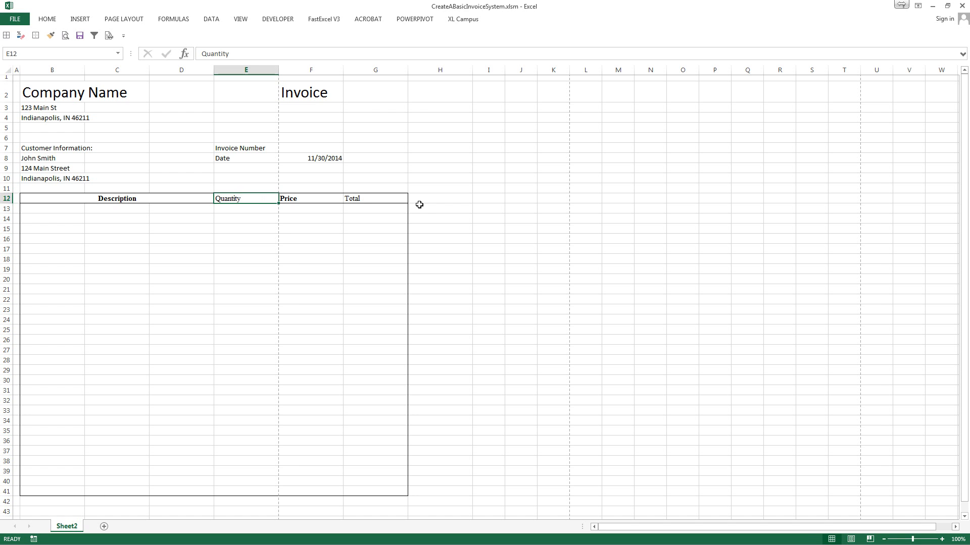
pyautogui.hotkey('shift', 'Right')
pyautogui.hotkey('shift', 'Right')
pyautogui.hotkey('ctrl', 'v')
pyautogui.hotkey('ctrl', 'b')
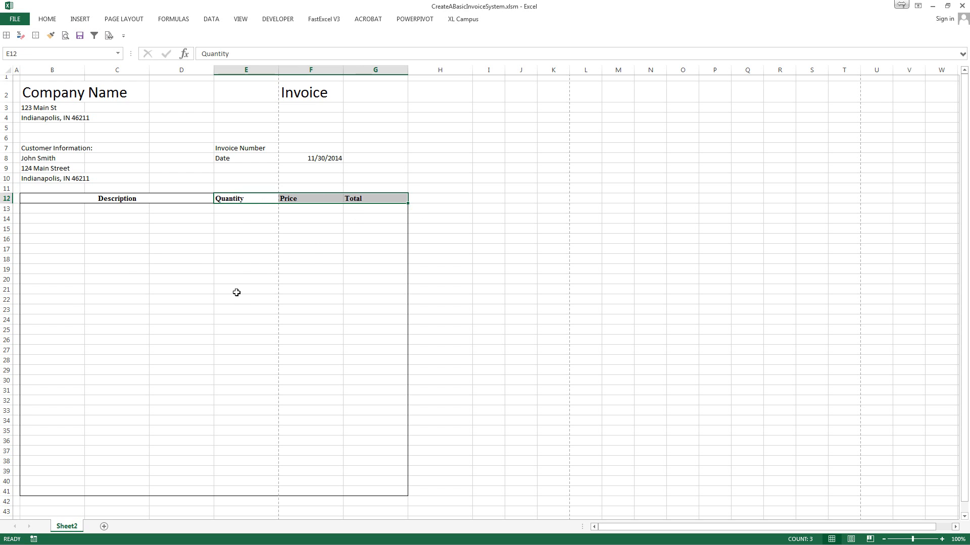
# - Move the "Invoice" title with the invoice number and date block one column over, into columns F and G
pyautogui.click(222, 259)
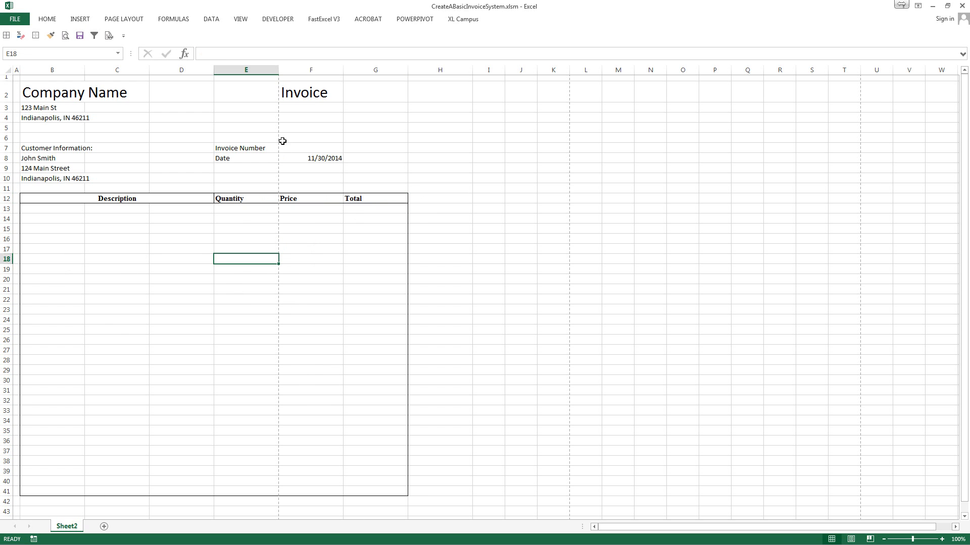
pyautogui.moveTo(266, 90); pyautogui.dragTo(341, 167)
pyautogui.click(293, 187)
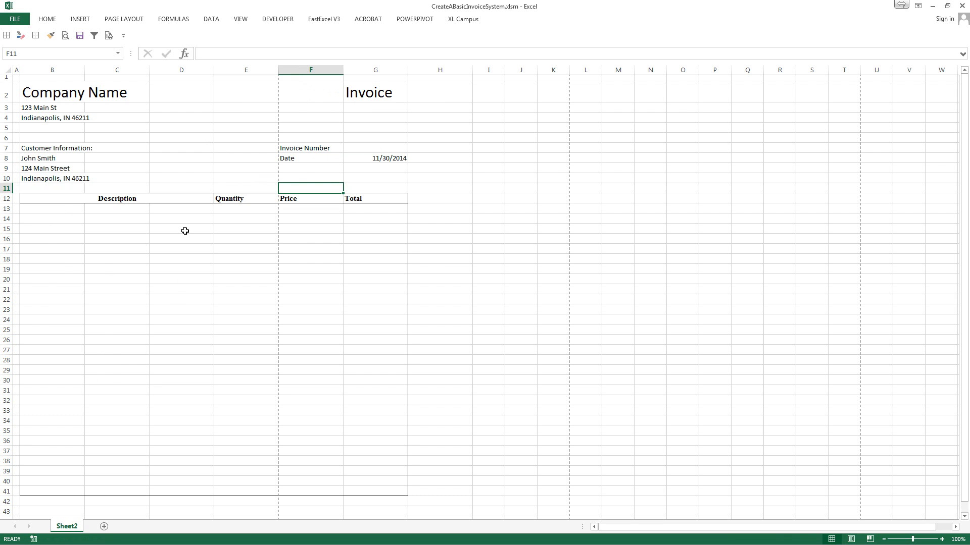
# - Apply outside borders to B13:D41, E13:E41 and F13:F41 to separate the line-item columns
pyautogui.moveTo(76, 206); pyautogui.dragTo(196, 488)
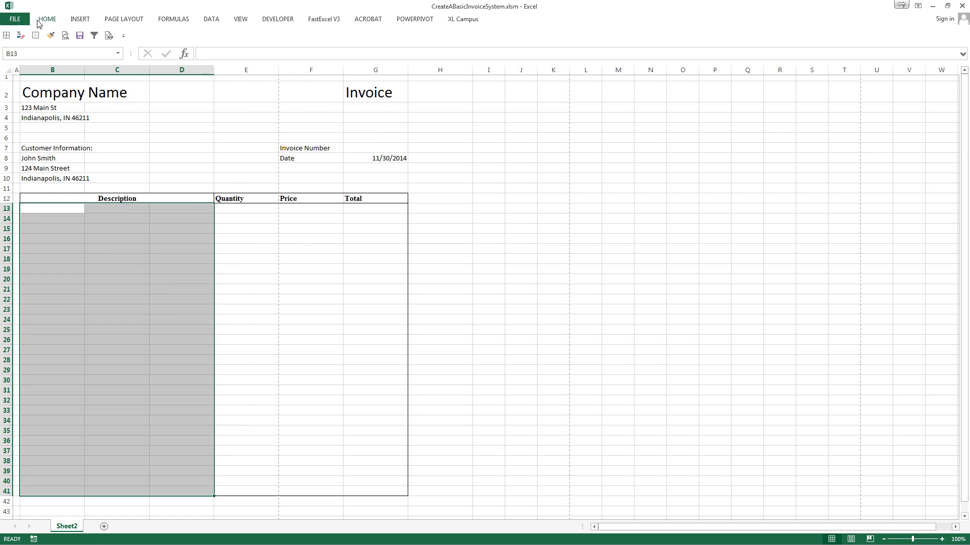
pyautogui.moveTo(242, 208); pyautogui.dragTo(264, 493)
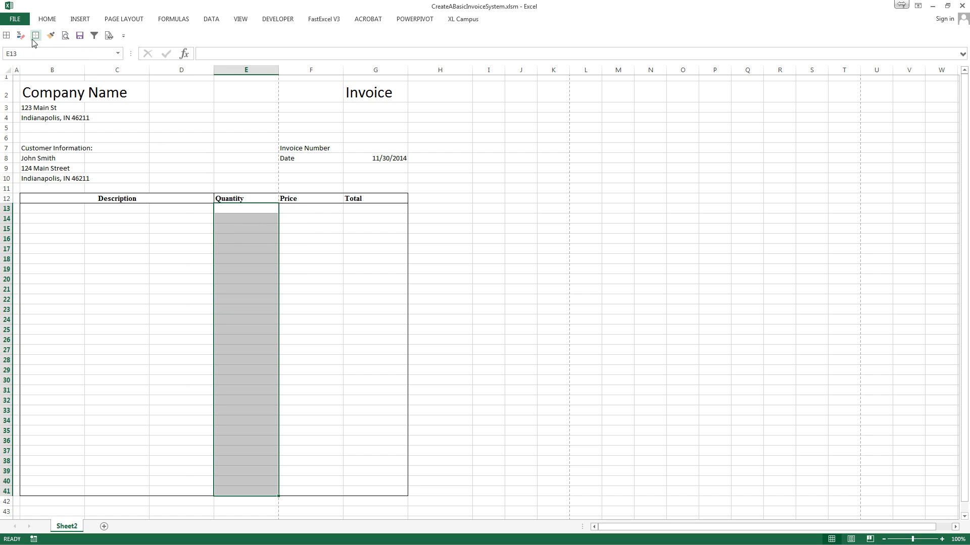
pyautogui.click(316, 260)
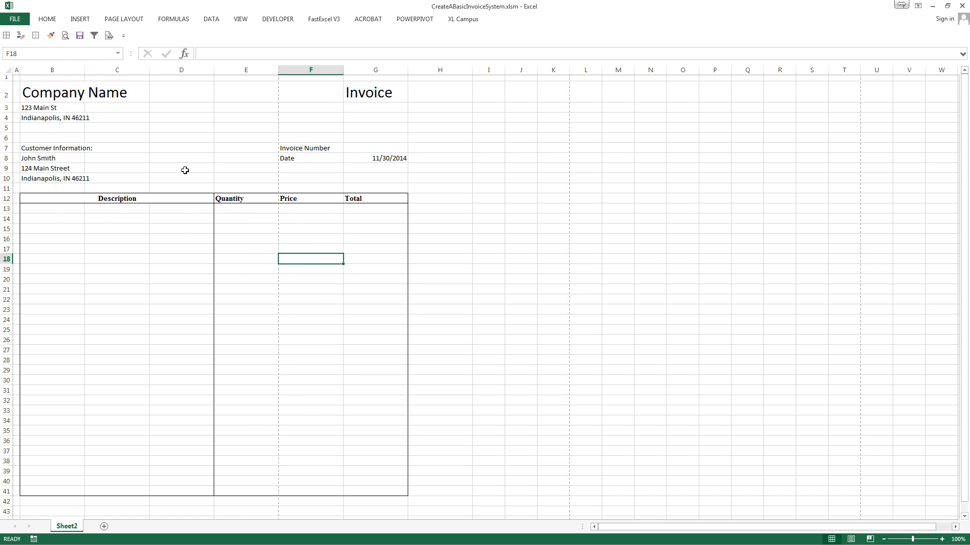
pyautogui.moveTo(242, 208); pyautogui.dragTo(266, 491)
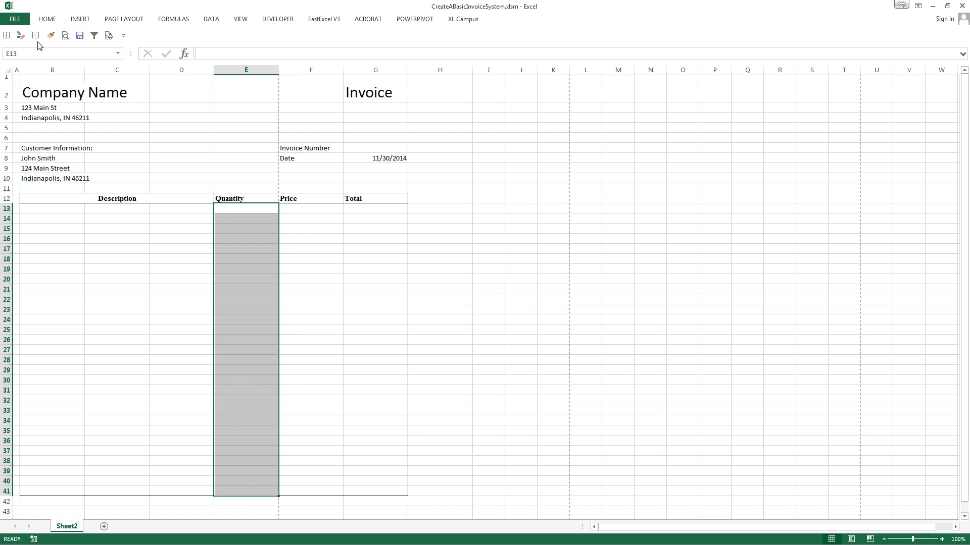
pyautogui.moveTo(317, 207); pyautogui.dragTo(331, 492)
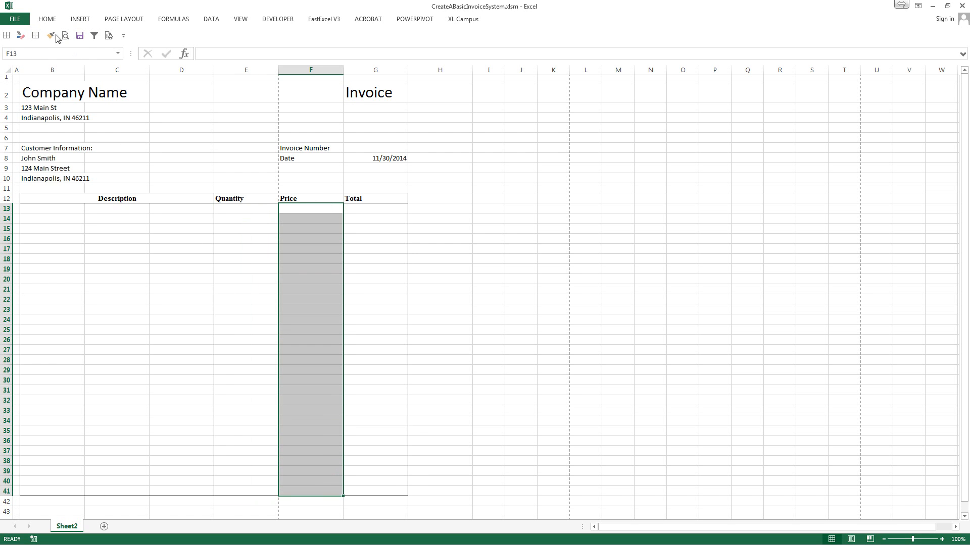
pyautogui.moveTo(360, 220); pyautogui.dragTo(359, 259)
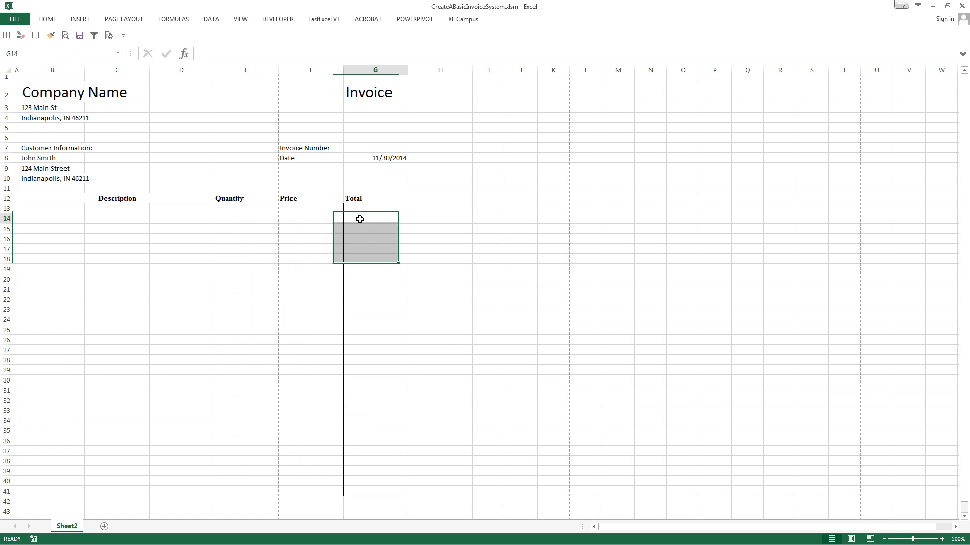
# - Set the print area to the single cell G14 and accept the single-cell selection
pyautogui.click(359, 220)
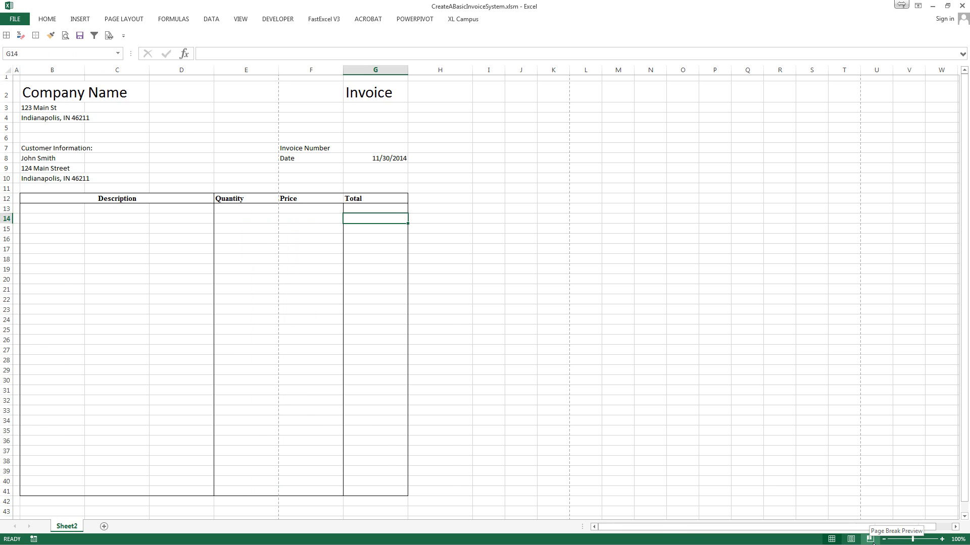
pyautogui.click(47, 19)
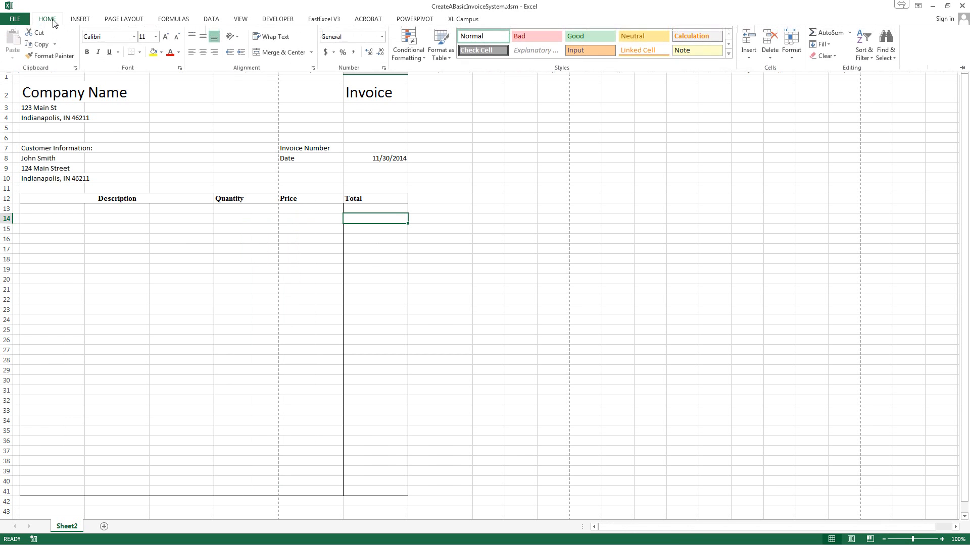
pyautogui.click(130, 127)
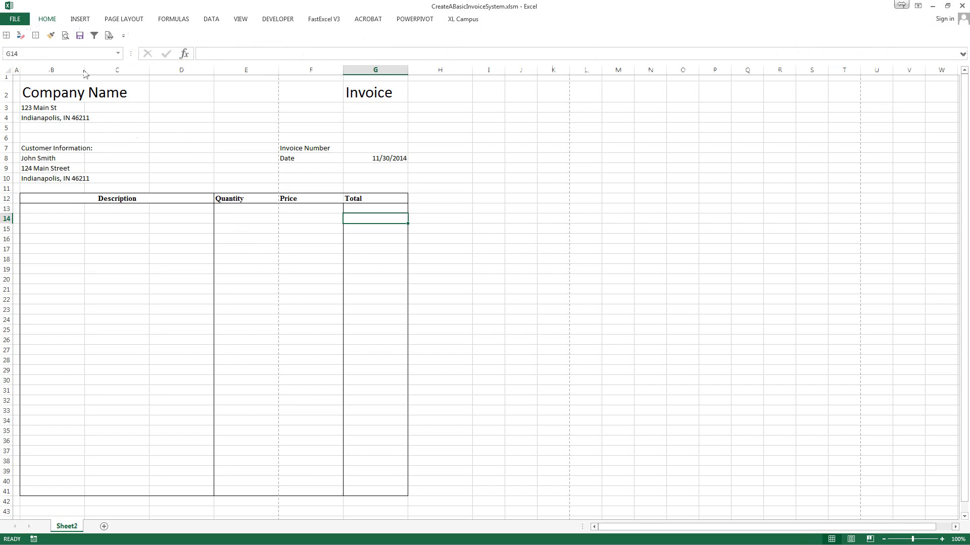
pyautogui.click(134, 17)
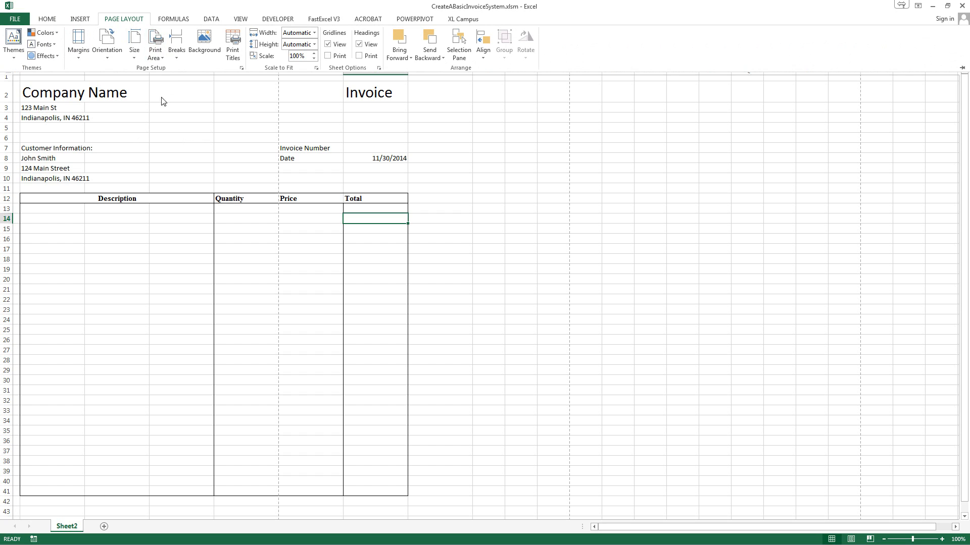
pyautogui.click(162, 57)
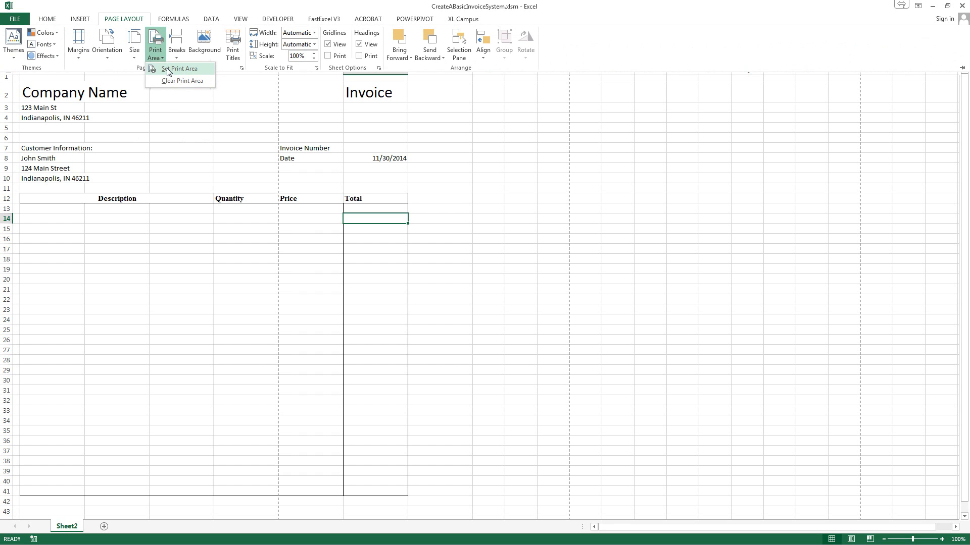
pyautogui.click(168, 72)
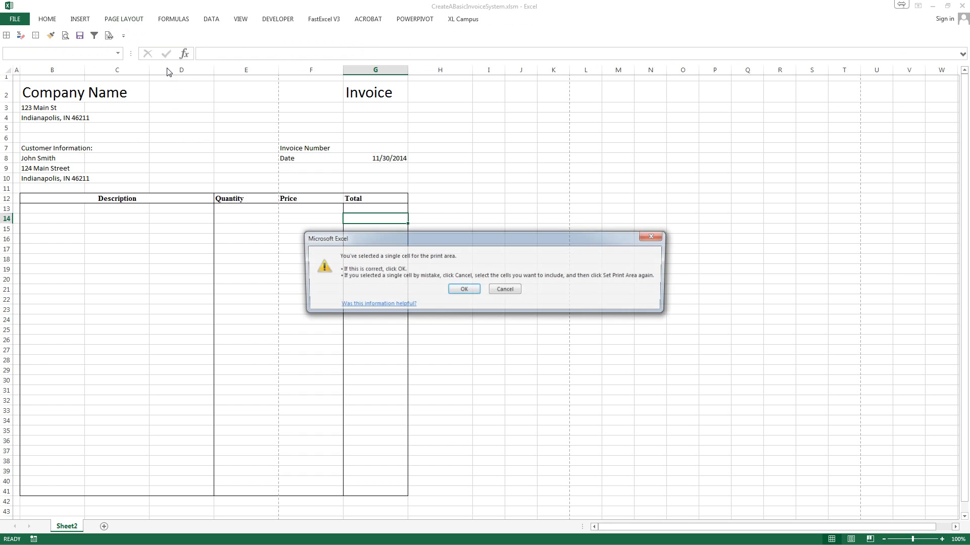
pyautogui.click(463, 290)
# - Configure the page scaling to fit the sheet to 1 page wide by 1 tall
pyautogui.click(121, 20)
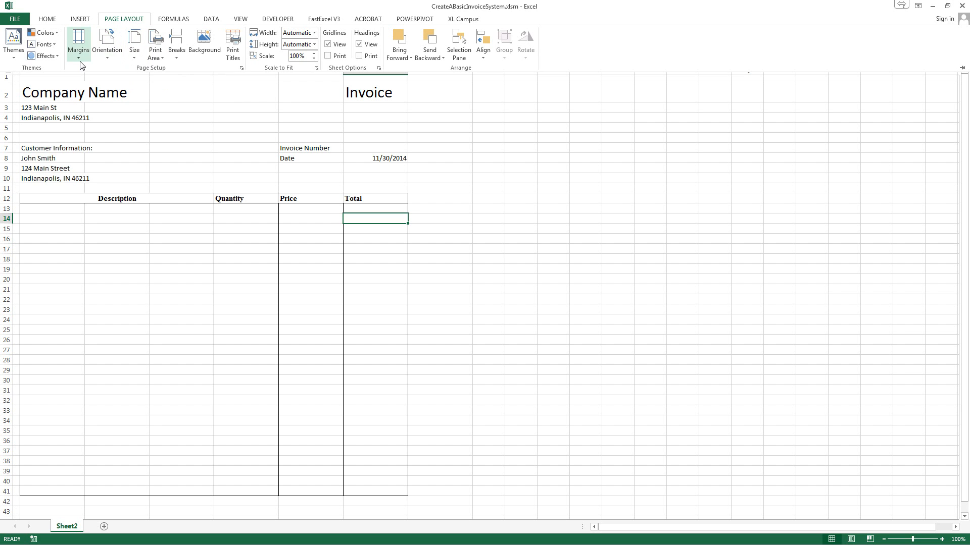
pyautogui.click(242, 69)
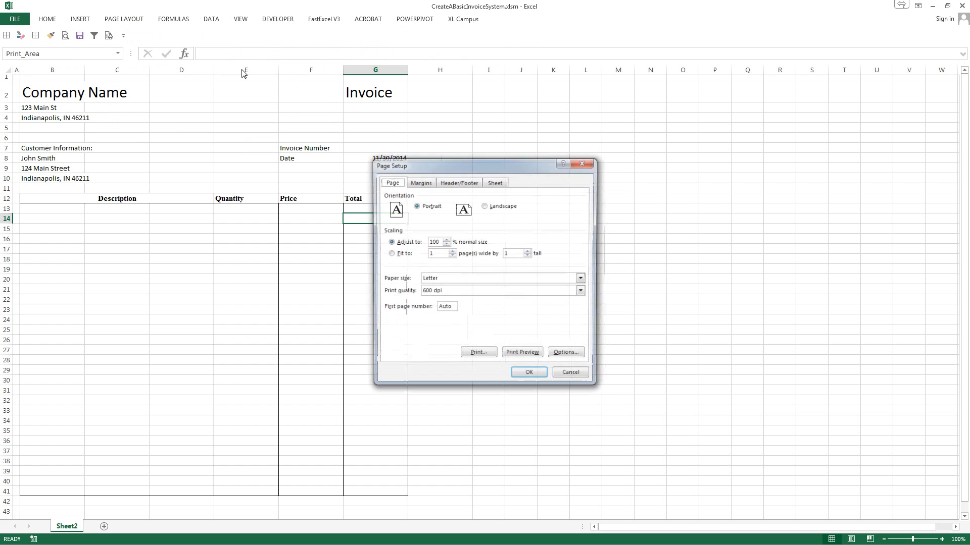
pyautogui.click(396, 256)
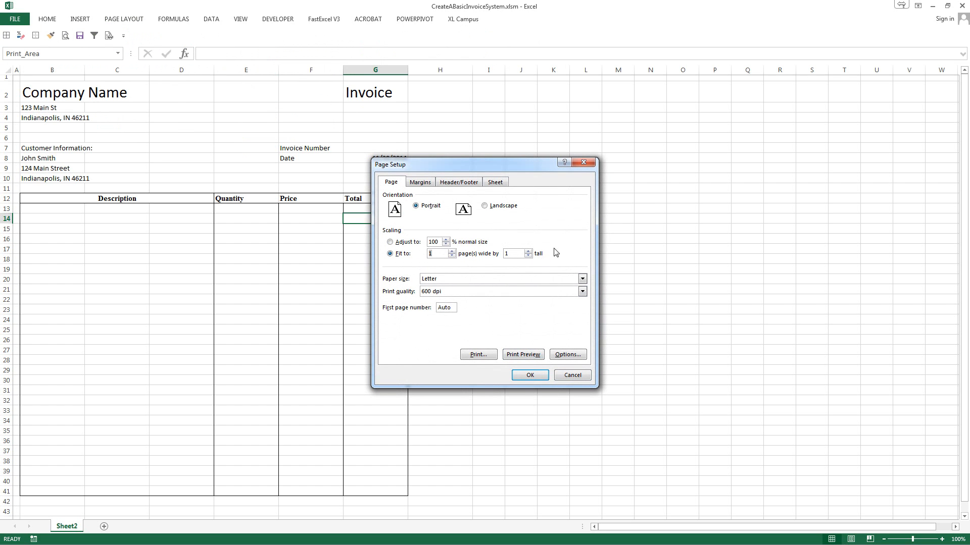
pyautogui.click(530, 376)
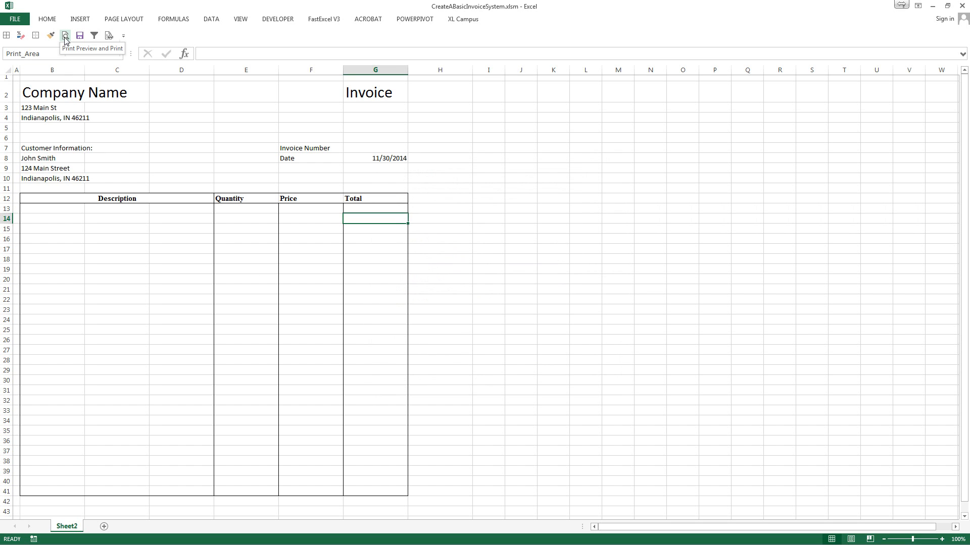
# - Check the print preview of the invoice sheet and return to the worksheet
pyautogui.click(16, 20)
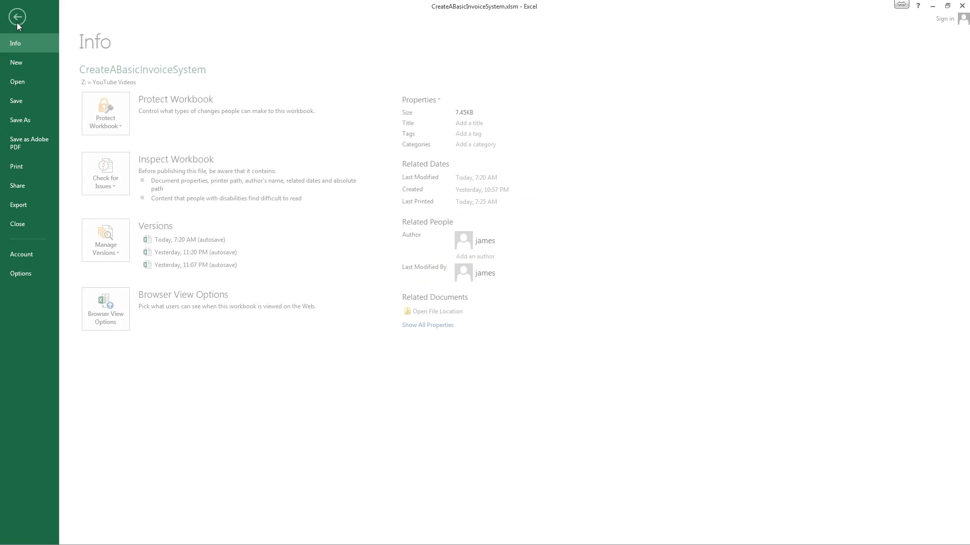
pyautogui.click(20, 19)
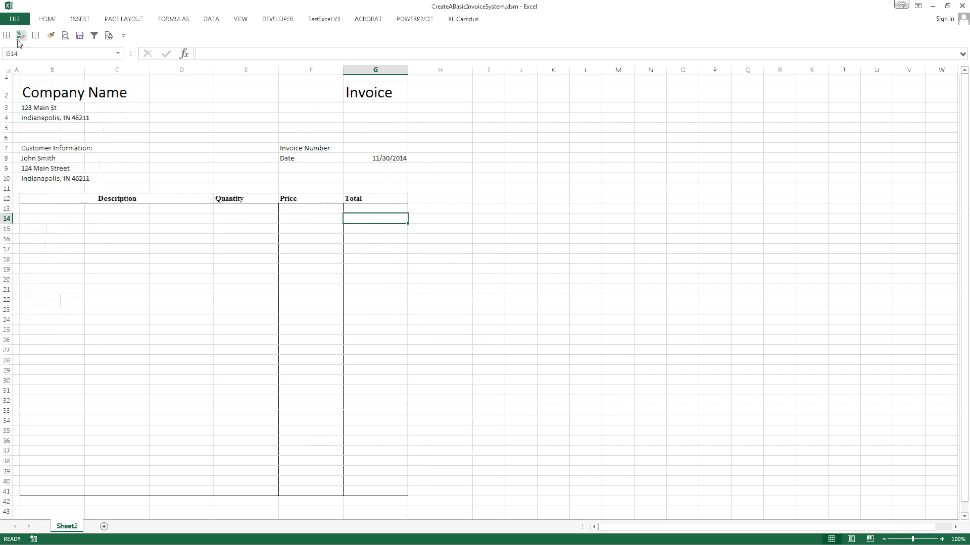
pyautogui.click(16, 20)
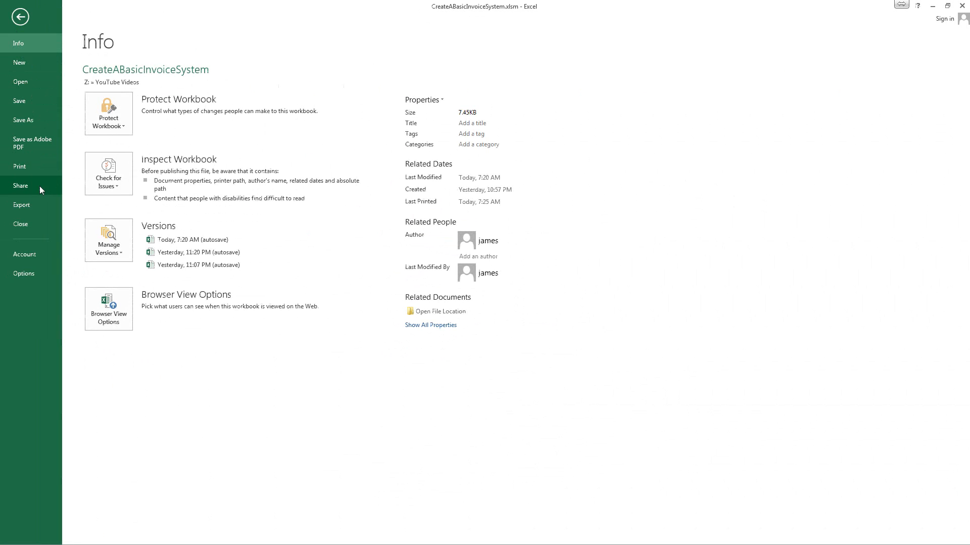
pyautogui.click(26, 168)
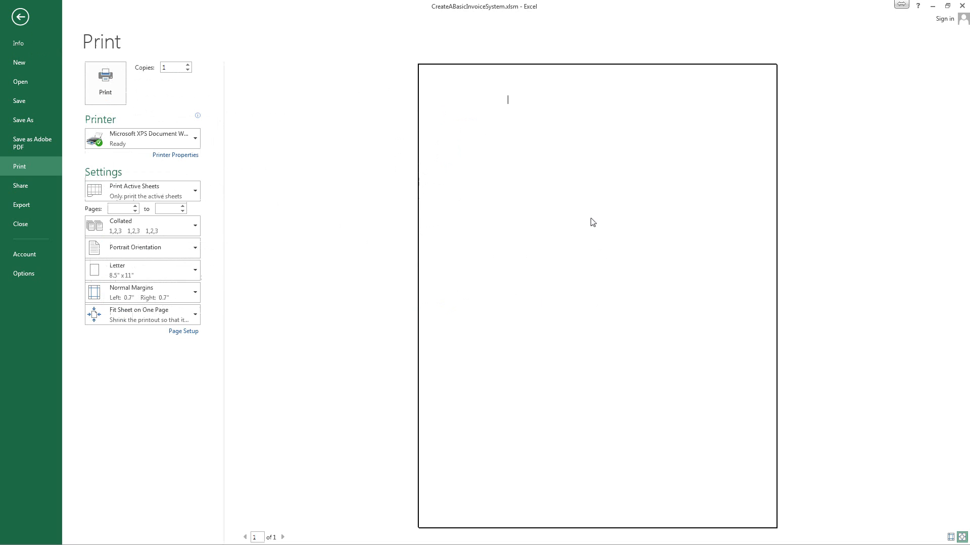
pyautogui.click(497, 295)
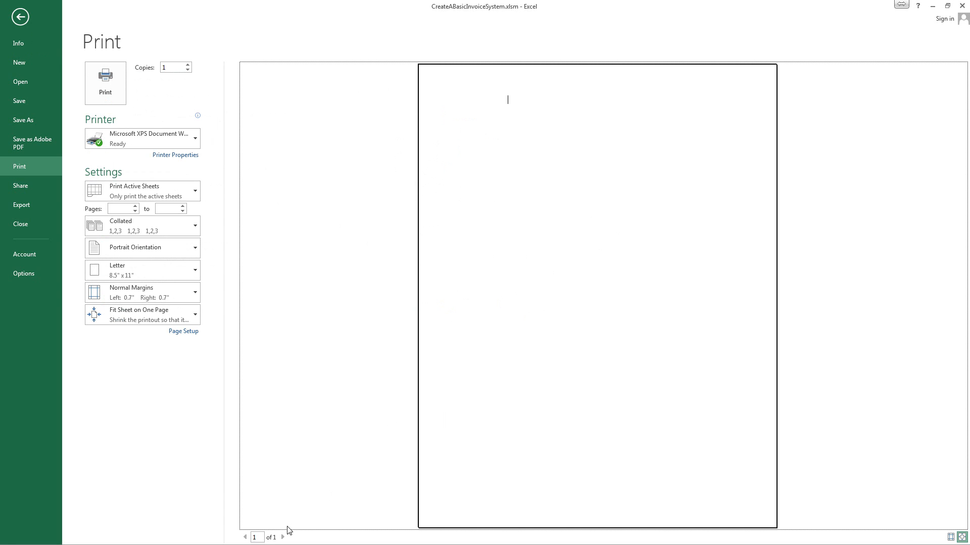
pyautogui.click(21, 17)
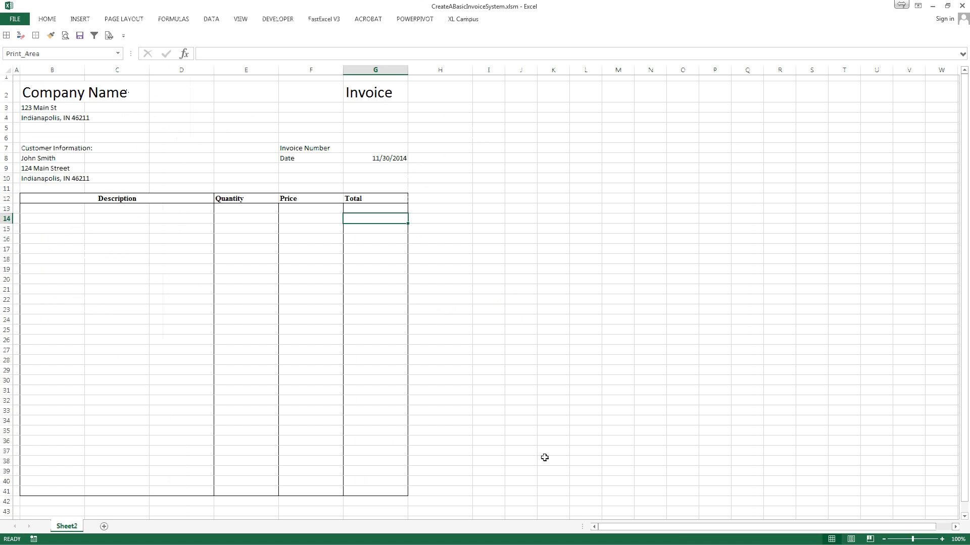
# - Enlarge the print area in Page Break Preview to cover the whole invoice, A1:G46
pyautogui.click(870, 539)
pyautogui.click(251, 231)
pyautogui.click(251, 187)
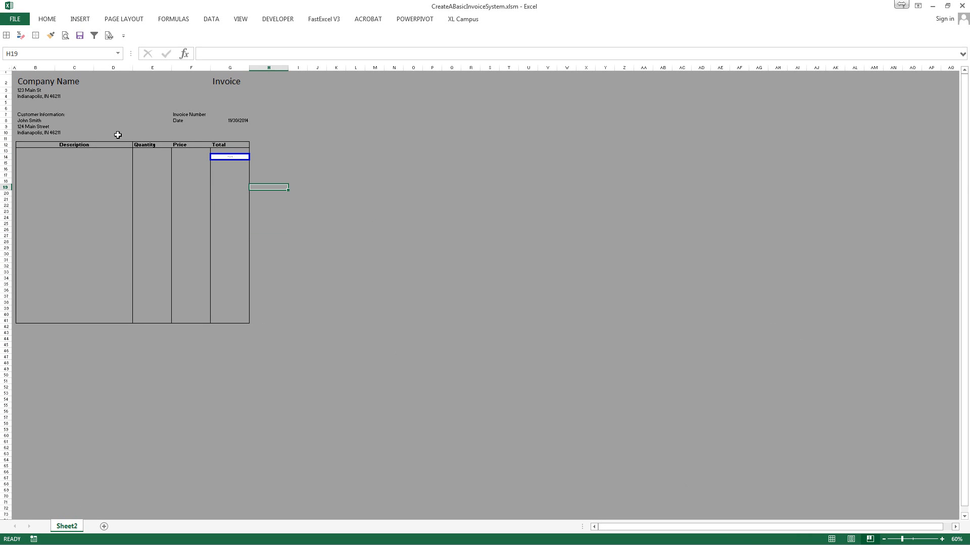
pyautogui.moveTo(245, 153); pyautogui.dragTo(221, 71)
pyautogui.moveTo(233, 207)
pyautogui.mouseDown()
pyautogui.moveTo(236, 354)
pyautogui.moveTo(211, 334)
pyautogui.moveTo(4, 332)
pyautogui.mouseUp()
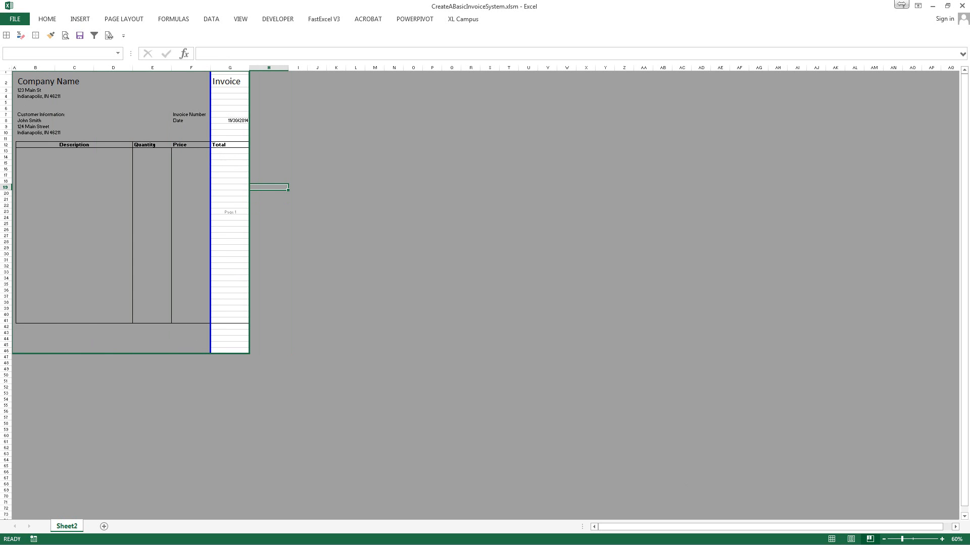
pyautogui.click(225, 380)
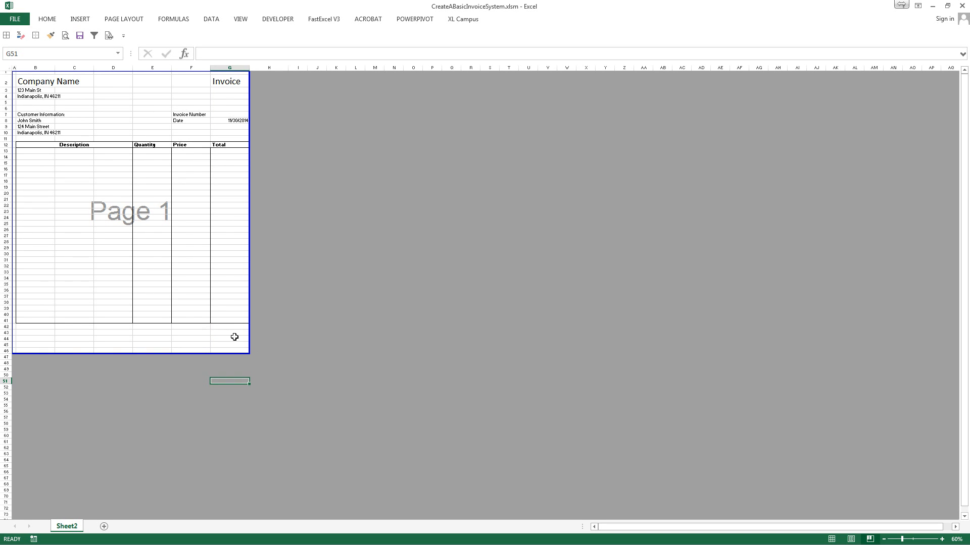
pyautogui.moveTo(230, 352)
pyautogui.mouseDown()
pyautogui.moveTo(228, 406)
pyautogui.moveTo(229, 354)
pyautogui.mouseUp()
# - Switch the worksheet back from Page Break Preview to Normal view
pyautogui.click(14, 19)
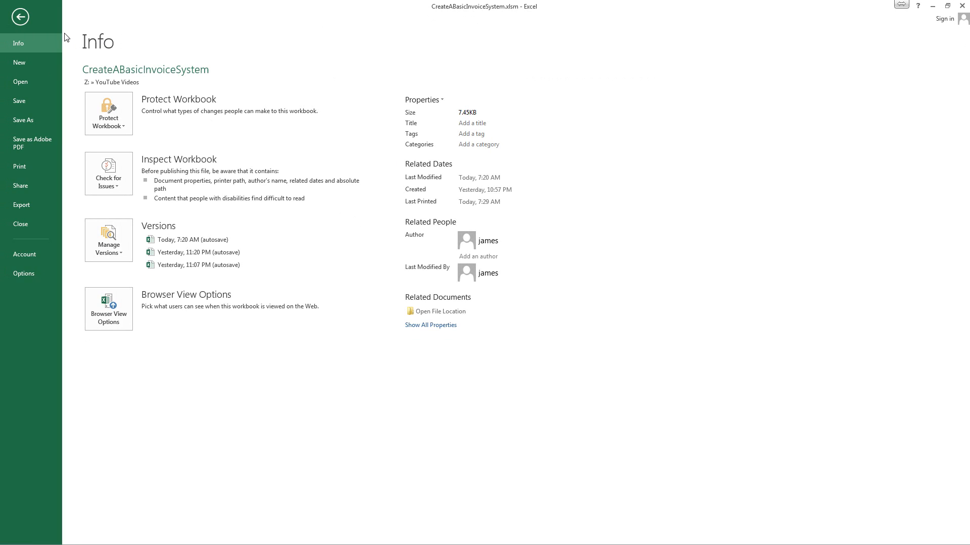
pyautogui.click(21, 18)
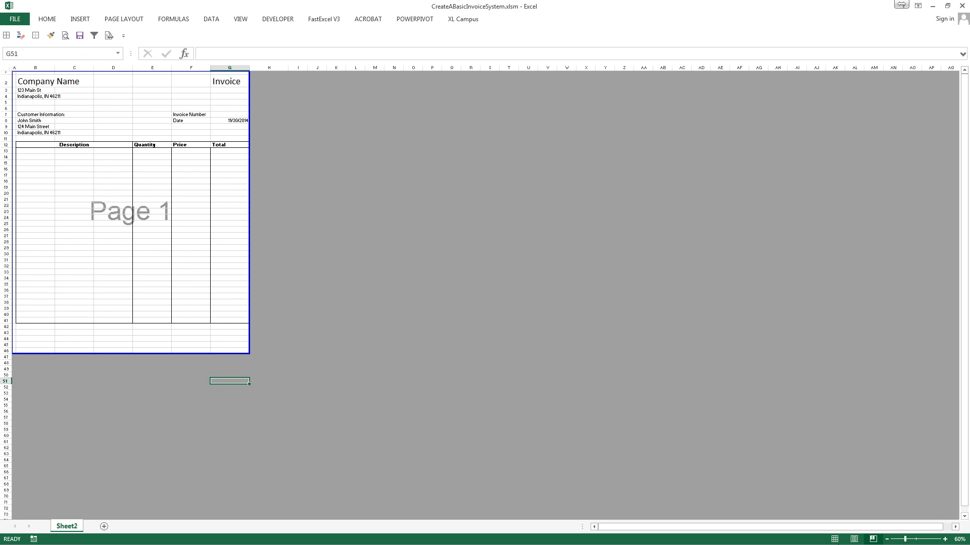
pyautogui.click(833, 539)
# - Narrow column H to a slim margin and hide all columns from I through XFD
pyautogui.click(452, 251)
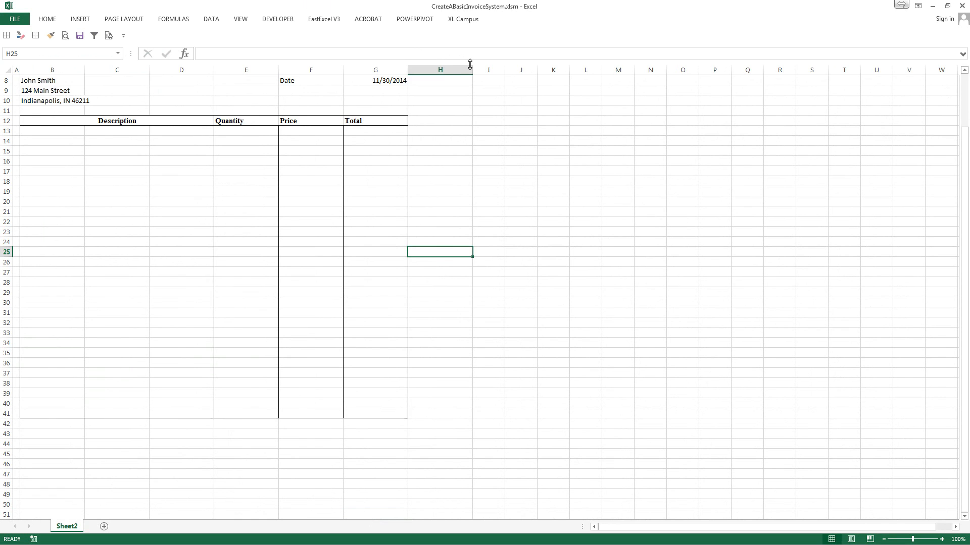
pyautogui.moveTo(470, 63); pyautogui.dragTo(420, 81)
pyautogui.click(436, 83)
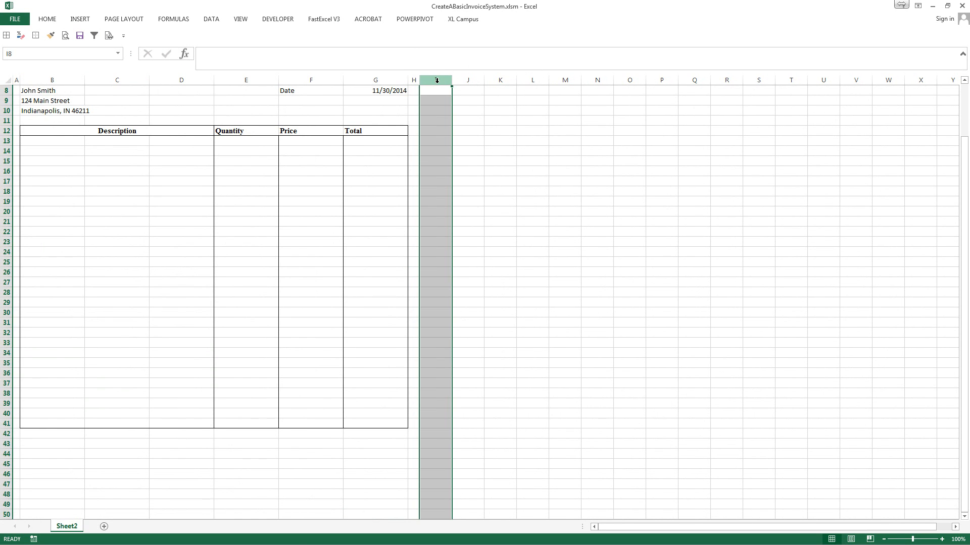
pyautogui.hotkey('ctrl', 'shift', 'Right')
pyautogui.rightClick(437, 83)
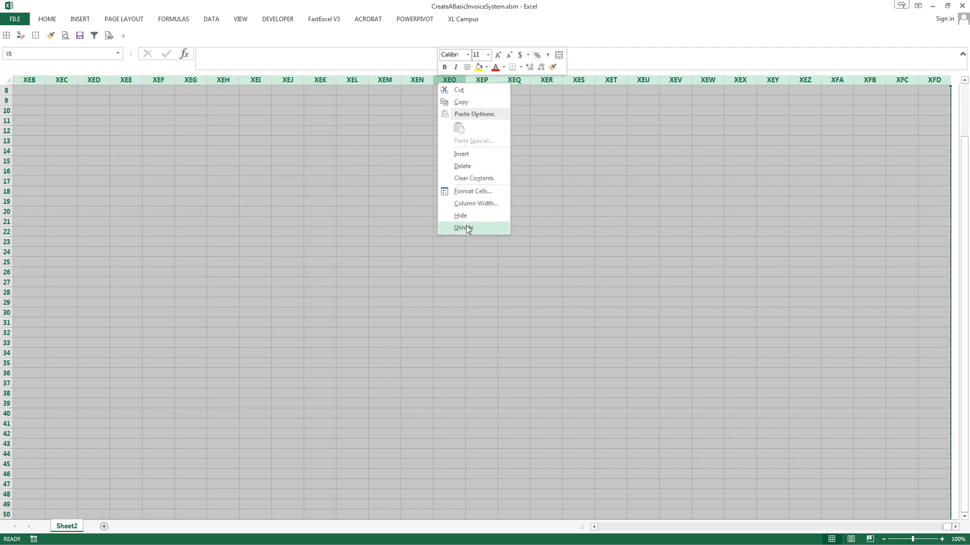
pyautogui.click(462, 215)
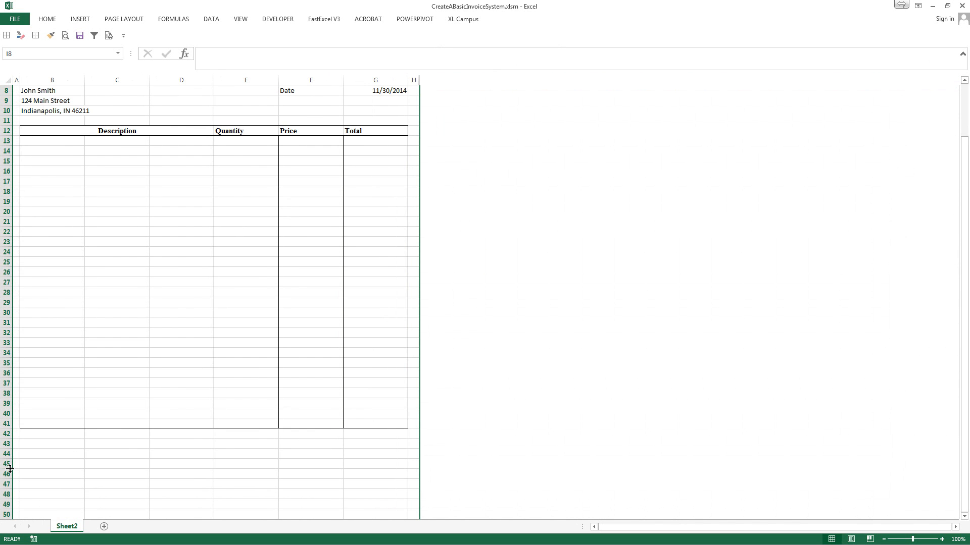
# - Hide all rows from 46 down to the end of the sheet
pyautogui.click(7, 468)
pyautogui.click(7, 468)
pyautogui.moveTo(4, 474)
pyautogui.mouseDown()
pyautogui.moveTo(7, 497)
pyautogui.moveTo(7, 473)
pyautogui.mouseUp()
pyautogui.hotkey('ctrl', 'shift', 'Down')
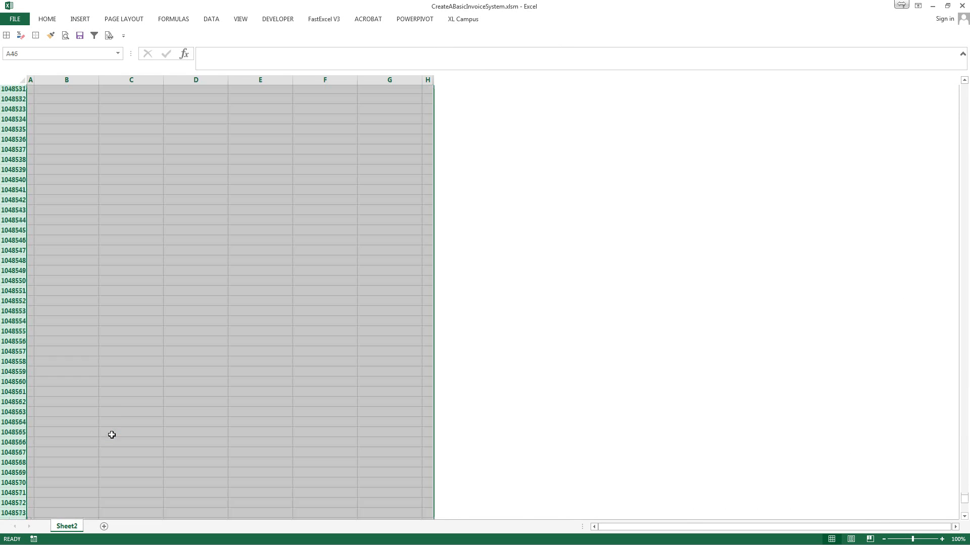
pyautogui.rightClick(22, 235)
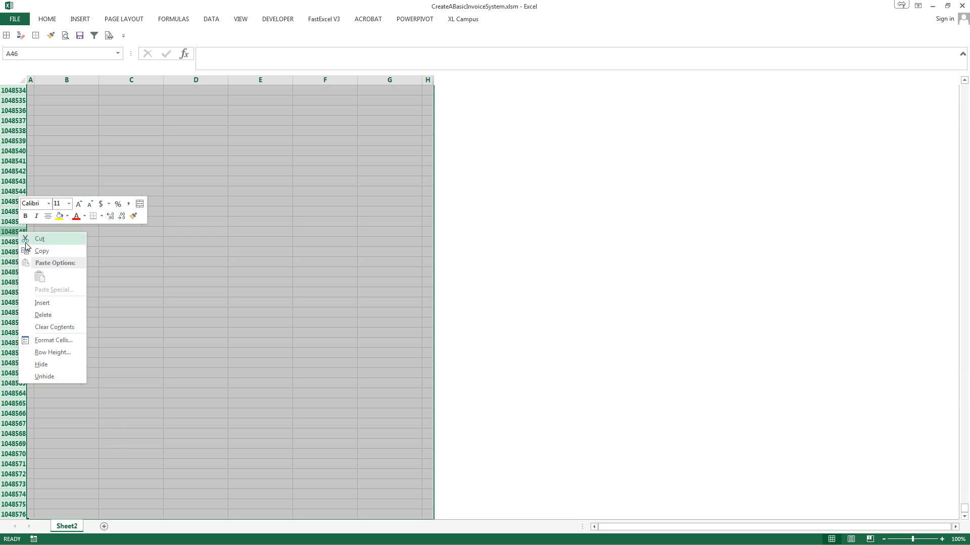
pyautogui.click(50, 365)
pyautogui.click(63, 272)
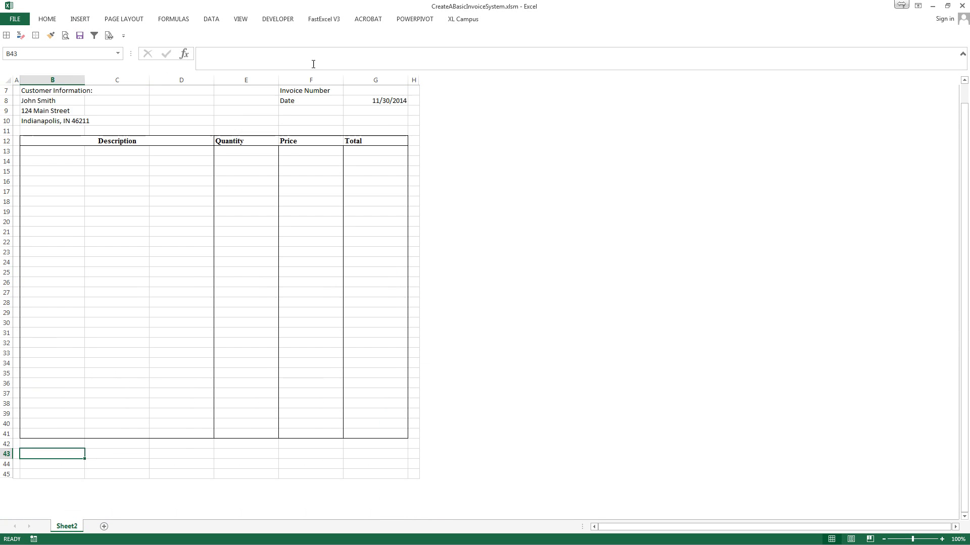
# - Turn off the worksheet's gridlines
pyautogui.click(320, 20)
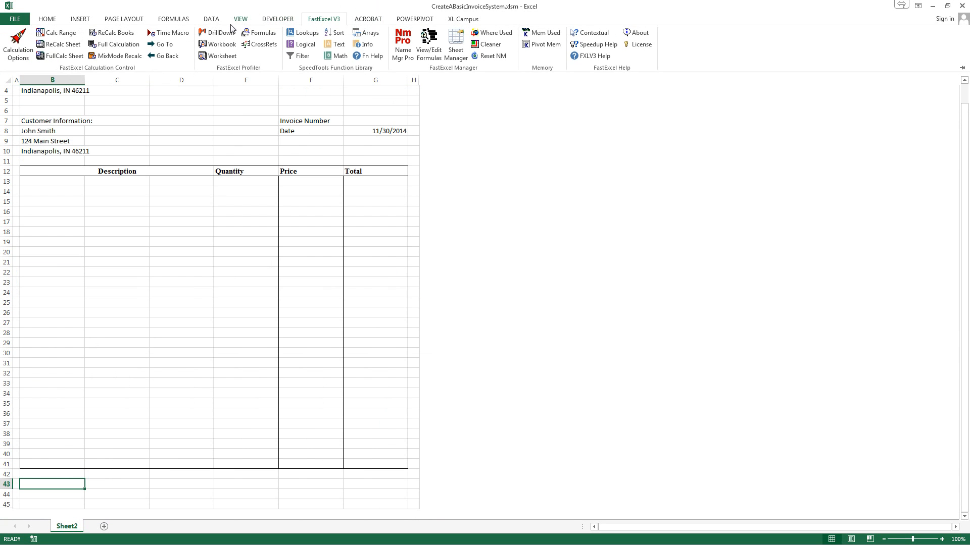
pyautogui.click(240, 21)
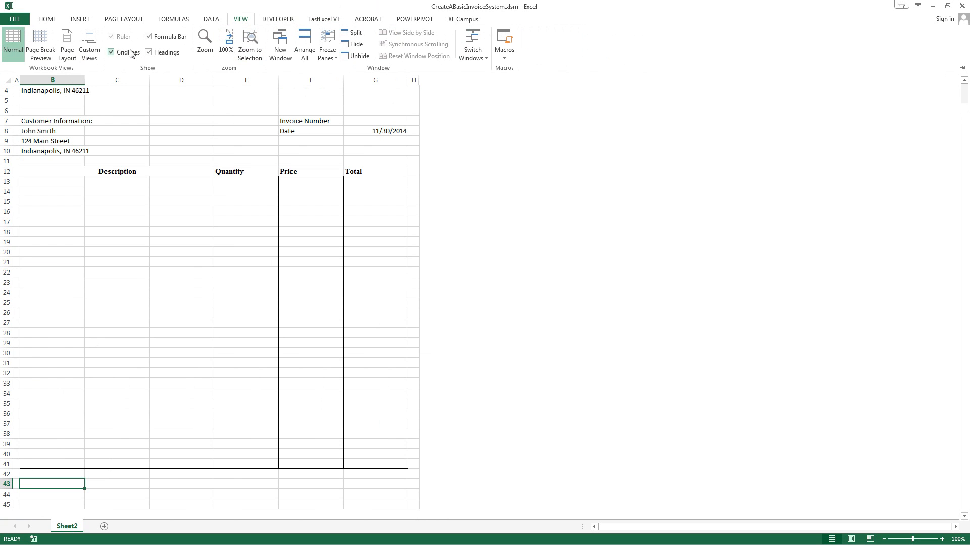
pyautogui.click(112, 52)
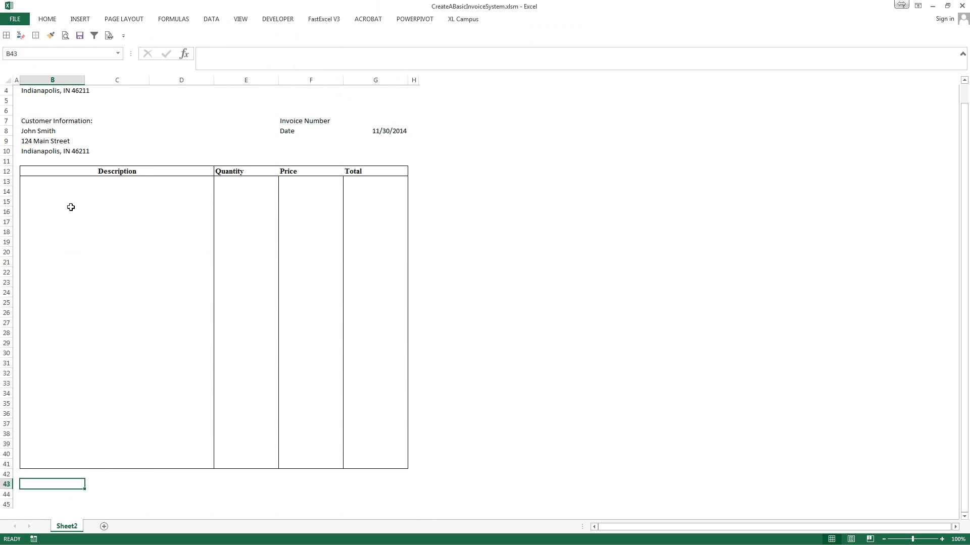
# - Merge and center cells B13:D13, the first line under the Description heading
pyautogui.click(42, 184)
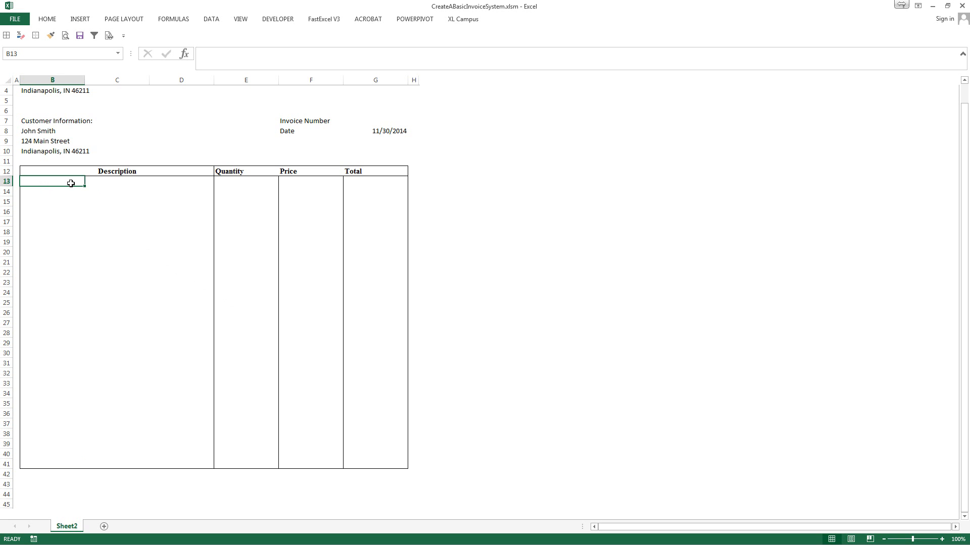
pyautogui.moveTo(71, 184); pyautogui.dragTo(197, 182)
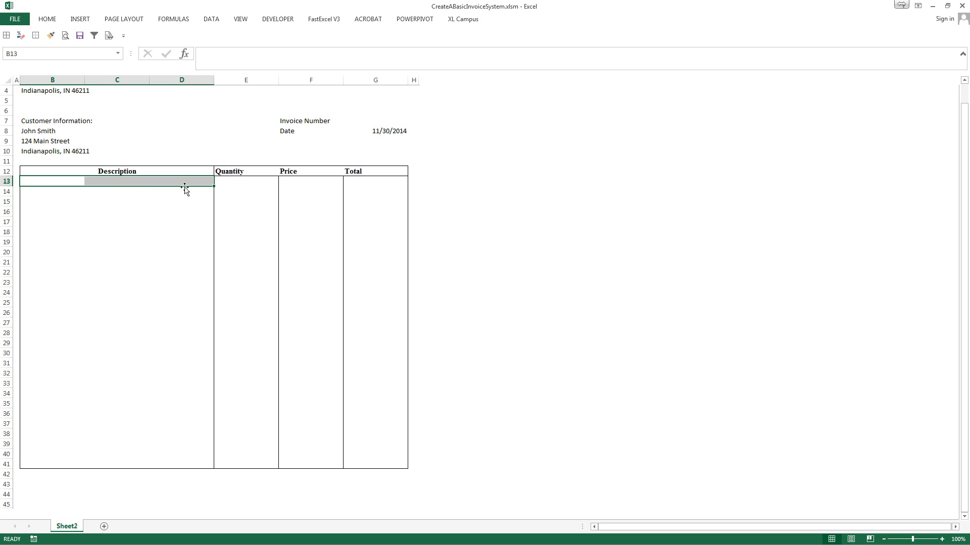
pyautogui.click(48, 20)
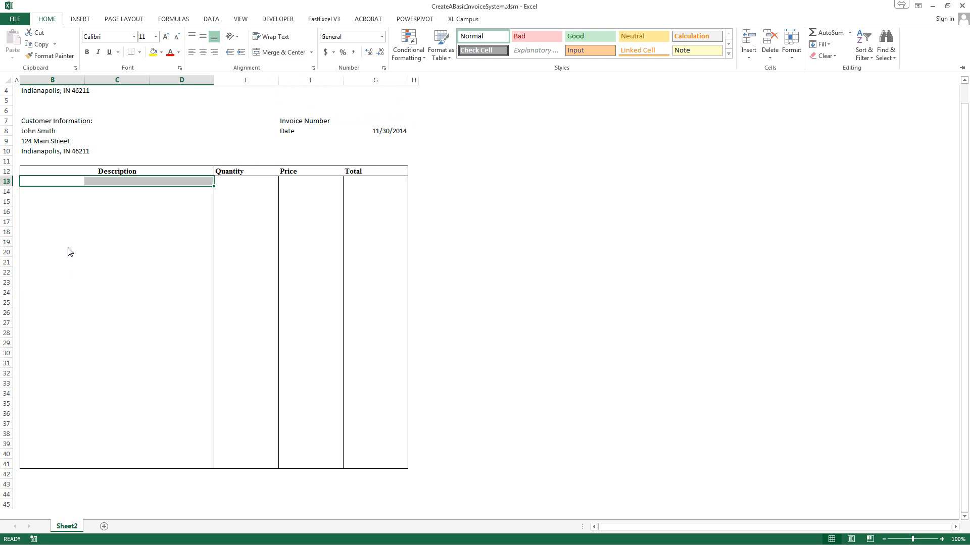
pyautogui.click(281, 52)
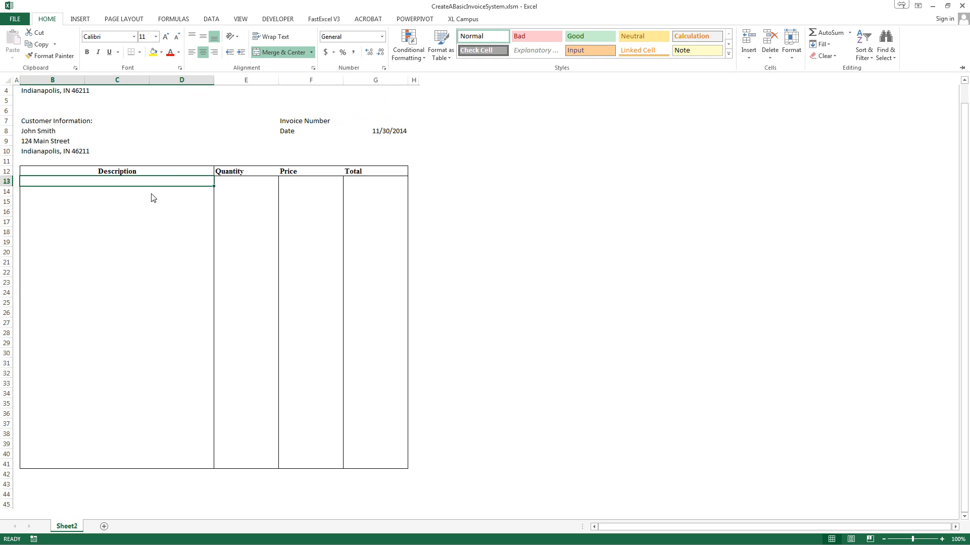
# - Merge and center columns B through D separately on each of rows 14 to 17 under Description
pyautogui.click(140, 200)
pyautogui.click(117, 201)
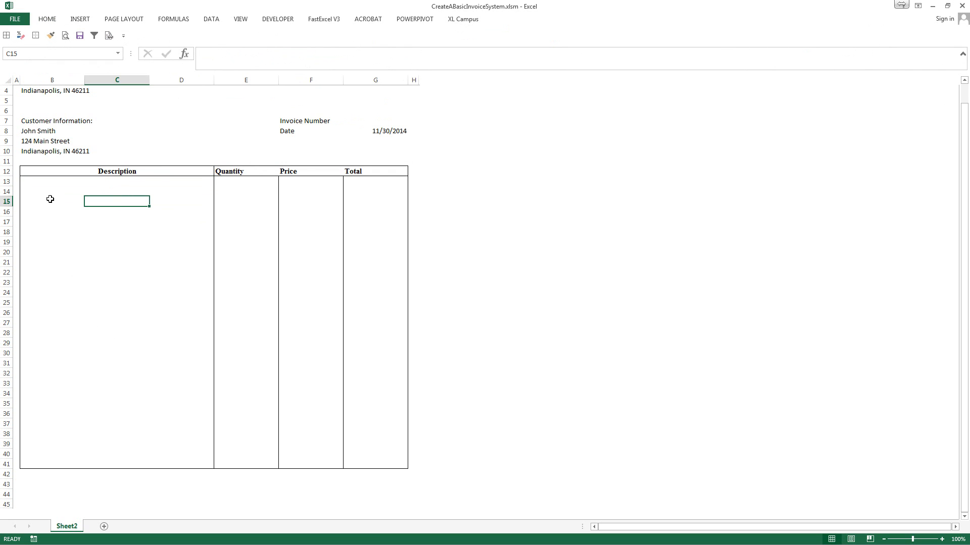
pyautogui.moveTo(28, 191); pyautogui.dragTo(182, 194)
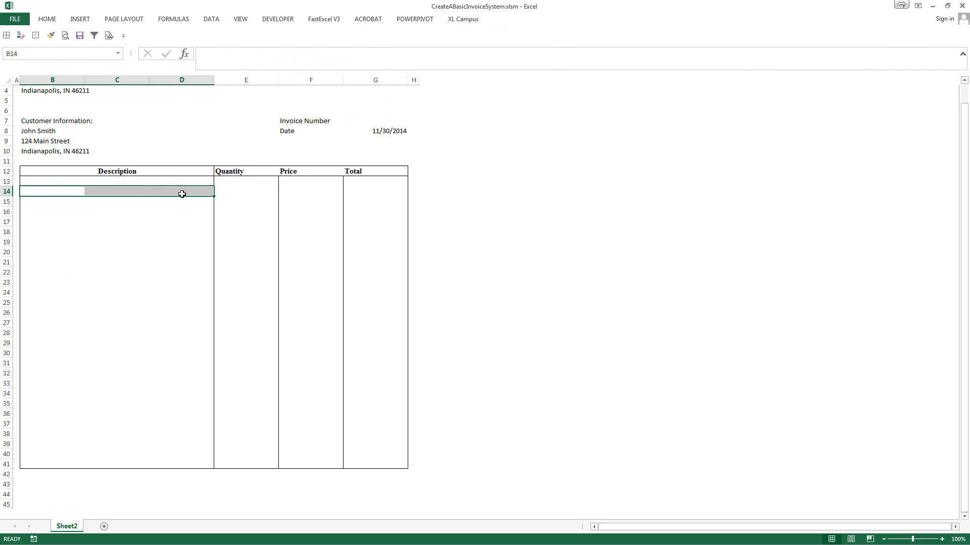
pyautogui.moveTo(36, 203); pyautogui.dragTo(196, 202)
pyautogui.press('F4')
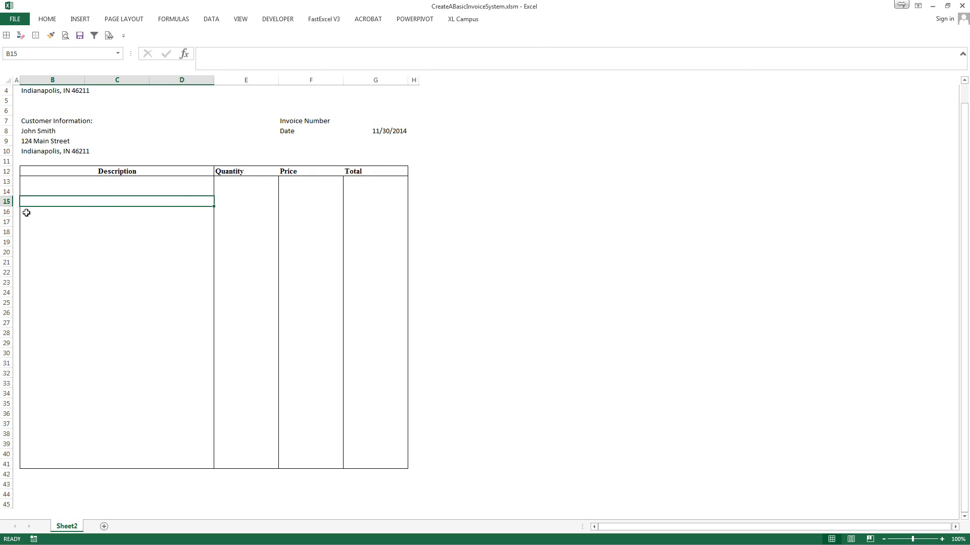
pyautogui.moveTo(26, 212); pyautogui.dragTo(182, 211)
pyautogui.press('F4')
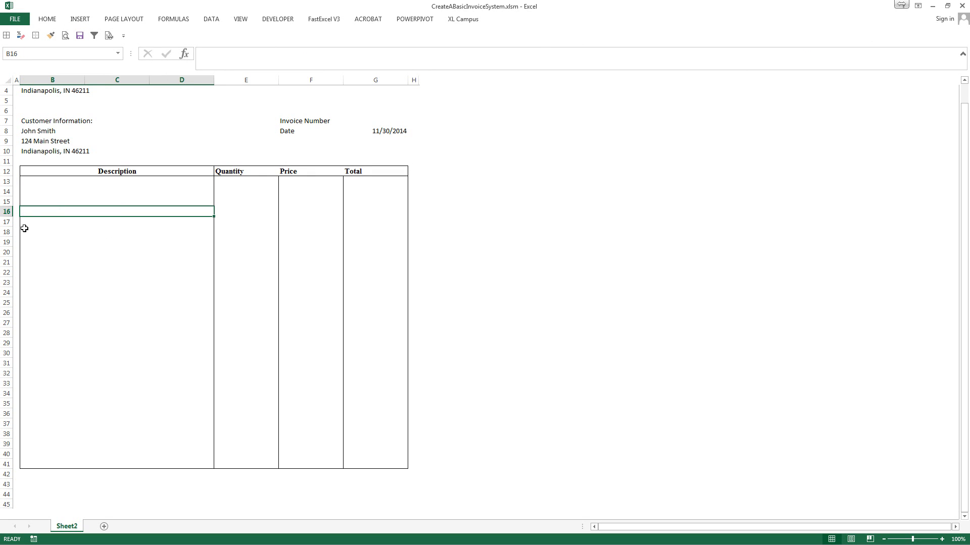
pyautogui.moveTo(26, 223); pyautogui.dragTo(167, 219)
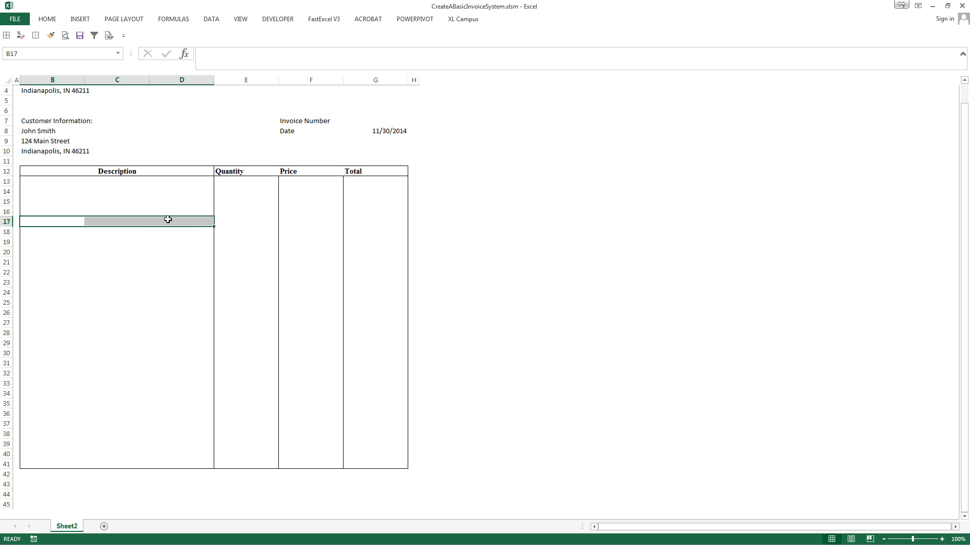
pyautogui.press('F4')
# - Merge and center columns B through D separately on each of rows 18 to 21
pyautogui.moveTo(27, 230); pyautogui.dragTo(177, 235)
pyautogui.press('F4')
pyautogui.moveTo(28, 246); pyautogui.dragTo(171, 243)
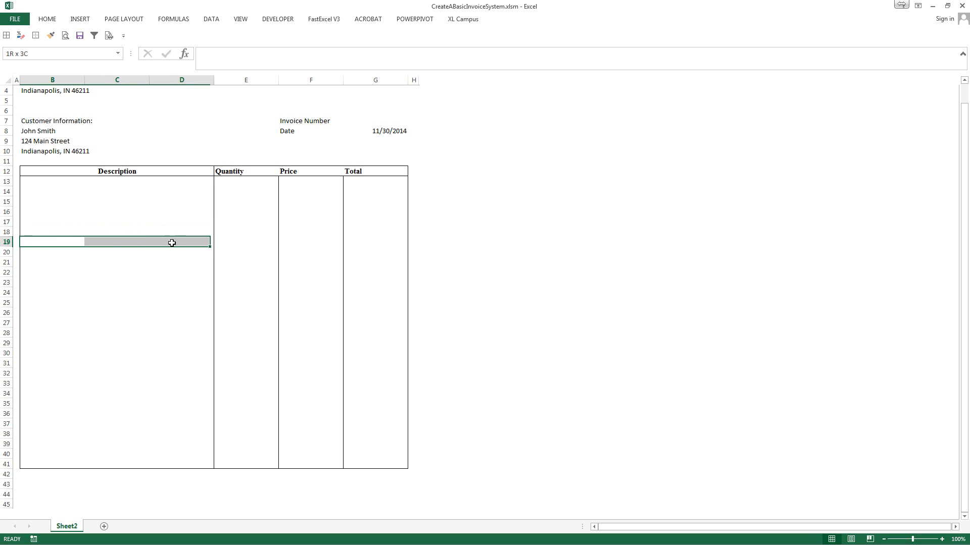
pyautogui.press('F4')
pyautogui.moveTo(30, 251); pyautogui.dragTo(186, 254)
pyautogui.press('F4')
pyautogui.moveTo(28, 263); pyautogui.dragTo(201, 265)
pyautogui.press('F4')
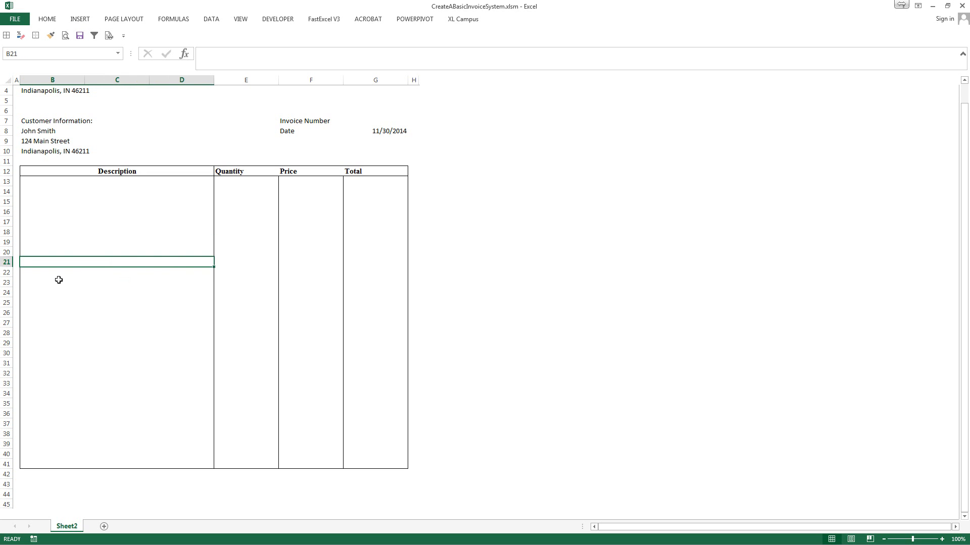
# - Merge and center columns B through D separately on each of rows 22 to 26
pyautogui.moveTo(56, 272); pyautogui.dragTo(205, 270)
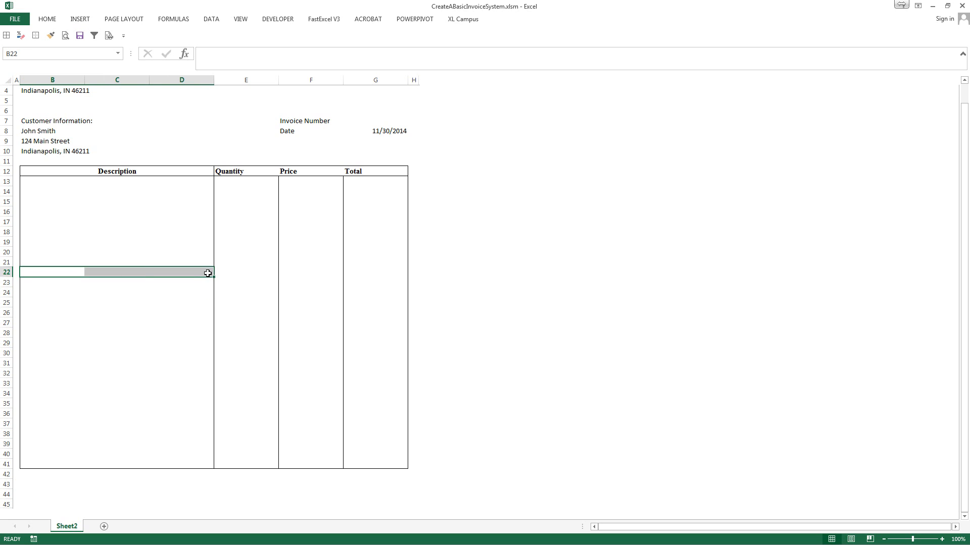
pyautogui.press('F4')
pyautogui.moveTo(24, 282); pyautogui.dragTo(192, 281)
pyautogui.press('F4')
pyautogui.moveTo(22, 292); pyautogui.dragTo(191, 295)
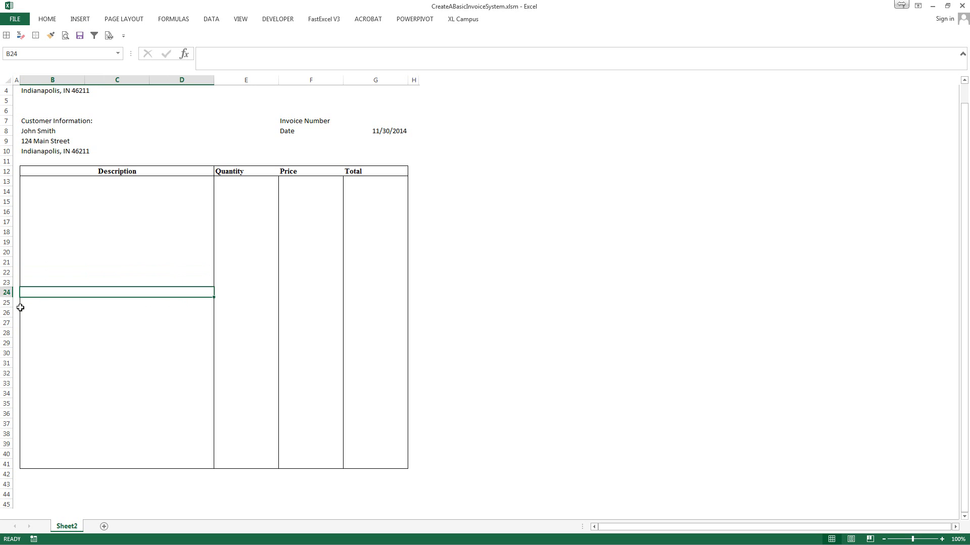
pyautogui.moveTo(31, 302); pyautogui.dragTo(179, 301)
pyautogui.press('F4')
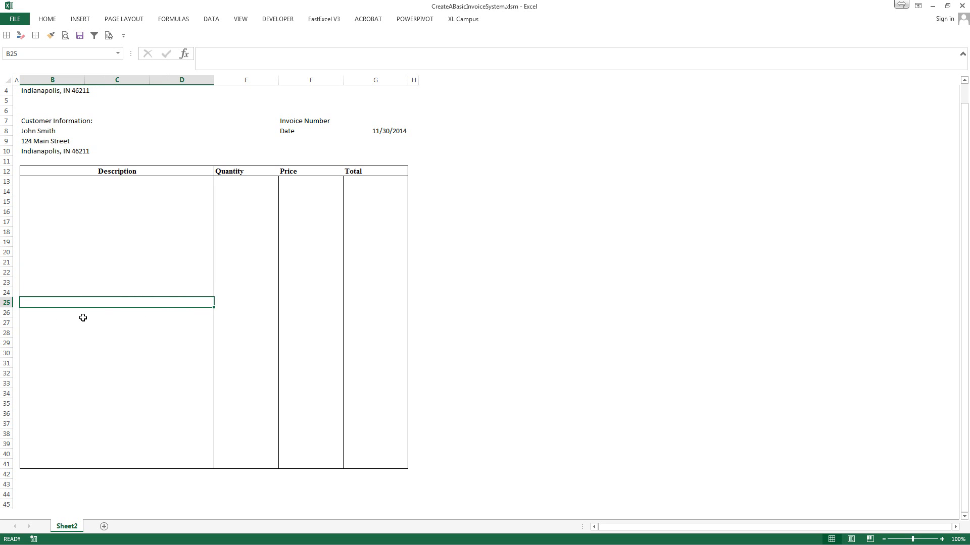
pyautogui.moveTo(37, 315); pyautogui.dragTo(170, 317)
pyautogui.press('F4')
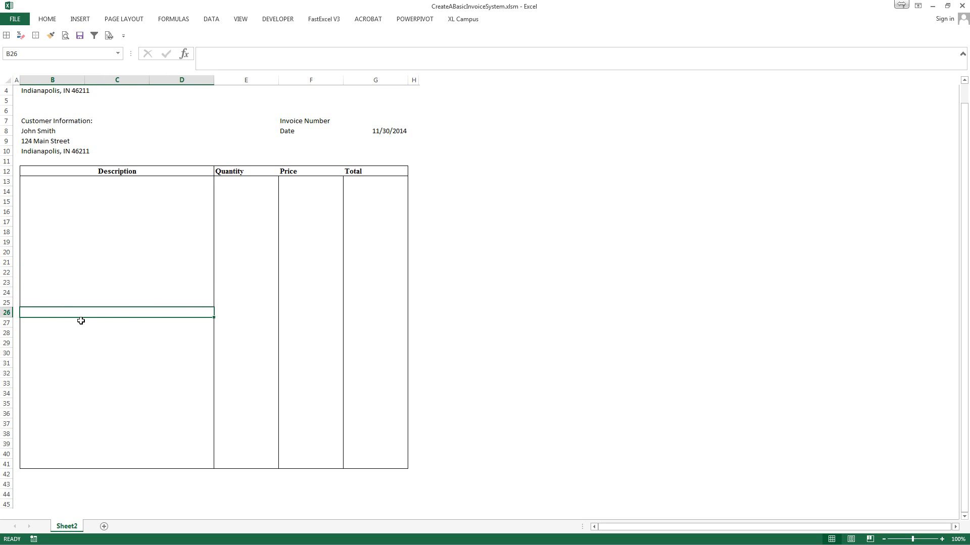
# - Merge and center columns B through D separately on each of rows 27 to 30
pyautogui.moveTo(29, 324); pyautogui.dragTo(219, 321)
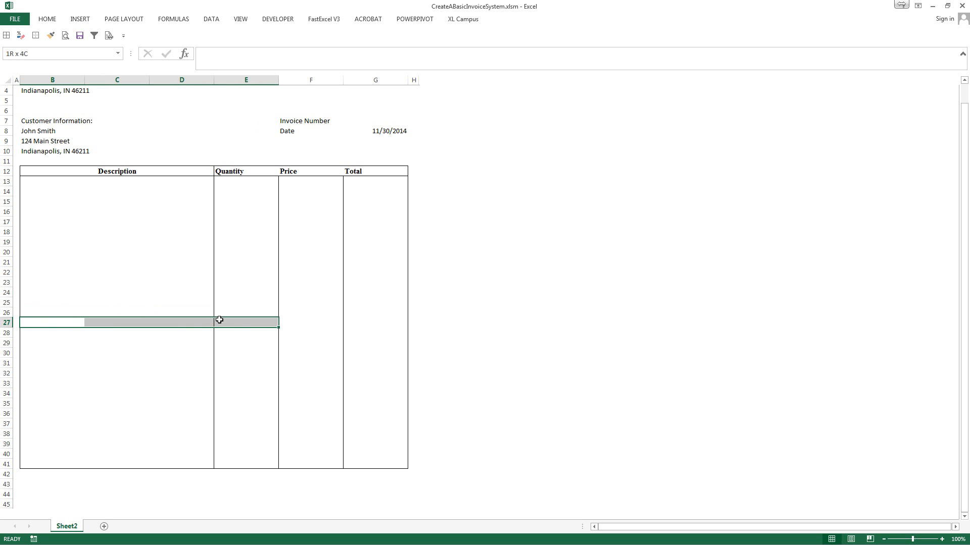
pyautogui.click(220, 322)
pyautogui.moveTo(29, 321); pyautogui.dragTo(173, 321)
pyautogui.press('F4')
pyautogui.moveTo(25, 333); pyautogui.dragTo(169, 333)
pyautogui.press('F4')
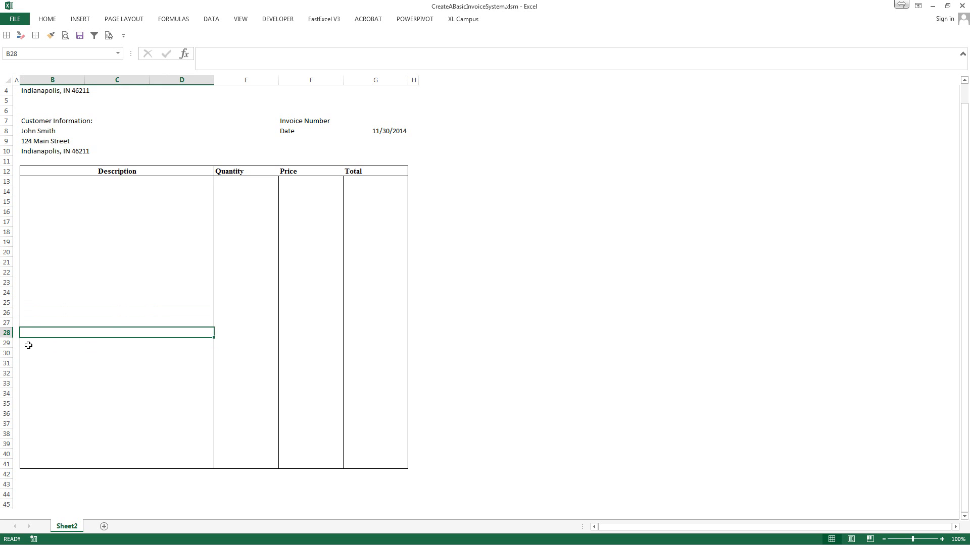
pyautogui.click(33, 340)
pyautogui.moveTo(34, 341); pyautogui.dragTo(186, 340)
pyautogui.press('F4')
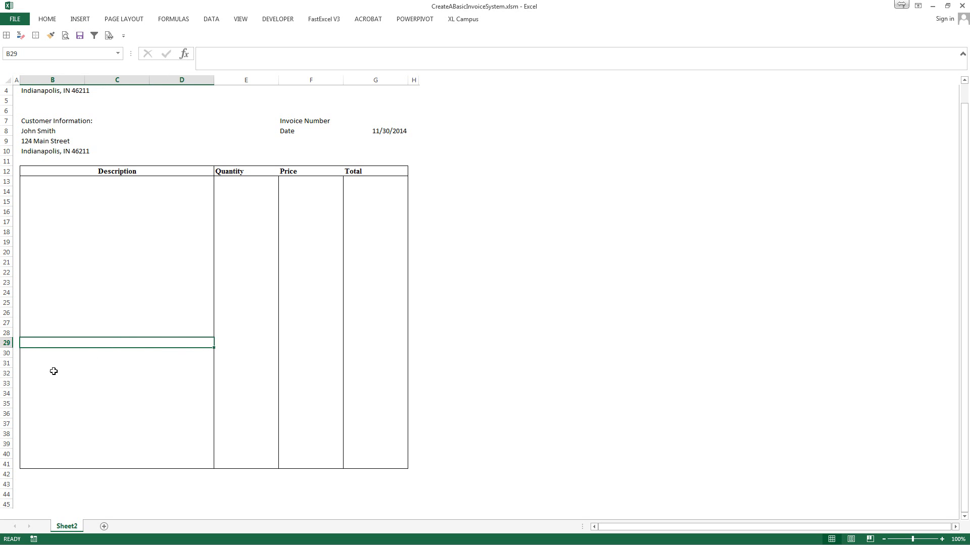
pyautogui.moveTo(28, 354); pyautogui.dragTo(184, 356)
pyautogui.press('F4')
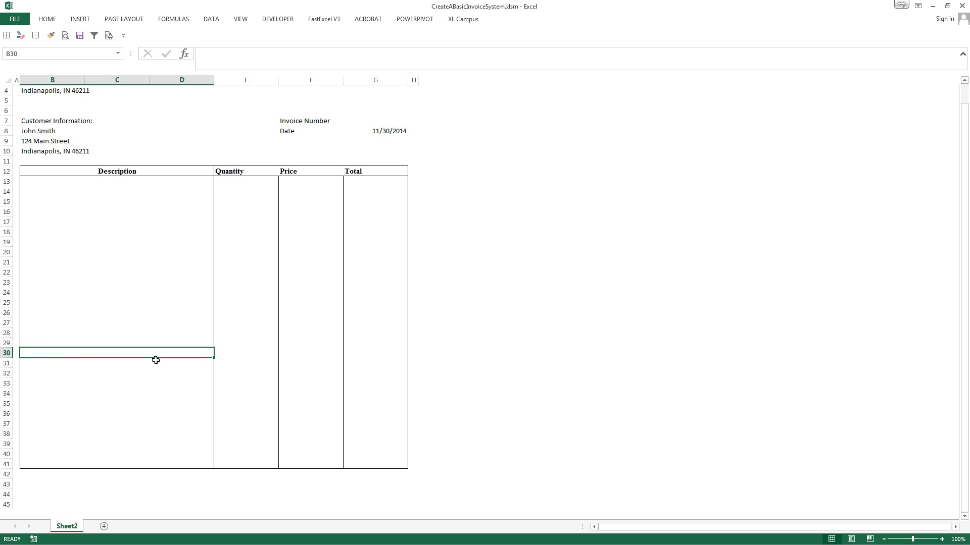
# - Merge and center columns B through D separately on each of rows 31 to 34
pyautogui.moveTo(40, 362); pyautogui.dragTo(169, 360)
pyautogui.press('F4')
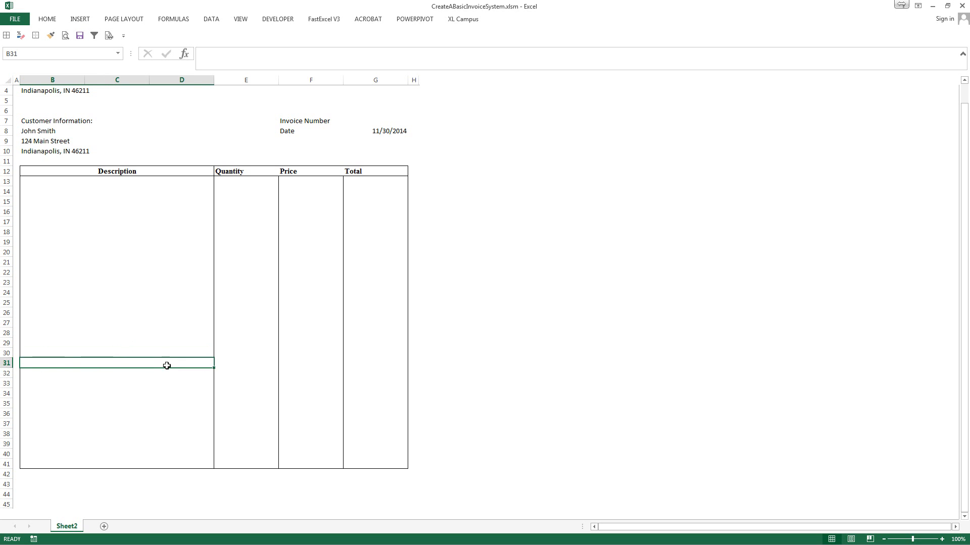
pyautogui.moveTo(39, 373); pyautogui.dragTo(184, 375)
pyautogui.press('F4')
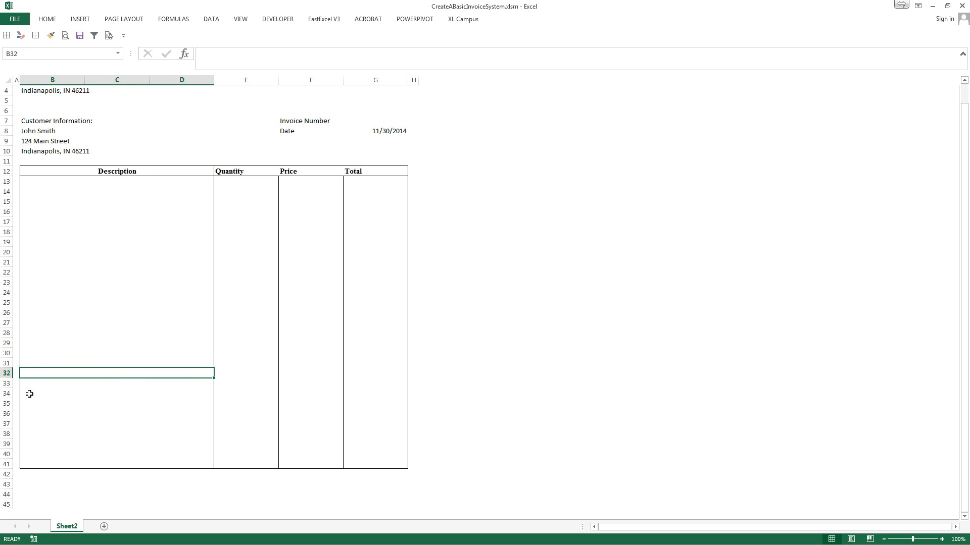
pyautogui.click(51, 385)
pyautogui.moveTo(50, 386); pyautogui.dragTo(191, 387)
pyautogui.press('F4')
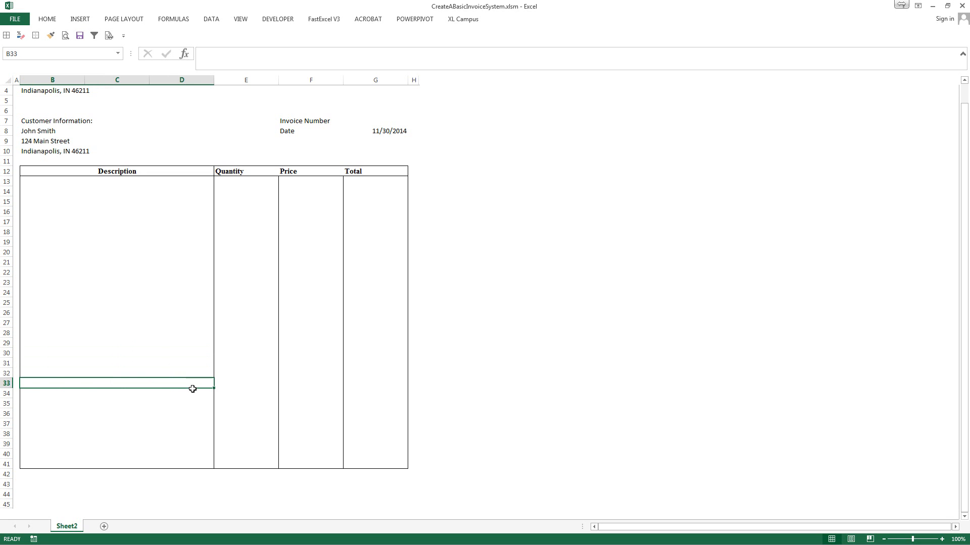
pyautogui.click(39, 394)
pyautogui.moveTo(39, 395); pyautogui.dragTo(178, 388)
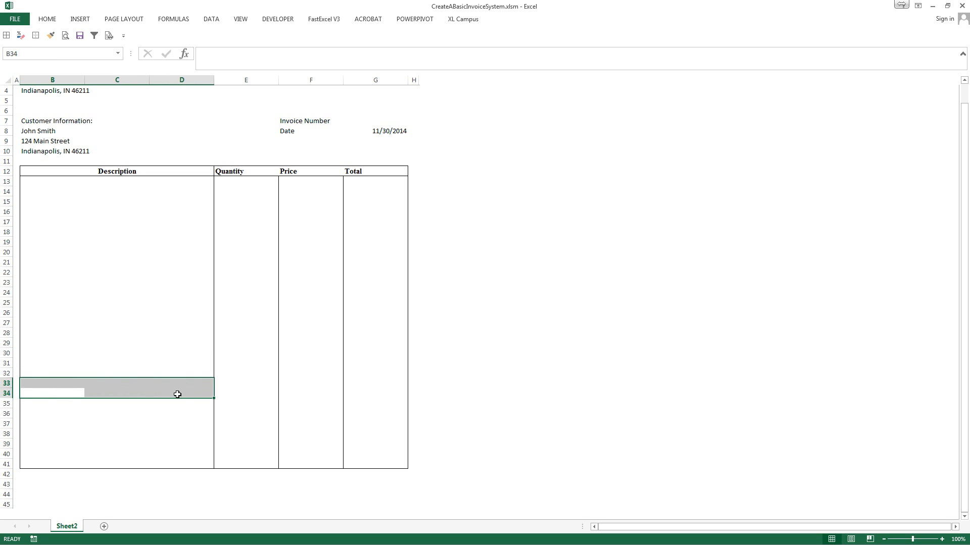
pyautogui.click(50, 391)
pyautogui.moveTo(51, 391); pyautogui.dragTo(201, 394)
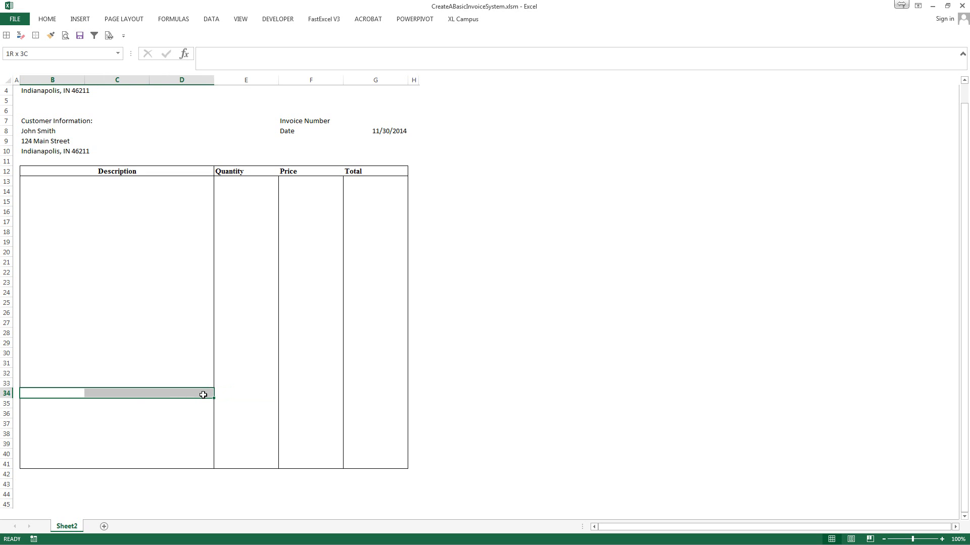
pyautogui.press('F4')
# - Merge and center columns B through D separately on each of rows 35 to 37
pyautogui.press('Return')
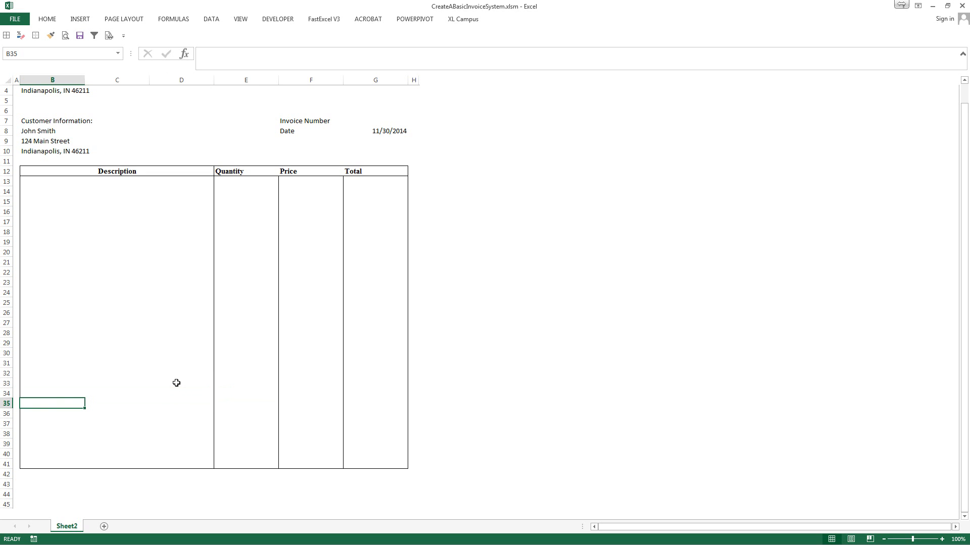
pyautogui.hotkey('shift', 'Right')
pyautogui.hotkey('shift', 'Right')
pyautogui.press('F4')
pyautogui.press('Return')
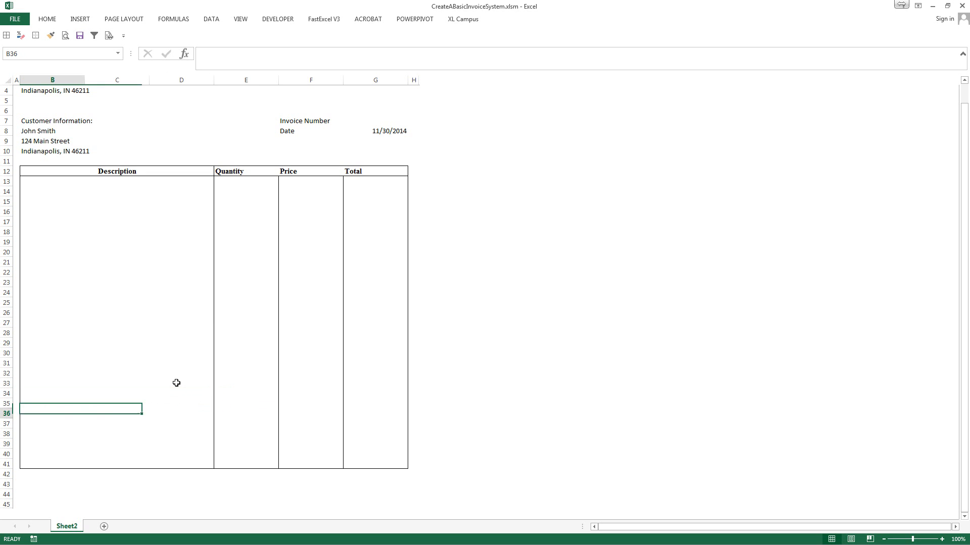
pyautogui.hotkey('shift', 'Right')
pyautogui.hotkey('shift', 'Right')
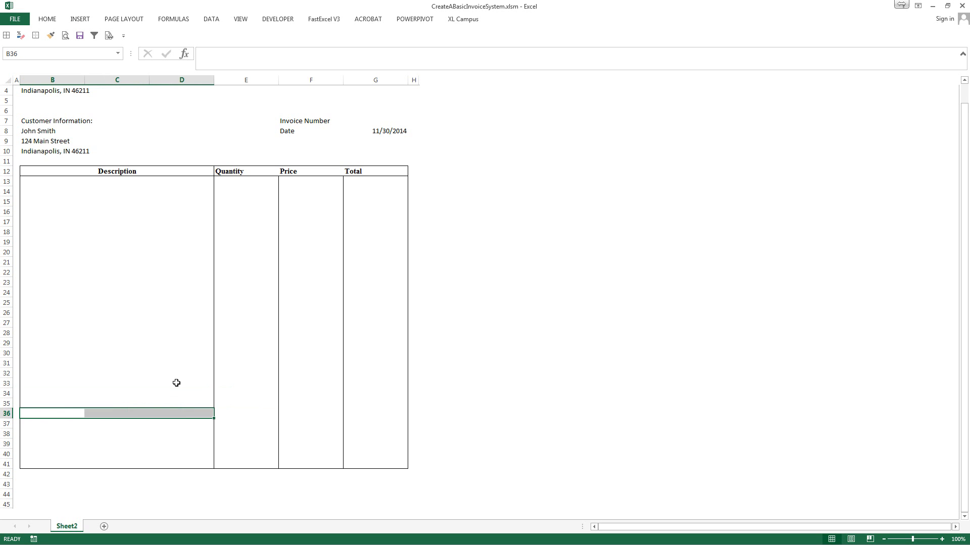
pyautogui.press('F4')
pyautogui.press('Return')
pyautogui.hotkey('shift', 'Right')
pyautogui.hotkey('shift', 'Right')
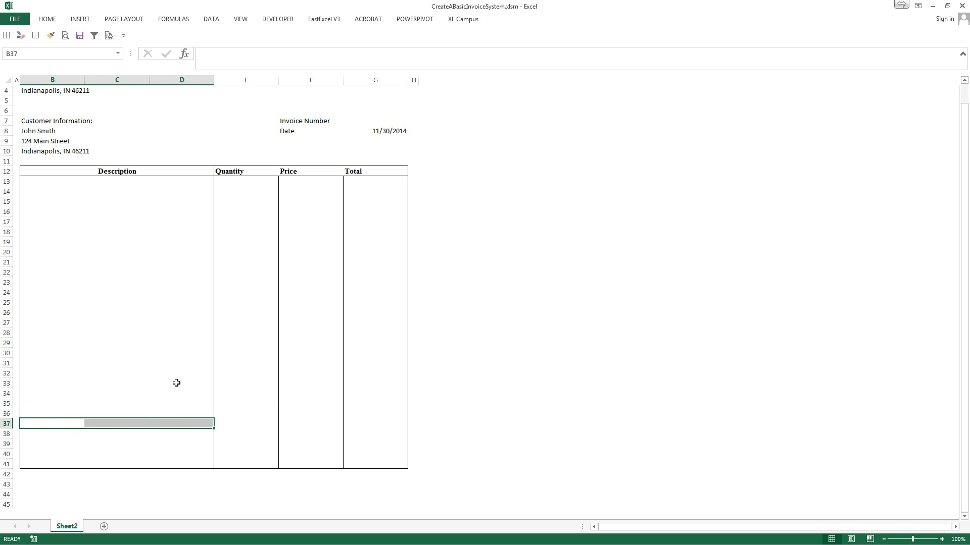
pyautogui.press('F4')
# - Merge and center columns B through D separately on rows 38 and 39
pyautogui.press('Return')
pyautogui.hotkey('shift', 'Right')
pyautogui.hotkey('shift', 'Right')
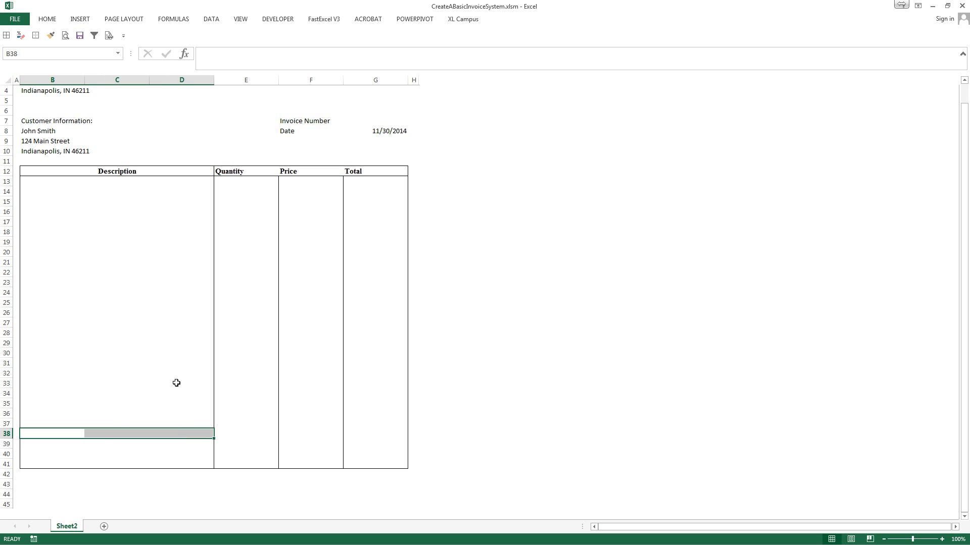
pyautogui.press('F4')
pyautogui.press('Return')
pyautogui.hotkey('shift', 'Right')
pyautogui.hotkey('shift', 'Right')
pyautogui.hotkey('shift', 'Right')
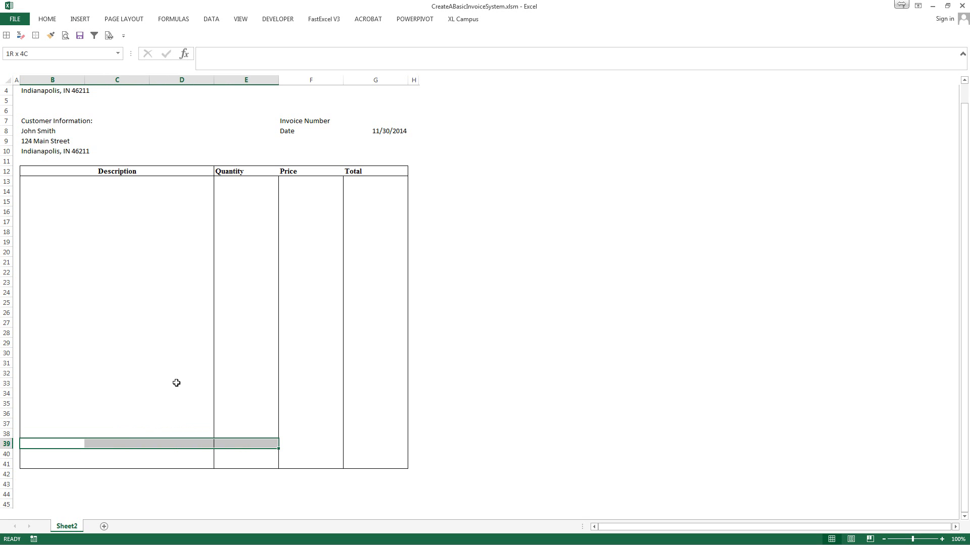
pyautogui.hotkey('shift', 'Left')
pyautogui.press('F4')
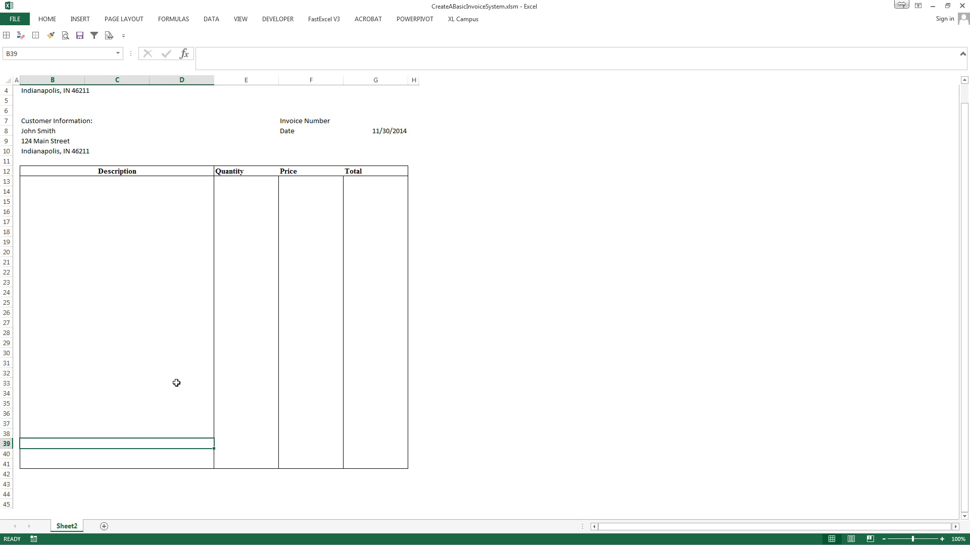
# - Merge and center columns B through D separately on rows 40 and 41, the last two table lines
pyautogui.press('Return')
pyautogui.hotkey('shift', 'Right')
pyautogui.hotkey('shift', 'Right')
pyautogui.press('F4')
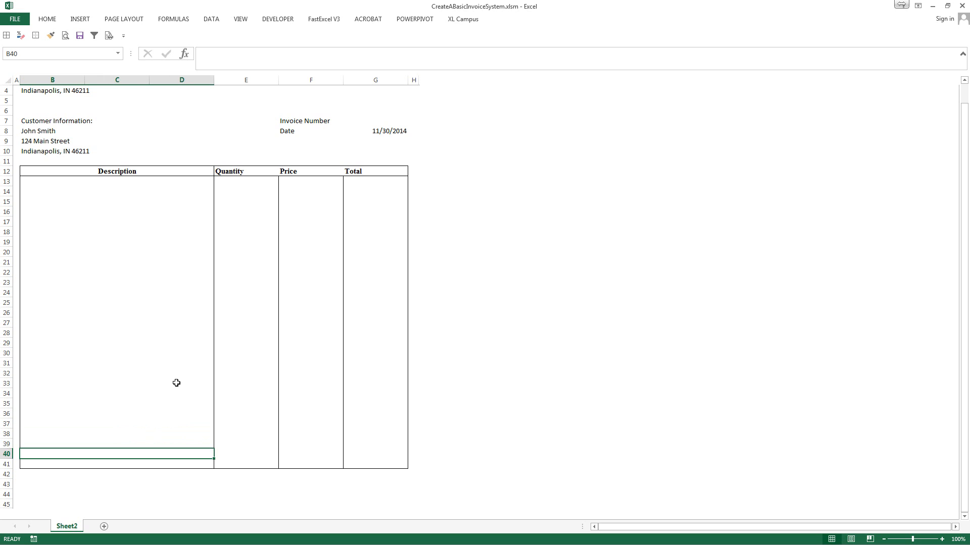
pyautogui.press('Return')
pyautogui.hotkey('shift', 'Right')
pyautogui.hotkey('shift', 'Right')
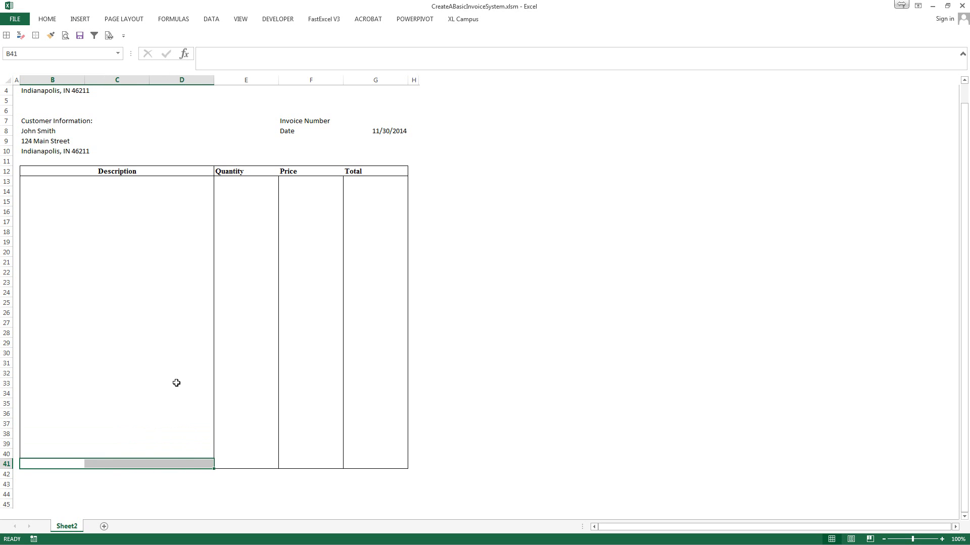
pyautogui.press('F4')
pyautogui.click(285, 326)
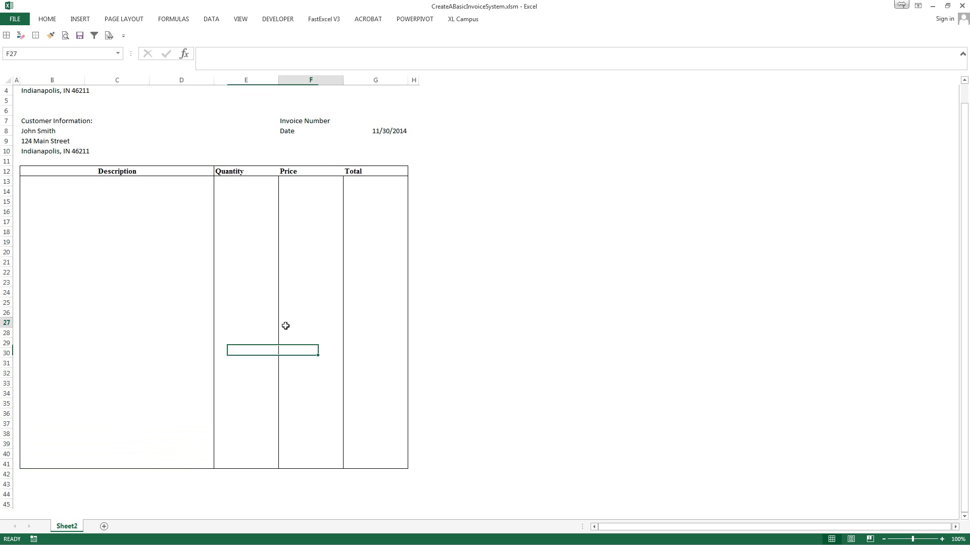
# - Rename the Sheet2 worksheet as Invoice
pyautogui.doubleClick(70, 525)
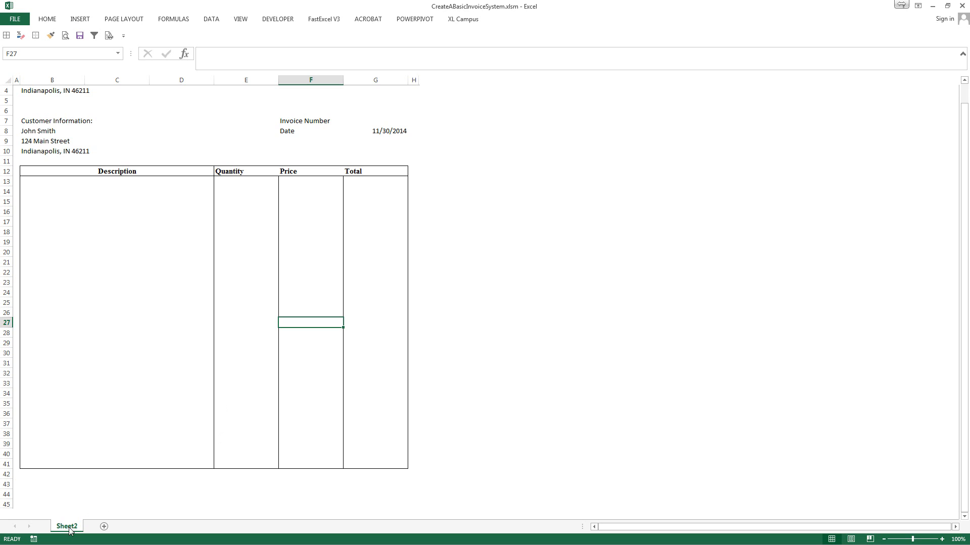
pyautogui.write('Invoice')
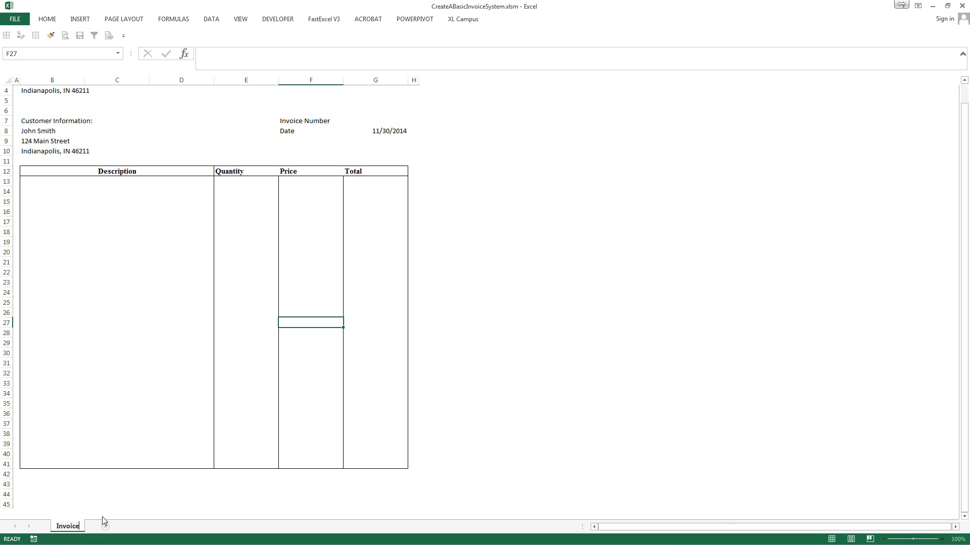
pyautogui.press('Return')
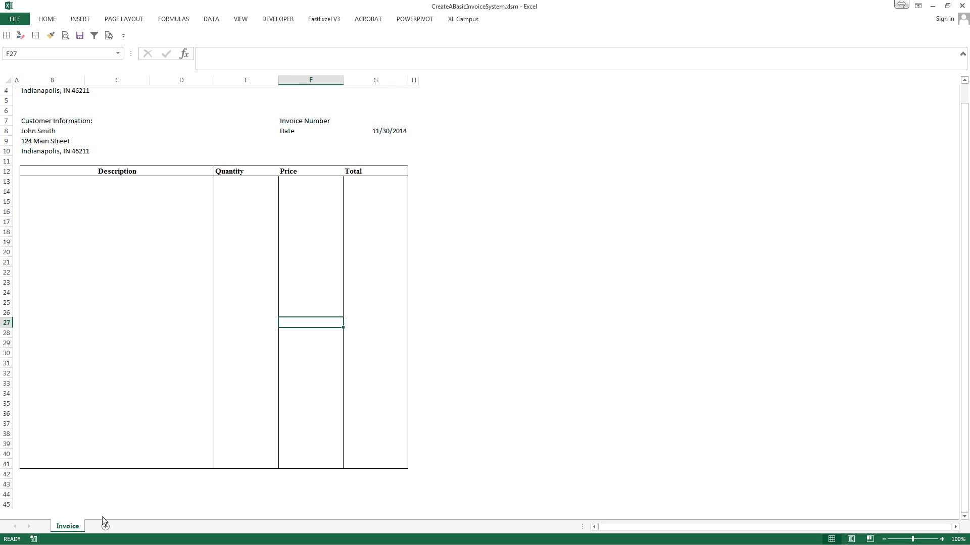
pyautogui.click(105, 526)
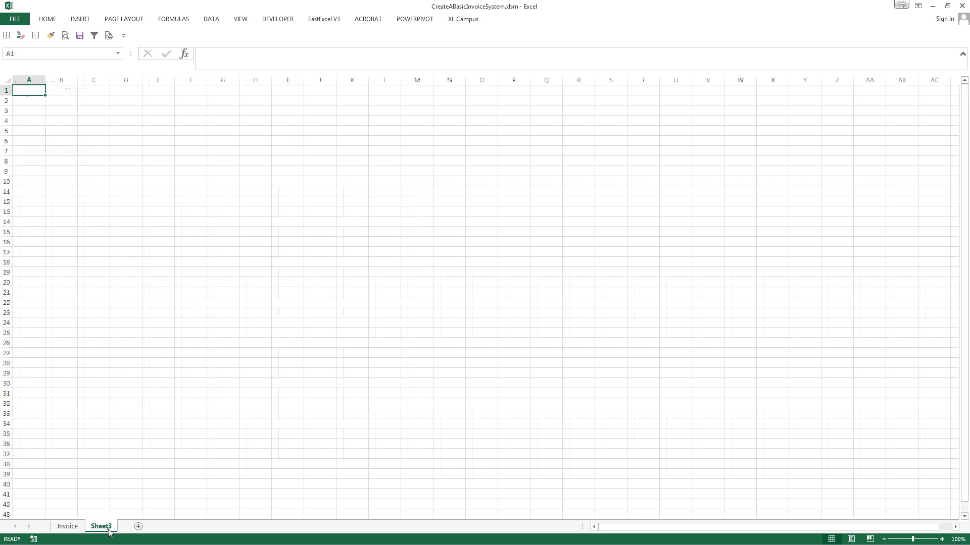
pyautogui.doubleClick(108, 527)
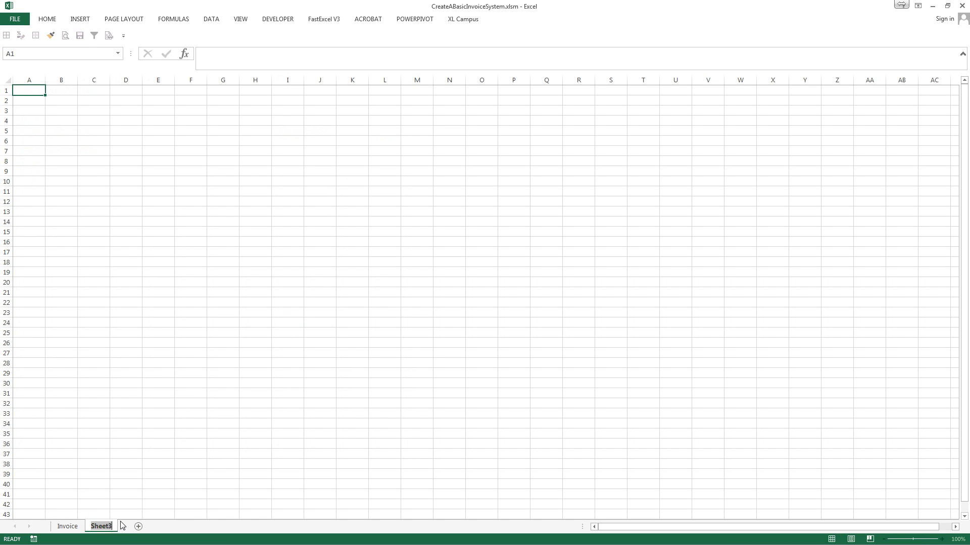
pyautogui.write('Products')
pyautogui.press('Return')
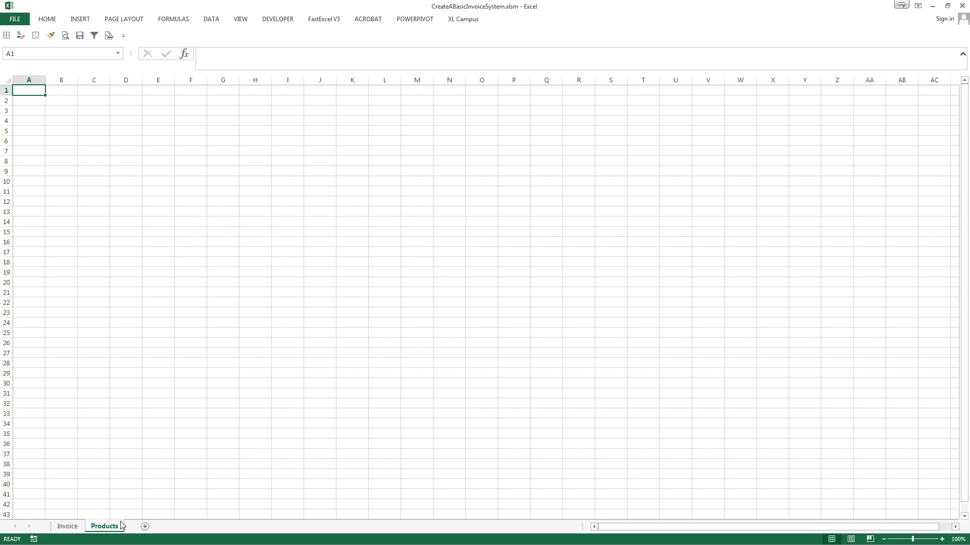
pyautogui.write('Pro')
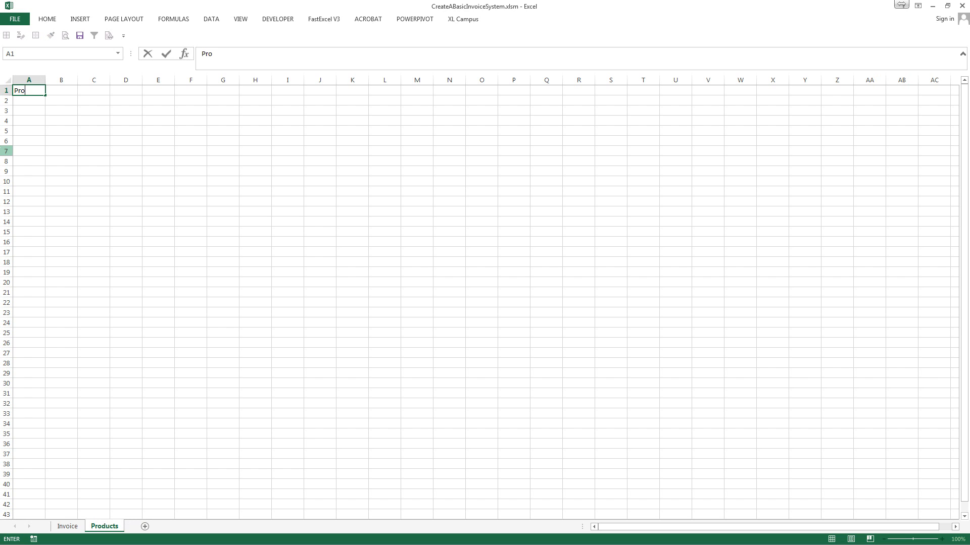
pyautogui.write('ducts')
pyautogui.press('Return')
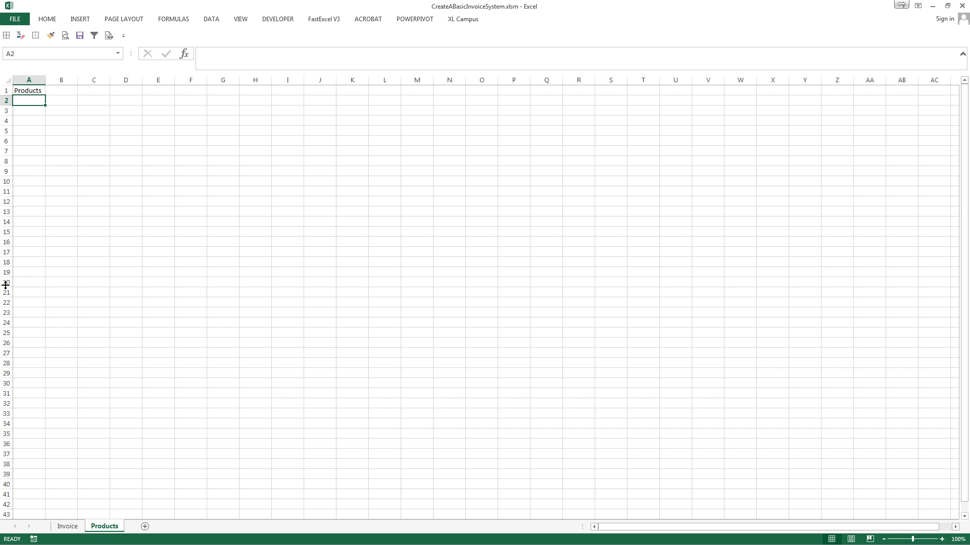
pyautogui.rightClick(98, 533)
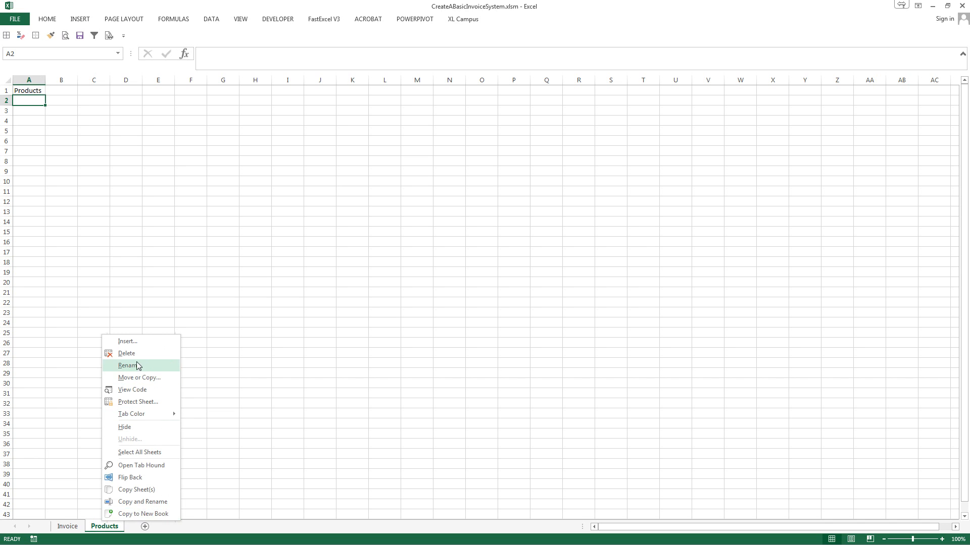
pyautogui.click(132, 355)
pyautogui.click(464, 295)
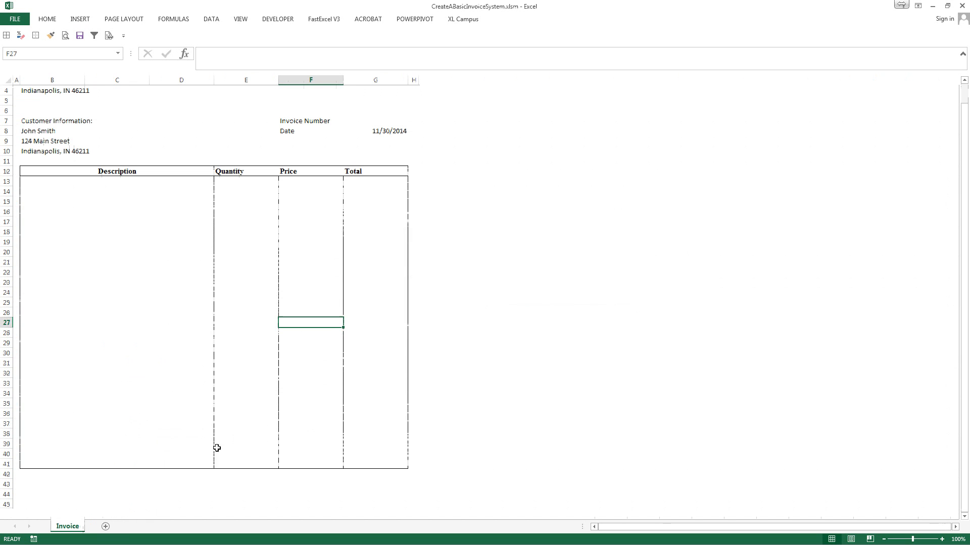
# - Insert a new worksheet before the Invoice sheet and name it Products
pyautogui.hotkey('shift', 'F11')
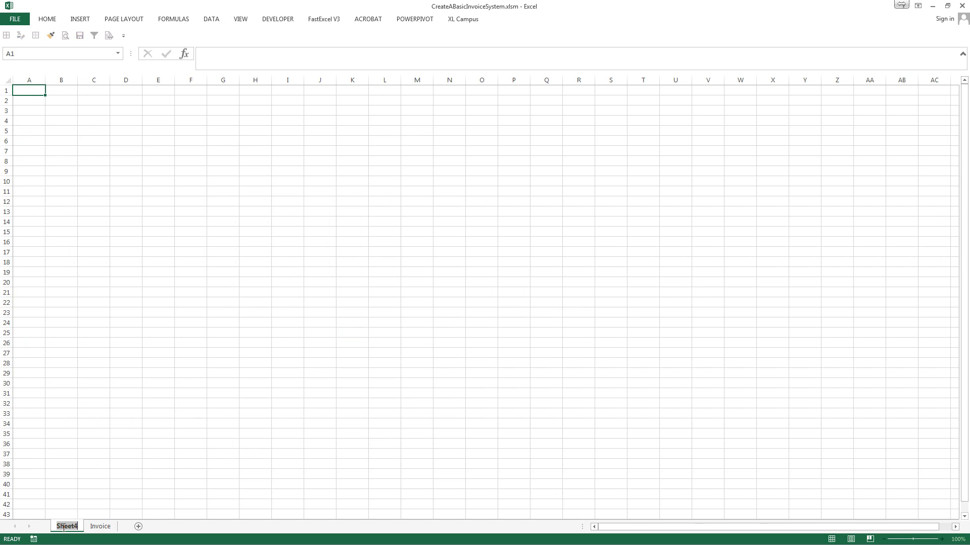
pyautogui.moveTo(66, 528); pyautogui.dragTo(105, 519)
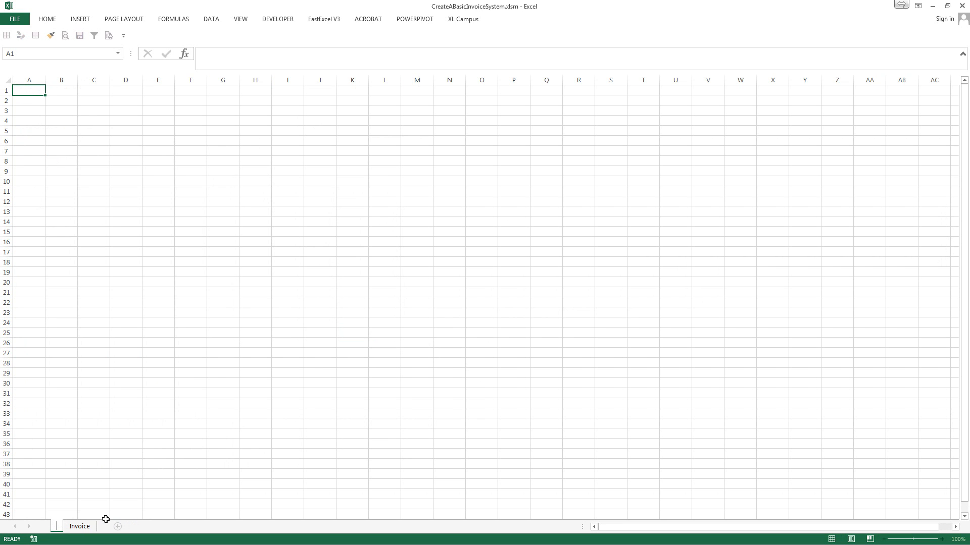
pyautogui.write('Products')
pyautogui.press('Return')
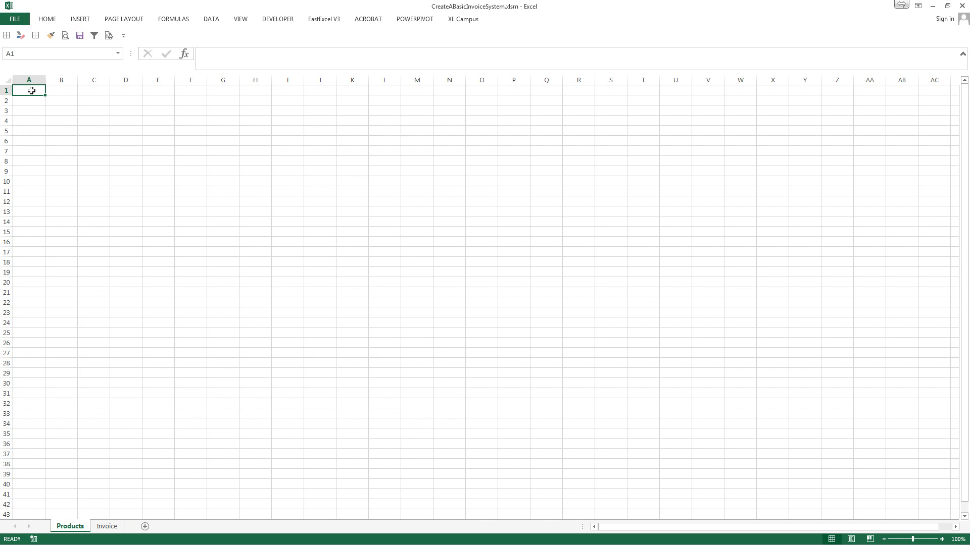
# - Enter the heading Products in cell A1, correcting its spelling with the spell checker
pyautogui.write('P')
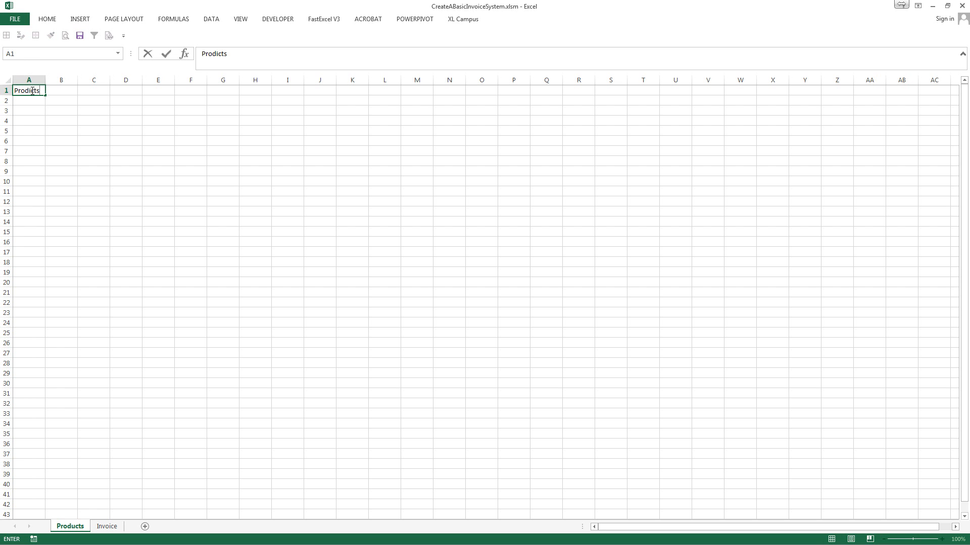
pyautogui.write('rodicts')
pyautogui.press('F7')
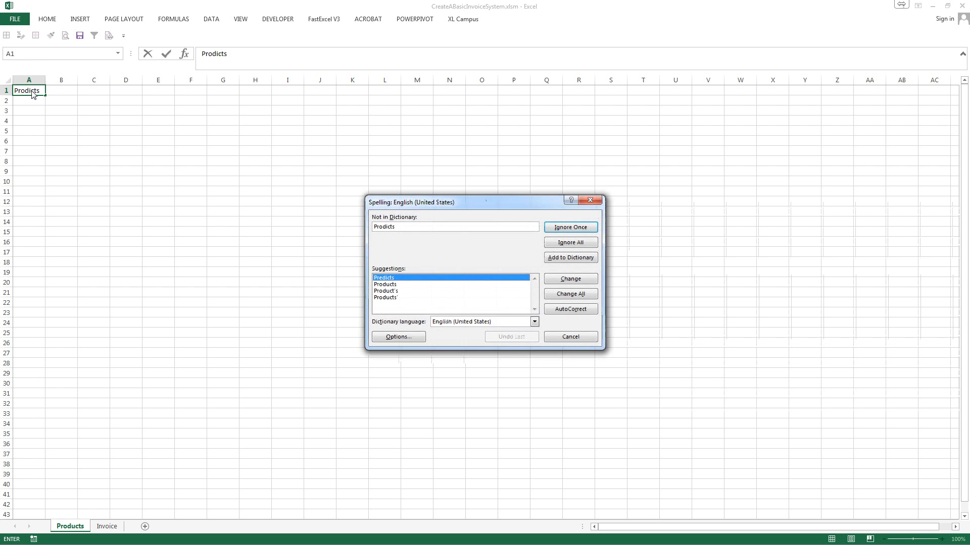
pyautogui.press('Down')
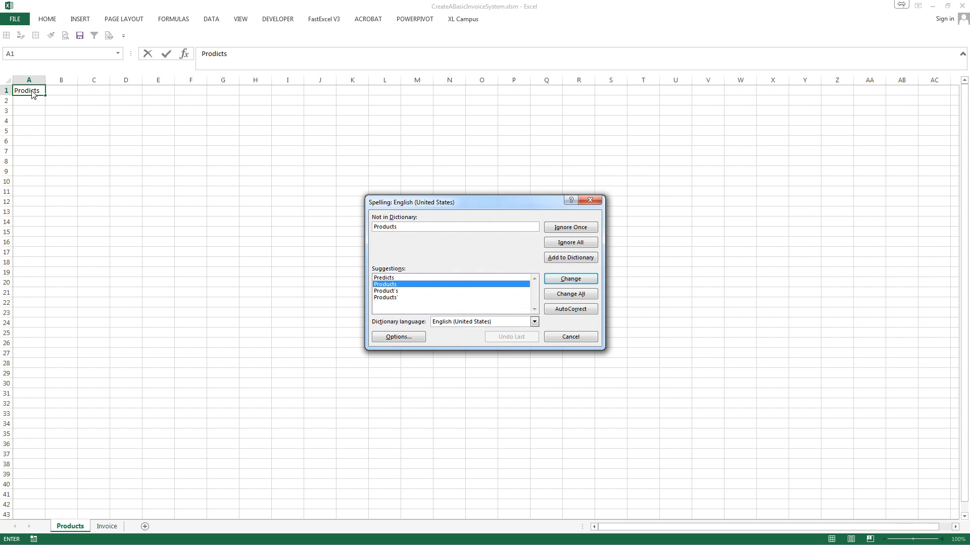
pyautogui.press('Return')
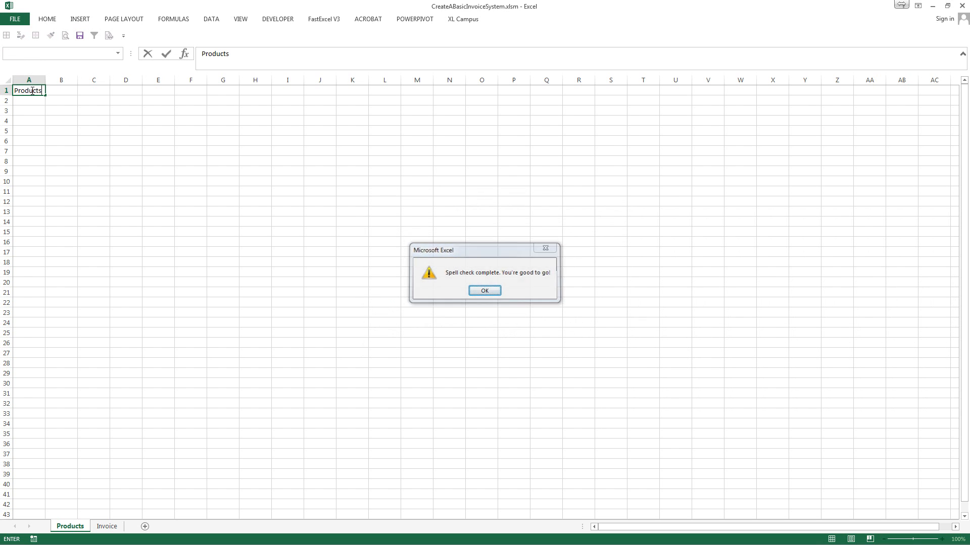
pyautogui.press('Return')
pyautogui.press('Return')
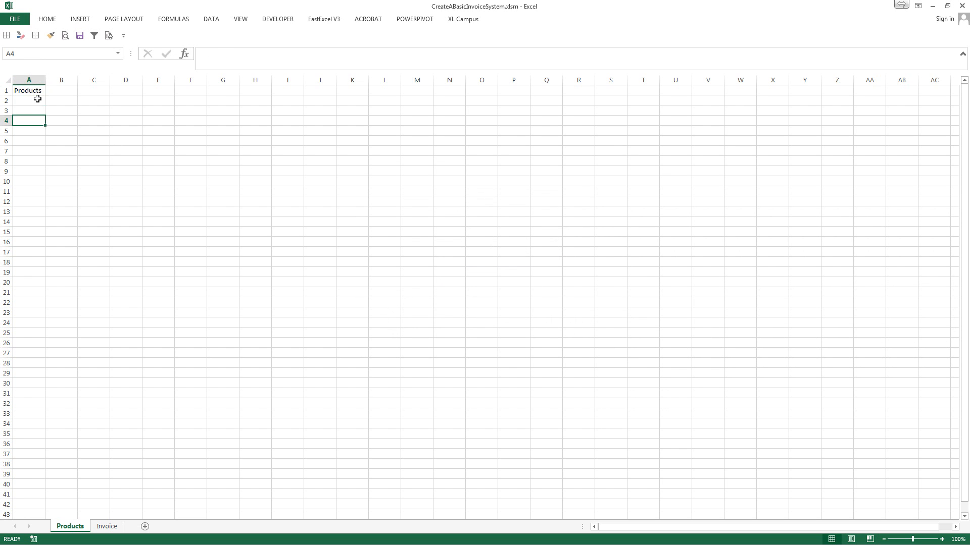
# - Widen column A to about two and a half times its width and make the Products heading bold
pyautogui.moveTo(45, 80); pyautogui.dragTo(96, 80)
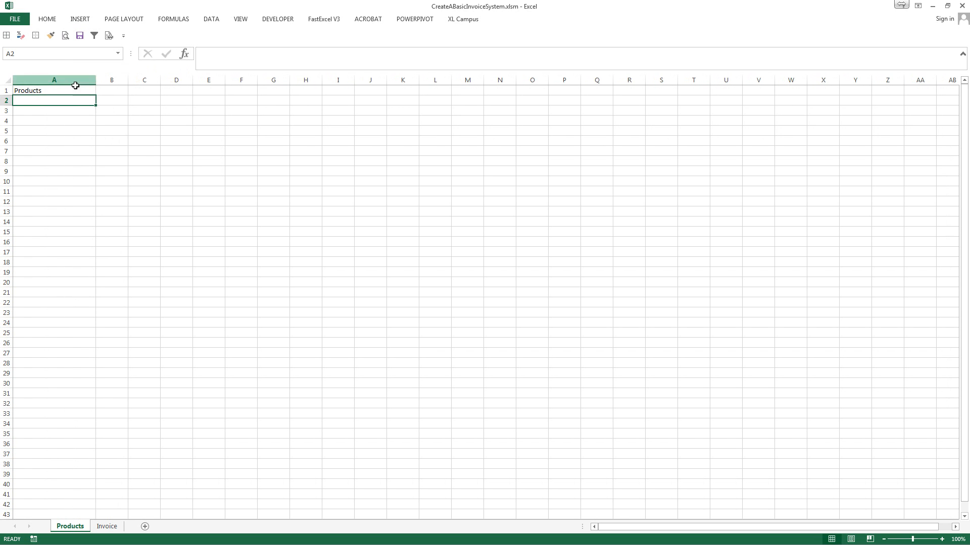
pyautogui.click(44, 90)
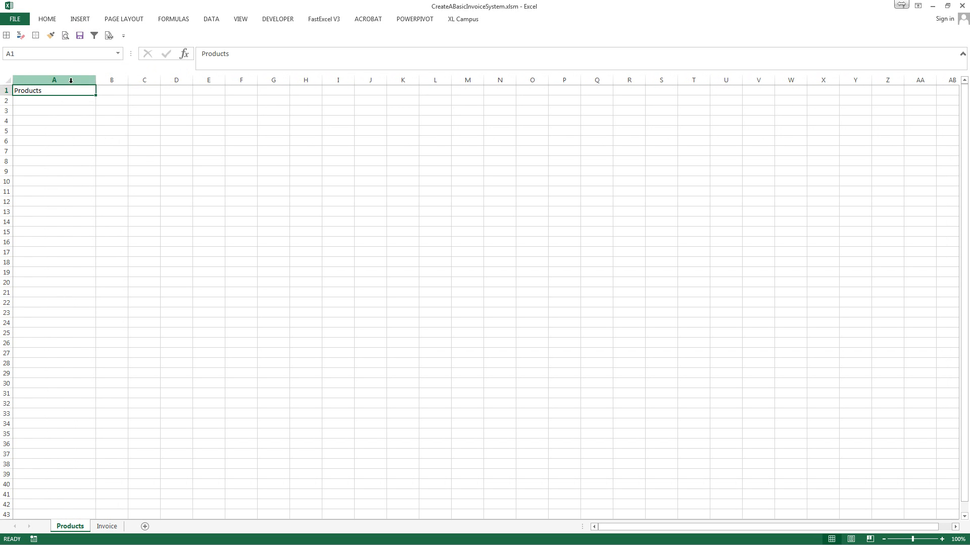
pyautogui.hotkey('ctrl', 'b')
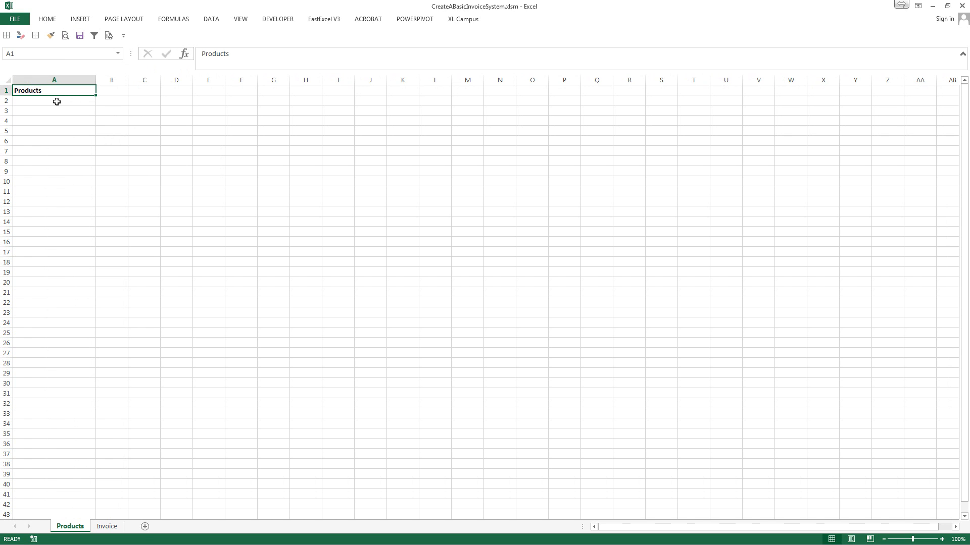
# - Convert the range A1:A2 into a table that uses the first row as headers
pyautogui.click(63, 100)
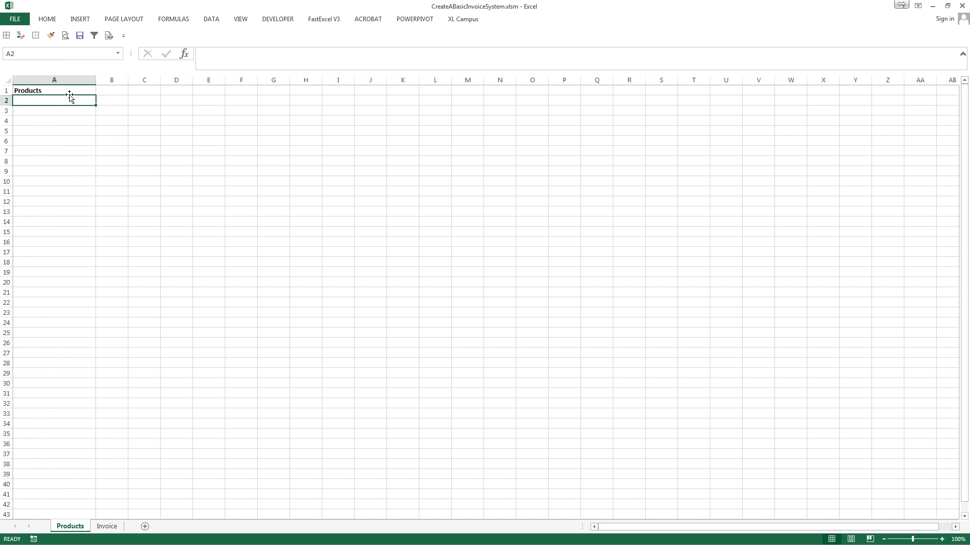
pyautogui.click(68, 87)
pyautogui.moveTo(67, 89); pyautogui.dragTo(66, 99)
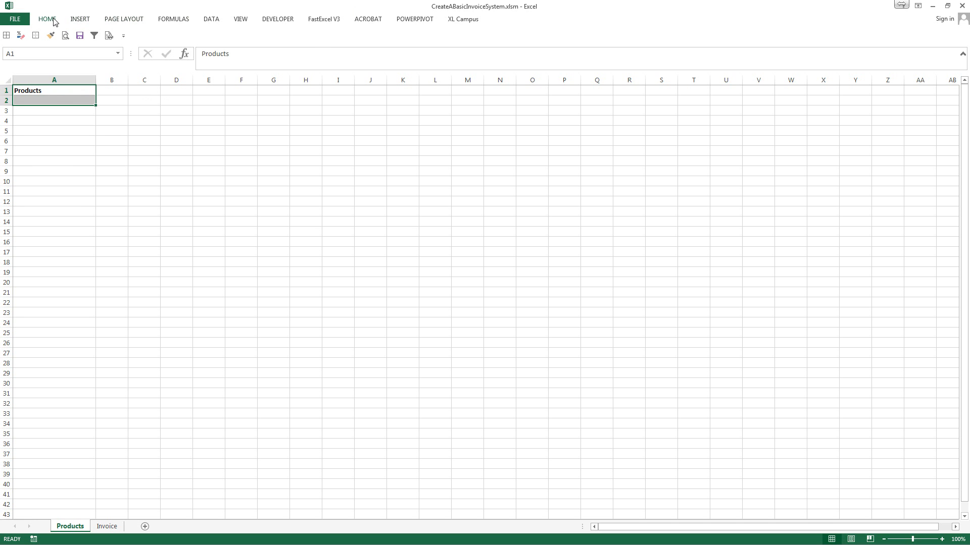
pyautogui.click(81, 18)
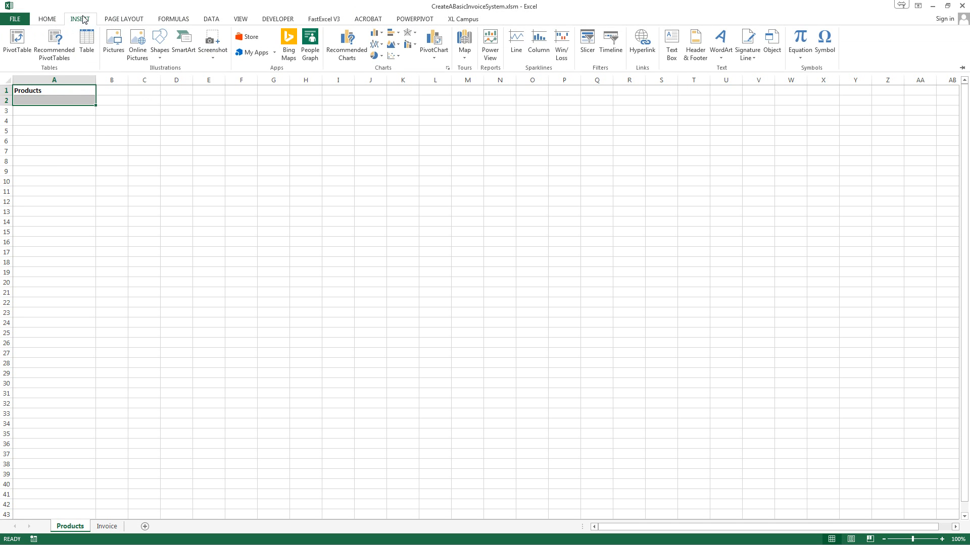
pyautogui.click(27, 102)
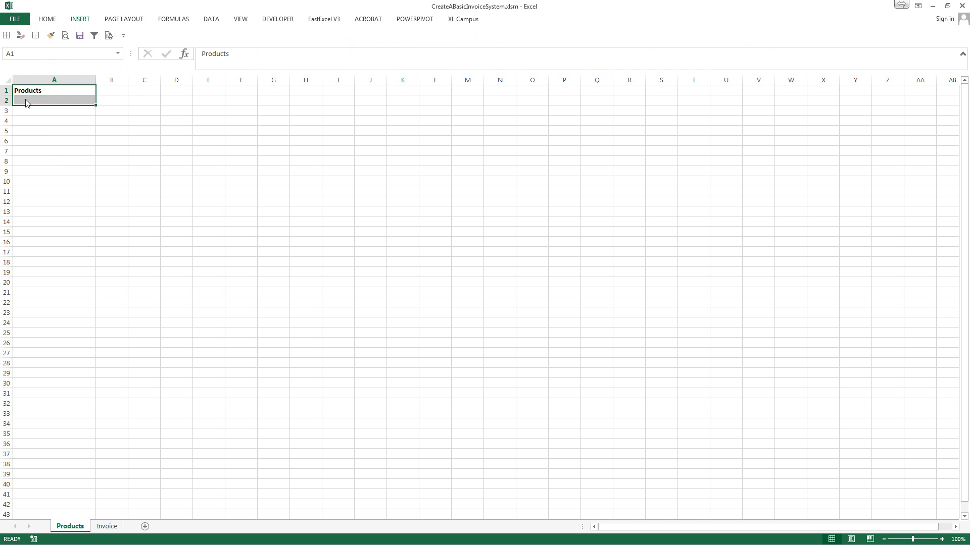
pyautogui.hotkey('ctrl', 't')
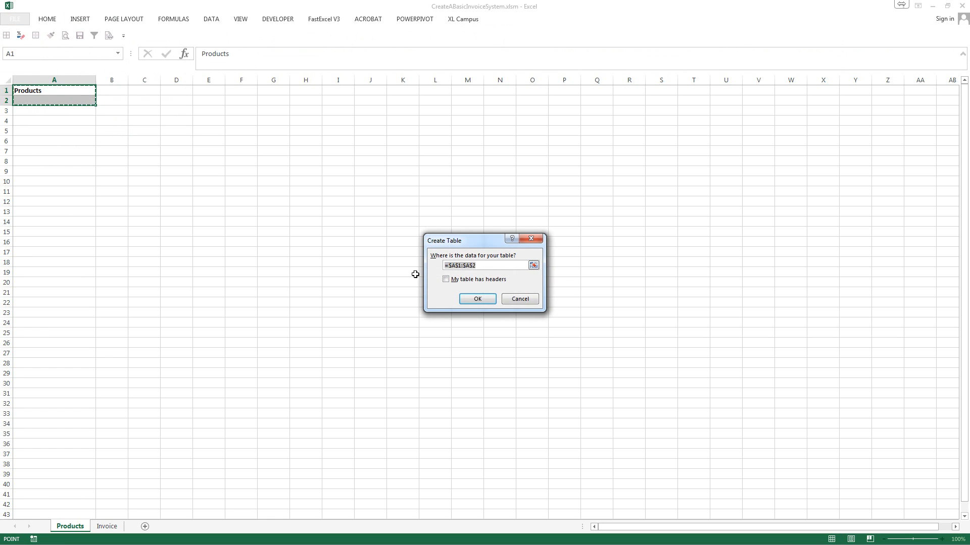
pyautogui.click(466, 280)
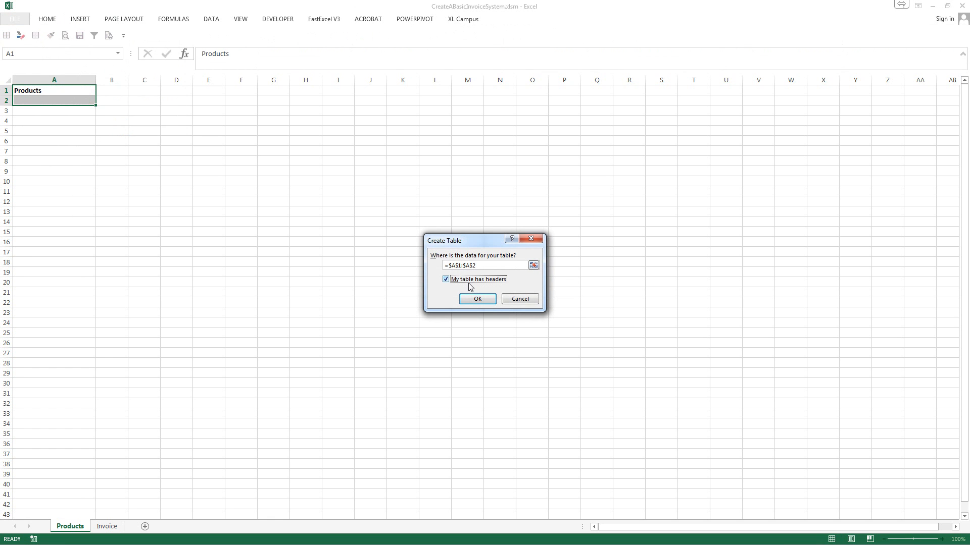
pyautogui.click(471, 299)
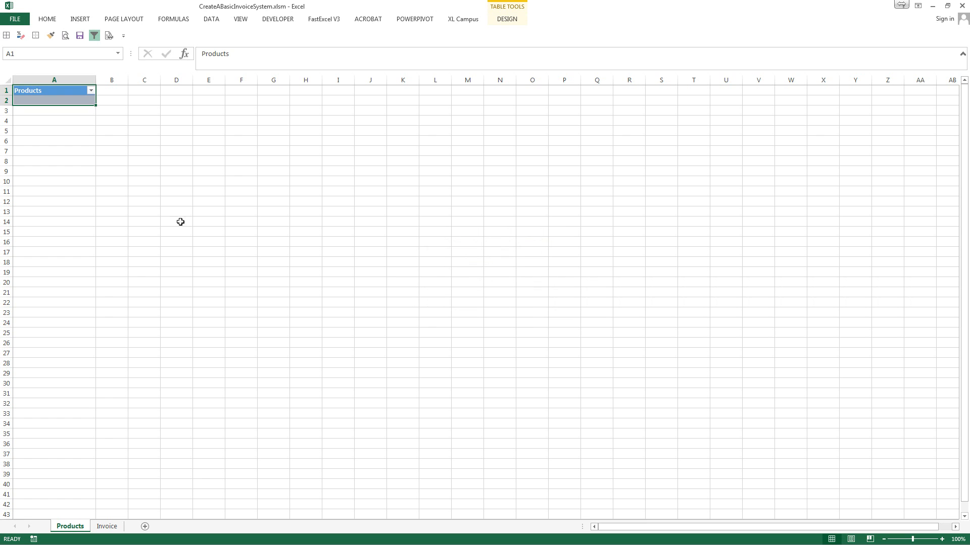
# - Apply a light blue banded style from the Light group to the Products table
pyautogui.moveTo(44, 87); pyautogui.dragTo(37, 100)
pyautogui.click(34, 100)
pyautogui.click(518, 22)
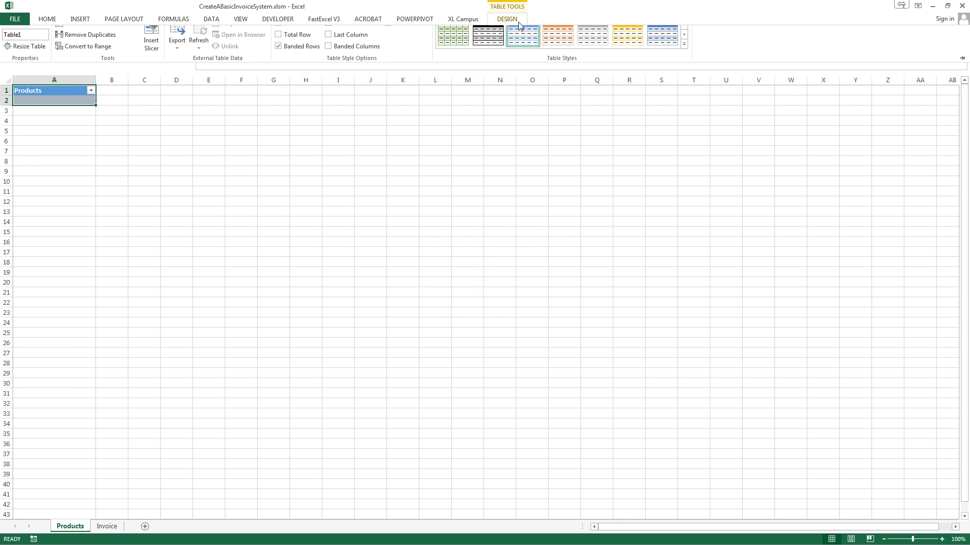
pyautogui.click(496, 50)
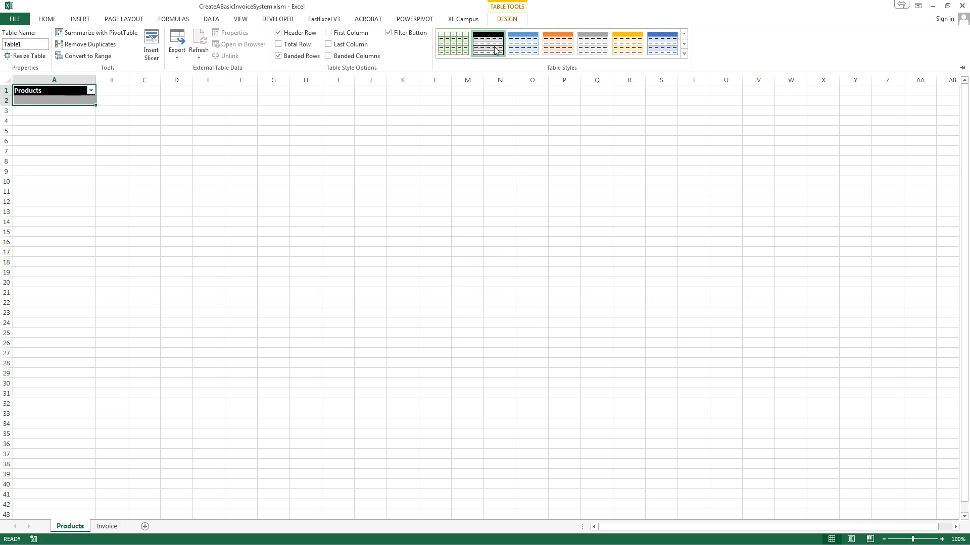
pyautogui.click(662, 44)
pyautogui.click(684, 54)
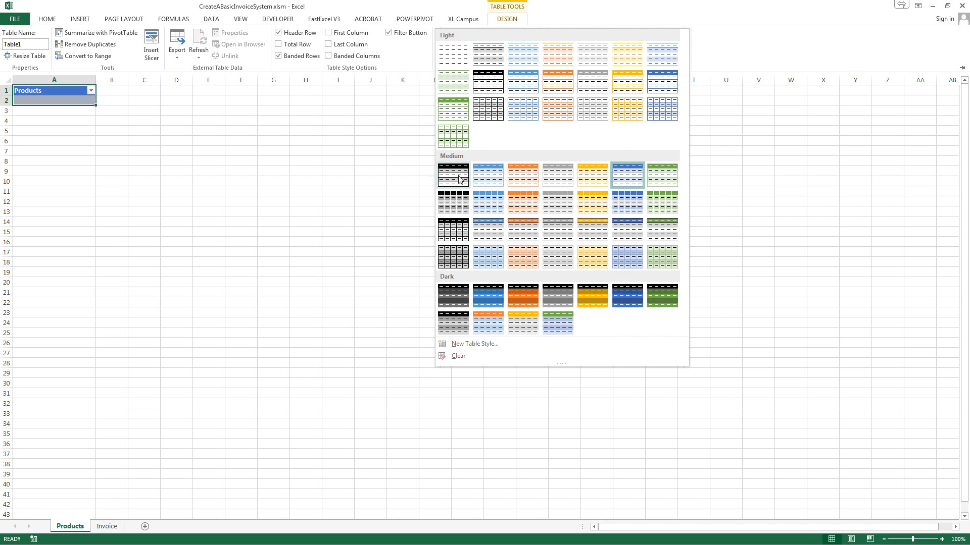
pyautogui.click(661, 87)
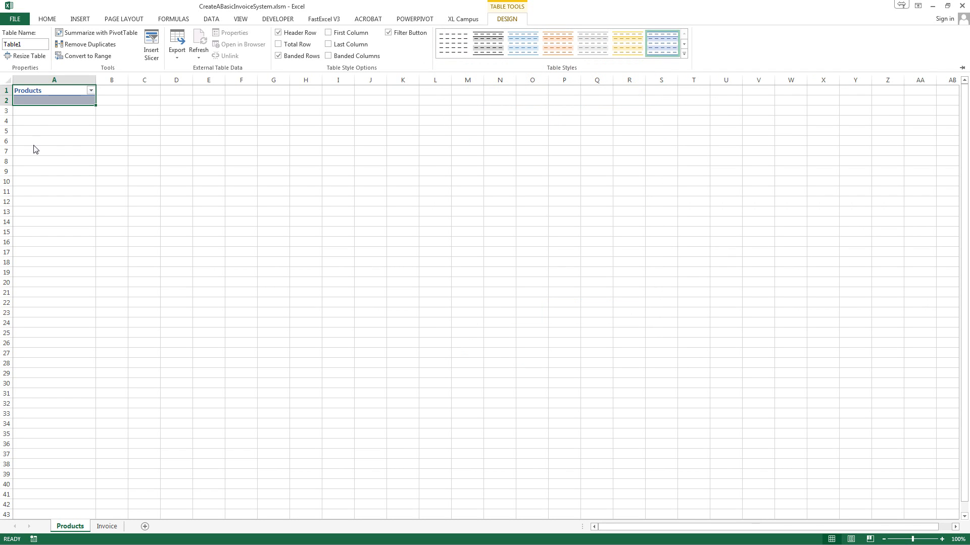
# - Enter Product 1 in cell A2 and fill the series down to Product 20 in A21
pyautogui.click(37, 105)
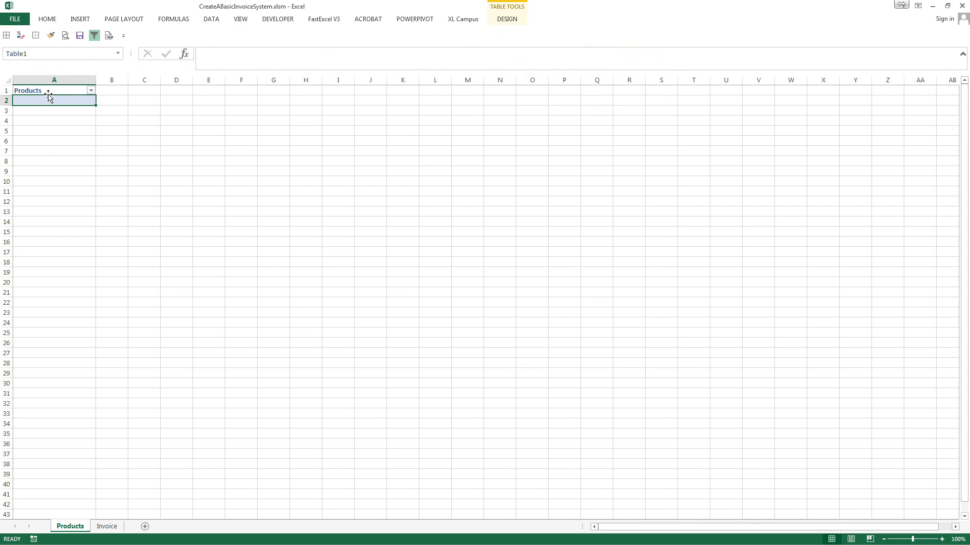
pyautogui.write('Pro')
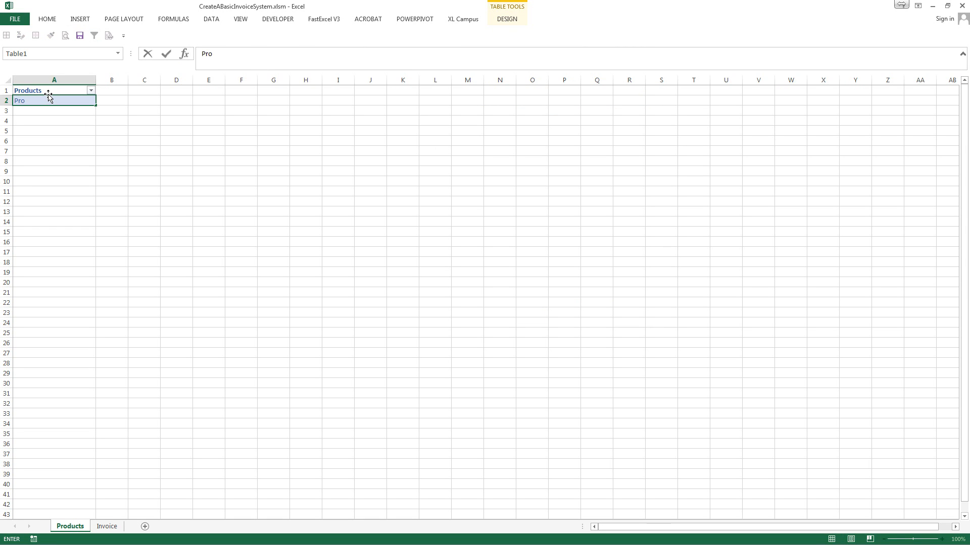
pyautogui.write('duct 1')
pyautogui.press('Return')
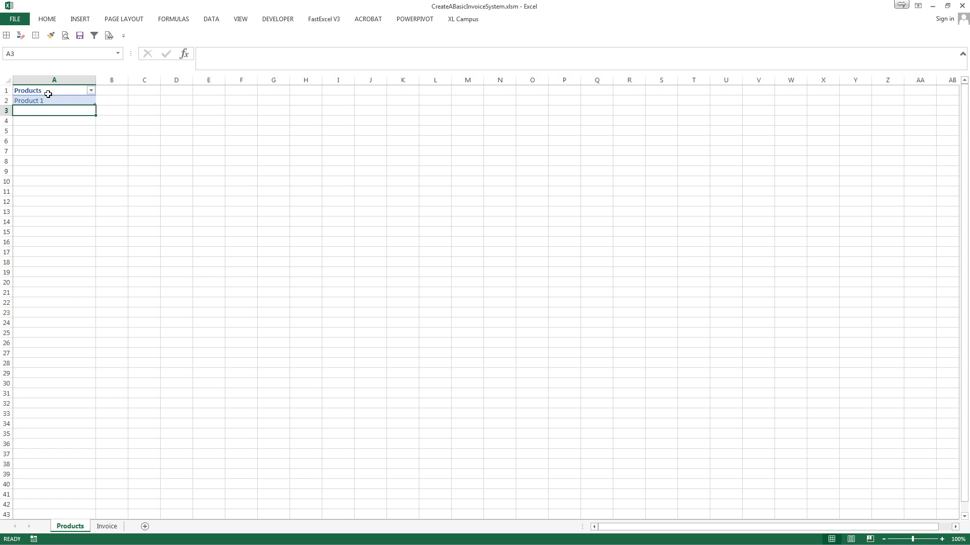
pyautogui.click(77, 101)
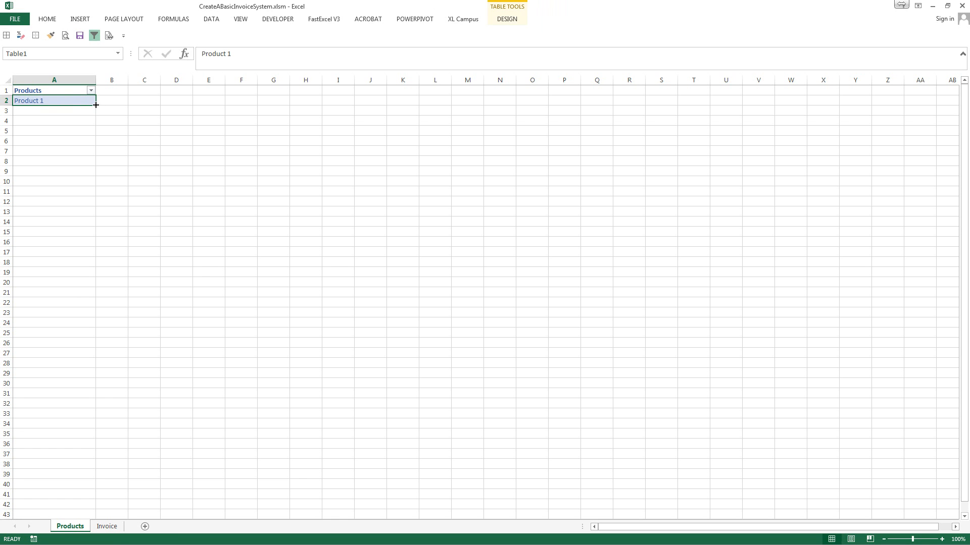
pyautogui.moveTo(96, 104); pyautogui.dragTo(91, 295)
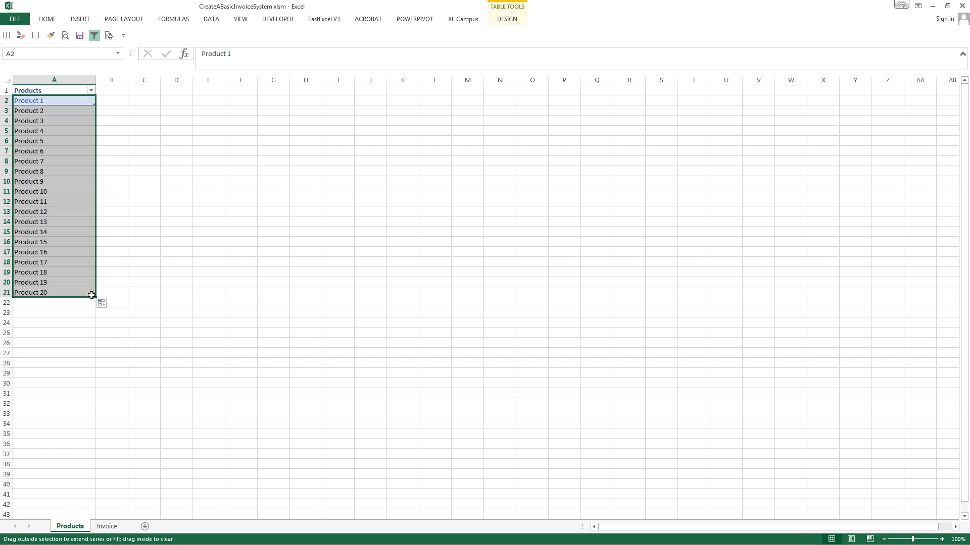
pyautogui.click(103, 91)
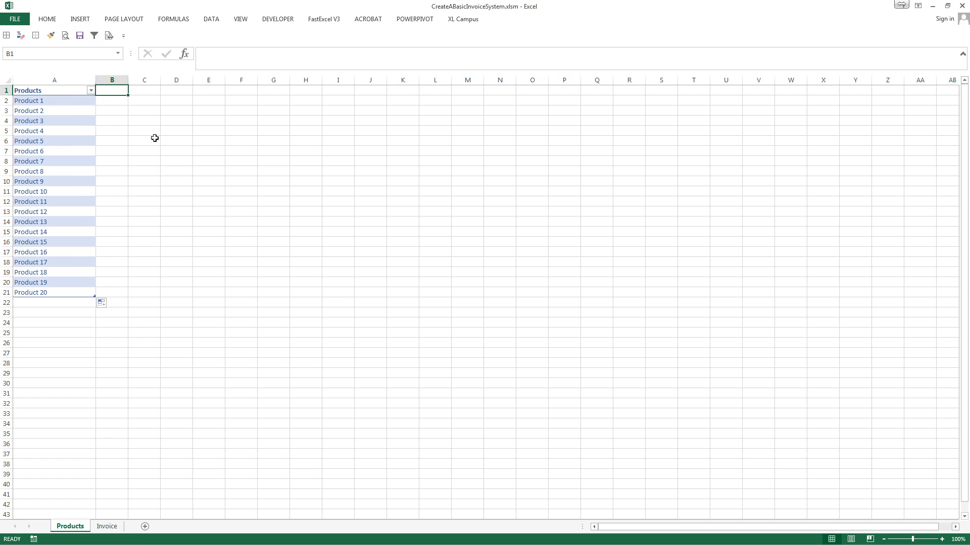
# - Add a Price column to the product table by entering Price as the header in cell B1
pyautogui.write('+rice')
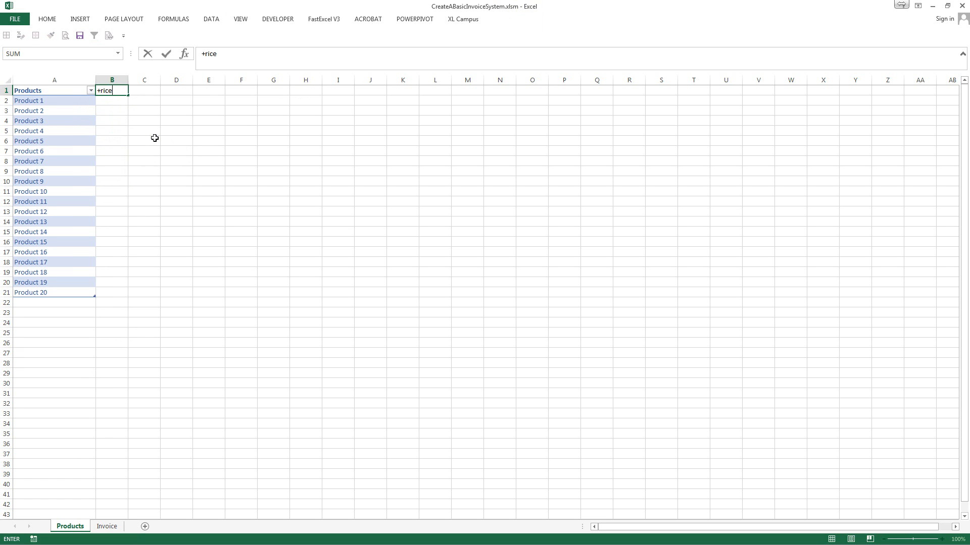
pyautogui.press('BackSpace')
pyautogui.press('BackSpace')
pyautogui.write('Price')
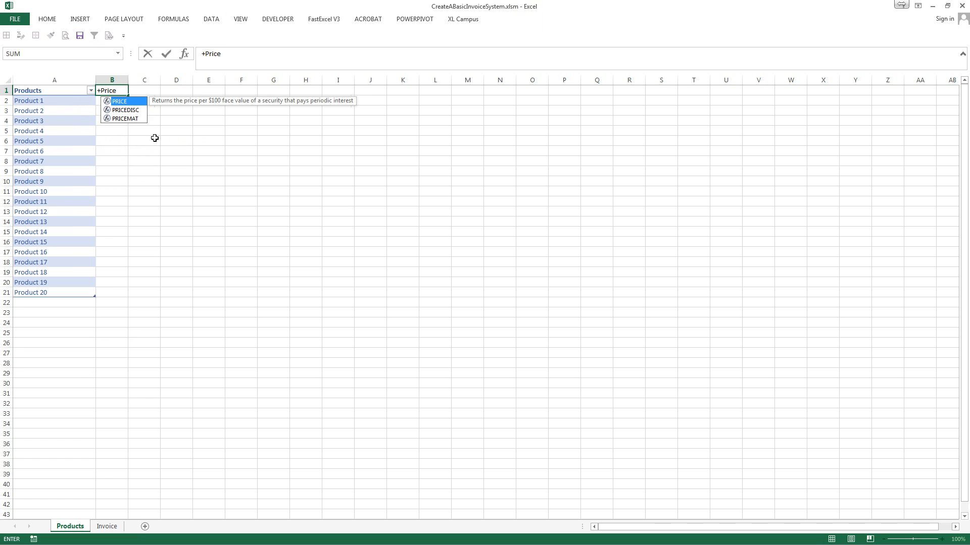
pyautogui.press('Tab')
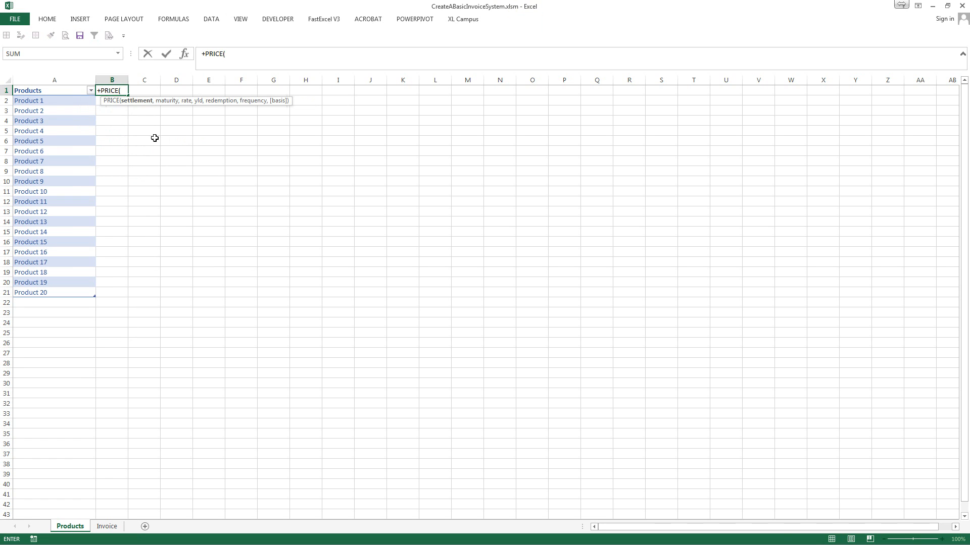
pyautogui.press('BackSpace')
pyautogui.press('BackSpace')
pyautogui.press('BackSpace')
pyautogui.press('BackSpace')
pyautogui.press('BackSpace')
pyautogui.press('BackSpace')
pyautogui.press('BackSpace')
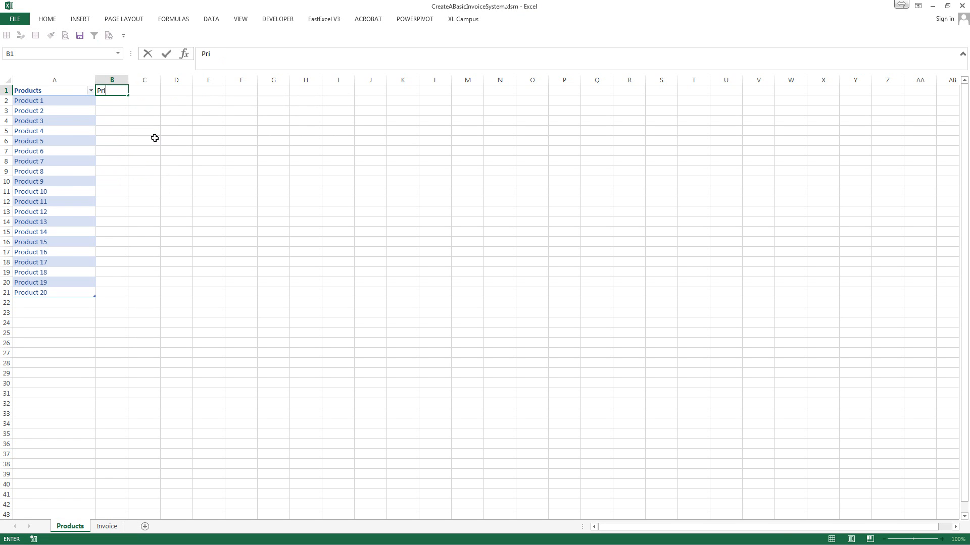
pyautogui.write('Price')
pyautogui.press('Return')
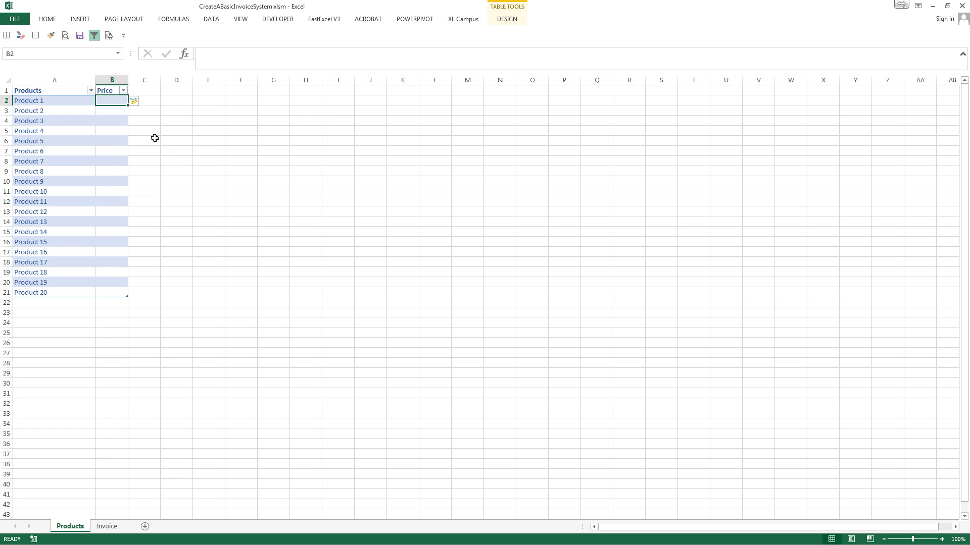
# - Fill the Price column with random prices by entering =RANDBETWEEN(1,5)+ROUND(RAND(),2) in cell B2
pyautogui.write('=')
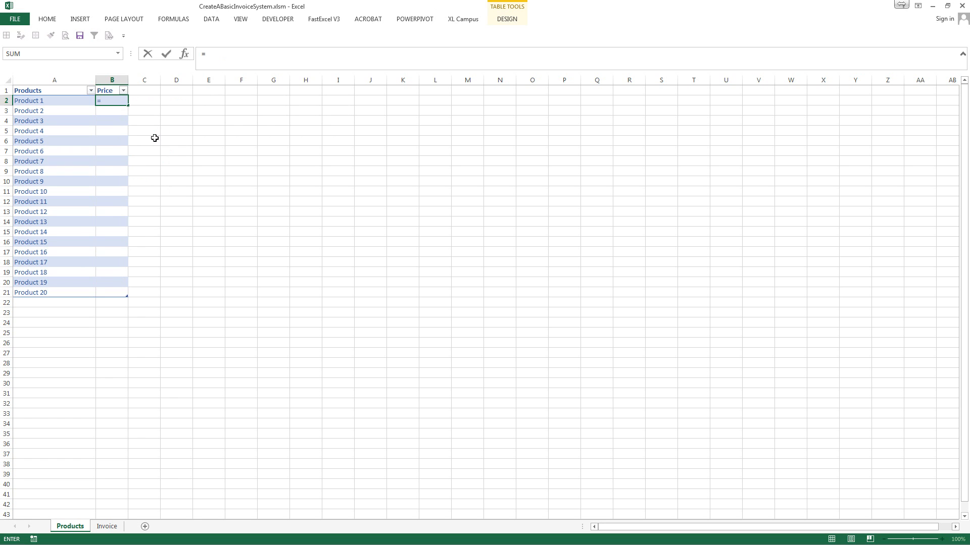
pyautogui.write('ran')
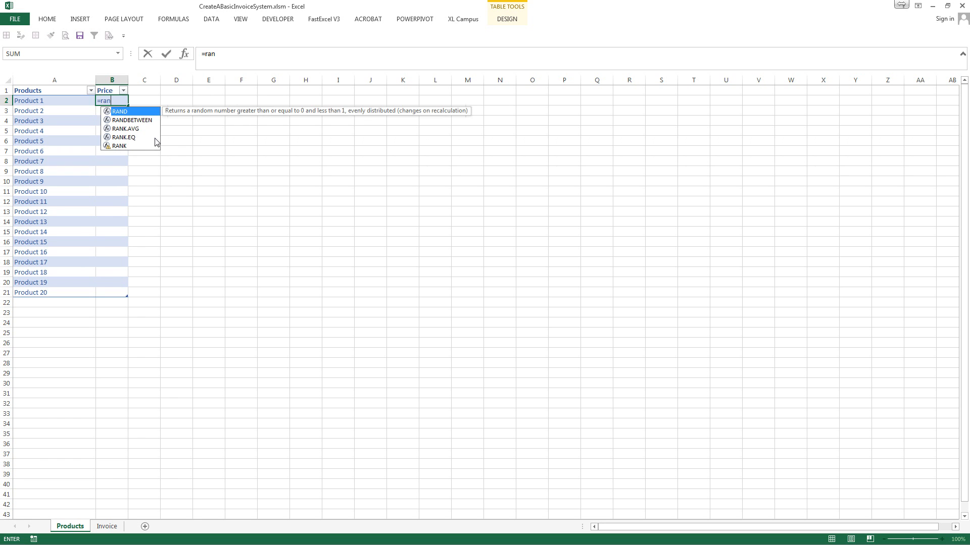
pyautogui.press('Down')
pyautogui.press('Tab')
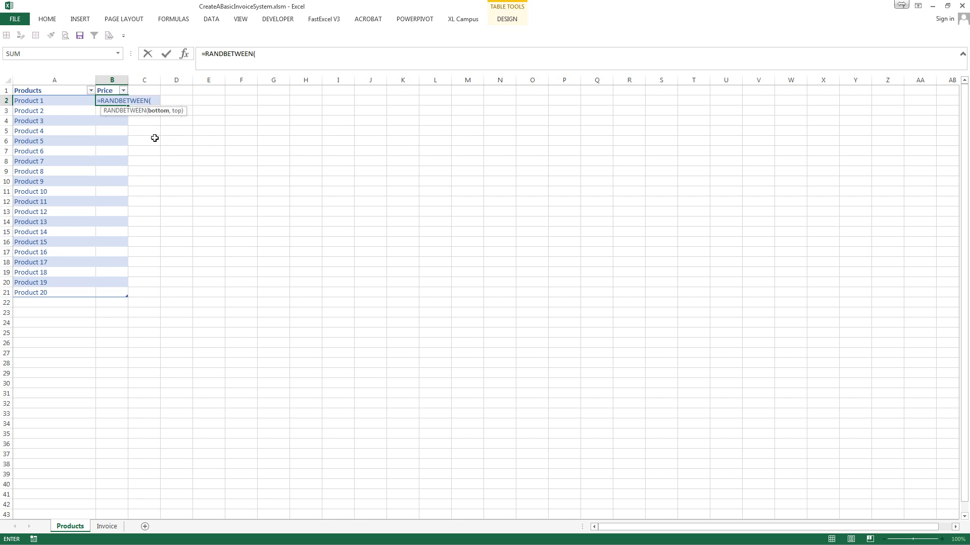
pyautogui.write('1,5')
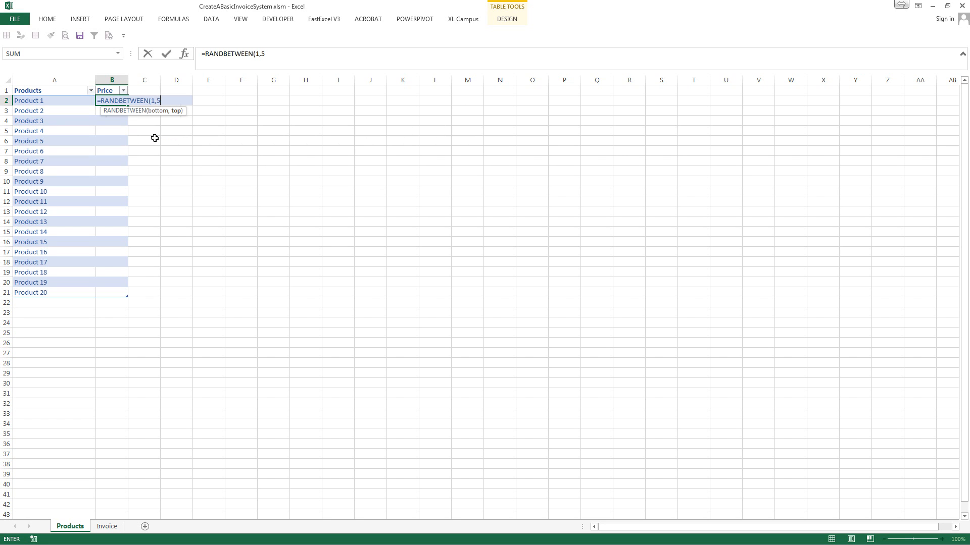
pyautogui.write(')+ran')
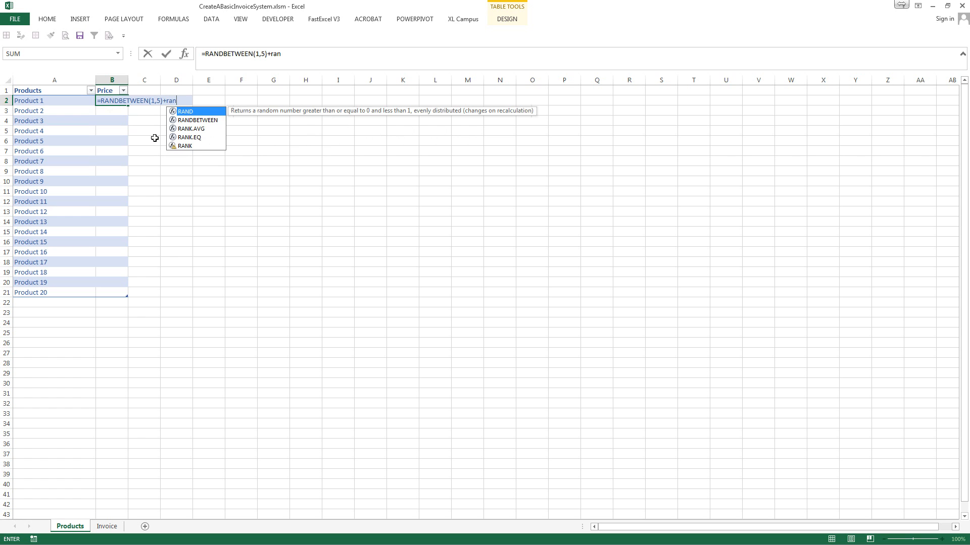
pyautogui.press('BackSpace')
pyautogui.press('BackSpace')
pyautogui.write('oun')
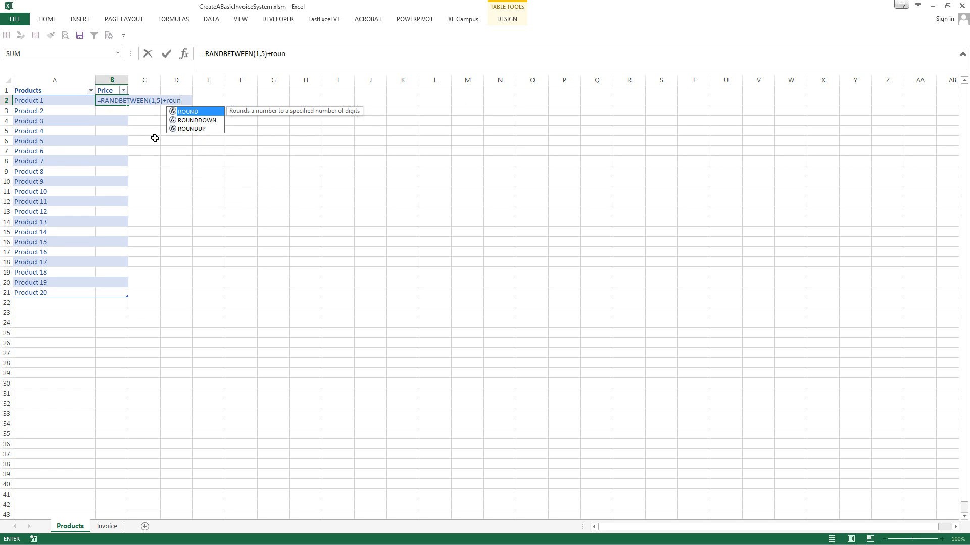
pyautogui.write('d')
pyautogui.press('Tab')
pyautogui.write('ran')
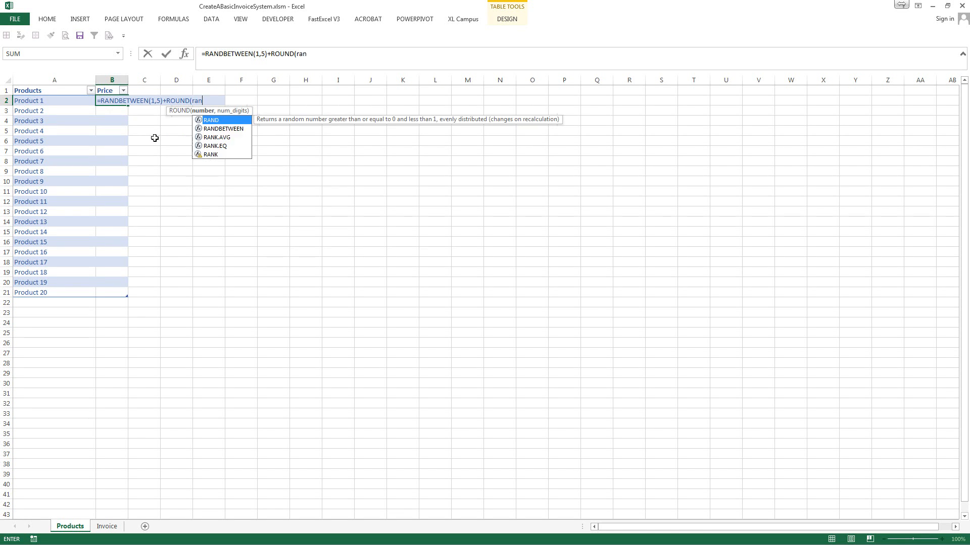
pyautogui.write('d(')
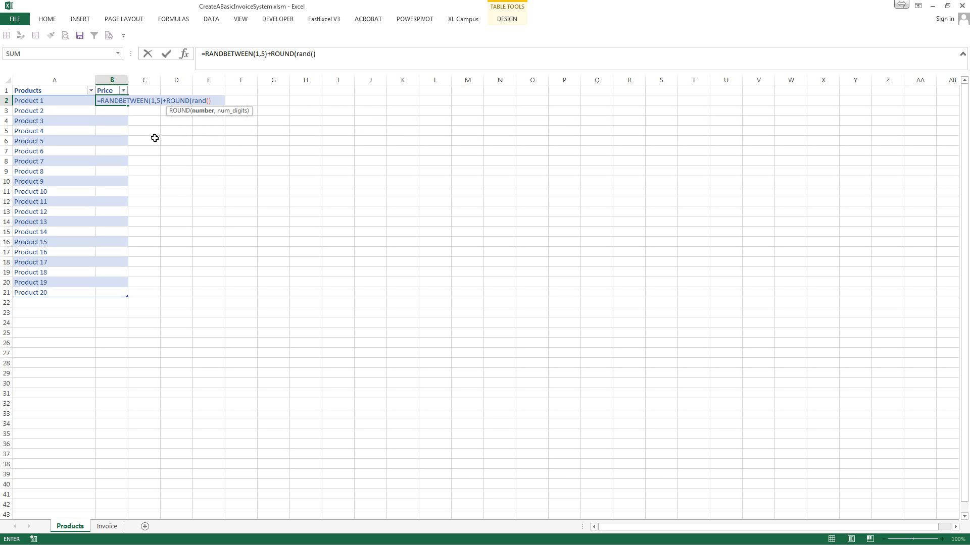
pyautogui.write('),2')
pyautogui.write(')')
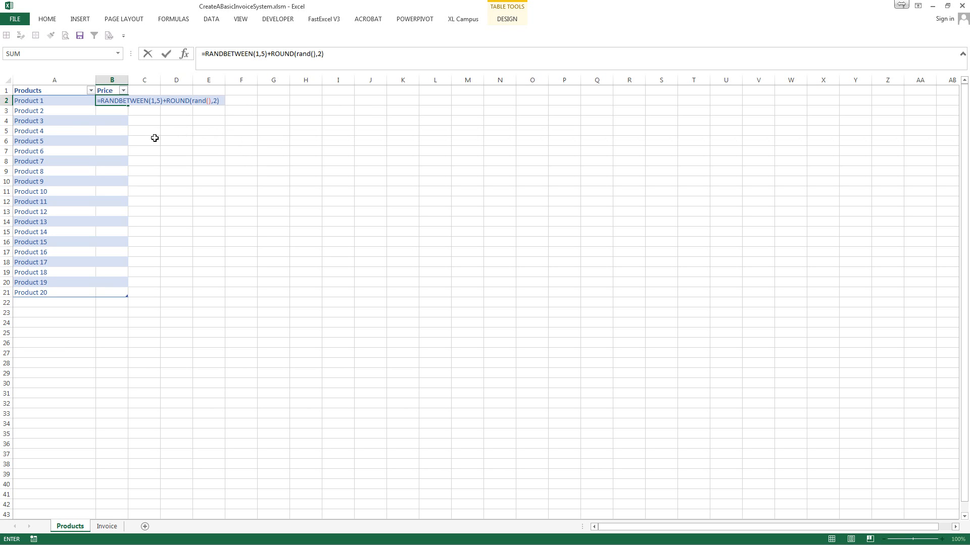
pyautogui.hotkey('ctrl', 'Return')
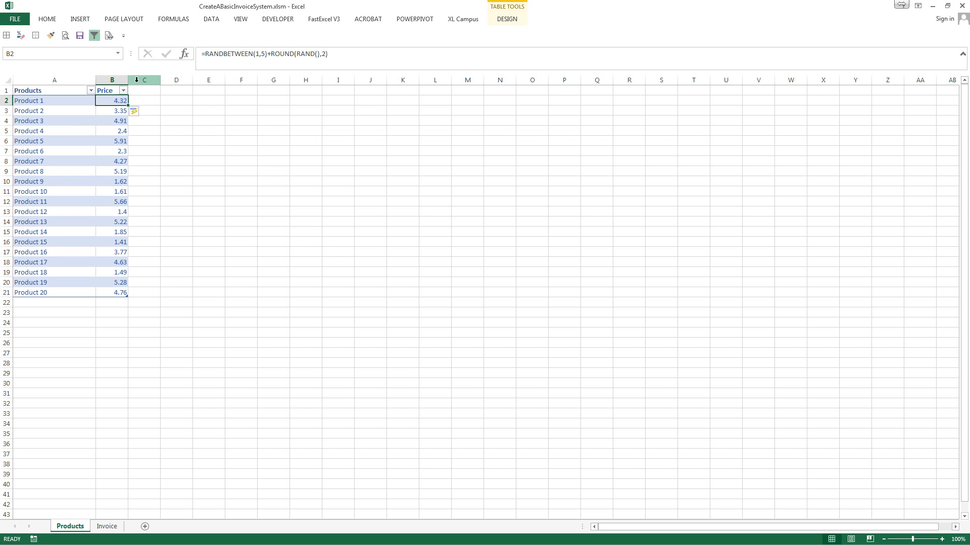
# - Convert the random price formulas in B2:B21 to fixed values by copying them and pasting values in place
pyautogui.hotkey('ctrl', 'shift', 'Down')
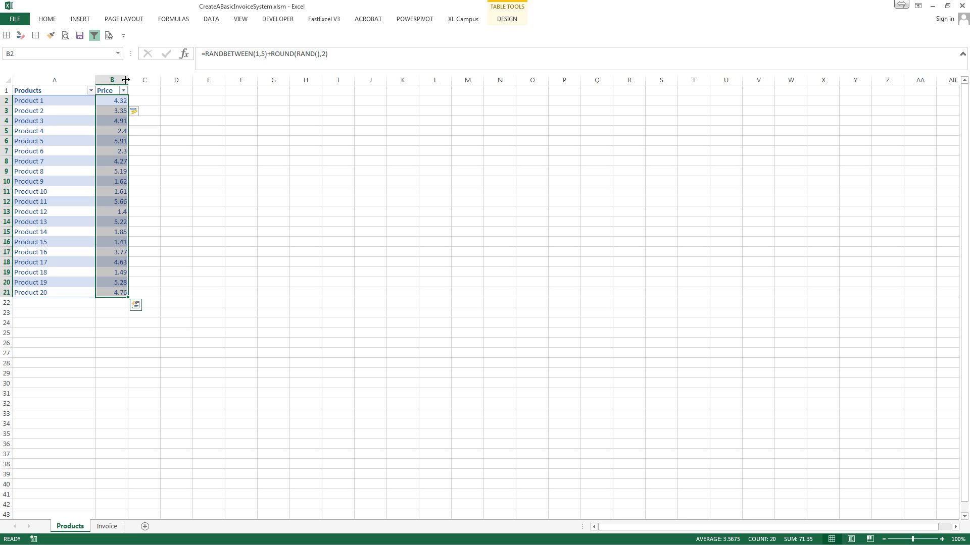
pyautogui.hotkey('ctrl', 'c')
pyautogui.hotkey('ctrl', 'v')
pyautogui.hotkey('ctrl', 'v')
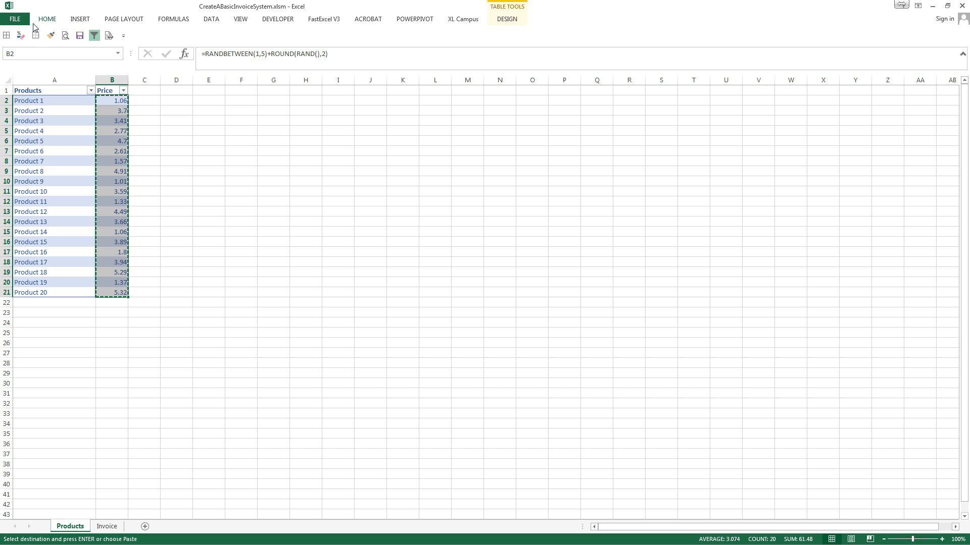
pyautogui.click(49, 17)
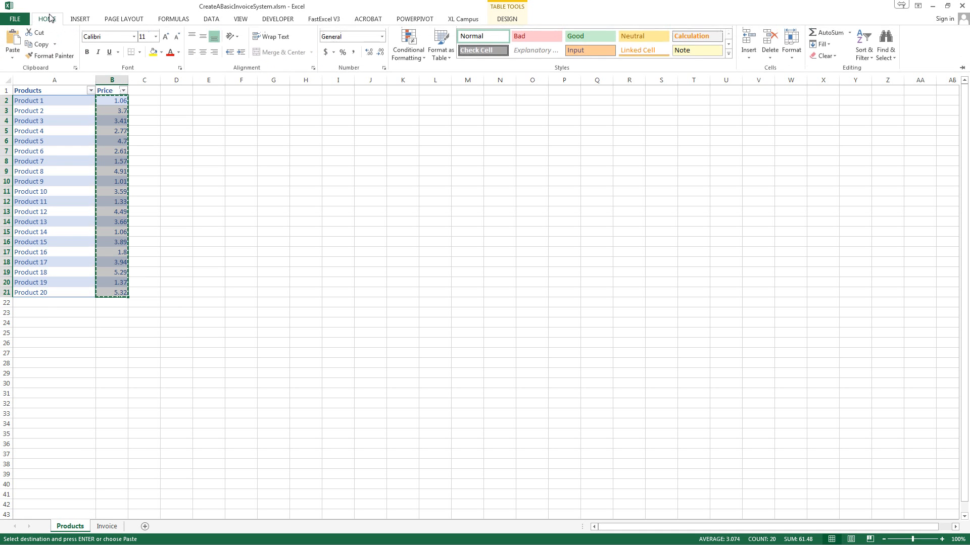
pyautogui.click(12, 54)
pyautogui.click(12, 129)
# - Widen the Price column to slightly more than half the width of column A
pyautogui.doubleClick(127, 82)
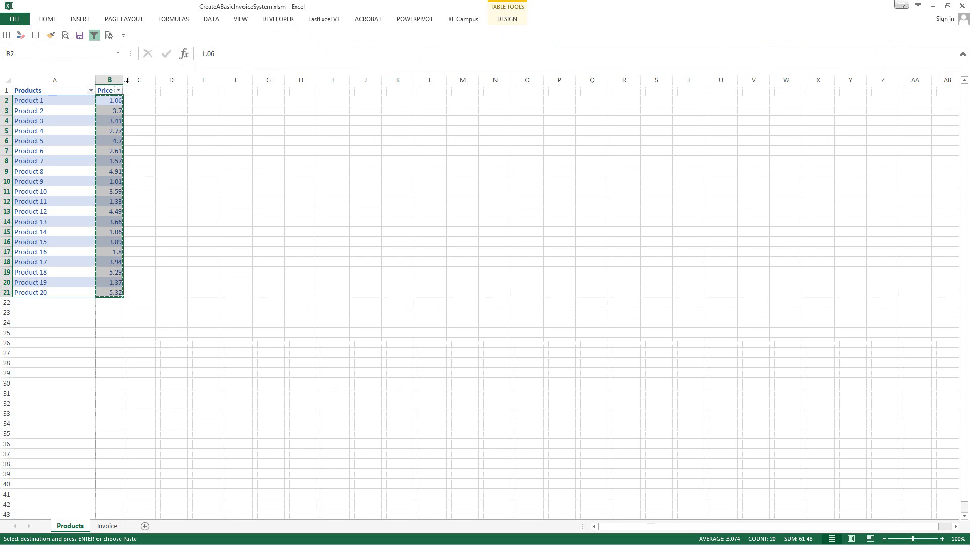
pyautogui.moveTo(125, 81); pyautogui.dragTo(142, 81)
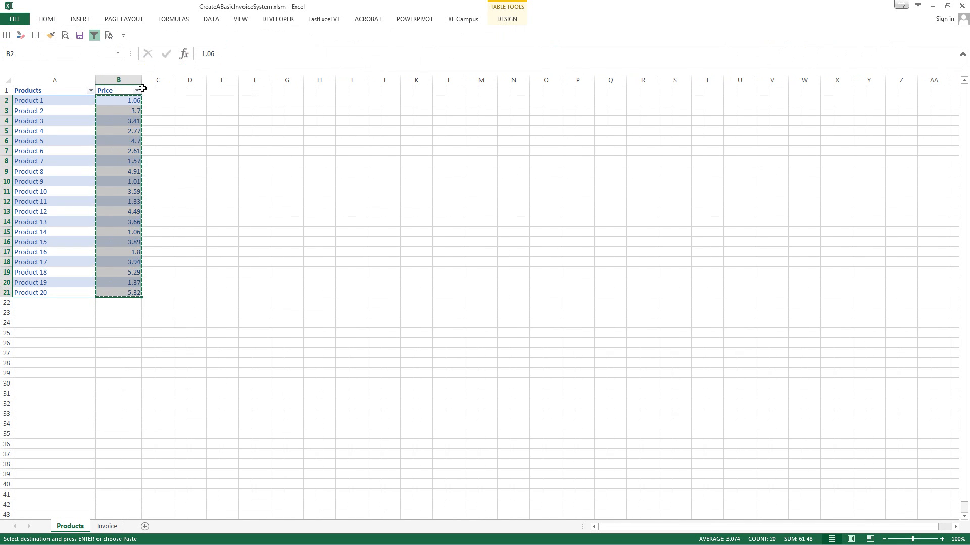
pyautogui.click(120, 130)
pyautogui.click(50, 163)
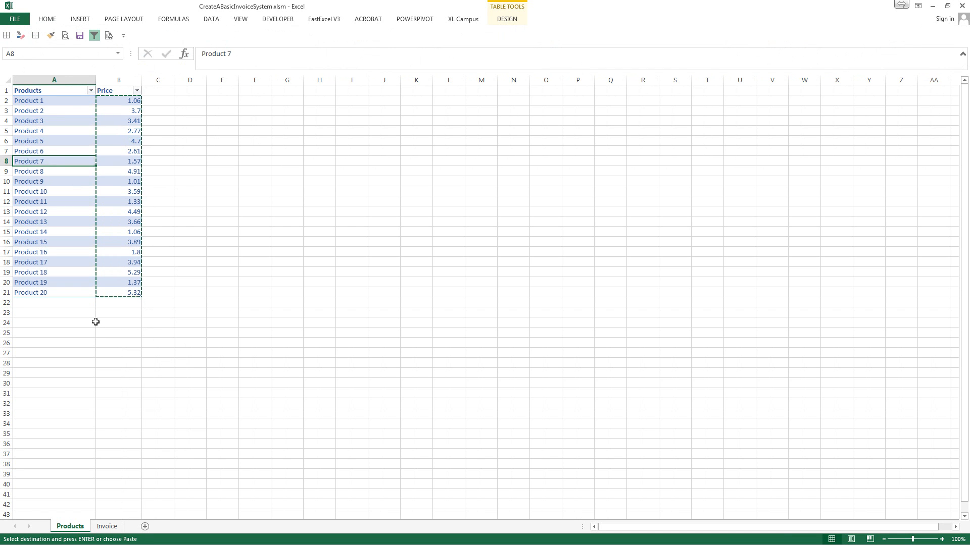
pyautogui.click(107, 527)
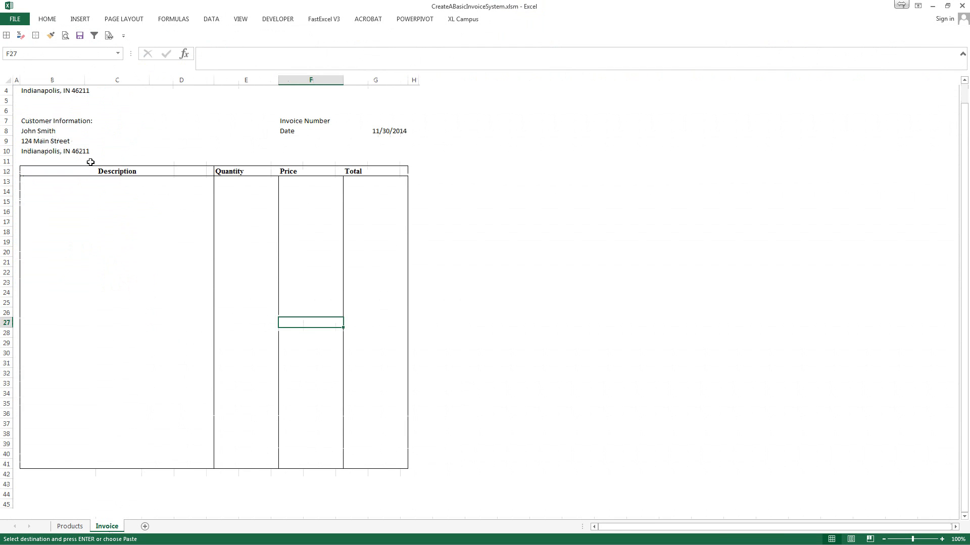
pyautogui.moveTo(84, 182); pyautogui.dragTo(108, 464)
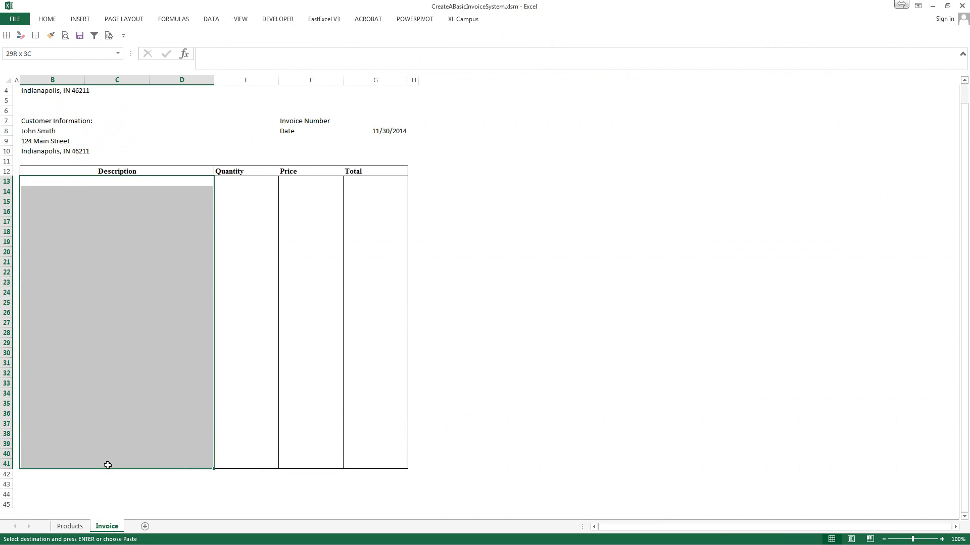
pyautogui.click(211, 19)
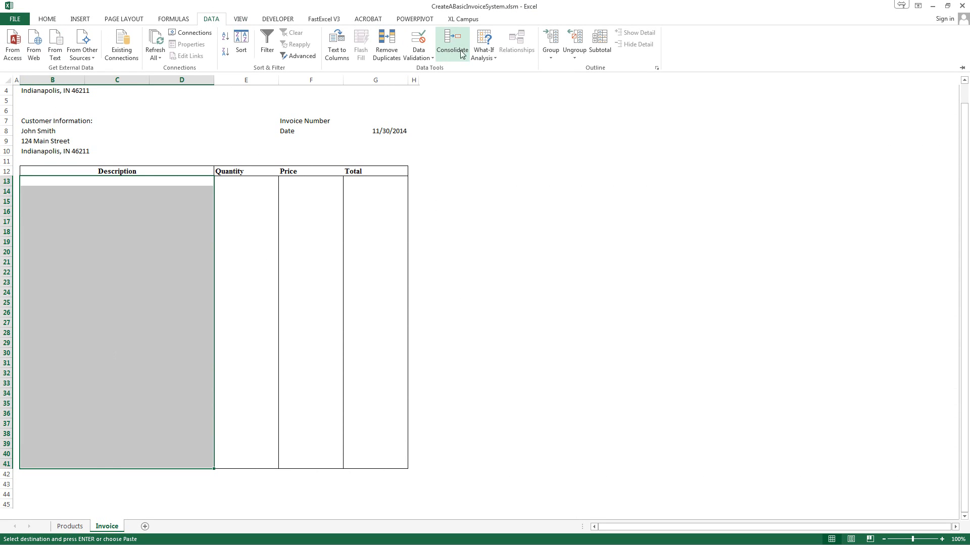
pyautogui.click(420, 55)
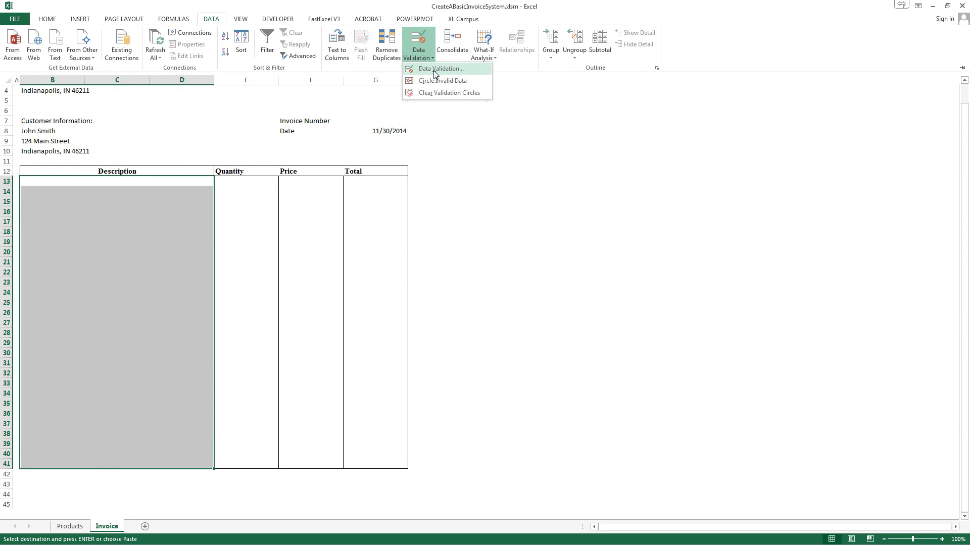
pyautogui.click(435, 71)
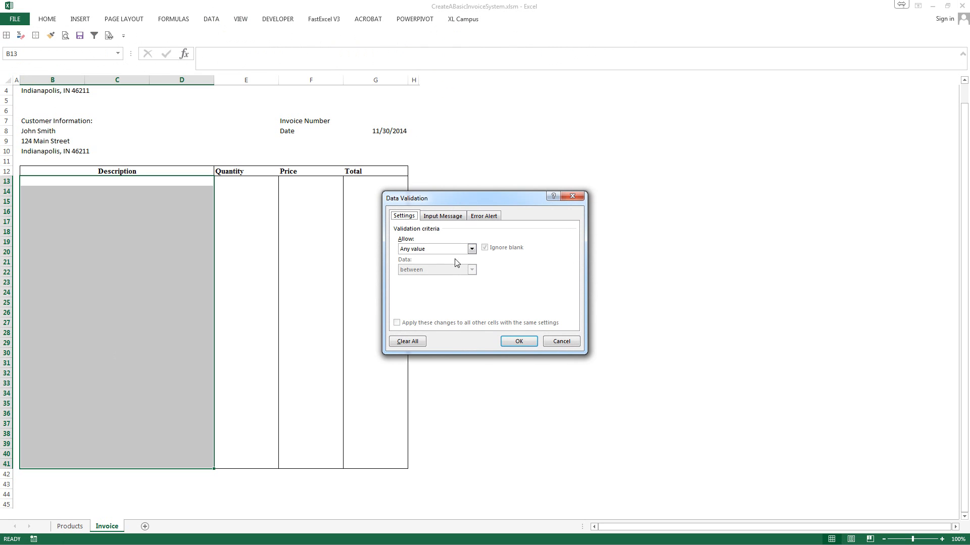
pyautogui.click(561, 341)
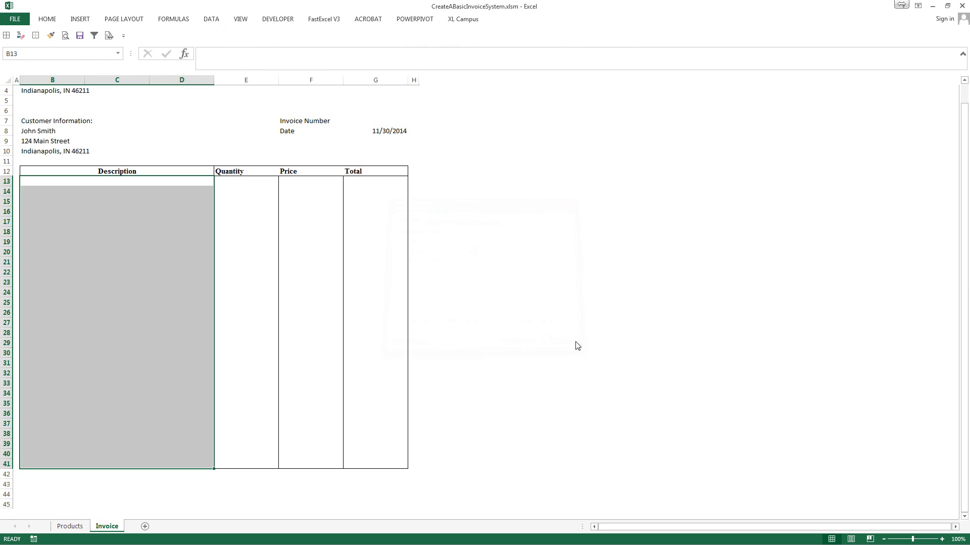
# - Select the Products column of the table including its header, A1:A21, on the Products sheet
pyautogui.click(69, 526)
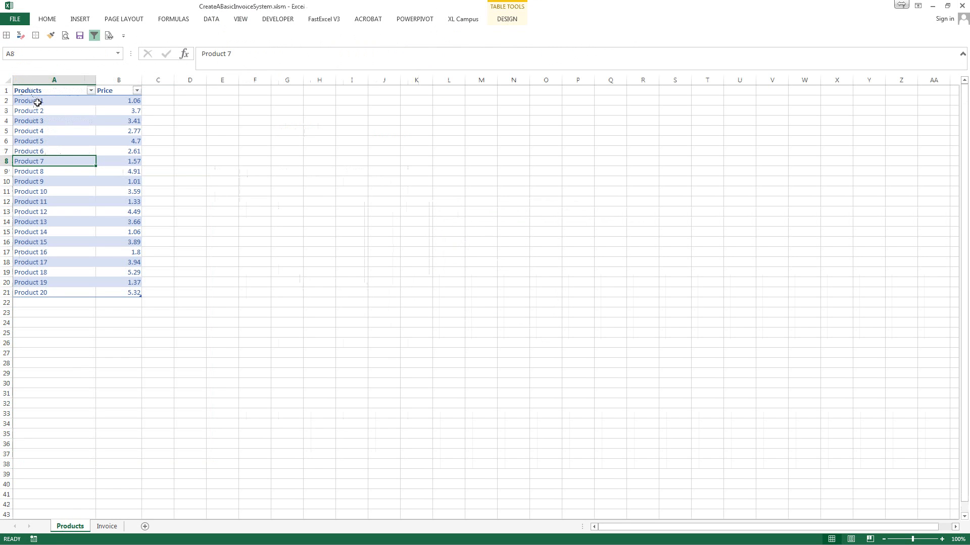
pyautogui.moveTo(39, 91); pyautogui.dragTo(41, 289)
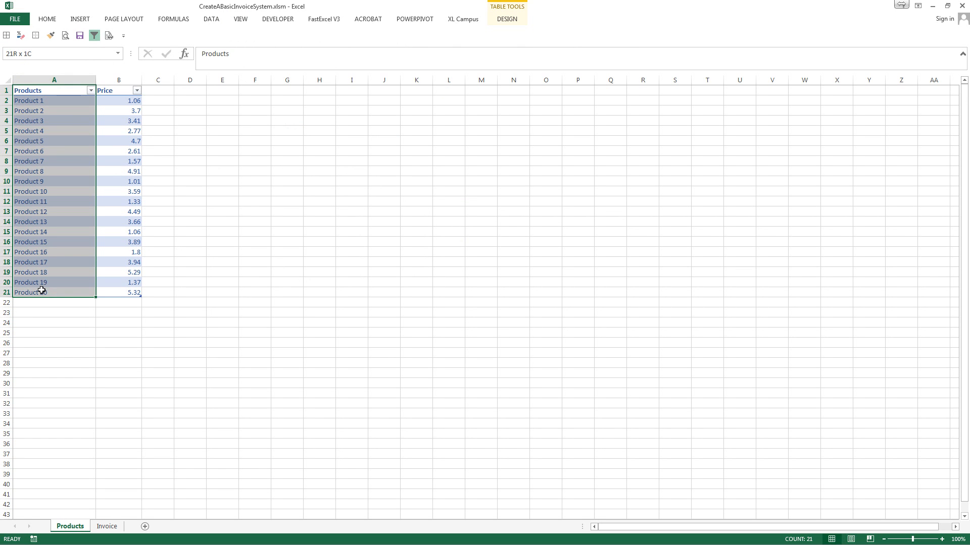
pyautogui.moveTo(41, 290); pyautogui.dragTo(41, 291)
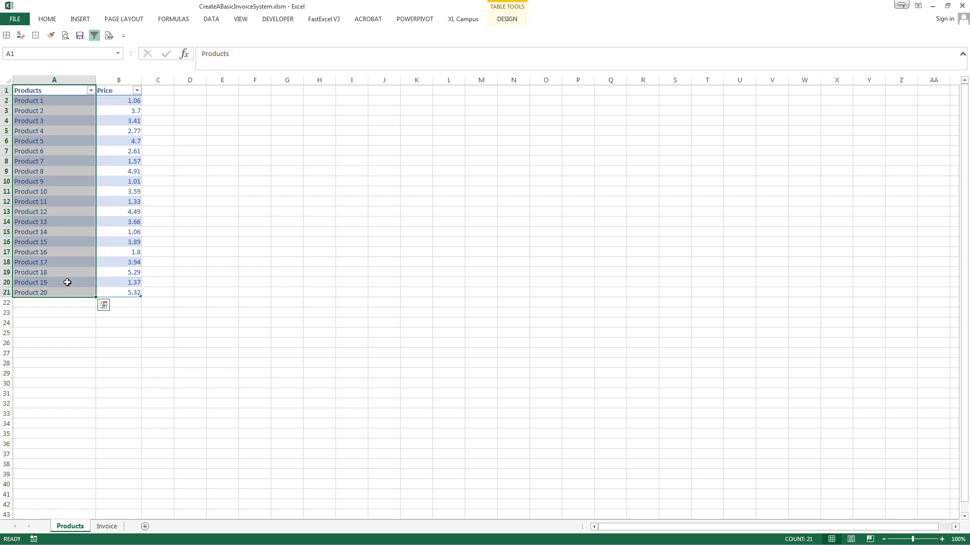
# - Define a workbook-scoped name Products referring to =Table1[[#All],[Products]] in the Name Manager
pyautogui.click(185, 20)
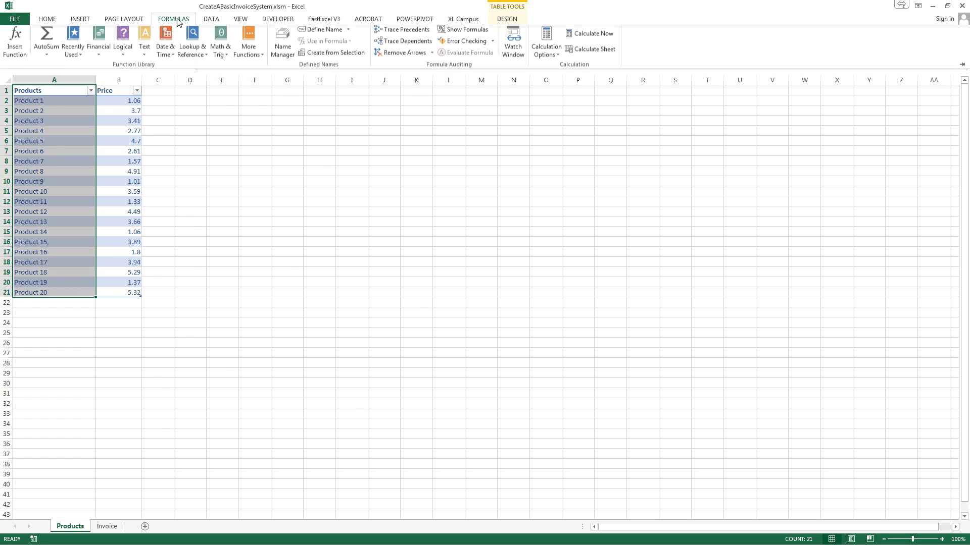
pyautogui.click(348, 33)
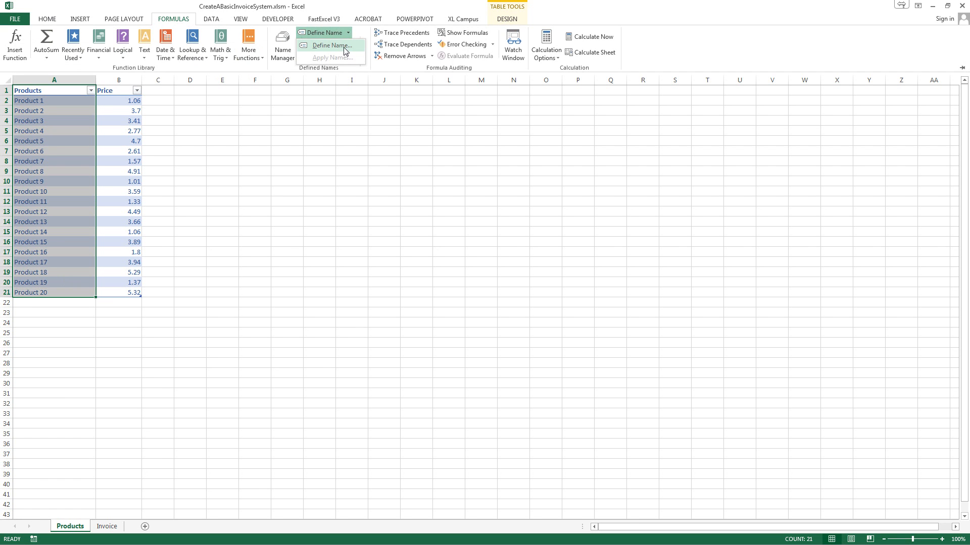
pyautogui.click(193, 163)
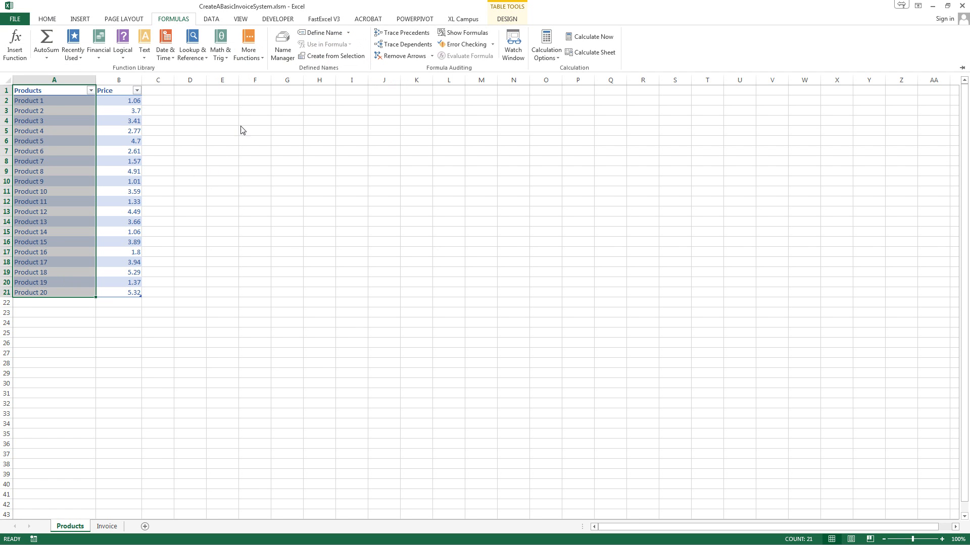
pyautogui.click(282, 52)
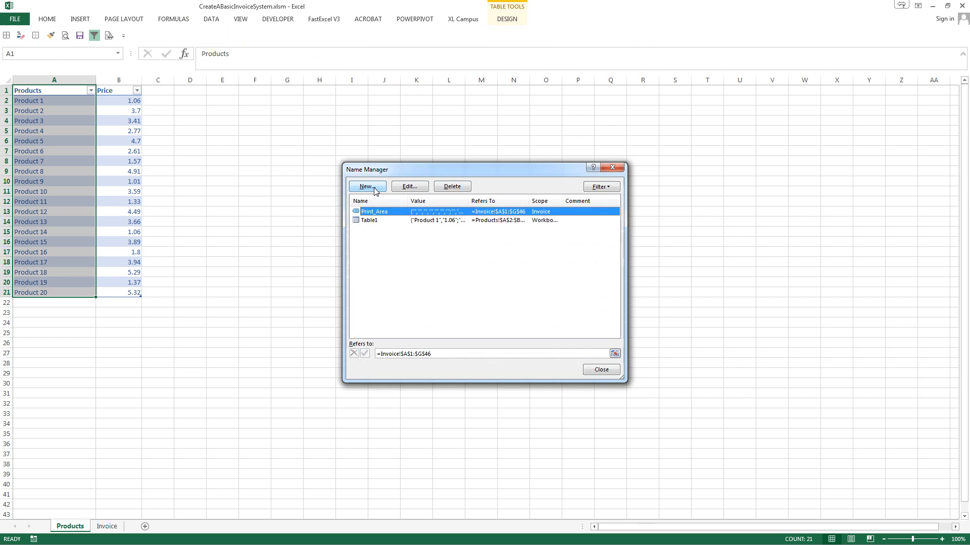
pyautogui.click(367, 186)
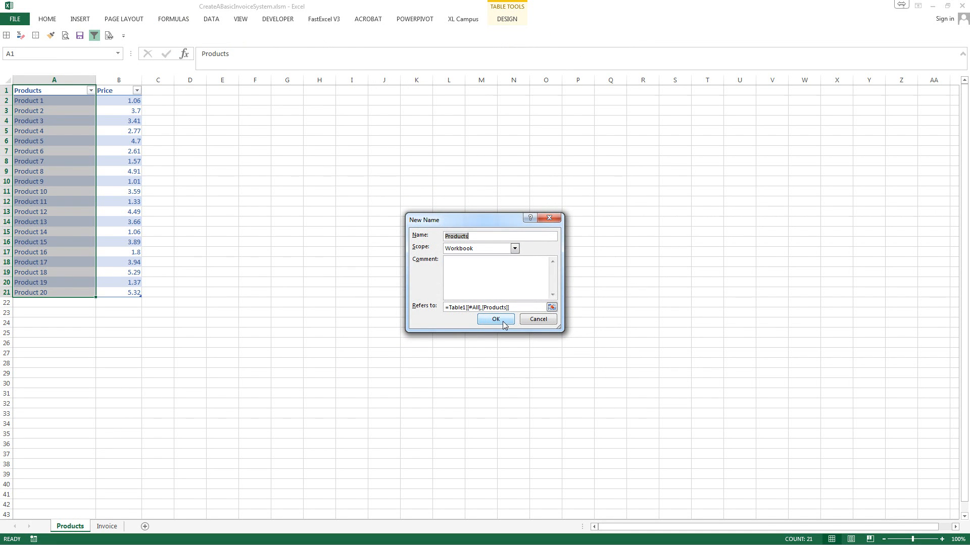
pyautogui.click(496, 319)
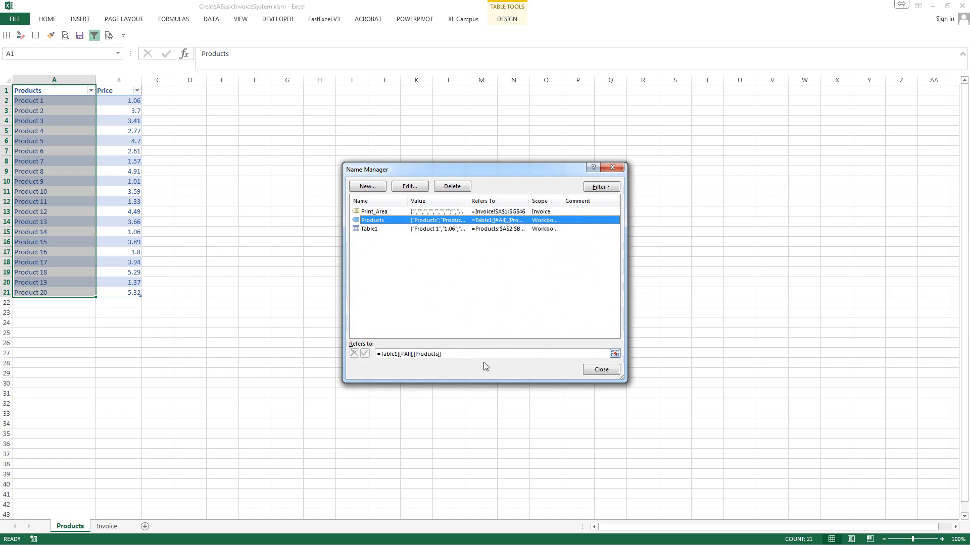
# - Delete the name Products from the Name Manager and close it
pyautogui.click(452, 186)
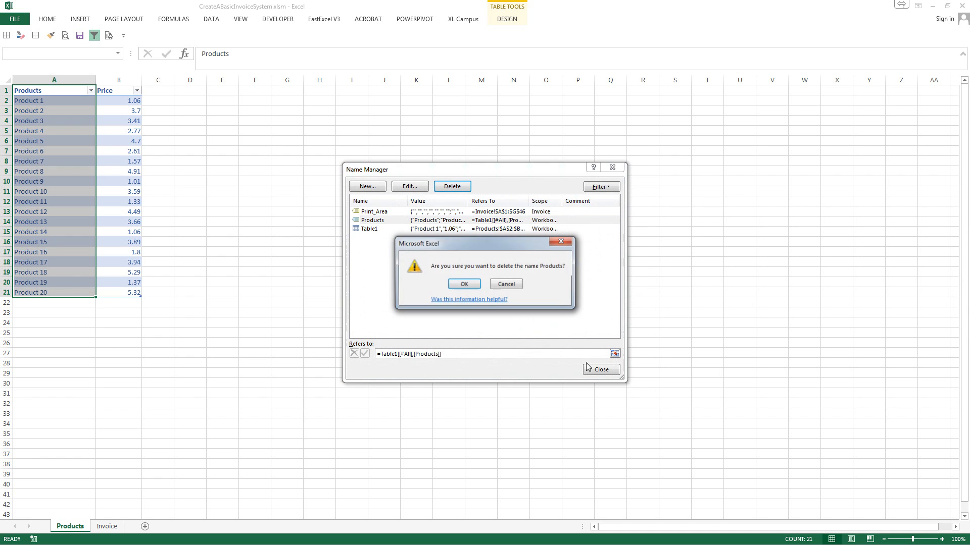
pyautogui.click(474, 284)
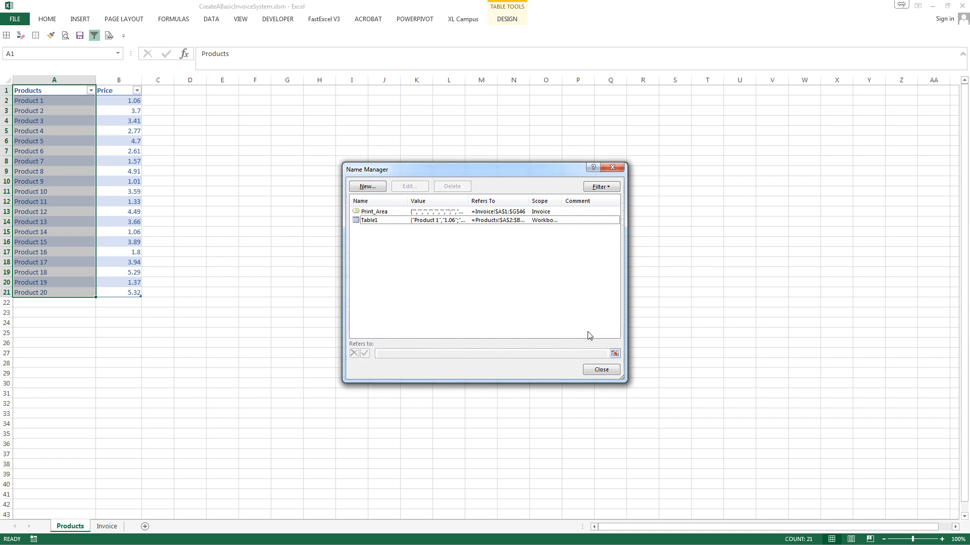
pyautogui.click(600, 370)
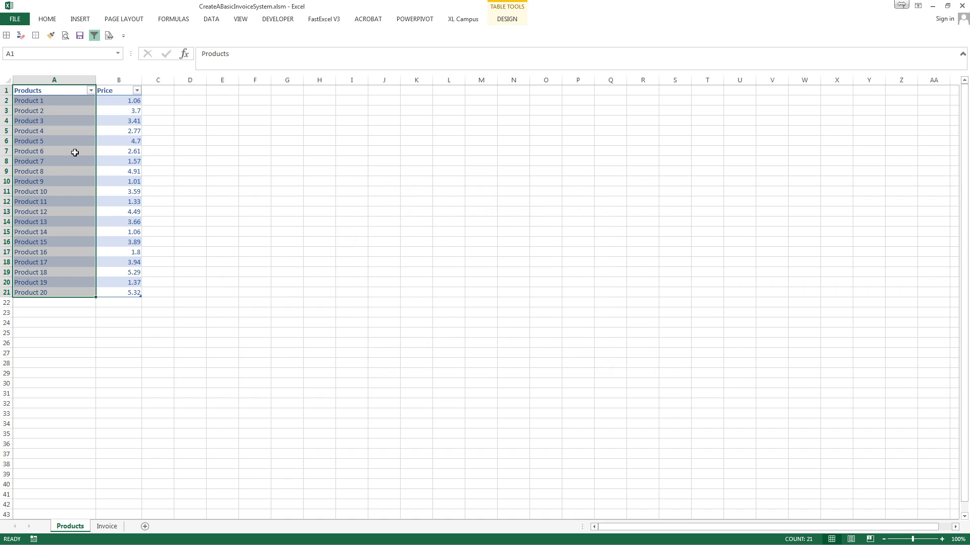
# - Create a named range for the selected product column using the header in its top row as the name
pyautogui.hotkey('ctrl', 'shift', 'F3')
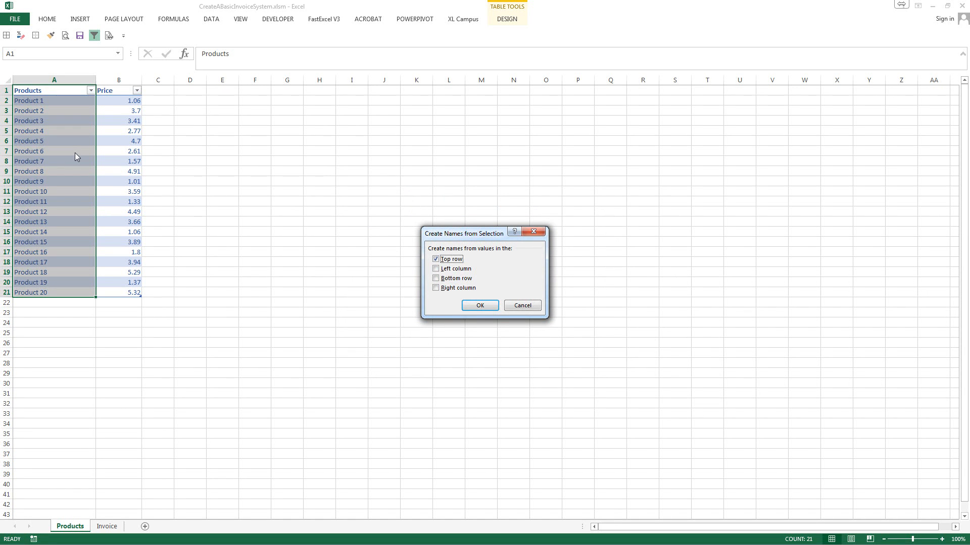
pyautogui.press('Return')
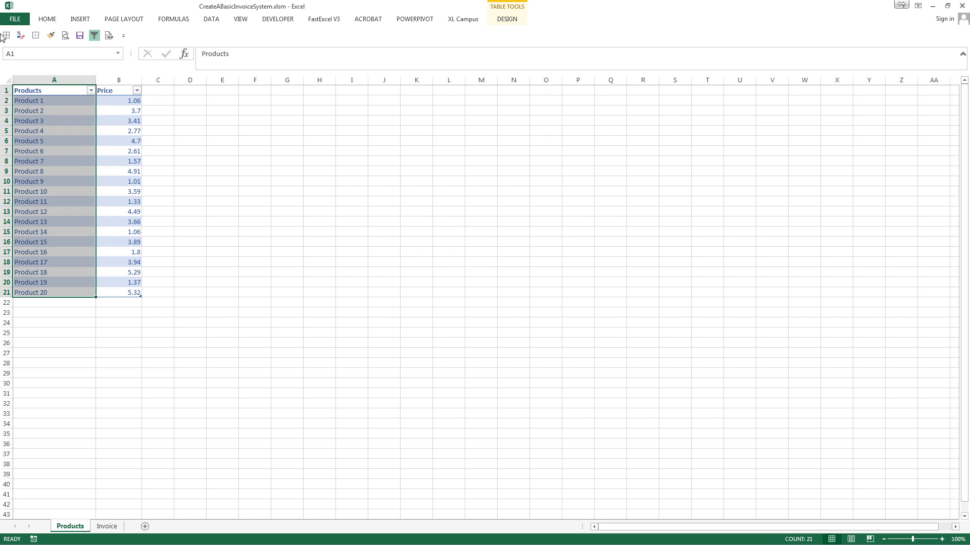
# - Set the data validation of the Invoice sheet's Description cells, from row 13 to row 41, to allow a List
pyautogui.click(107, 526)
pyautogui.moveTo(48, 182); pyautogui.dragTo(116, 459)
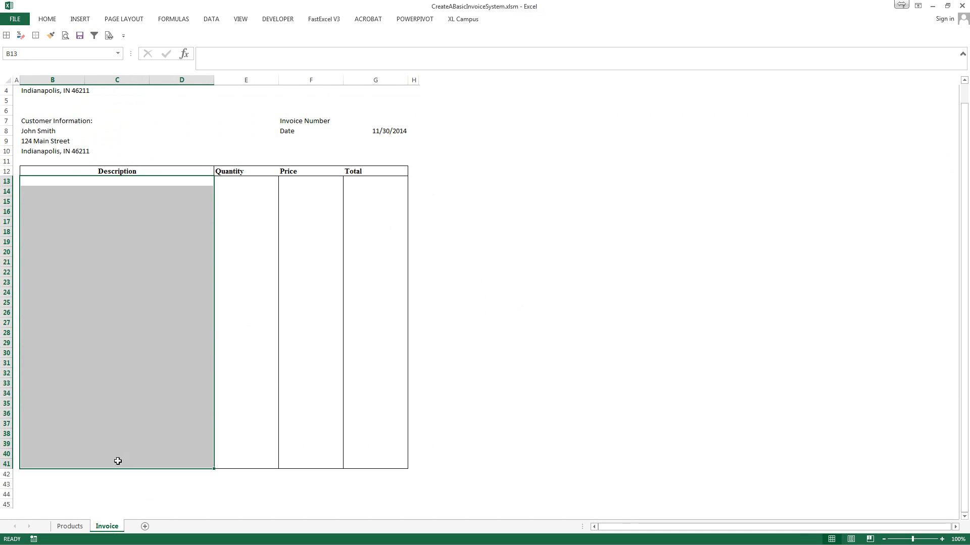
pyautogui.press('alt')
pyautogui.press('a')
pyautogui.press('v')
pyautogui.press('v')
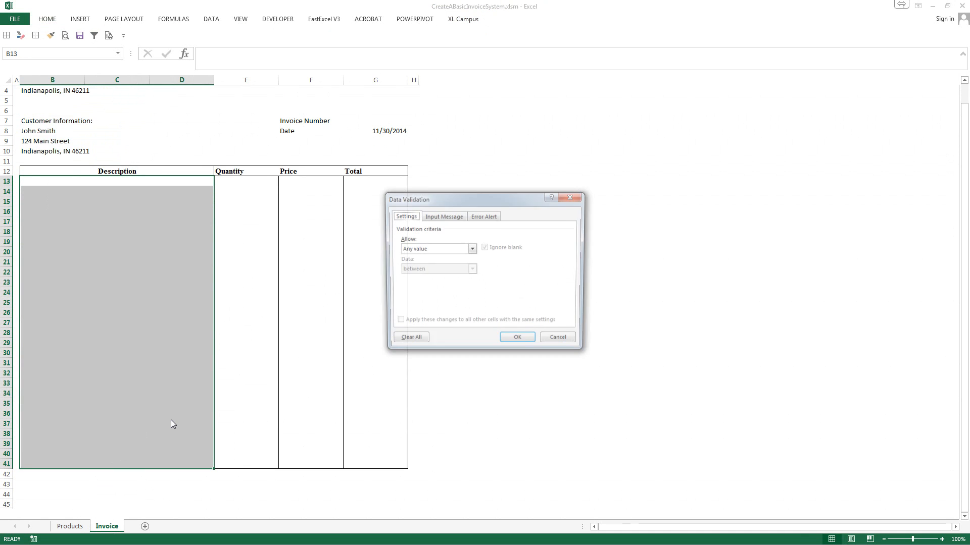
pyautogui.press('Tab')
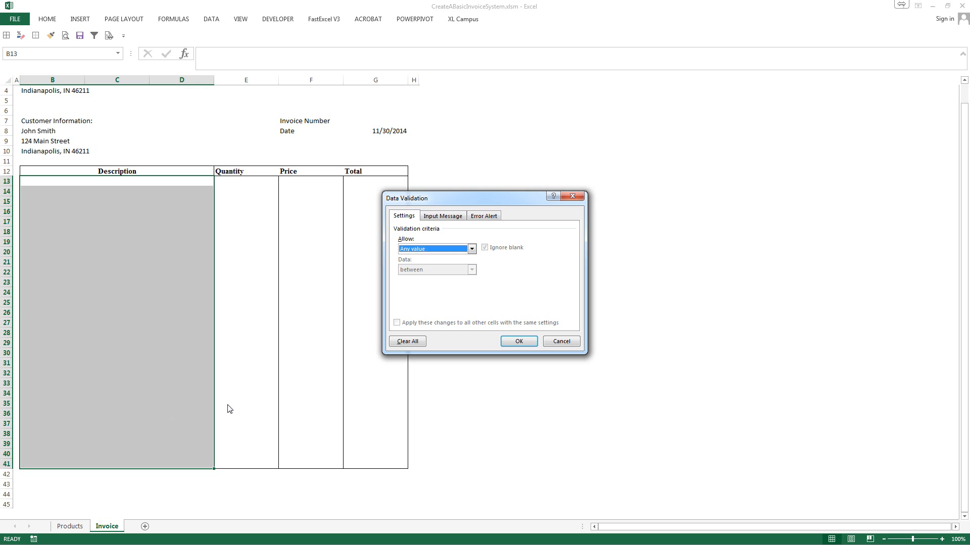
pyautogui.hotkey('alt', 'Down')
pyautogui.press('Down')
pyautogui.press('Down')
pyautogui.press('Down')
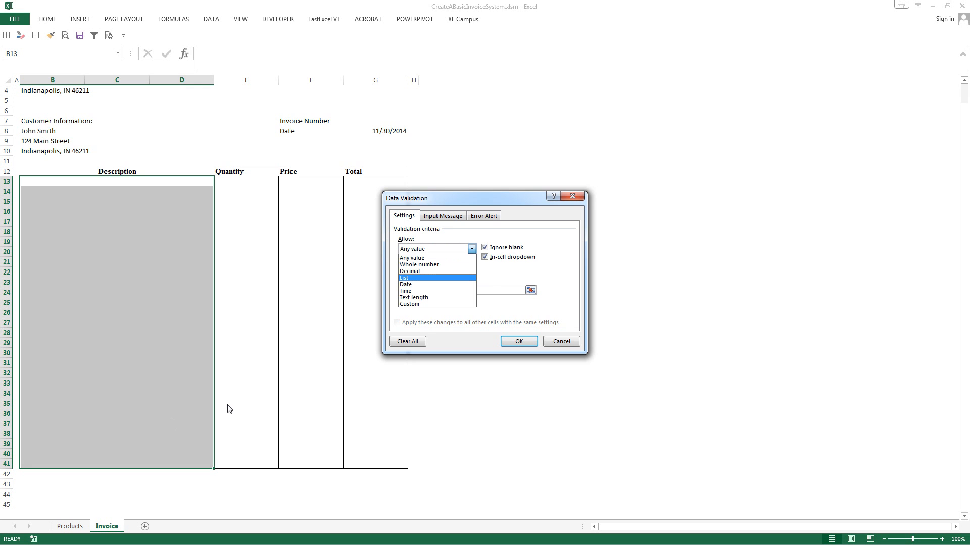
pyautogui.press('Tab')
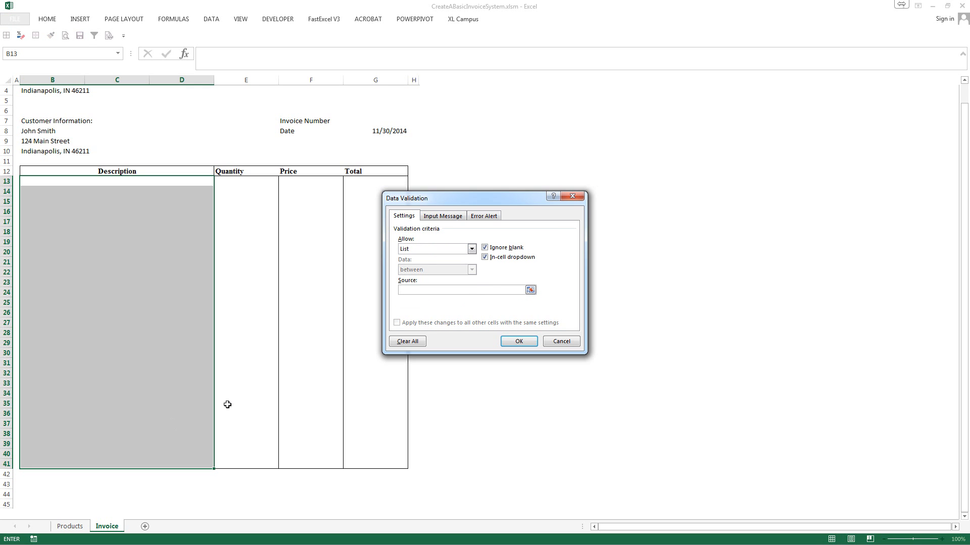
# - Use the named range Products as the validation list's source and apply the validation
pyautogui.press('F3')
pyautogui.press('Down')
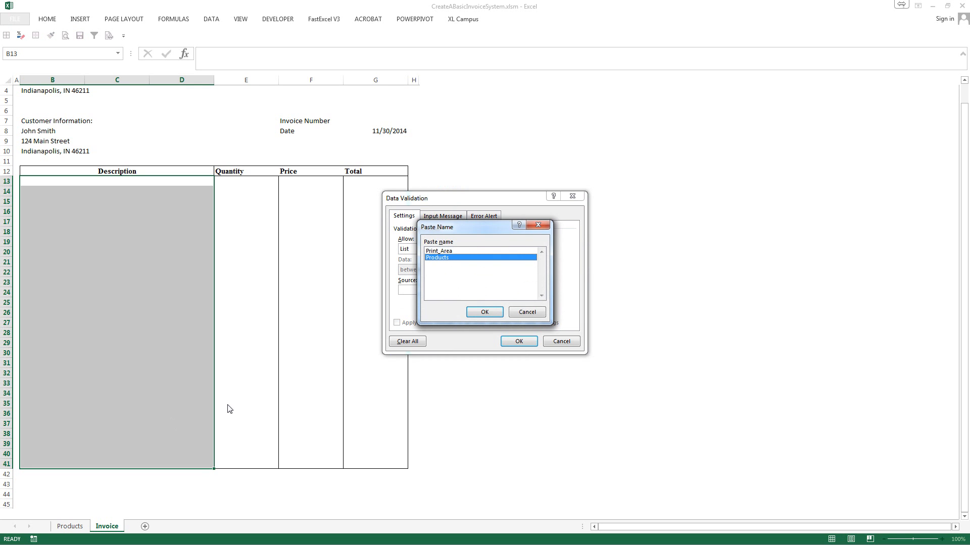
pyautogui.press('Return')
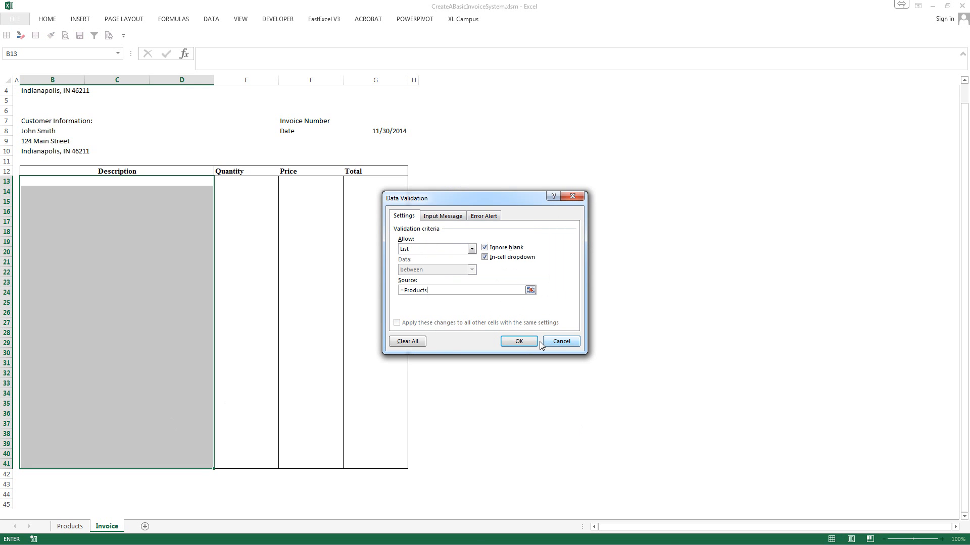
pyautogui.click(518, 345)
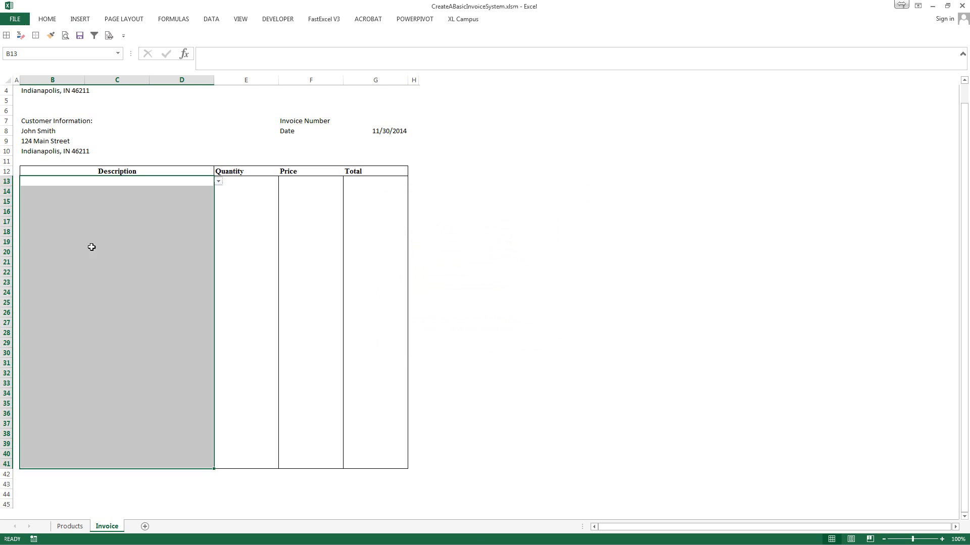
# - Check which products the drop-down list in the first Description cell, B13, offers
pyautogui.click(219, 180)
pyautogui.click(161, 182)
pyautogui.click(218, 182)
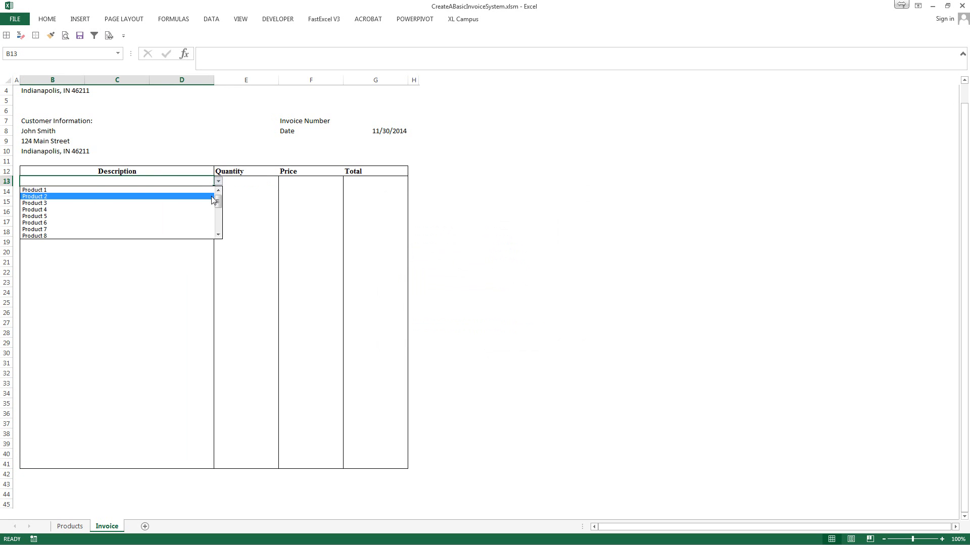
pyautogui.moveTo(219, 202)
pyautogui.mouseDown()
pyautogui.moveTo(219, 224)
pyautogui.moveTo(220, 190)
pyautogui.mouseUp()
pyautogui.click(245, 183)
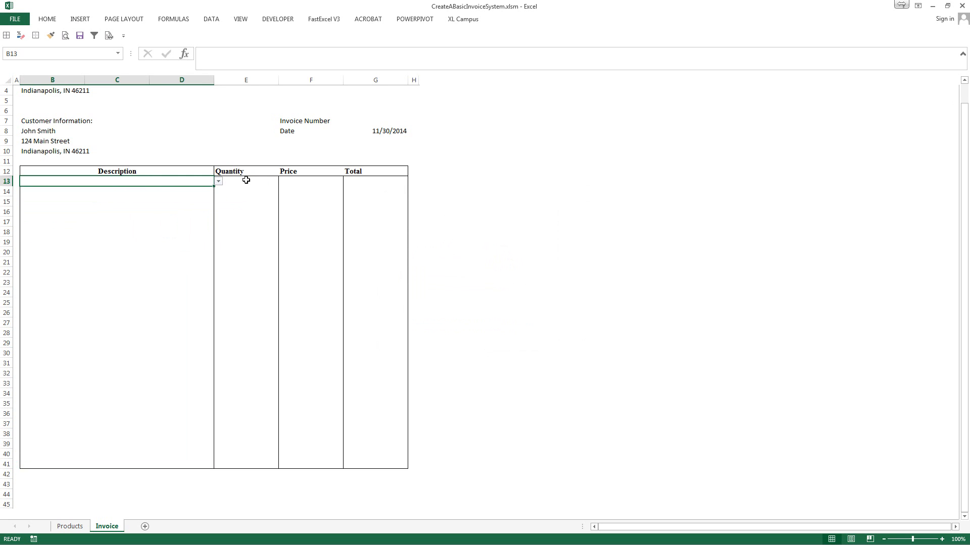
pyautogui.click(245, 181)
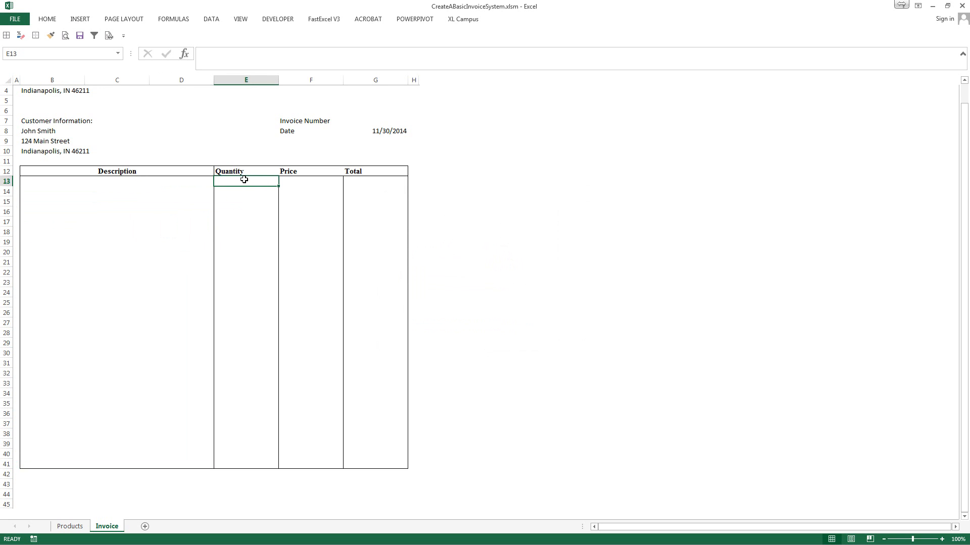
# - Examine the cell protection settings of the Price and Total cells F13:G41, leaving without applying changes
pyautogui.click(311, 179)
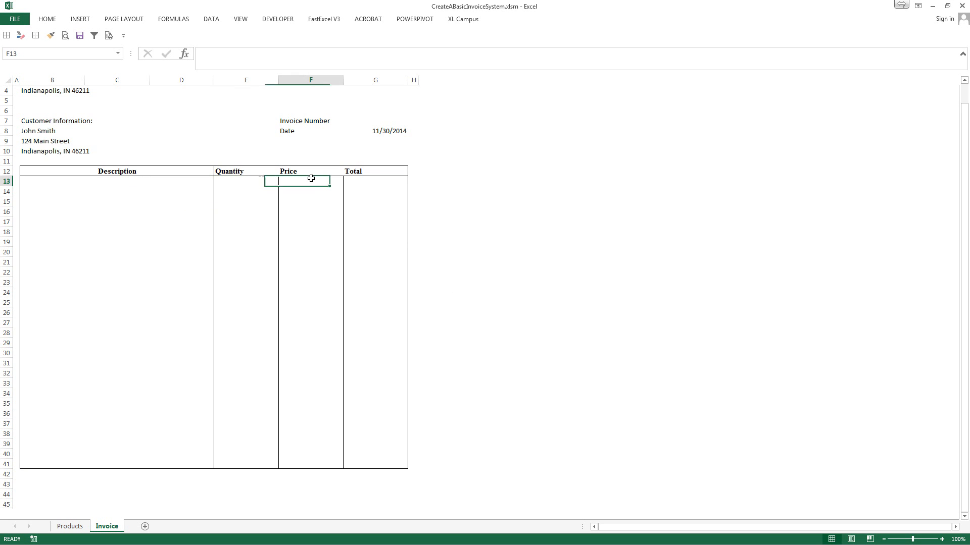
pyautogui.moveTo(311, 179); pyautogui.dragTo(379, 462)
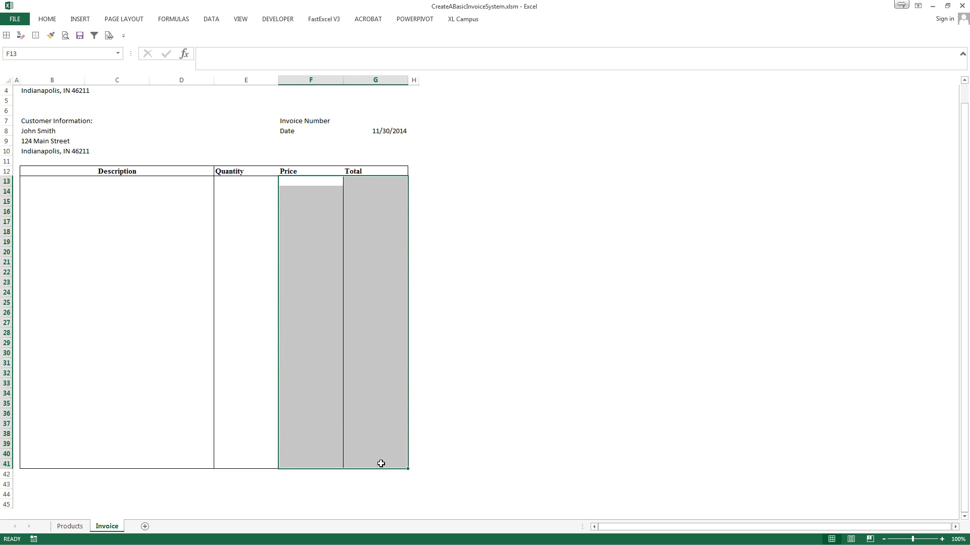
pyautogui.click(48, 18)
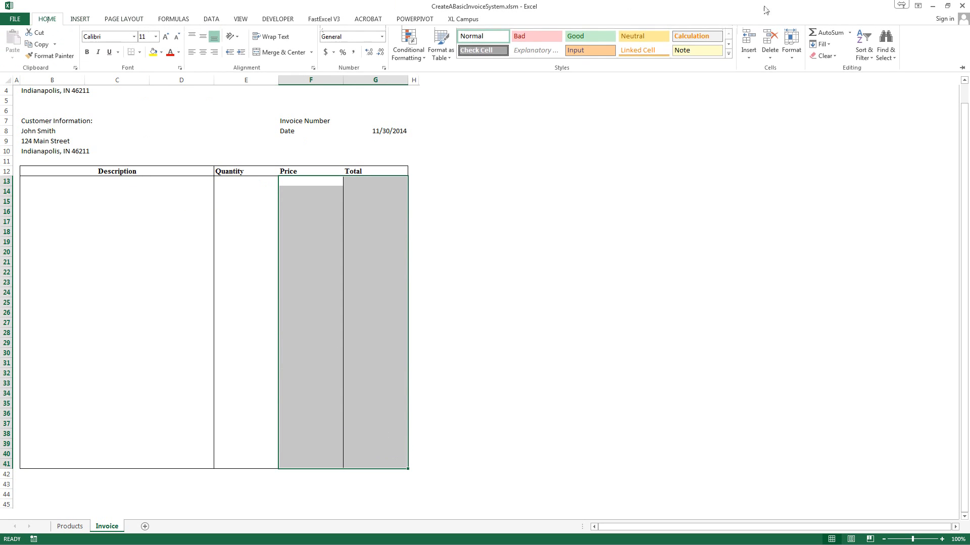
pyautogui.click(791, 46)
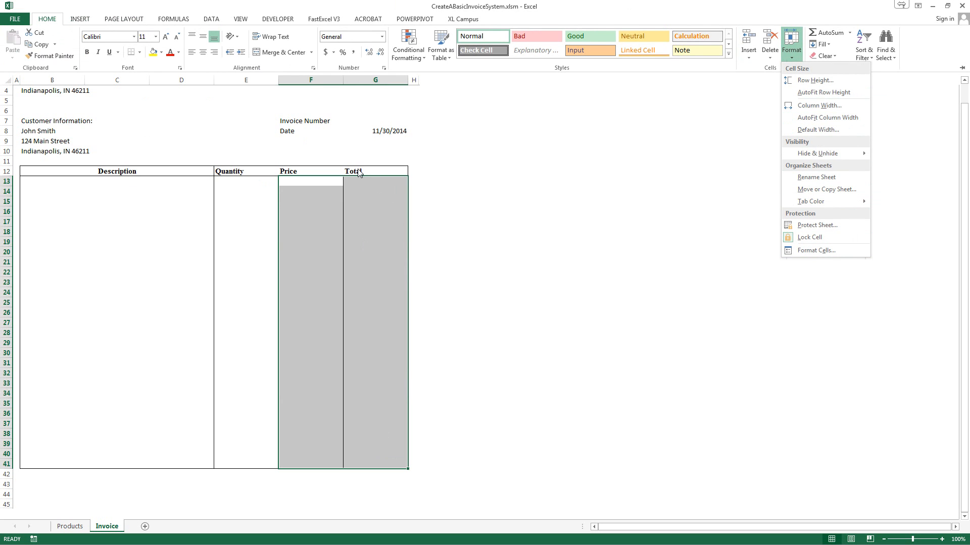
pyautogui.click(328, 181)
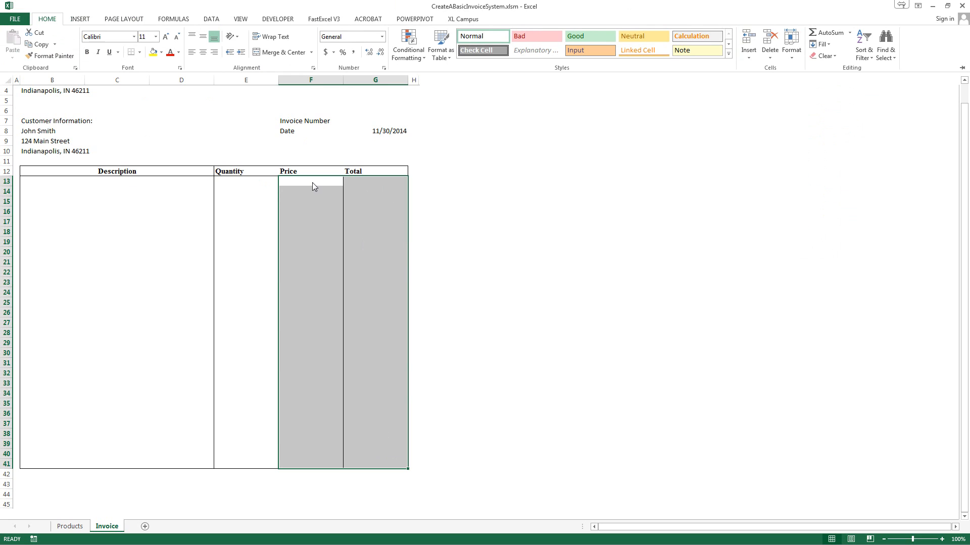
pyautogui.hotkey('ctrl', '1')
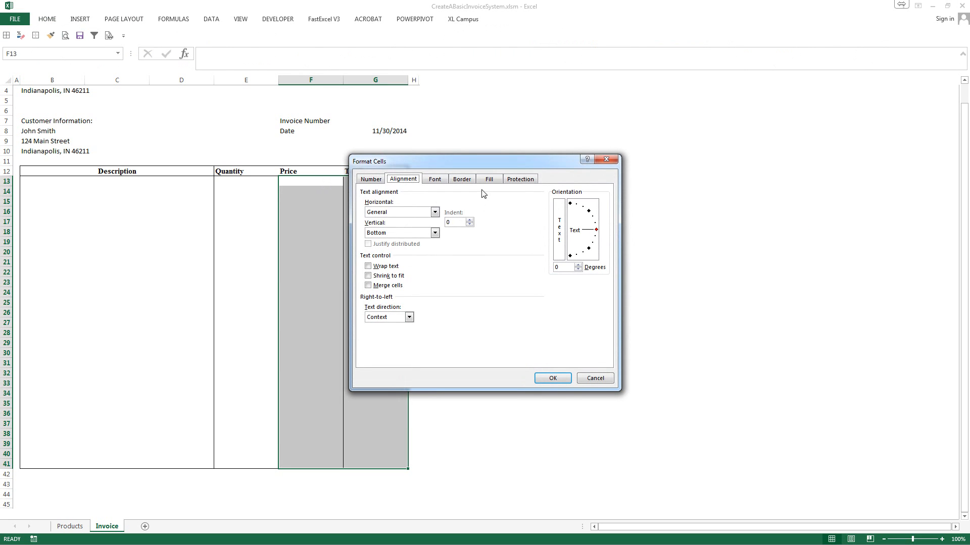
pyautogui.click(519, 179)
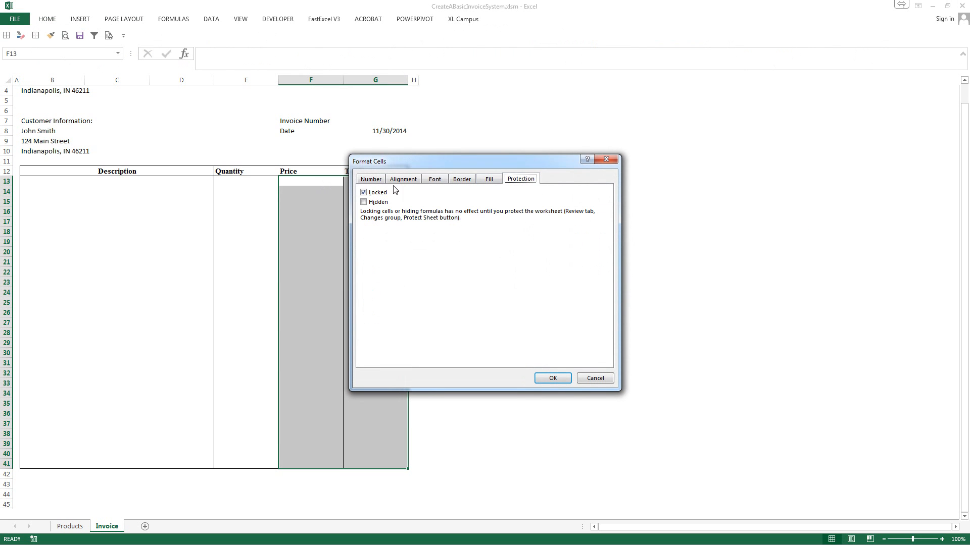
pyautogui.click(363, 193)
pyautogui.click(597, 380)
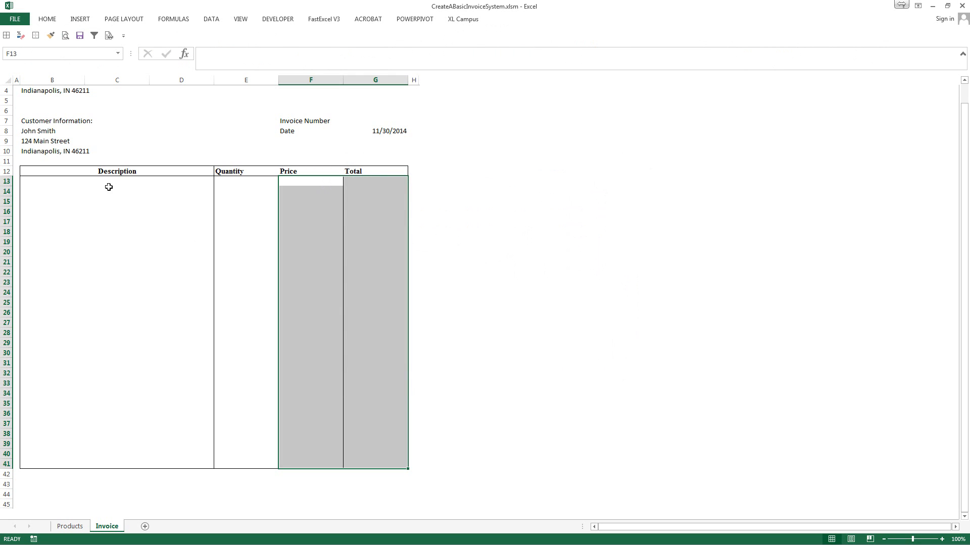
# - Unlock the Description and Quantity cells B13:E41 and the customer information cells B8:B10 on the Invoice sheet
pyautogui.moveTo(106, 182); pyautogui.dragTo(262, 464)
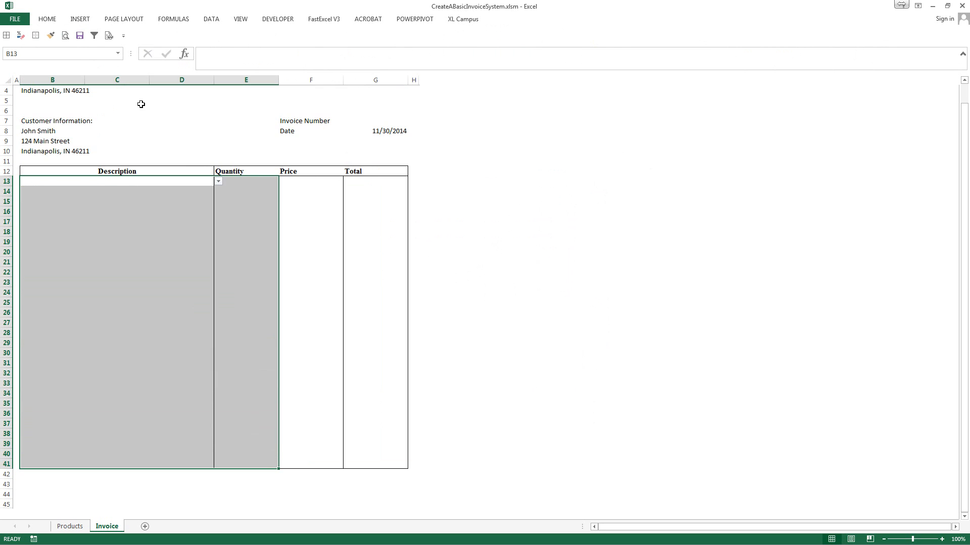
pyautogui.scroll(1, 141, 104)
pyautogui.moveTo(49, 168); pyautogui.dragTo(56, 189)
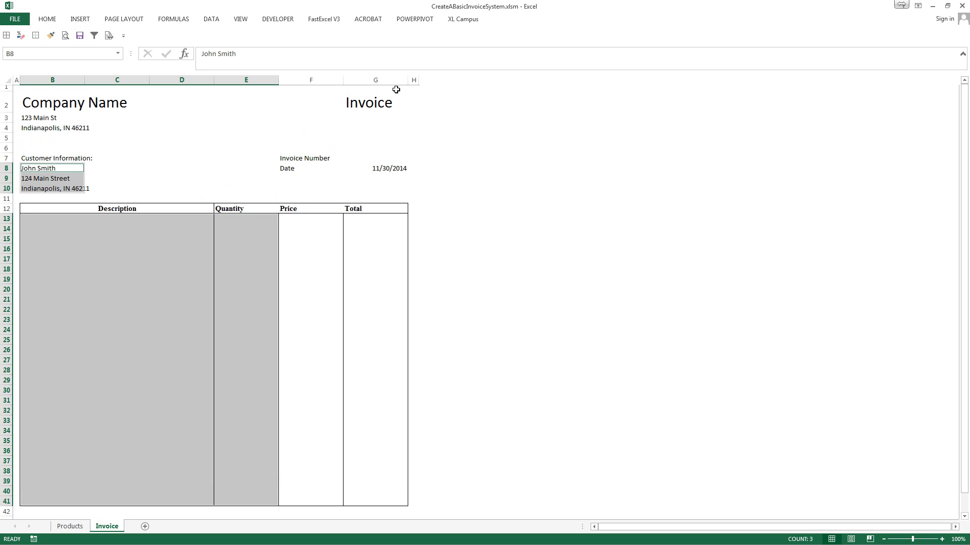
pyautogui.hotkey('ctrl', '1')
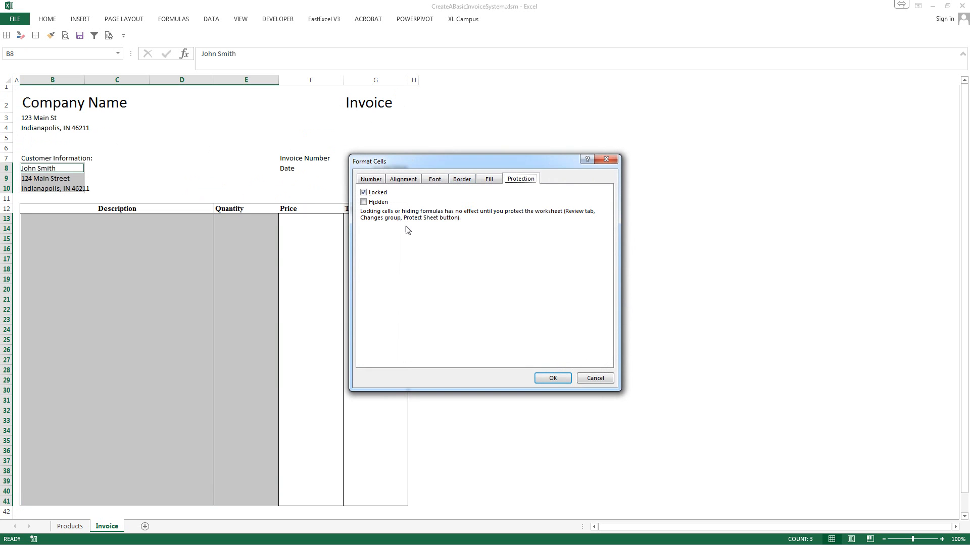
pyautogui.click(364, 193)
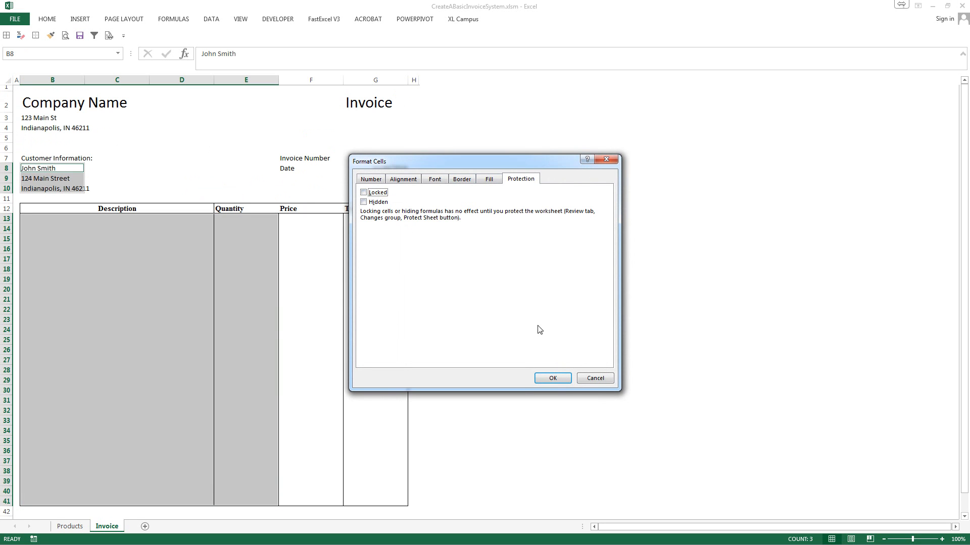
pyautogui.click(553, 380)
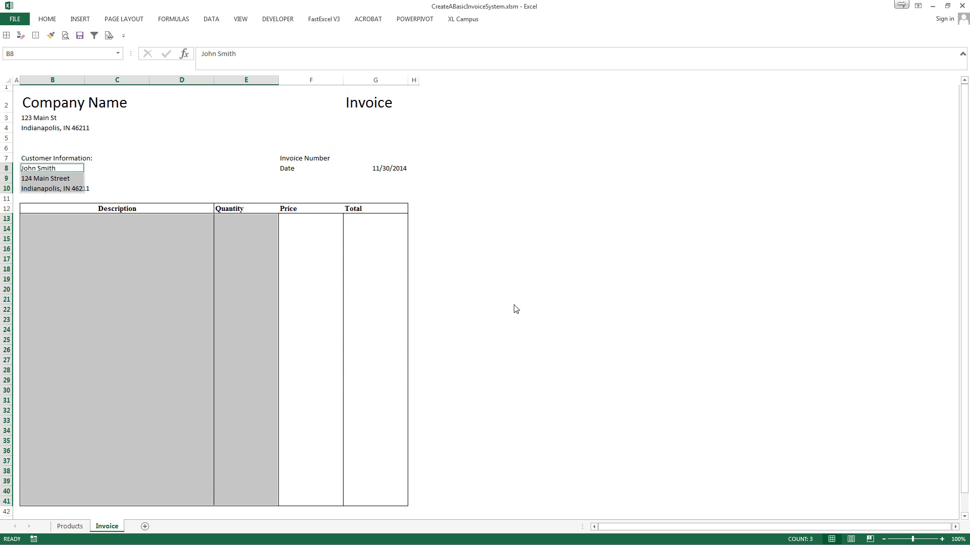
# - Try protecting the Invoice sheet with the default permissions, test selecting locked Price cell F22, and unprotect the sheet
pyautogui.rightClick(117, 527)
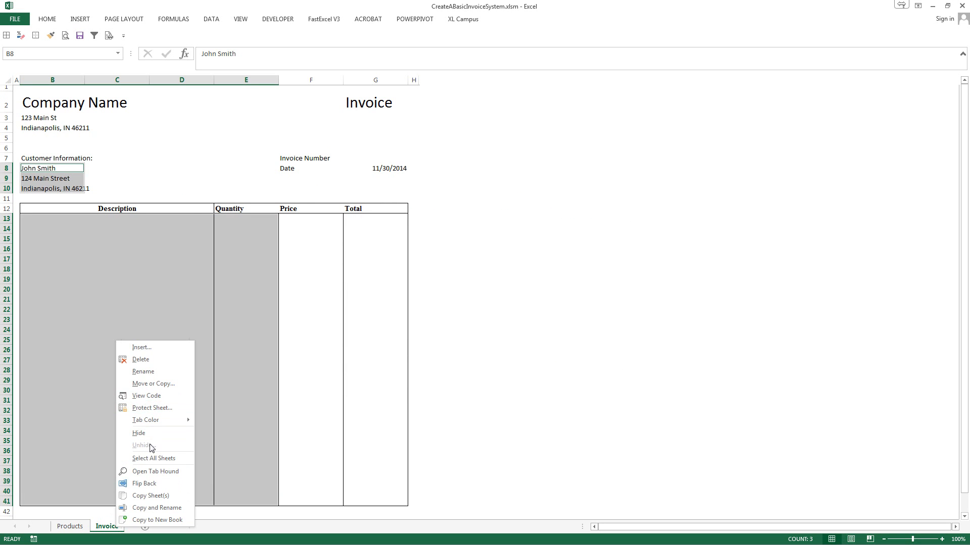
pyautogui.click(151, 407)
pyautogui.click(494, 342)
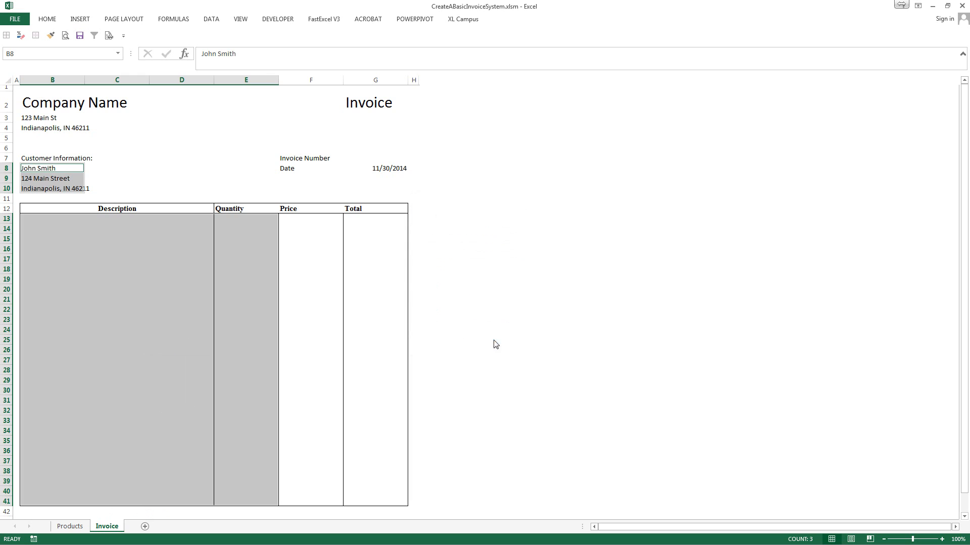
pyautogui.click(310, 312)
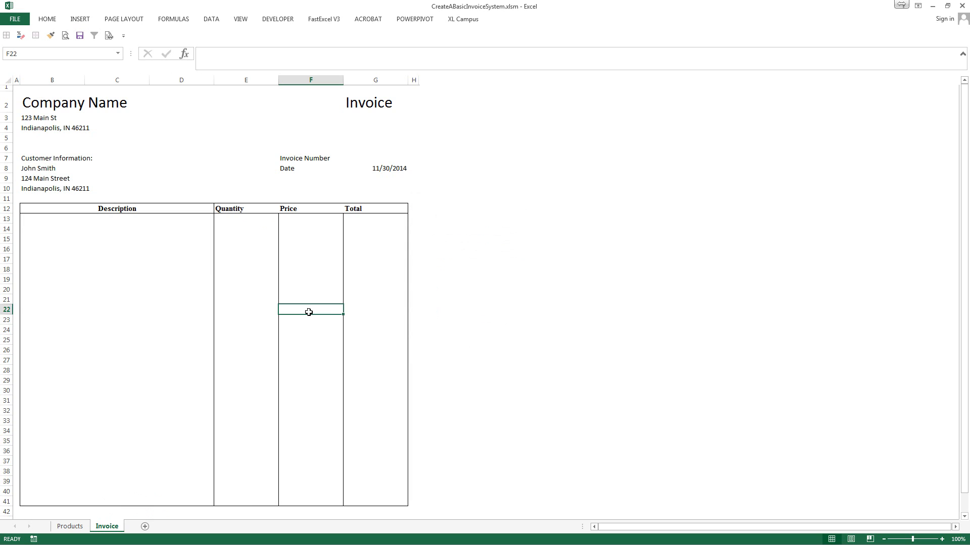
pyautogui.rightClick(106, 528)
pyautogui.click(152, 408)
# - Protect the Invoice sheet without a password, allowing selection of unlocked cells only
pyautogui.rightClick(111, 529)
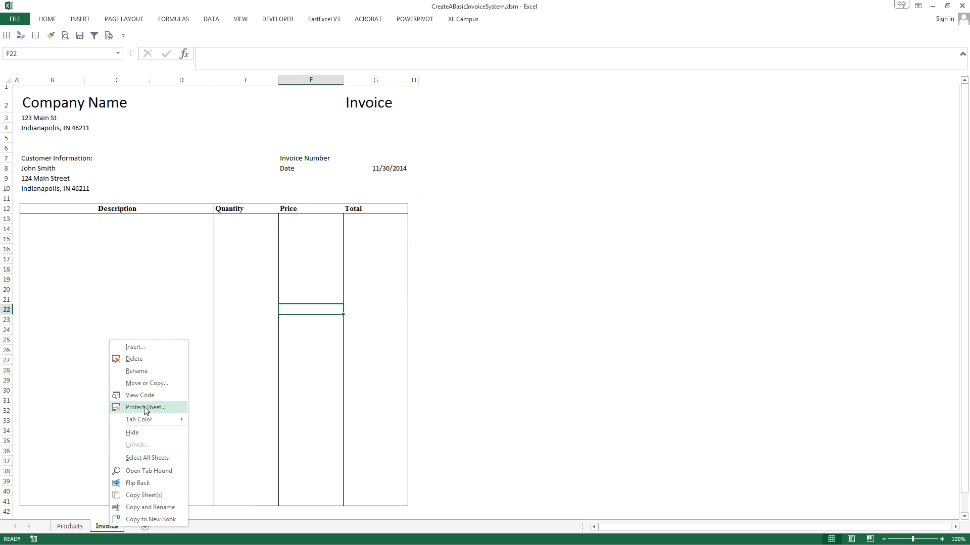
pyautogui.click(166, 408)
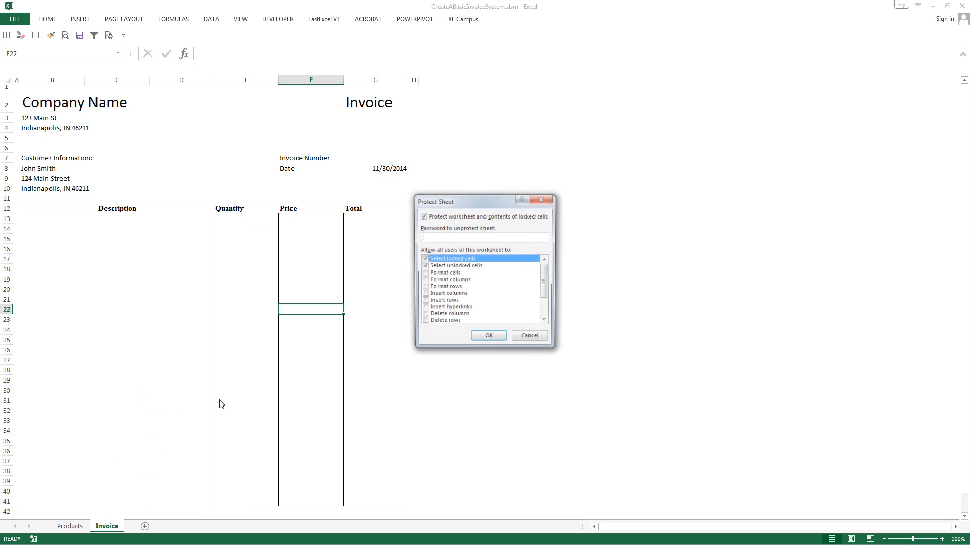
pyautogui.click(424, 266)
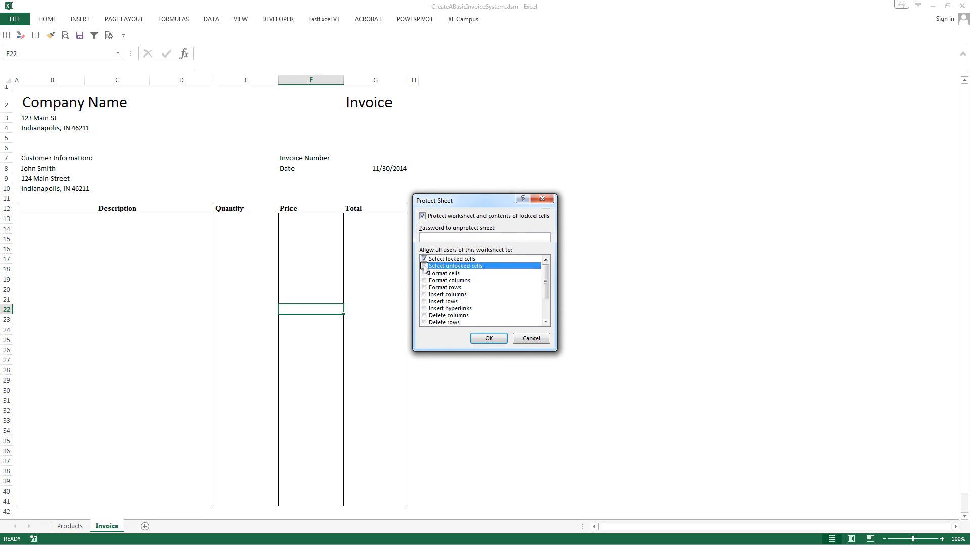
pyautogui.click(424, 259)
pyautogui.click(489, 340)
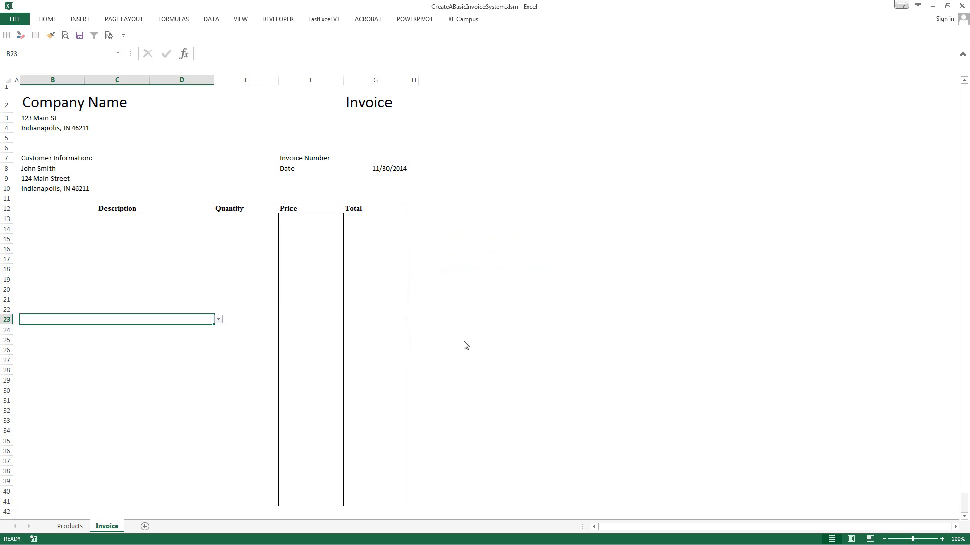
# - Step through the selectable cells of the protected Invoice sheet to check which ones can be reached
pyautogui.press('Tab')
pyautogui.press('Tab')
pyautogui.press('Tab')
pyautogui.press('Tab')
pyautogui.press('Tab')
pyautogui.press('Tab')
pyautogui.press('Tab')
pyautogui.press('Tab')
pyautogui.press('Tab')
pyautogui.press('Tab')
pyautogui.press('Tab')
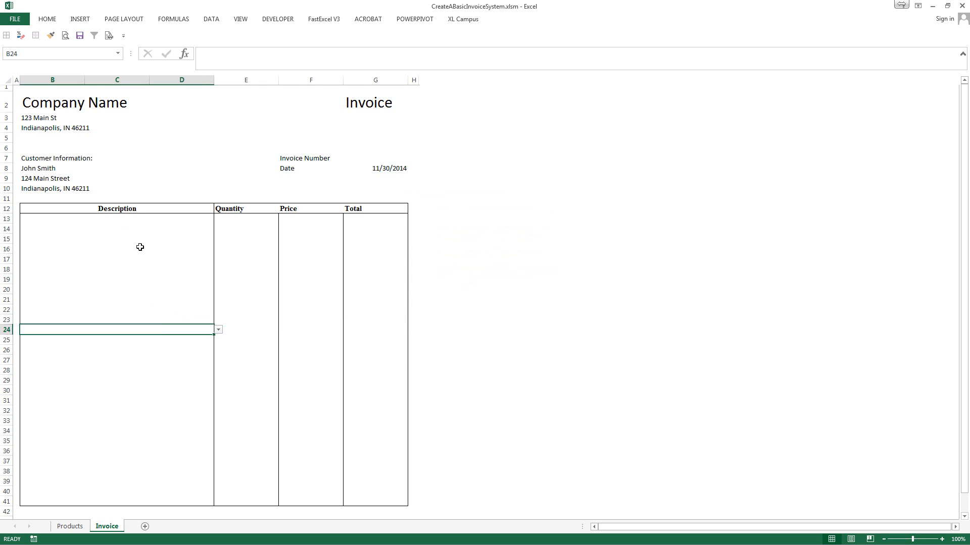
pyautogui.press('Tab')
pyautogui.press('Tab')
pyautogui.press('Tab')
pyautogui.press('Tab')
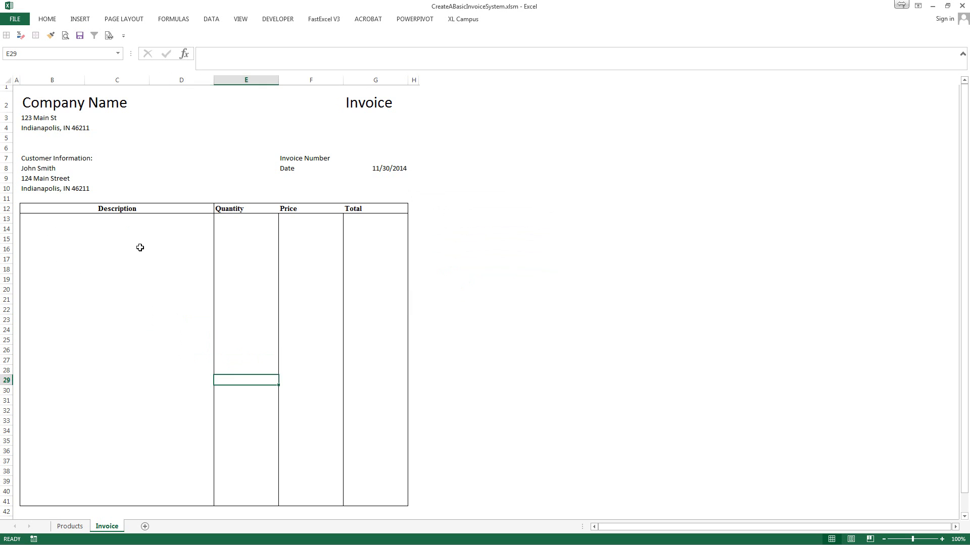
# - Remove the protection from the Invoice sheet
pyautogui.click(86, 221)
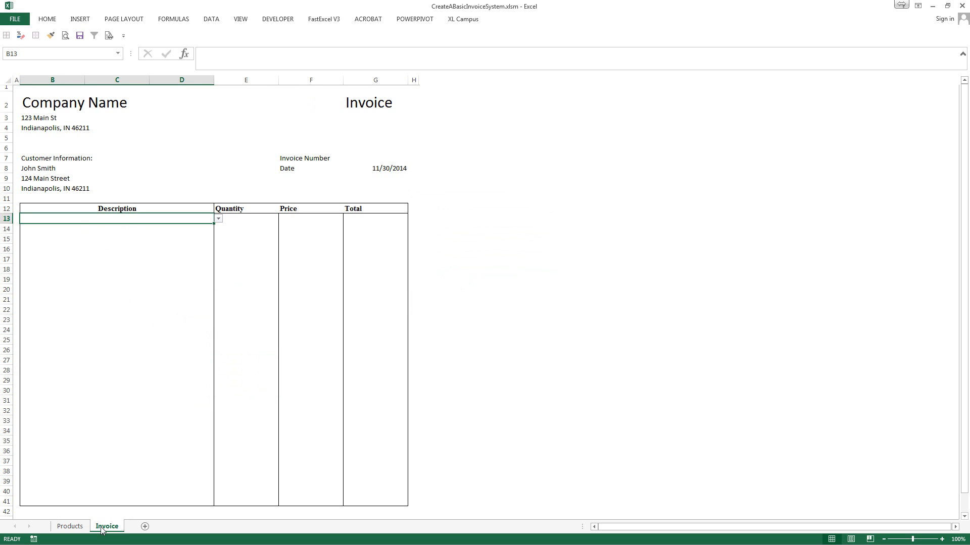
pyautogui.rightClick(110, 486)
pyautogui.press('Escape')
pyautogui.click(250, 221)
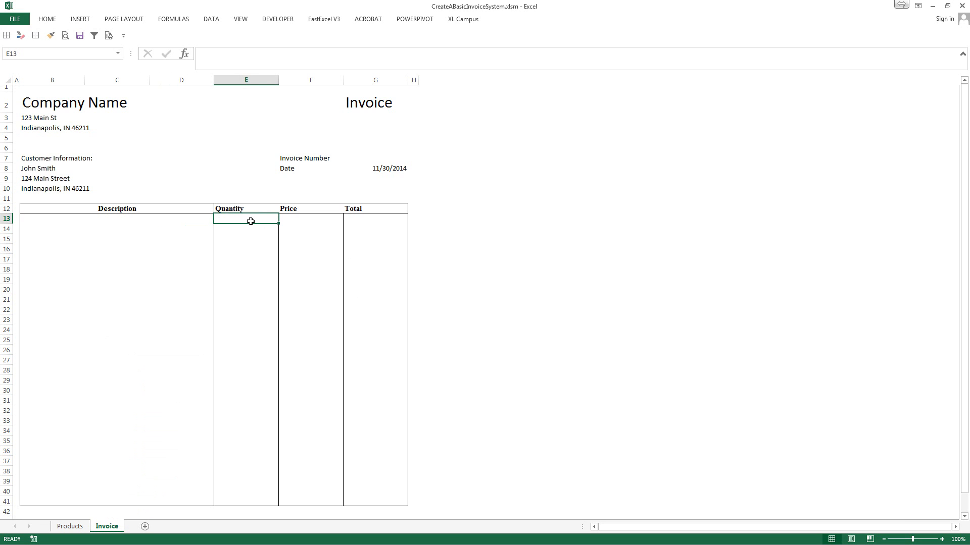
pyautogui.write('=ife')
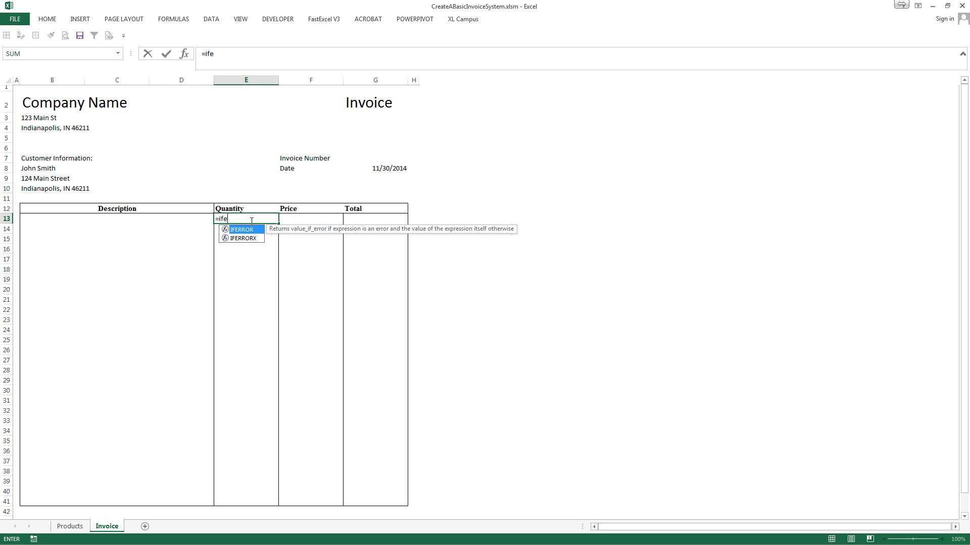
pyautogui.press('Escape')
pyautogui.press('Escape')
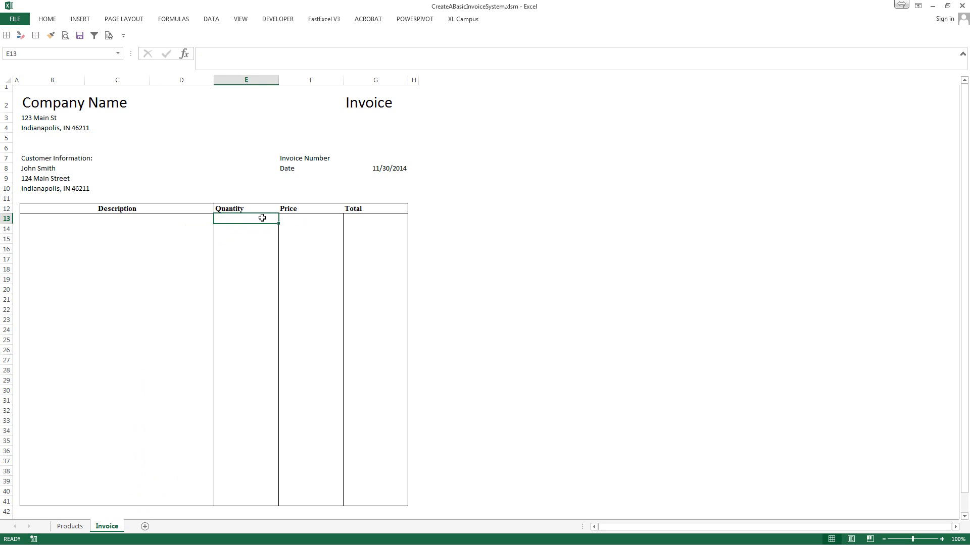
# - Start a formula in the first Price cell, F13, with IFERROR around a VLOOKUP that looks up description cell B13
pyautogui.click(305, 220)
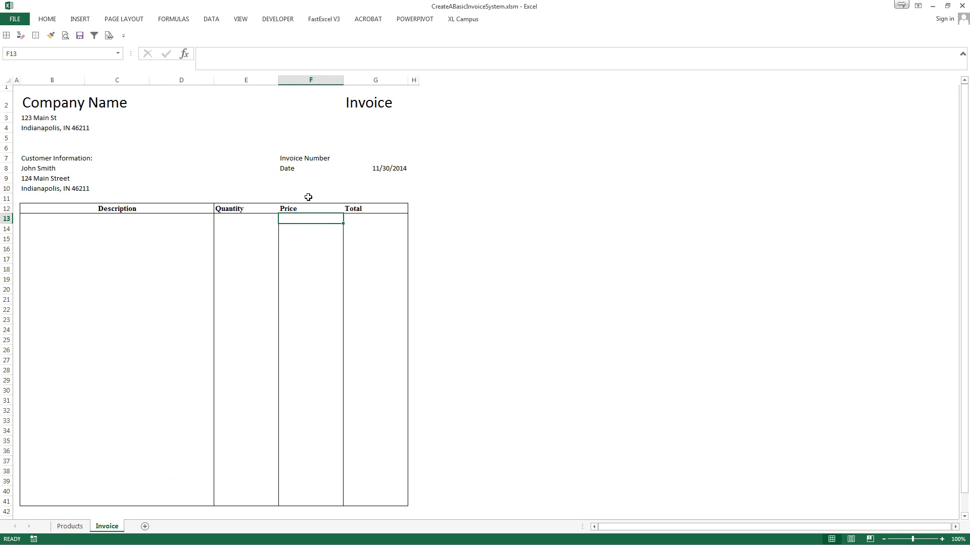
pyautogui.write('=ife')
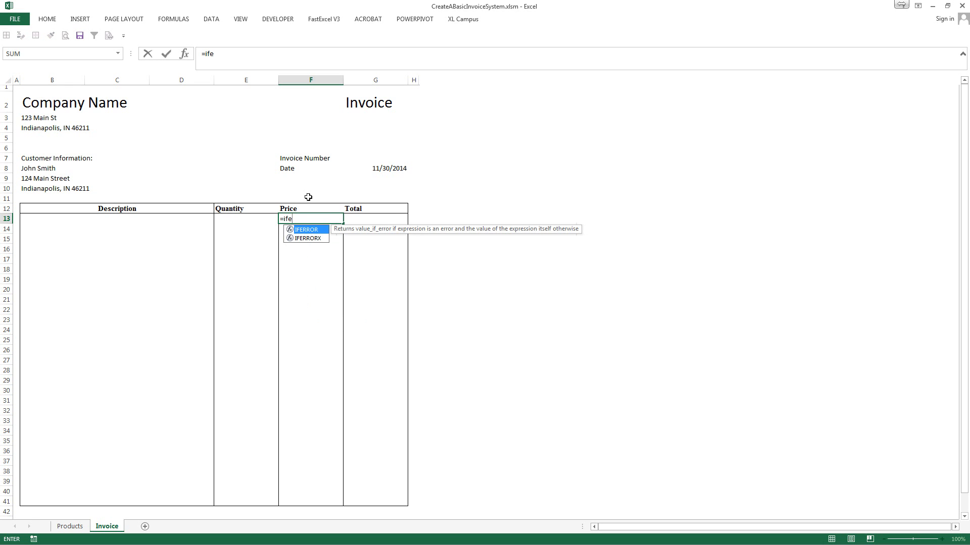
pyautogui.press('Tab')
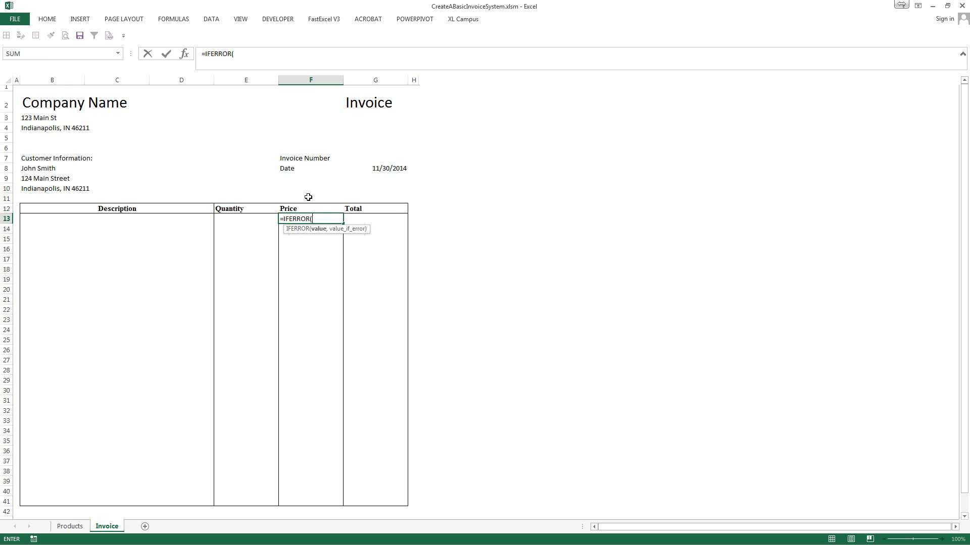
pyautogui.write('vlo')
pyautogui.press('Tab')
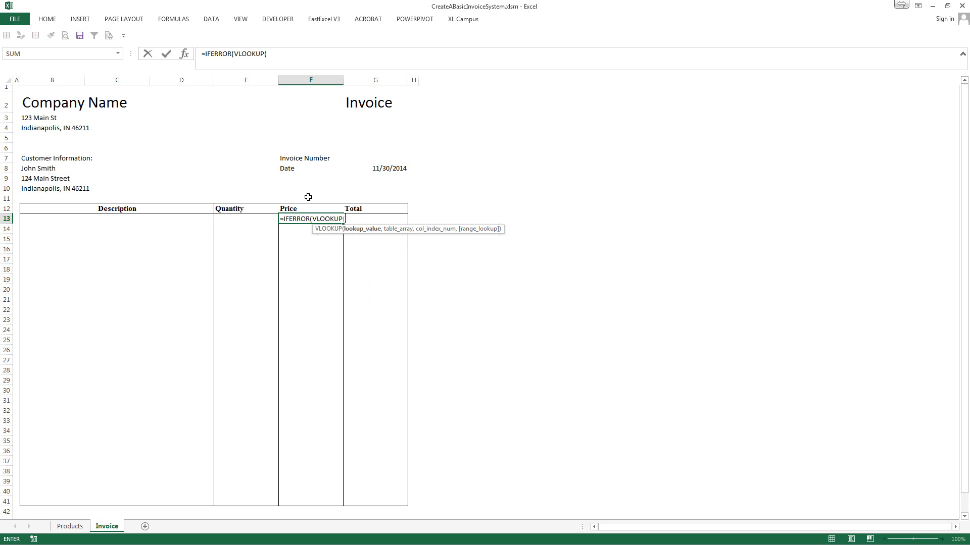
pyautogui.press('Left')
pyautogui.press('Left')
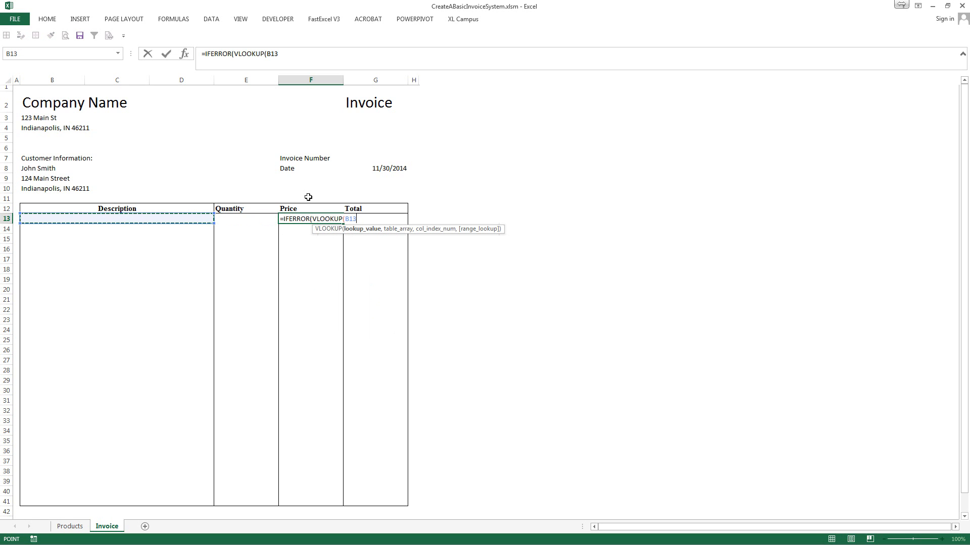
# - Use Table1 as the table array of the VLOOKUP in F13
pyautogui.write(',t')
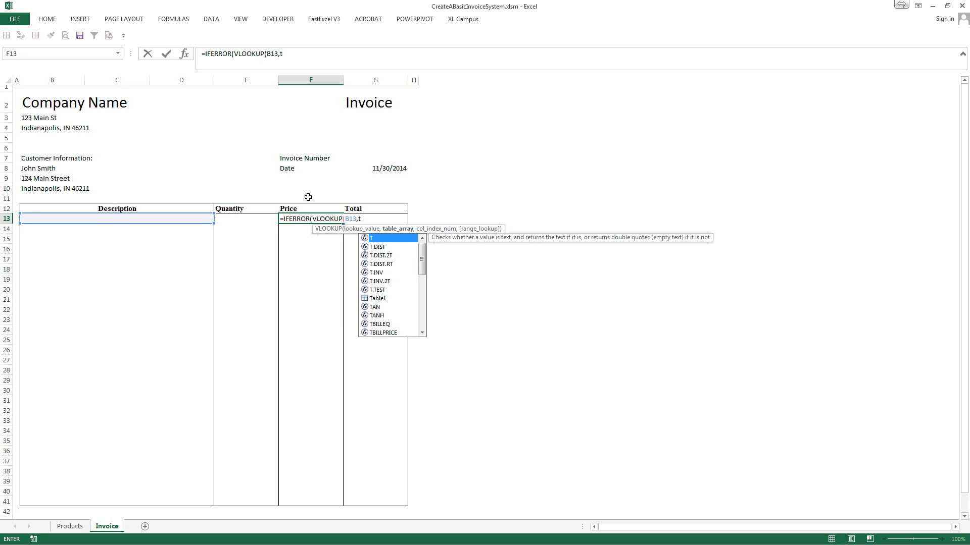
pyautogui.press('Down')
pyautogui.press('Down')
pyautogui.press('Down')
pyautogui.press('Down')
pyautogui.press('Down')
pyautogui.press('Down')
pyautogui.press('Down')
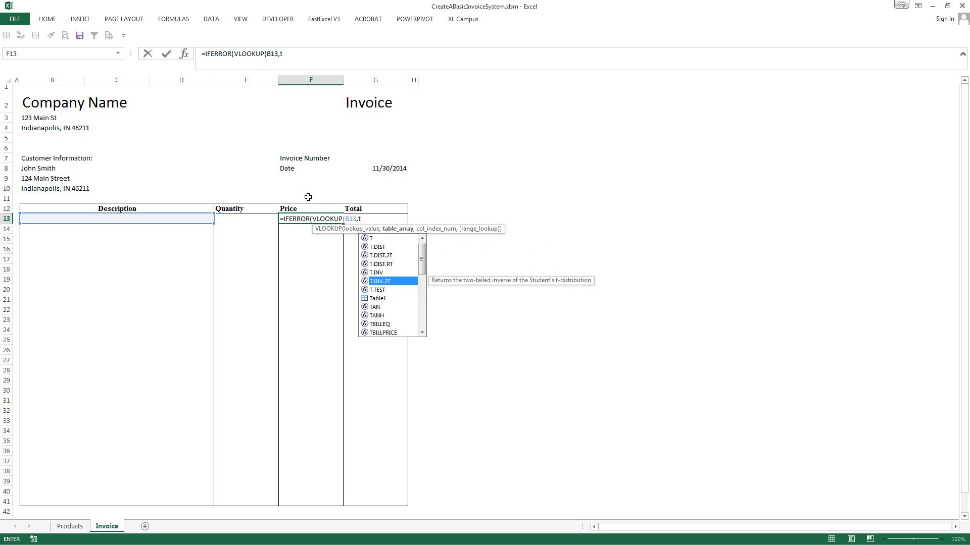
pyautogui.press('Tab')
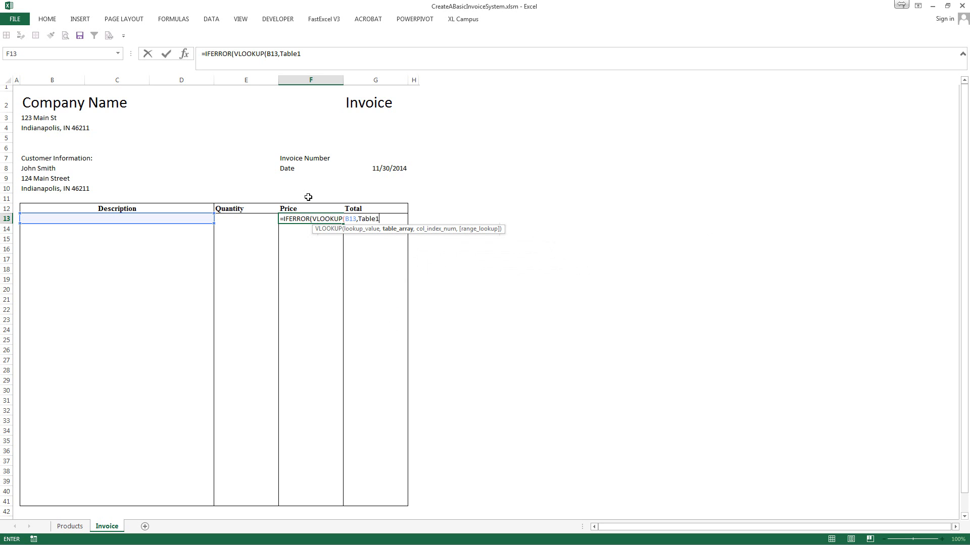
# - Complete the F13 formula as =IFERROR(VLOOKUP(B13,Table1,2,0),"") and enter it
pyautogui.write(',2,')
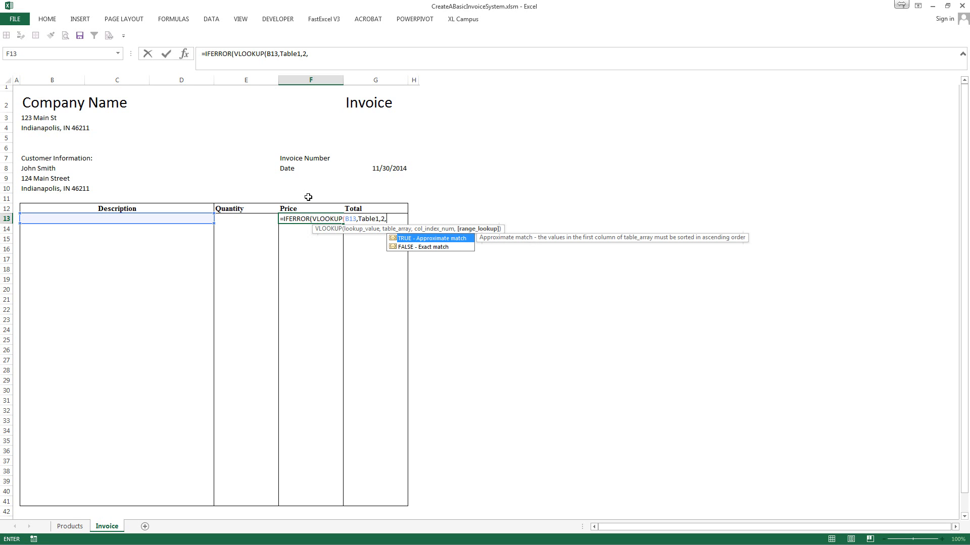
pyautogui.write('0)')
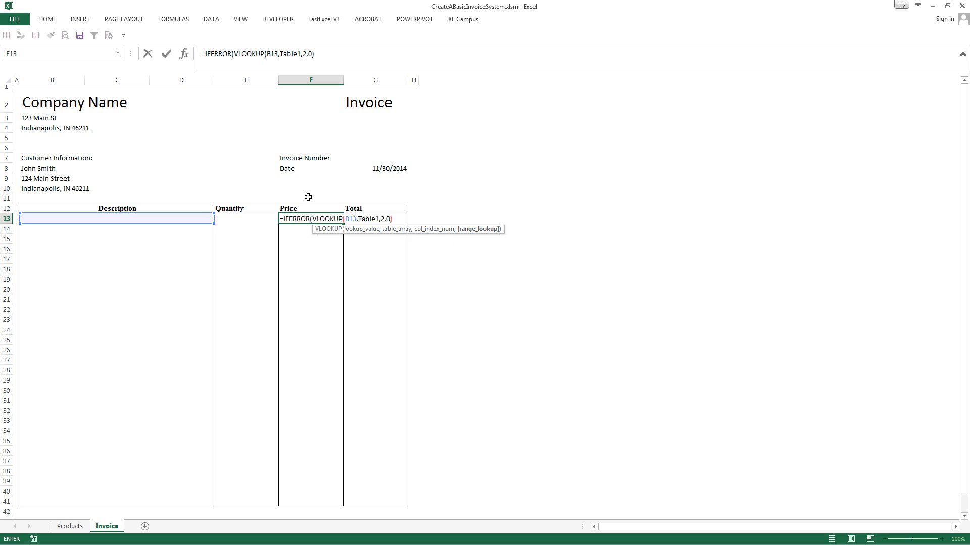
pyautogui.press('BackSpace')
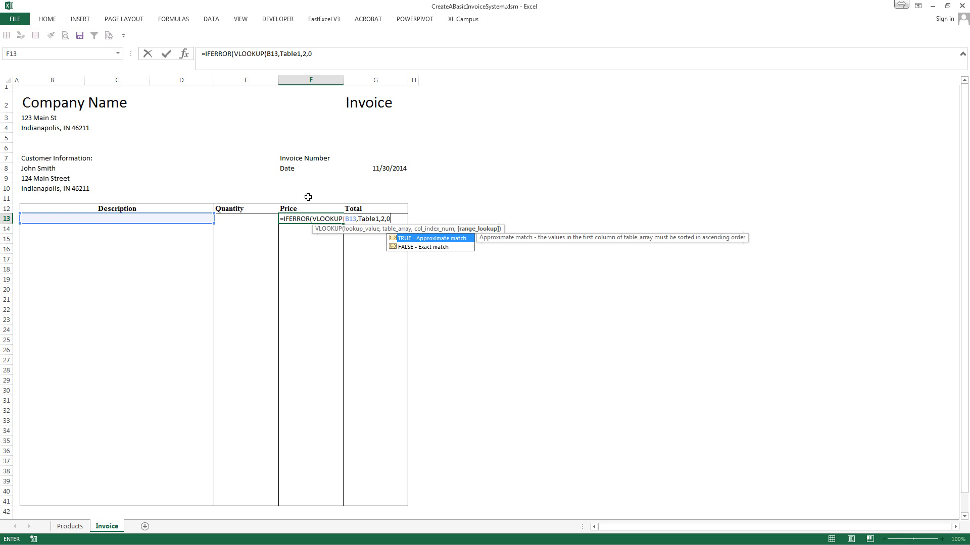
pyautogui.write(')')
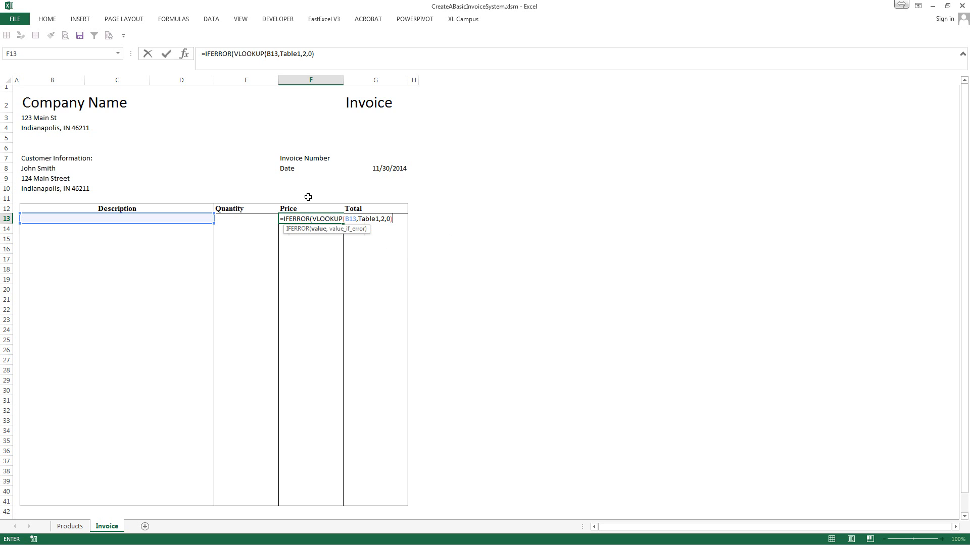
pyautogui.write(',')
pyautogui.hotkey('ctrl', 'Return')
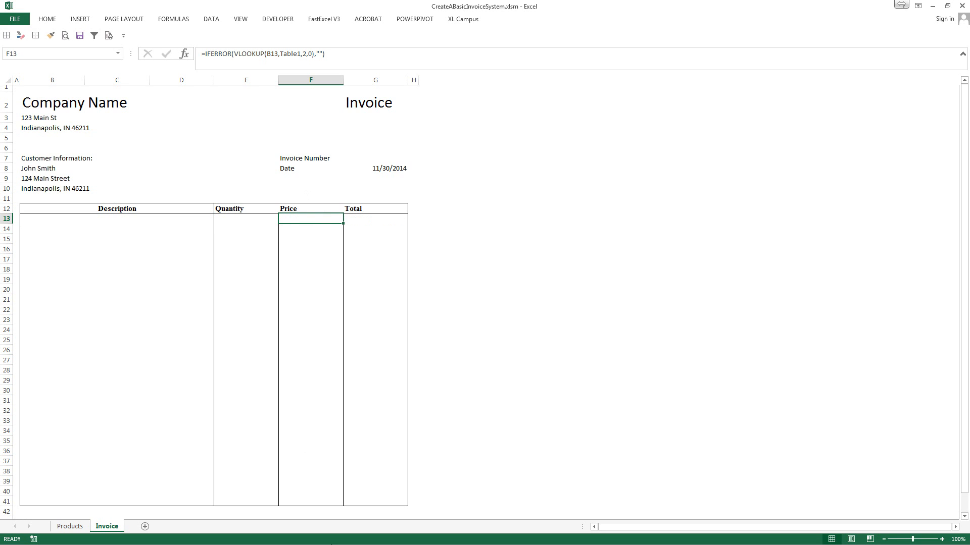
# - Copy the F13 price formula down through F41, filling without formatting so the cell borders are not copied
pyautogui.keyDown('shift'); pyautogui.click(314, 500); pyautogui.keyUp('shift')
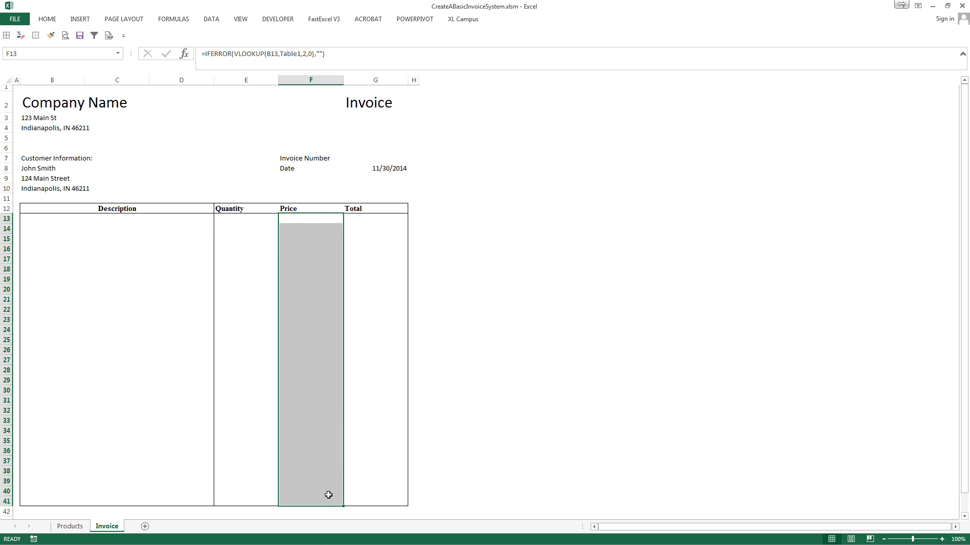
pyautogui.press('F2')
pyautogui.hotkey('ctrl', 'Return')
pyautogui.click(325, 217)
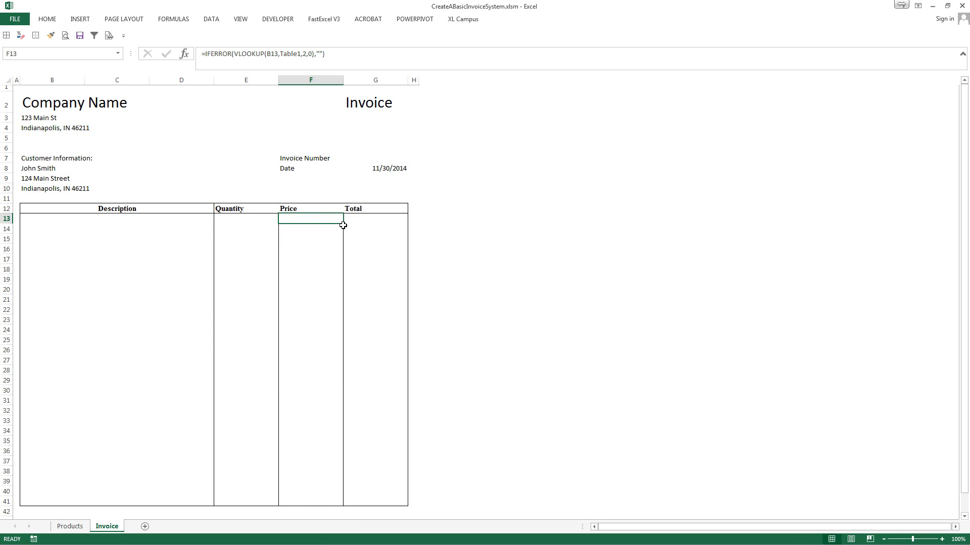
pyautogui.moveTo(343, 226); pyautogui.dragTo(335, 504)
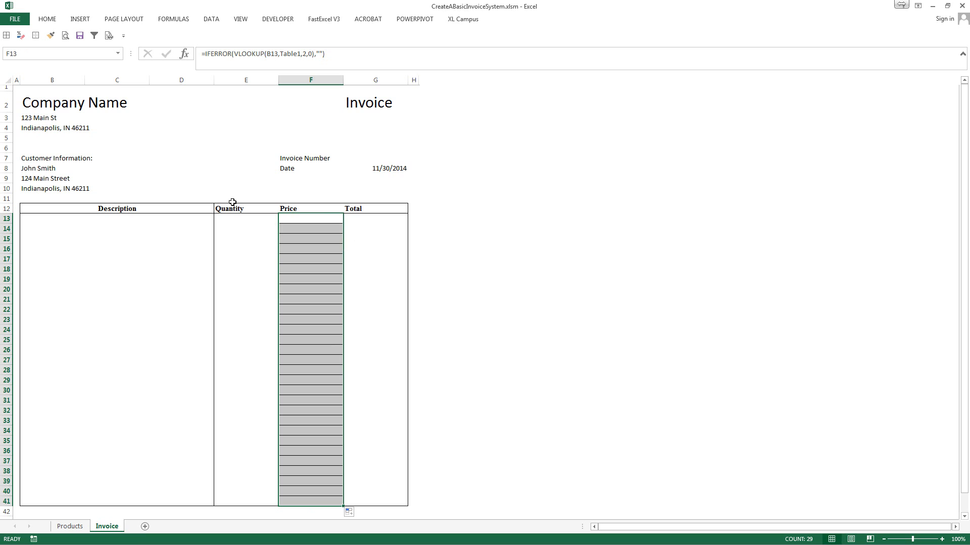
pyautogui.click(352, 513)
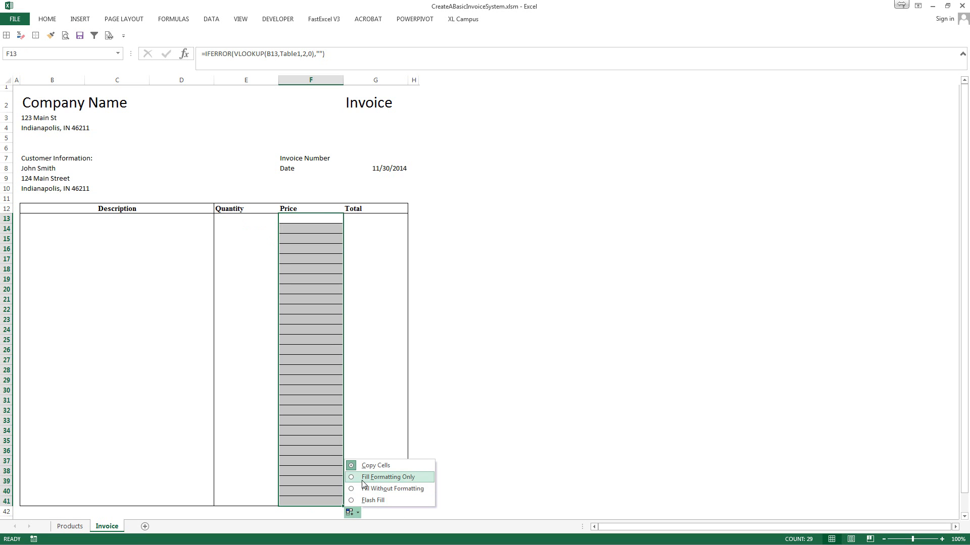
pyautogui.click(356, 489)
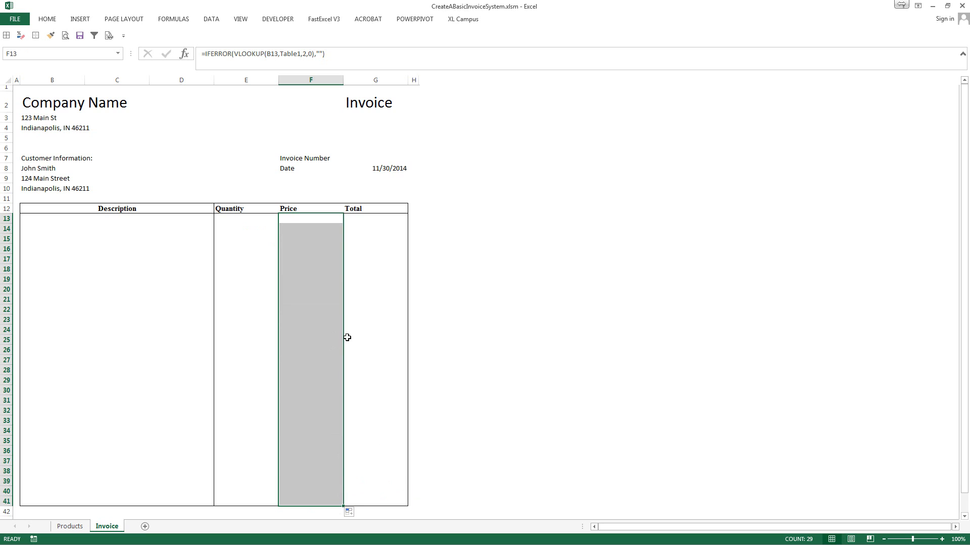
# - Enter =IF(F13,F13*E13,"") in the first Total cell, G13
pyautogui.click(368, 219)
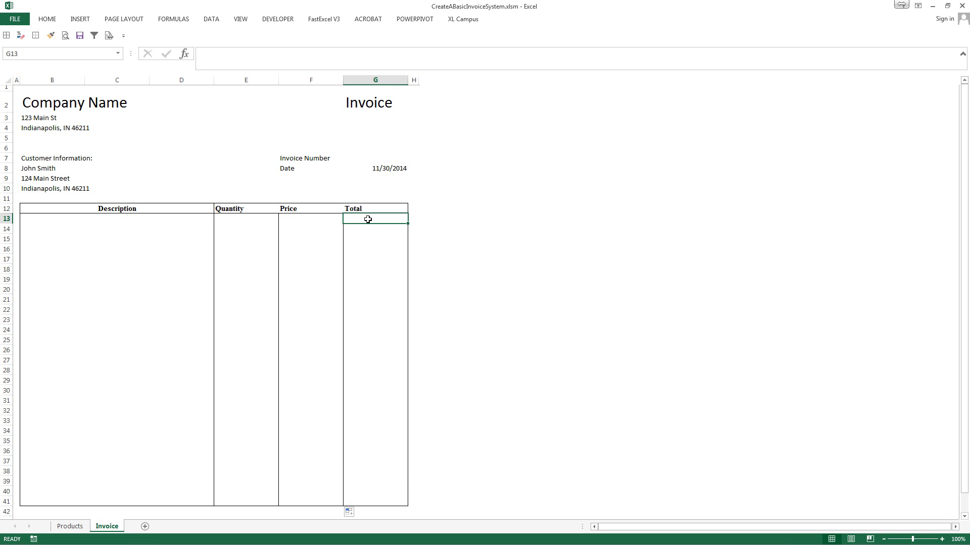
pyautogui.write('=if')
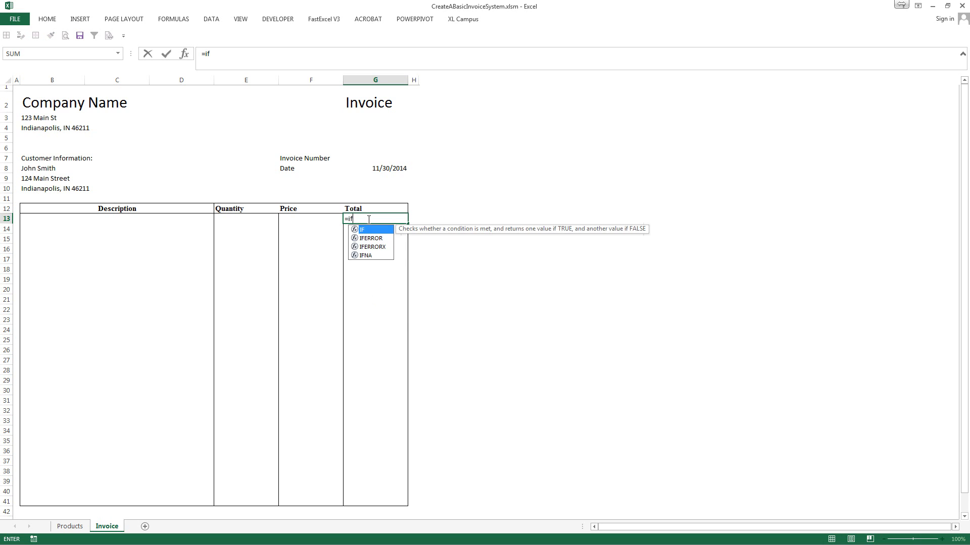
pyautogui.press('Tab')
pyautogui.press('Left')
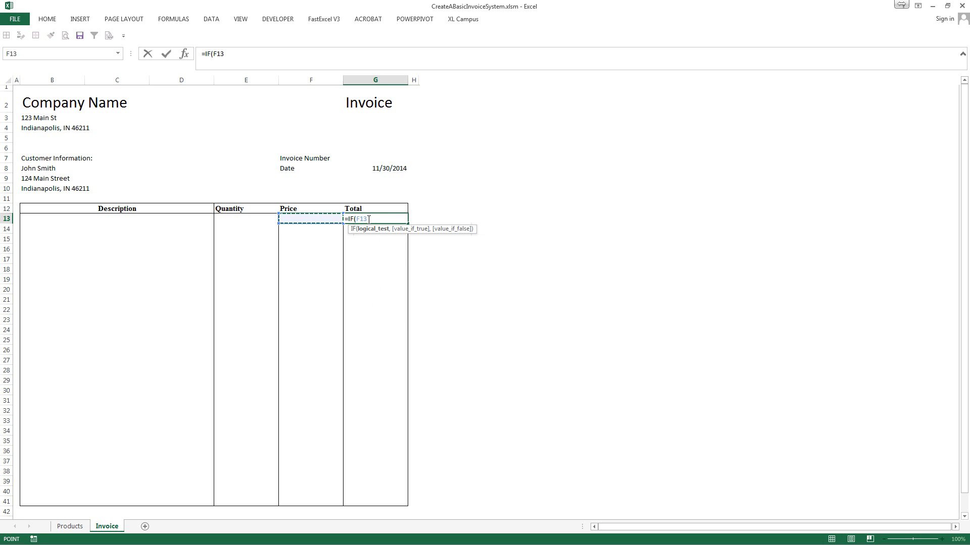
pyautogui.write('=')
pyautogui.write(',')
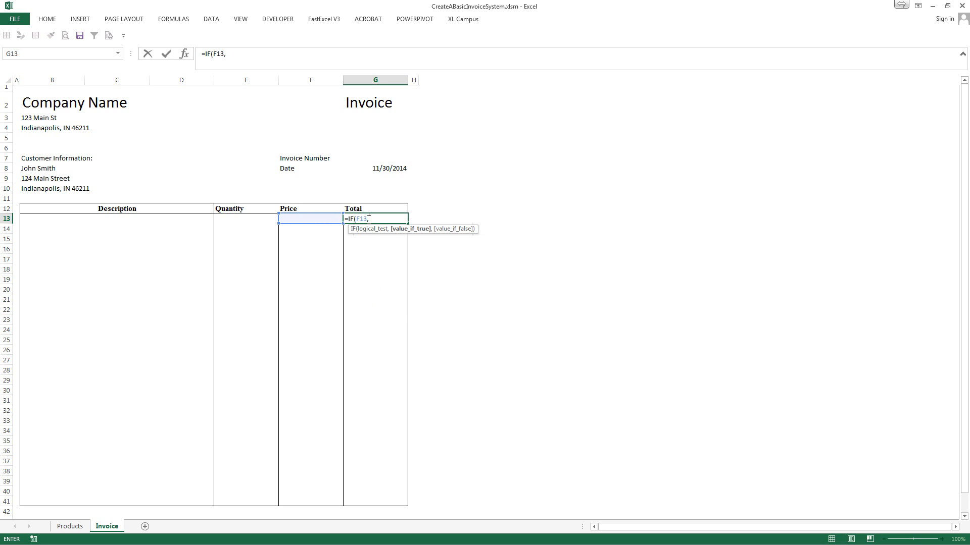
pyautogui.press('Left')
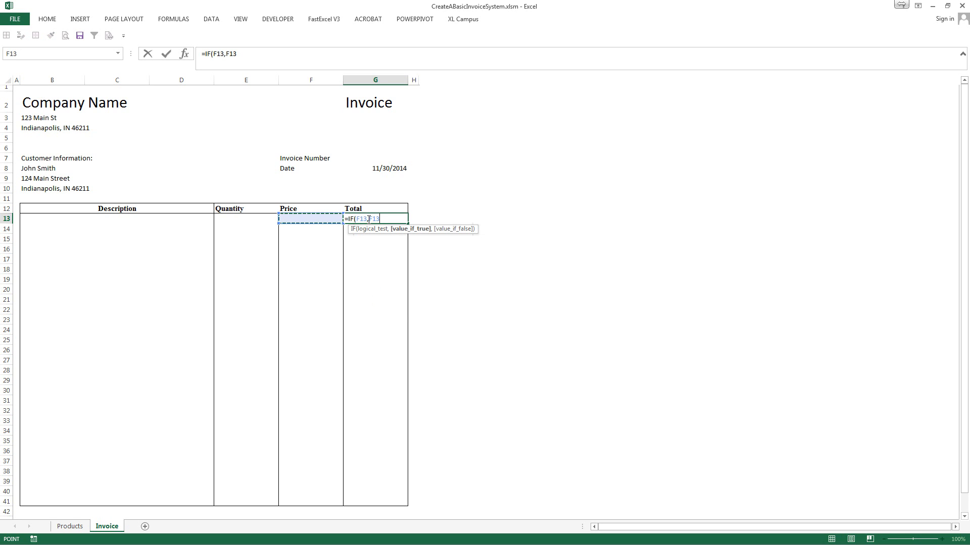
pyautogui.write('*')
pyautogui.press('Left')
pyautogui.press('Left')
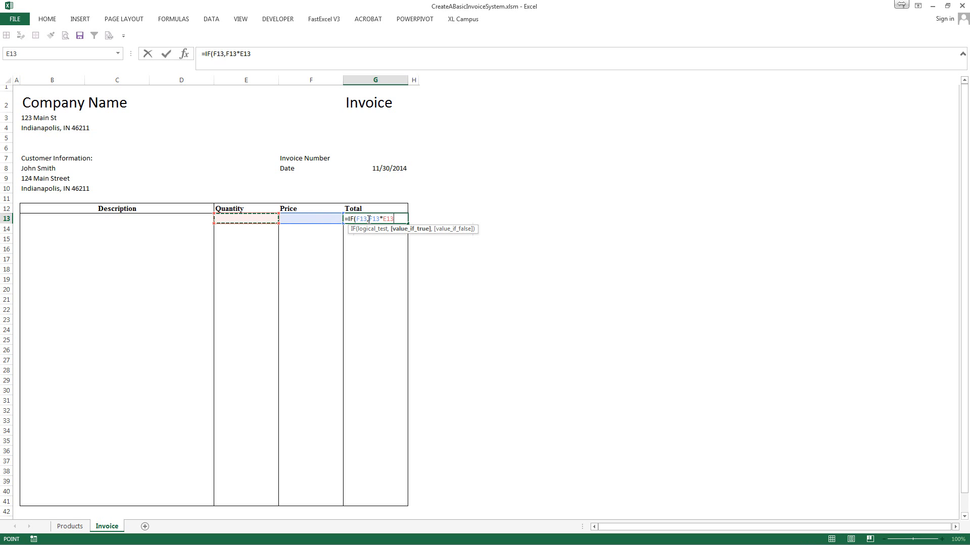
pyautogui.write(',')
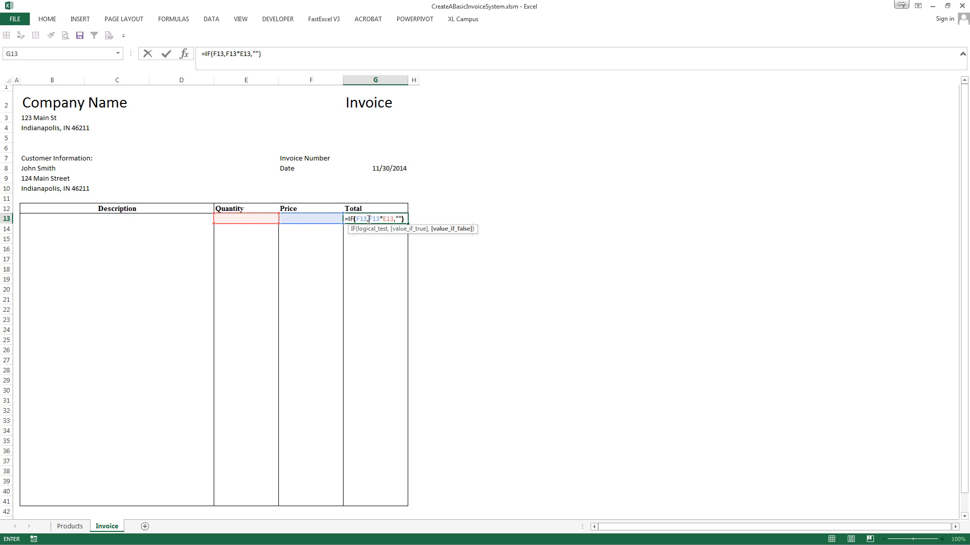
pyautogui.hotkey('ctrl', 'Return')
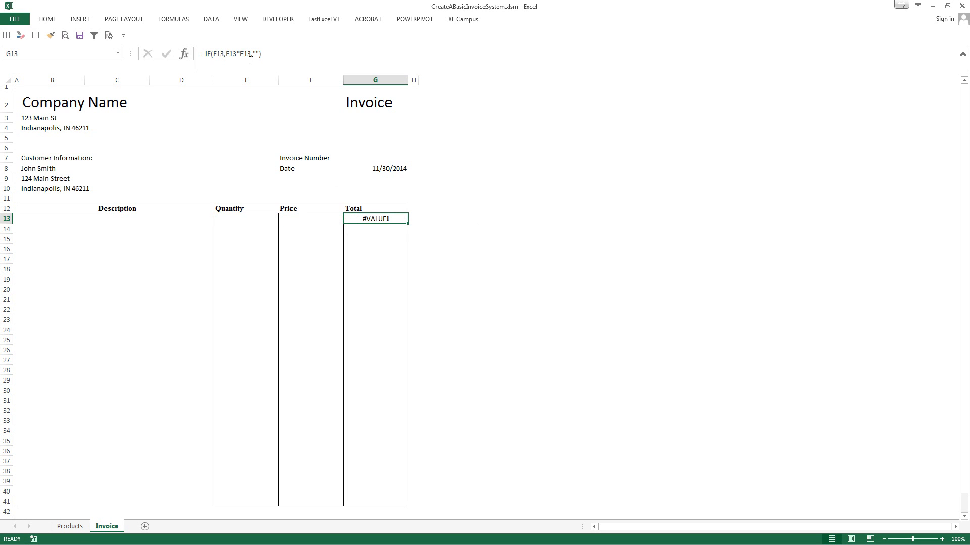
# - Change the logical test of the G13 formula to F13<>"", giving =IF(F13<>"",F13*E13,"")
pyautogui.click(221, 54)
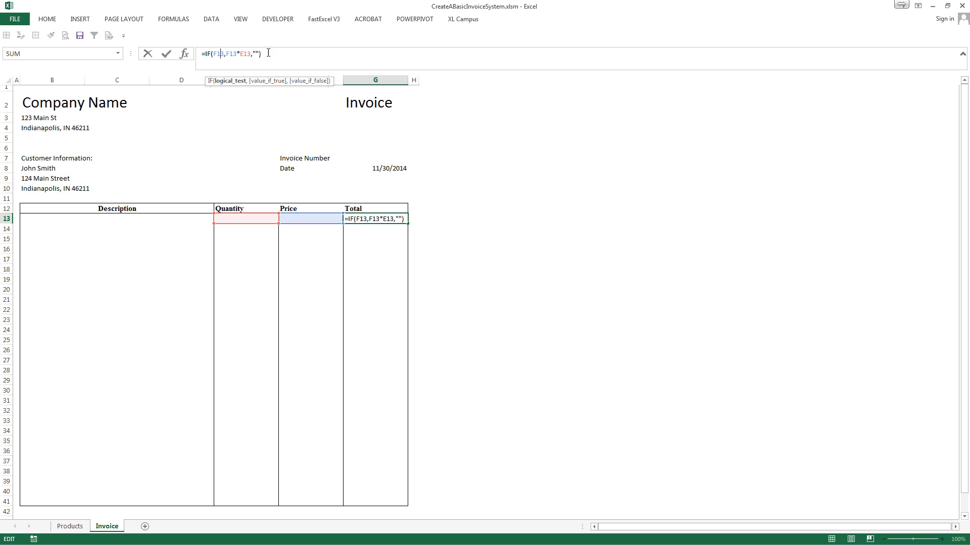
pyautogui.moveTo(268, 53)
pyautogui.mouseDown()
pyautogui.moveTo(212, 59)
pyautogui.moveTo(273, 58)
pyautogui.mouseUp()
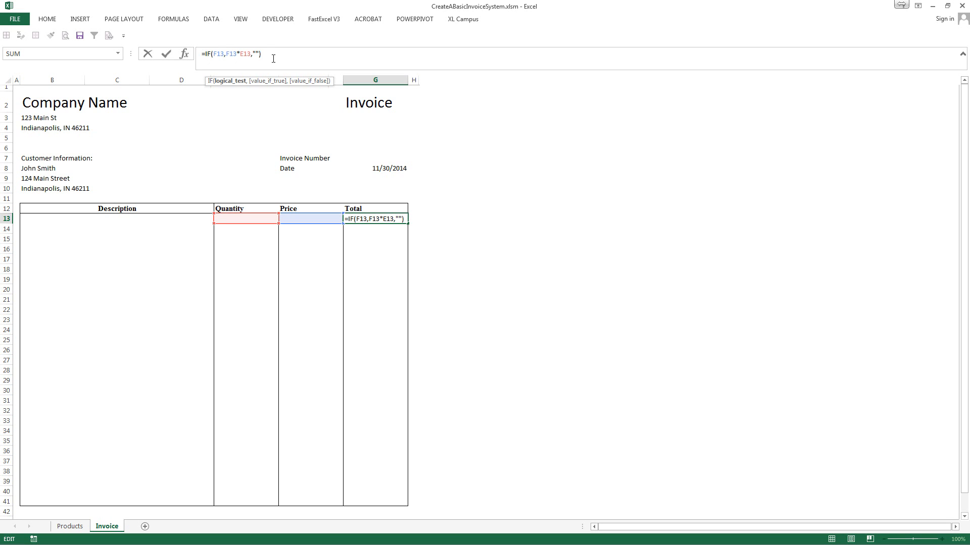
pyautogui.click(223, 54)
pyautogui.write('<>""')
pyautogui.hotkey('ctrl', 'Return')
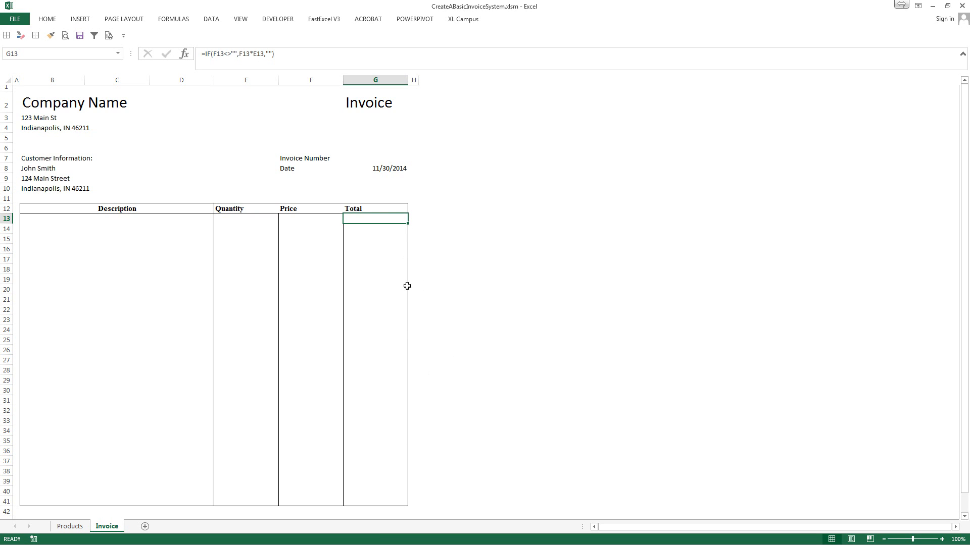
# - Fill the G13 total formula down the Total column through G41
pyautogui.doubleClick(408, 223)
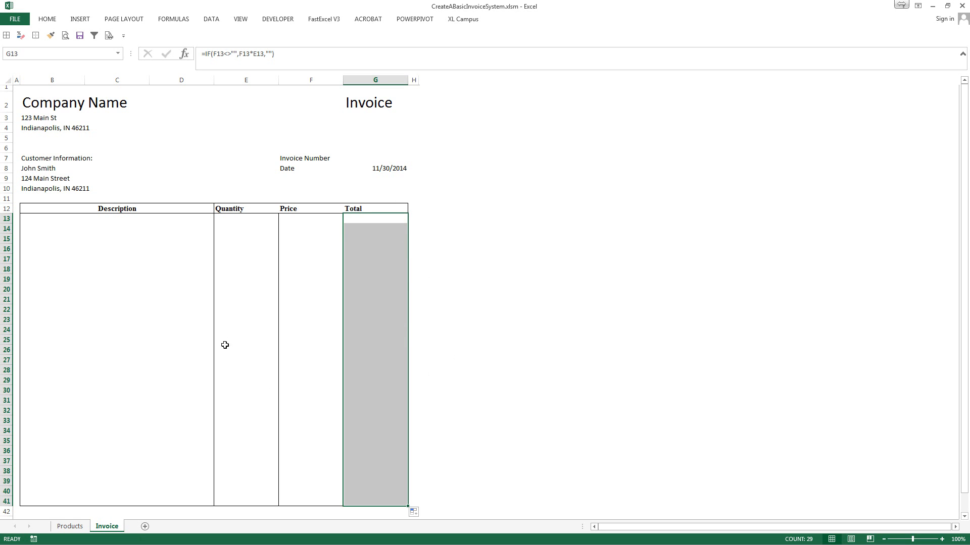
pyautogui.click(363, 217)
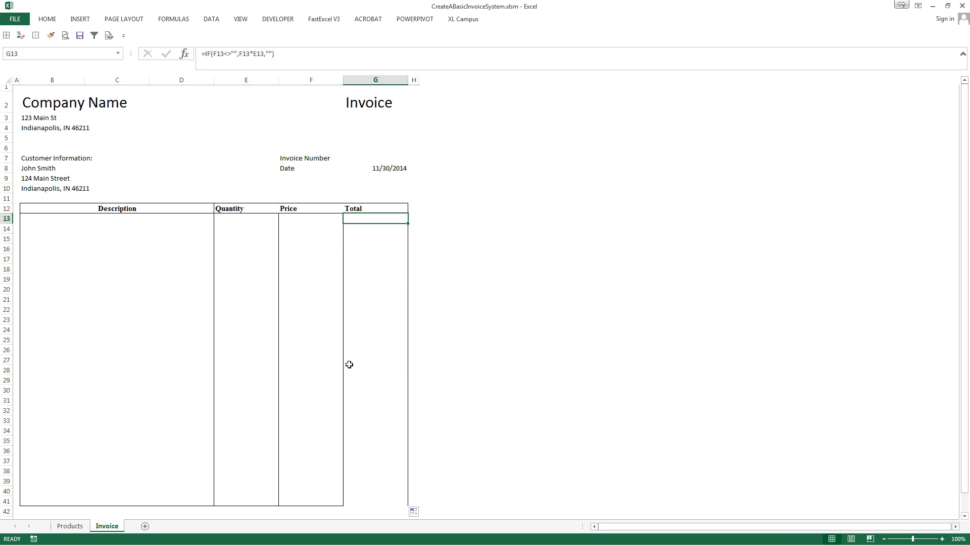
pyautogui.scroll(-2, 364, 457)
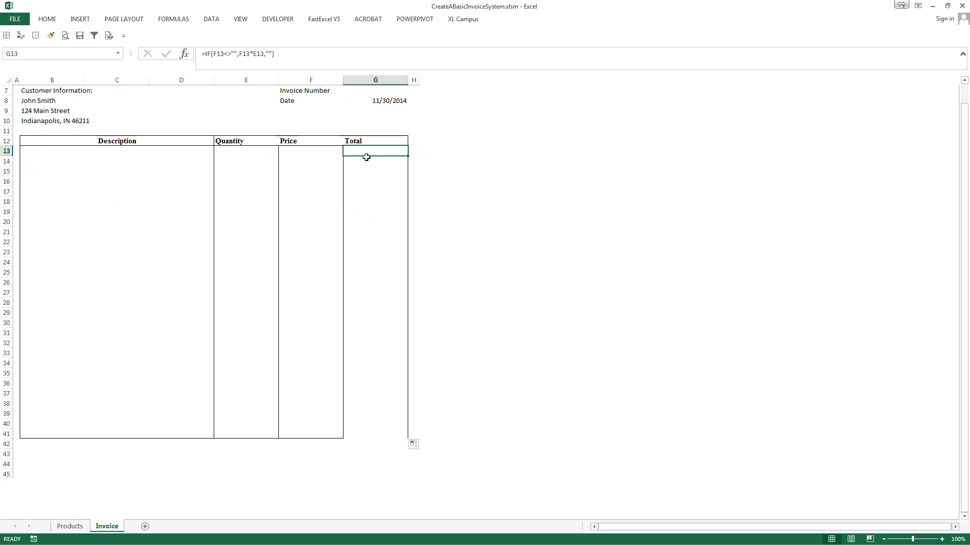
# - Apply an outside border around the Total column, G12:G41
pyautogui.click(365, 443)
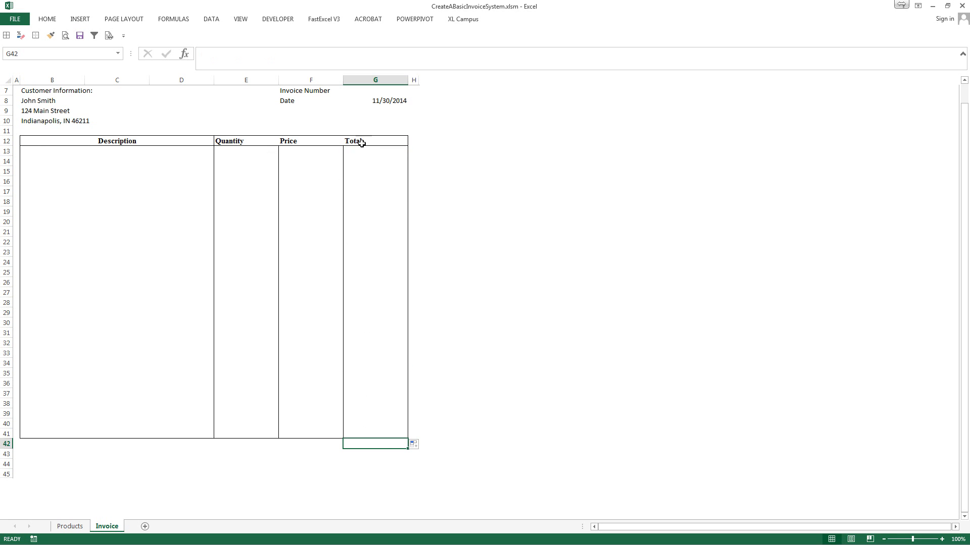
pyautogui.moveTo(359, 141); pyautogui.dragTo(359, 437)
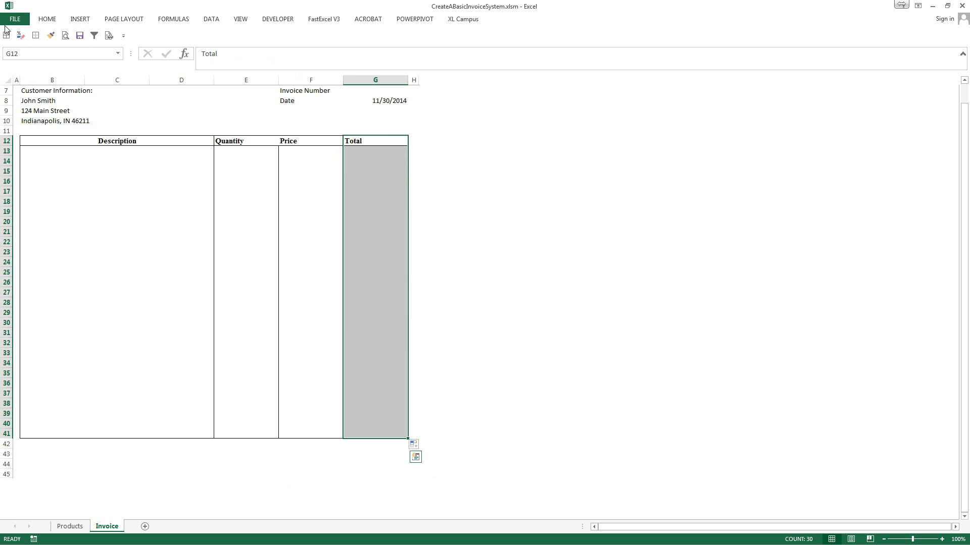
pyautogui.click(33, 38)
pyautogui.moveTo(289, 143); pyautogui.dragTo(294, 434)
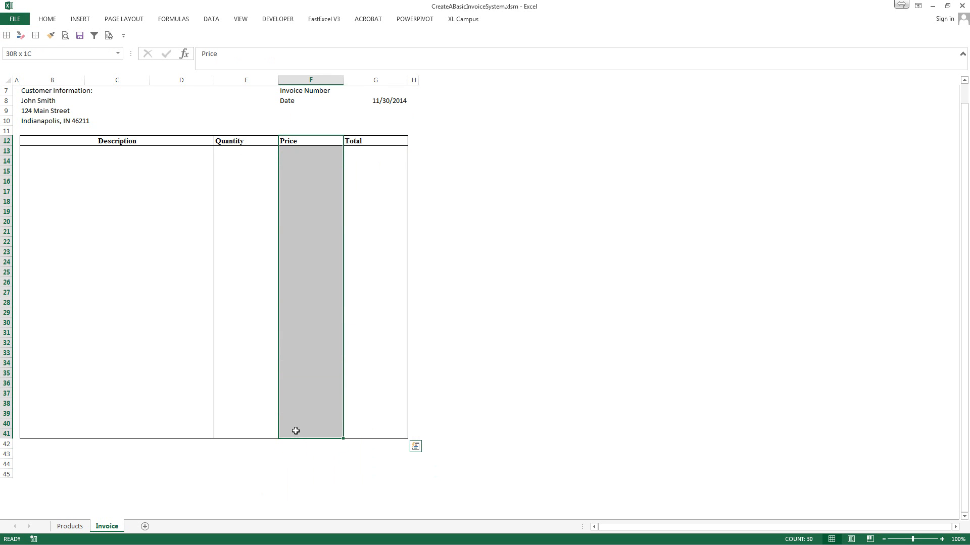
pyautogui.click(276, 203)
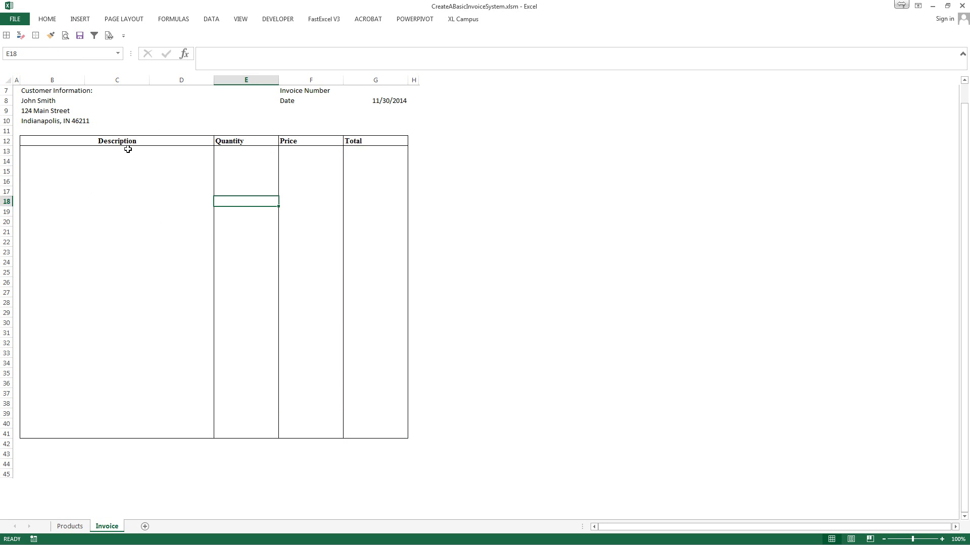
pyautogui.click(374, 159)
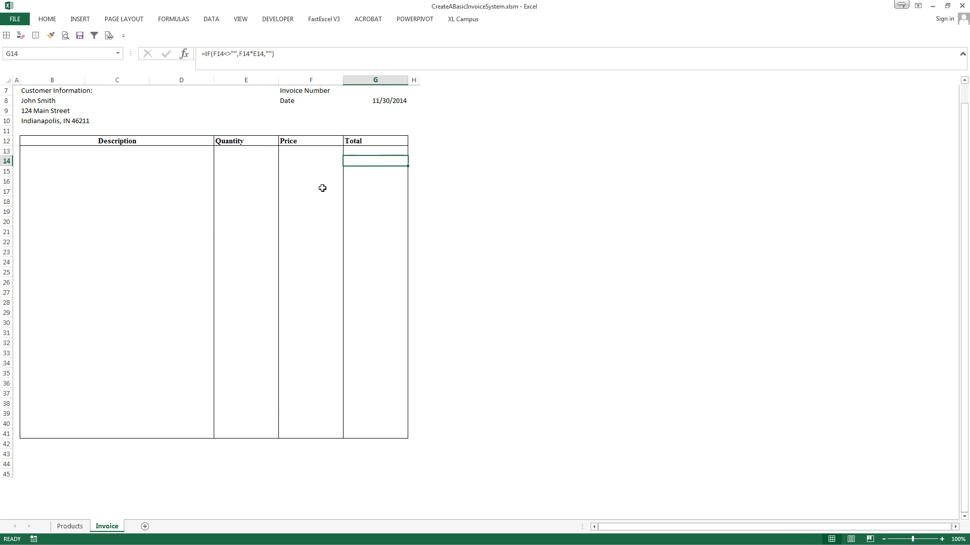
pyautogui.click(310, 445)
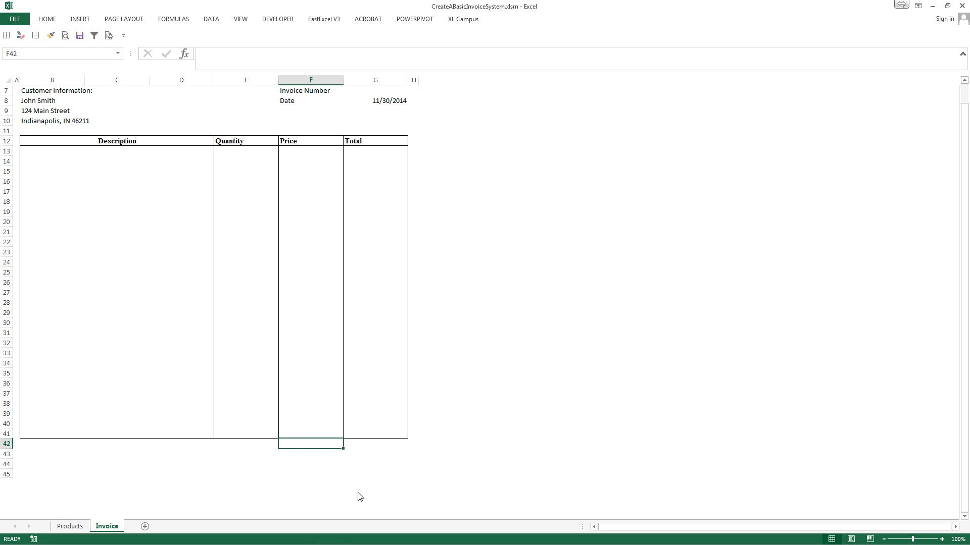
pyautogui.write('Sub')
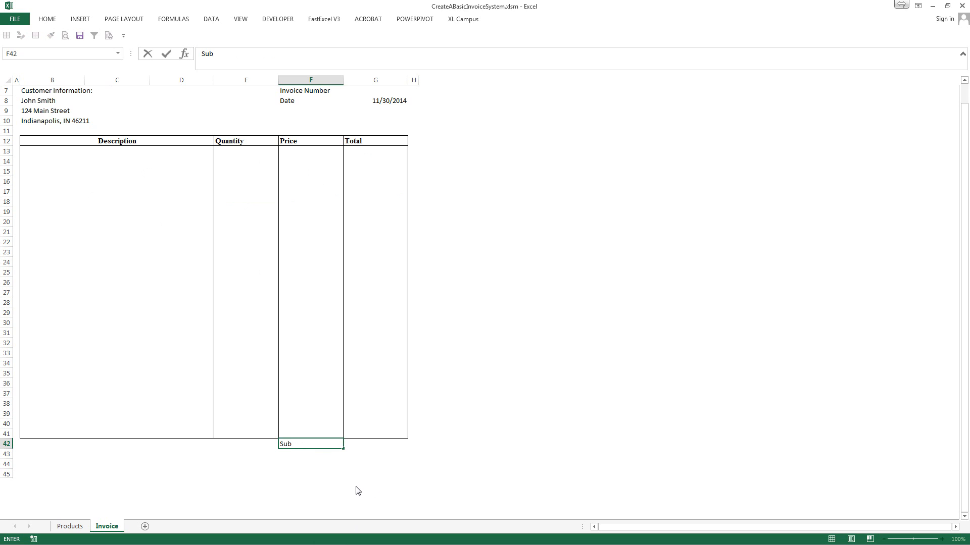
pyautogui.write(' tot')
pyautogui.press('BackSpace')
pyautogui.press('BackSpace')
pyautogui.press('Escape')
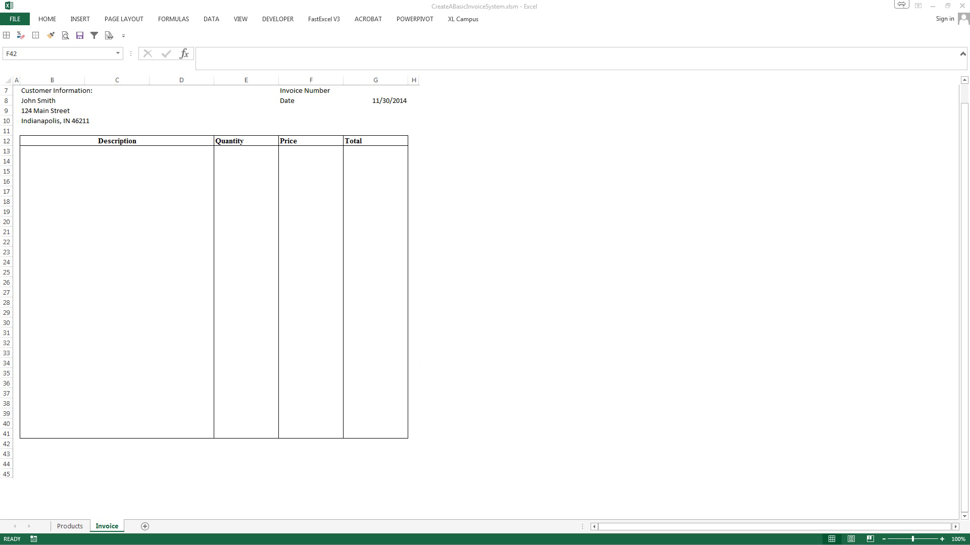
# - Label cell F42 Subtotal and enter =SUM(G13:G41) beside it in G42
pyautogui.click(386, 371)
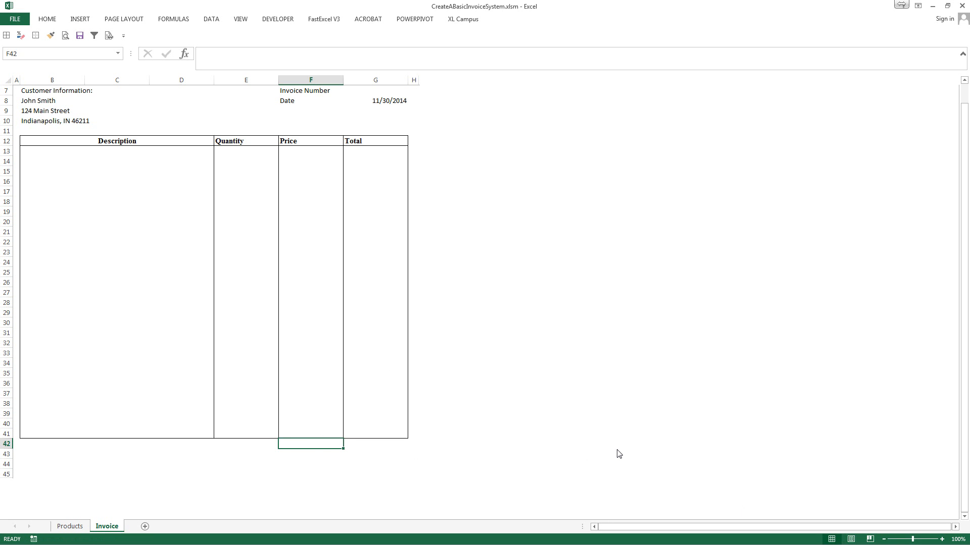
pyautogui.write('Sub')
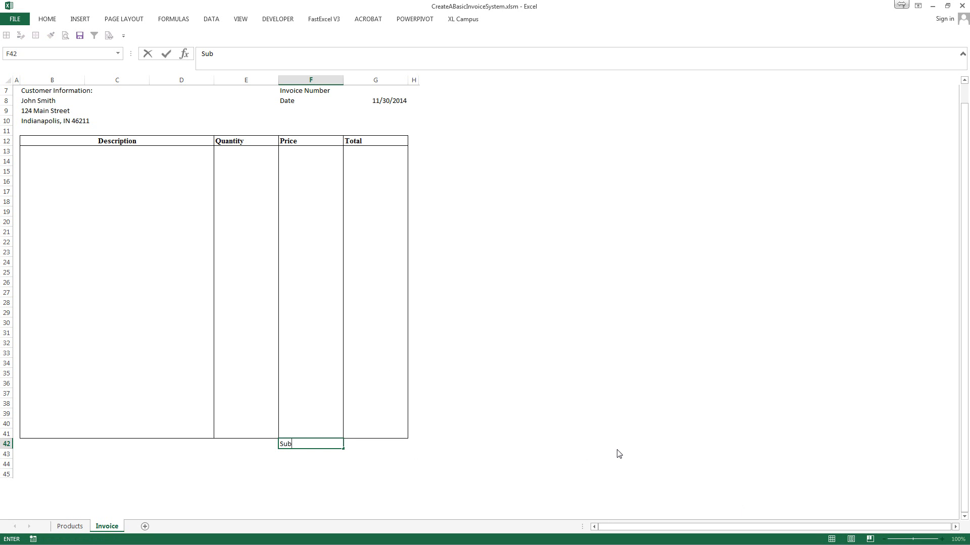
pyautogui.write('total')
pyautogui.press('Tab')
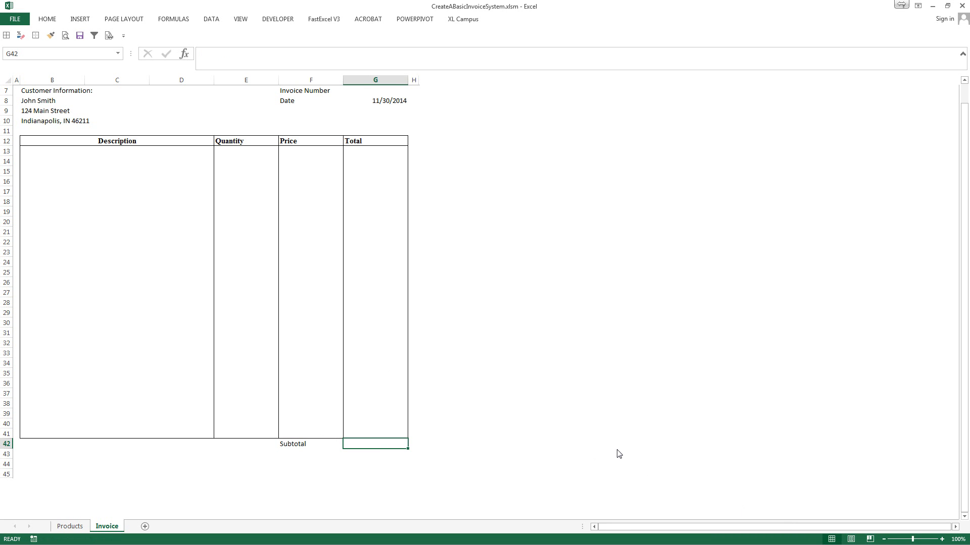
pyautogui.hotkey('alt', '=')
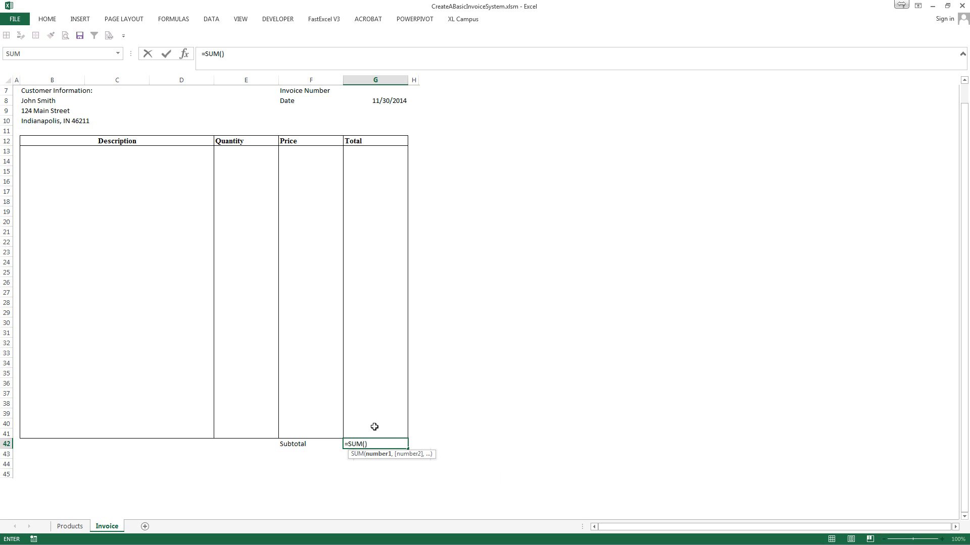
pyautogui.moveTo(379, 432); pyautogui.dragTo(364, 147)
pyautogui.hotkey('ctrl', 'Return')
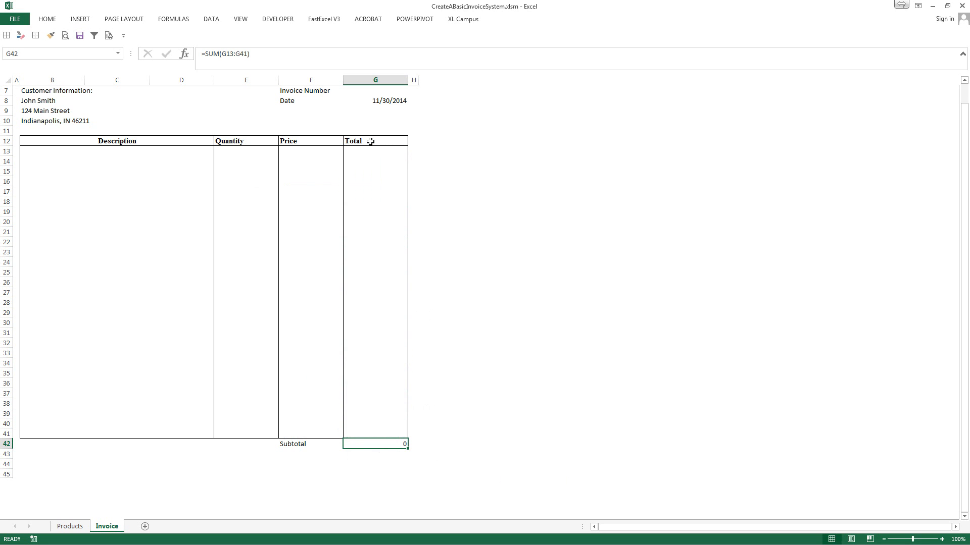
# - Apply all borders to every cell of the subtotal block F42:G45
pyautogui.click(299, 444)
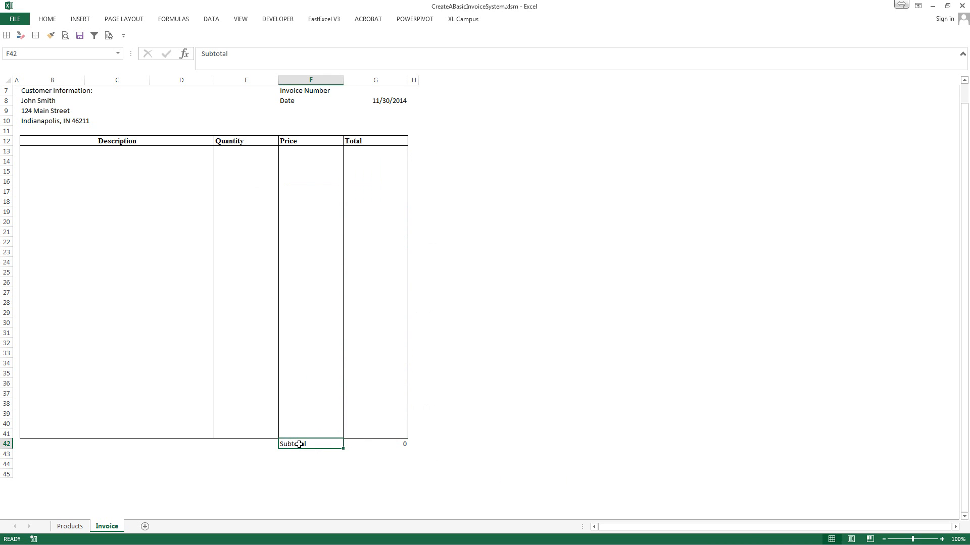
pyautogui.moveTo(299, 443); pyautogui.dragTo(387, 471)
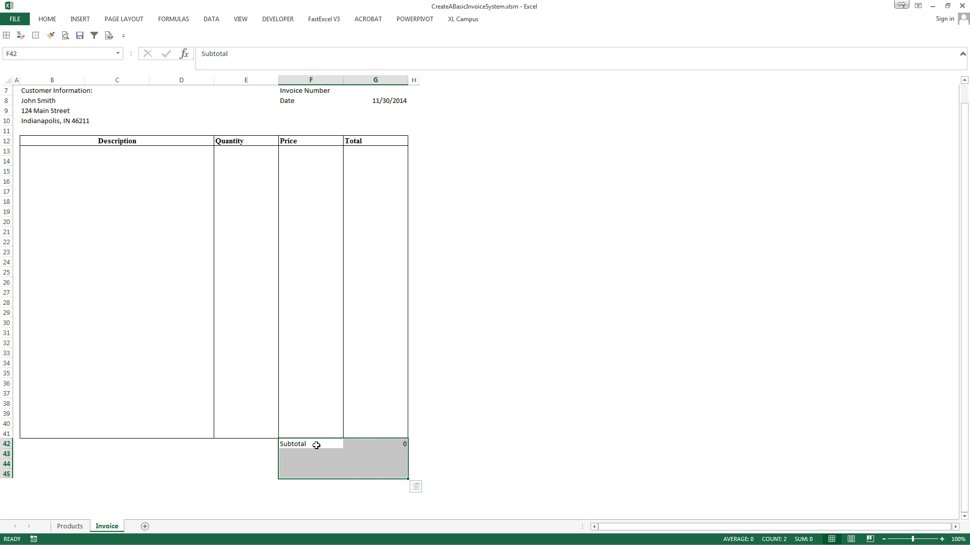
pyautogui.moveTo(316, 445); pyautogui.dragTo(375, 443)
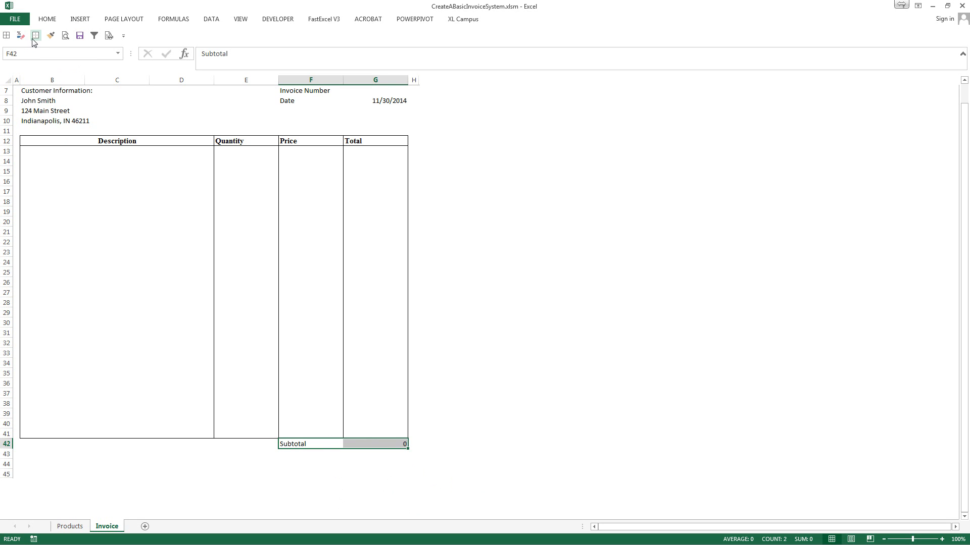
pyautogui.moveTo(323, 444); pyautogui.dragTo(360, 476)
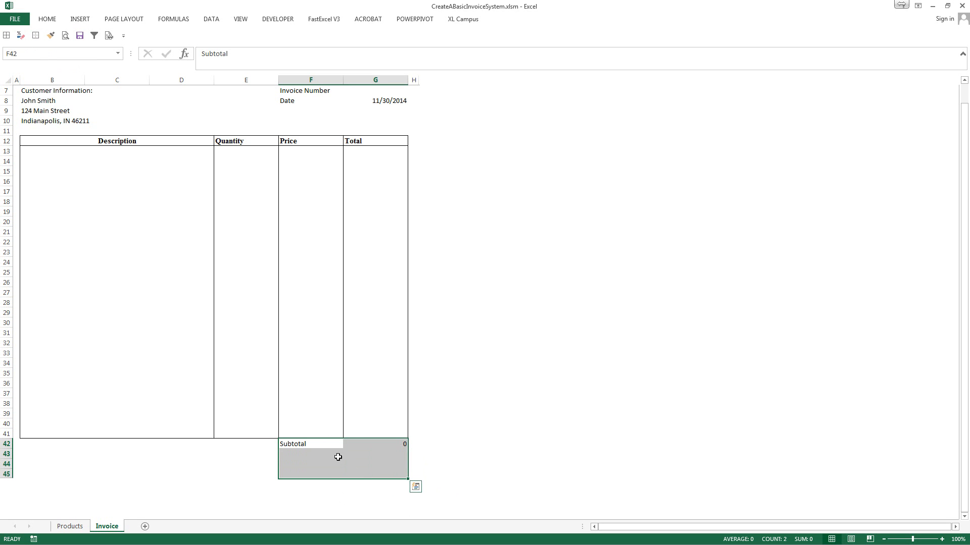
pyautogui.click(6, 36)
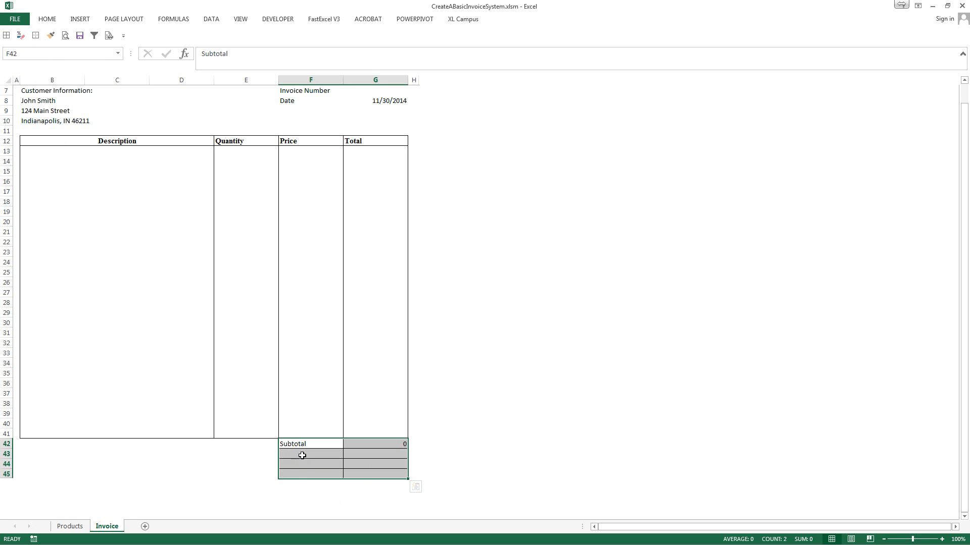
pyautogui.click(302, 455)
pyautogui.click(243, 447)
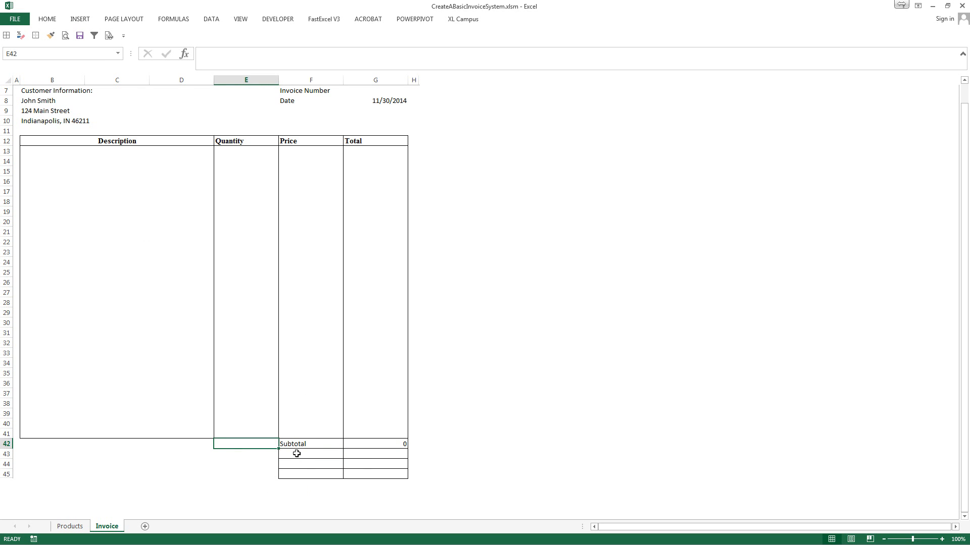
# - Clear the formatting from the subtotal block F42:G45
pyautogui.moveTo(298, 442); pyautogui.dragTo(356, 443)
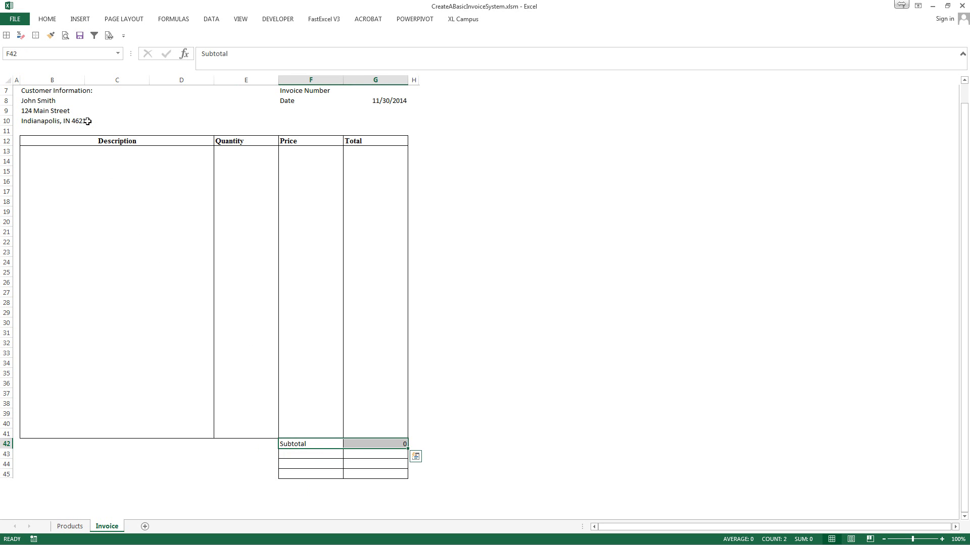
pyautogui.moveTo(316, 443); pyautogui.dragTo(390, 475)
pyautogui.click(50, 35)
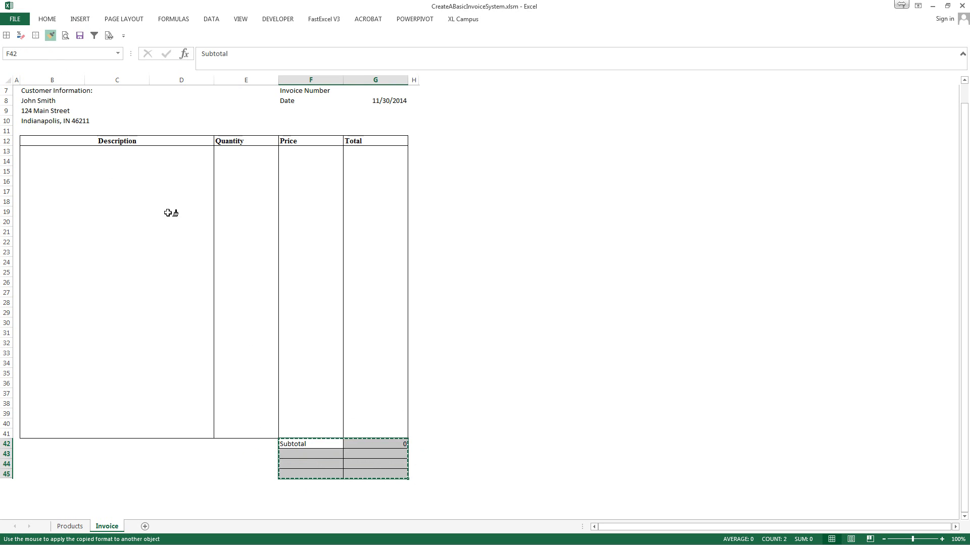
pyautogui.press('Escape')
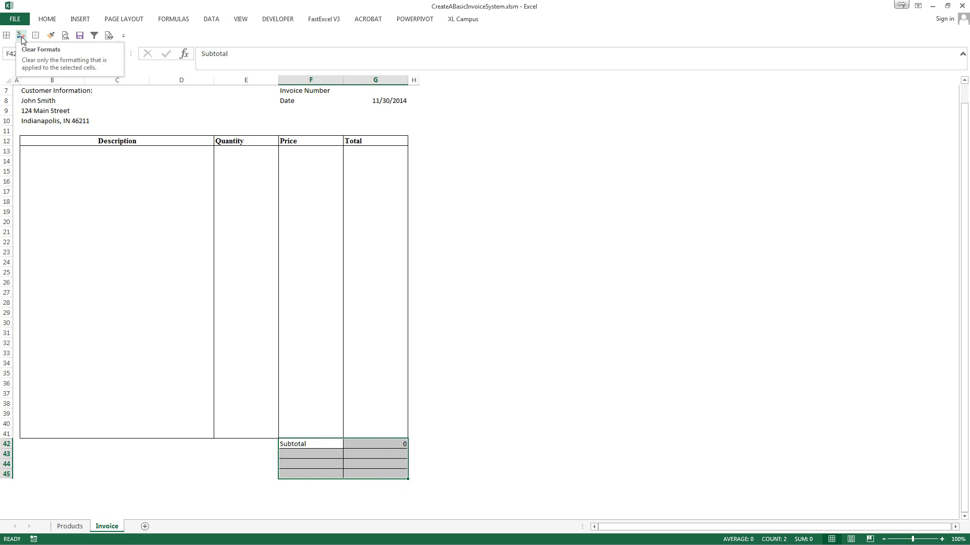
pyautogui.click(44, 18)
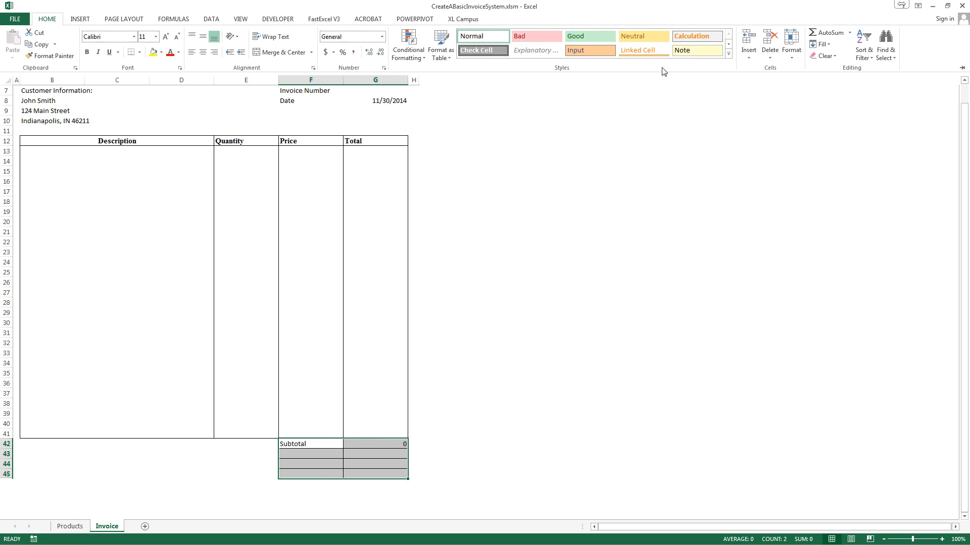
pyautogui.click(815, 57)
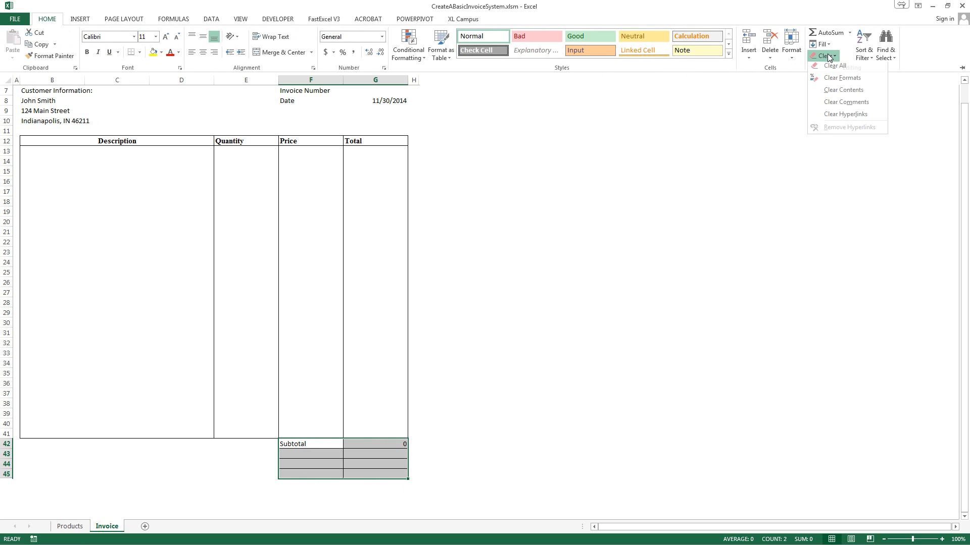
pyautogui.click(836, 80)
# - Apply a separate outside border to each of the row ranges F42:G42, F43:G43 and F44:G44
pyautogui.click(293, 443)
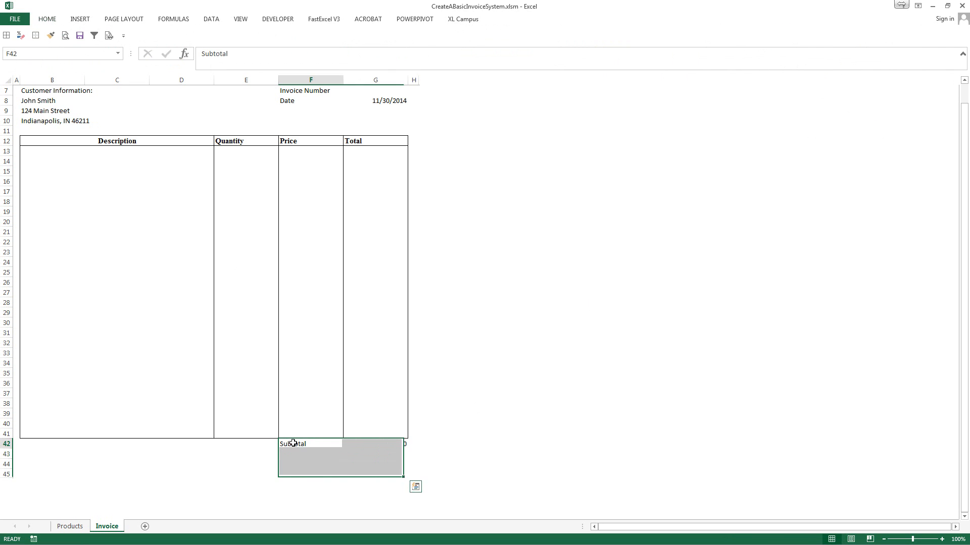
pyautogui.moveTo(292, 444); pyautogui.dragTo(391, 440)
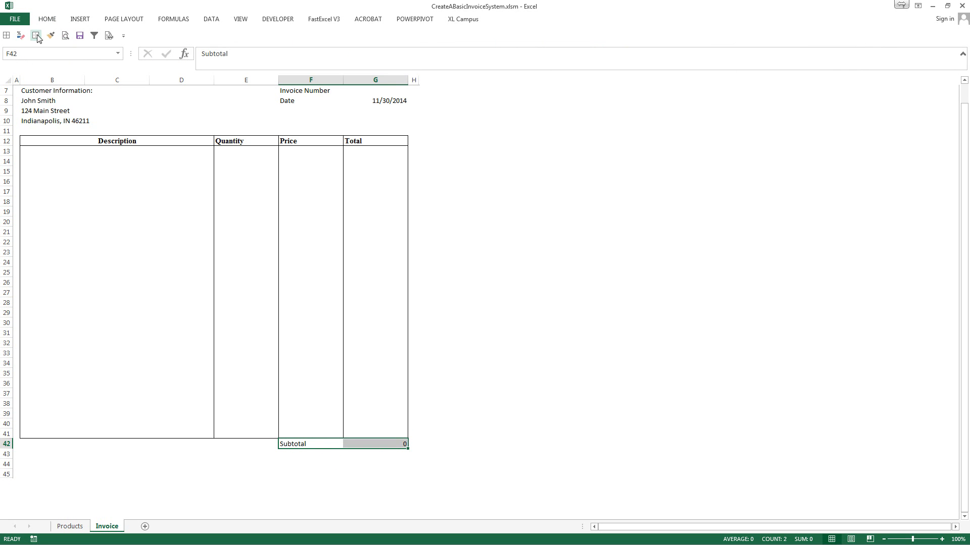
pyautogui.click(290, 455)
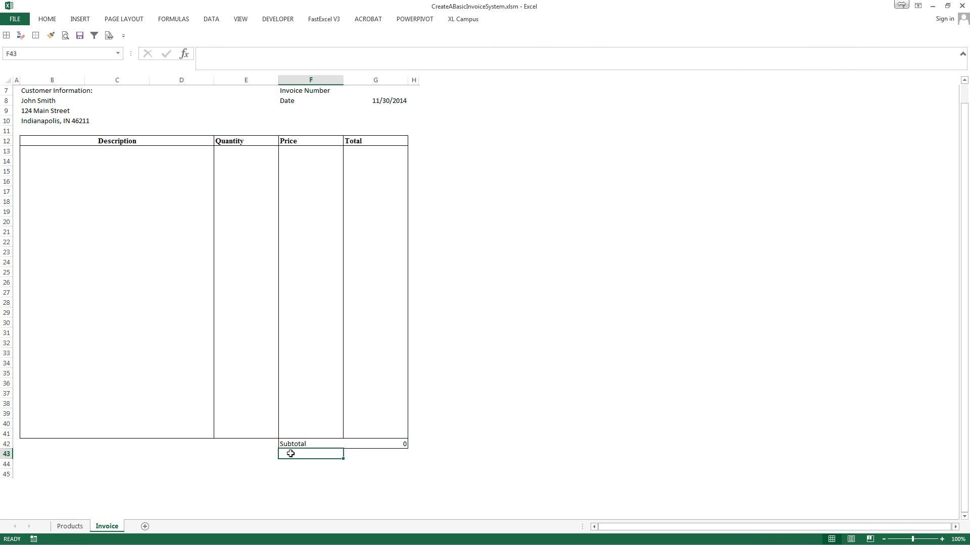
pyautogui.moveTo(290, 454); pyautogui.dragTo(370, 453)
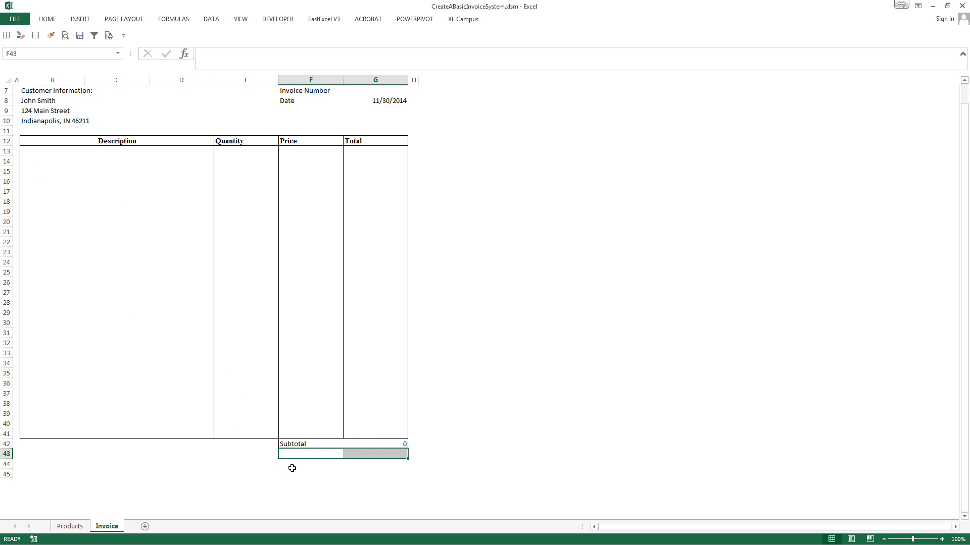
pyautogui.moveTo(291, 464); pyautogui.dragTo(378, 463)
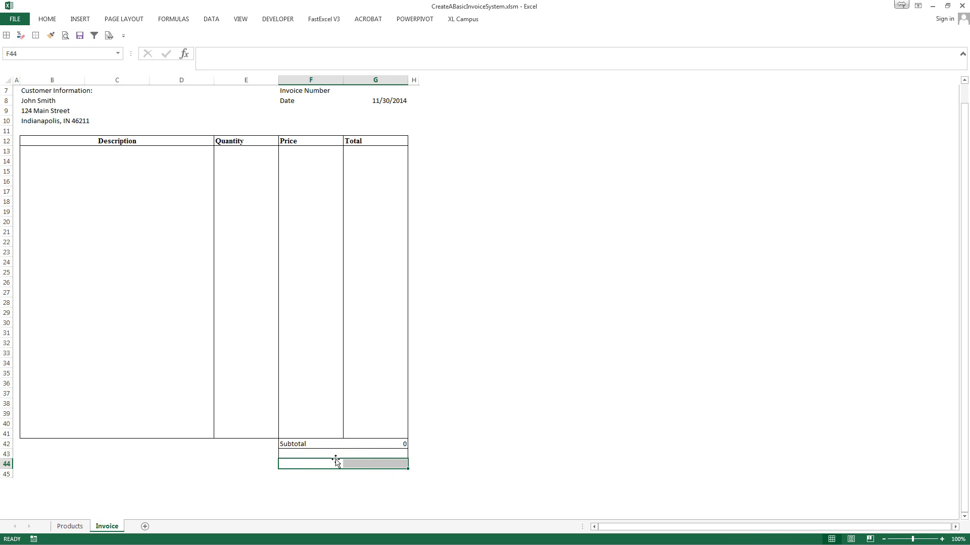
pyautogui.click(338, 477)
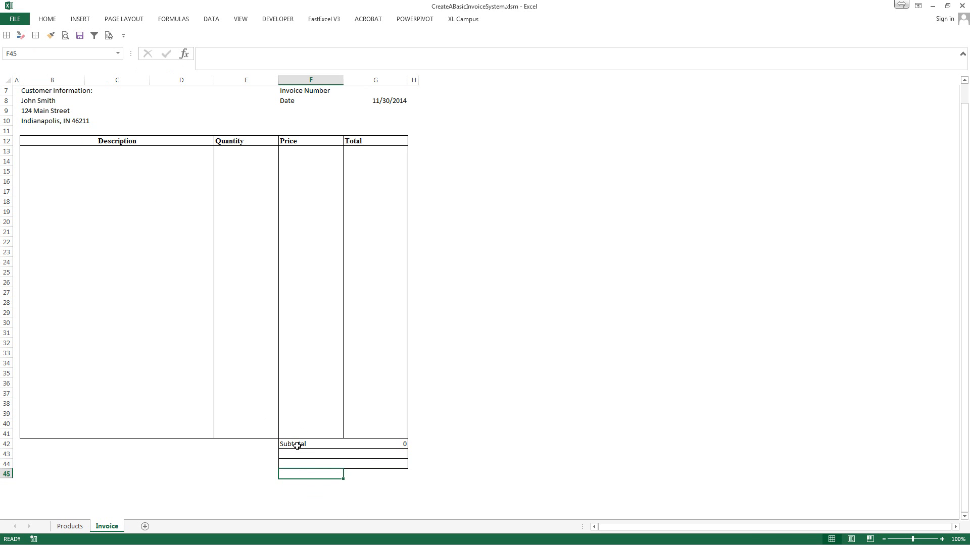
# - Clear the formatting from F42:G44 and outline G42:G44 and F42:F44 with separate outside borders
pyautogui.moveTo(291, 444); pyautogui.dragTo(368, 463)
pyautogui.click(18, 35)
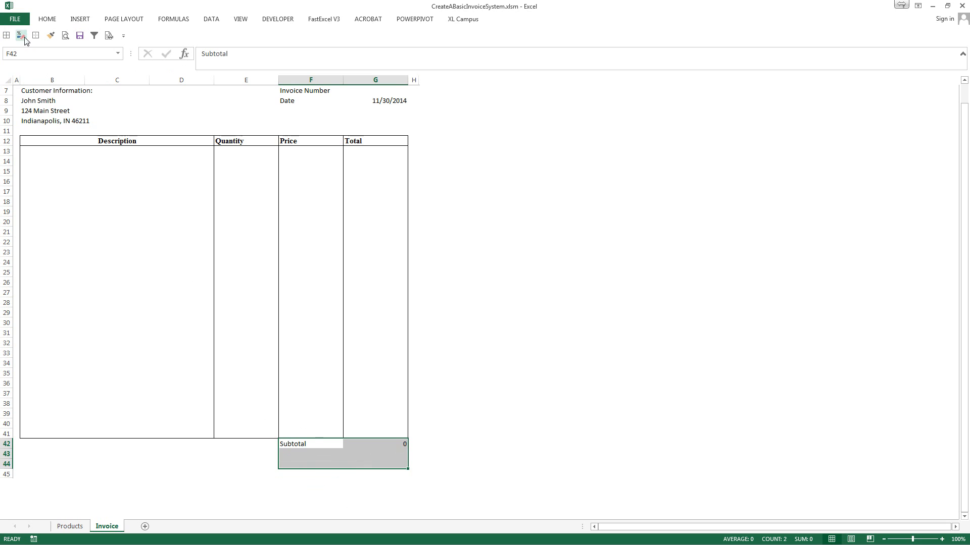
pyautogui.moveTo(305, 443); pyautogui.dragTo(310, 466)
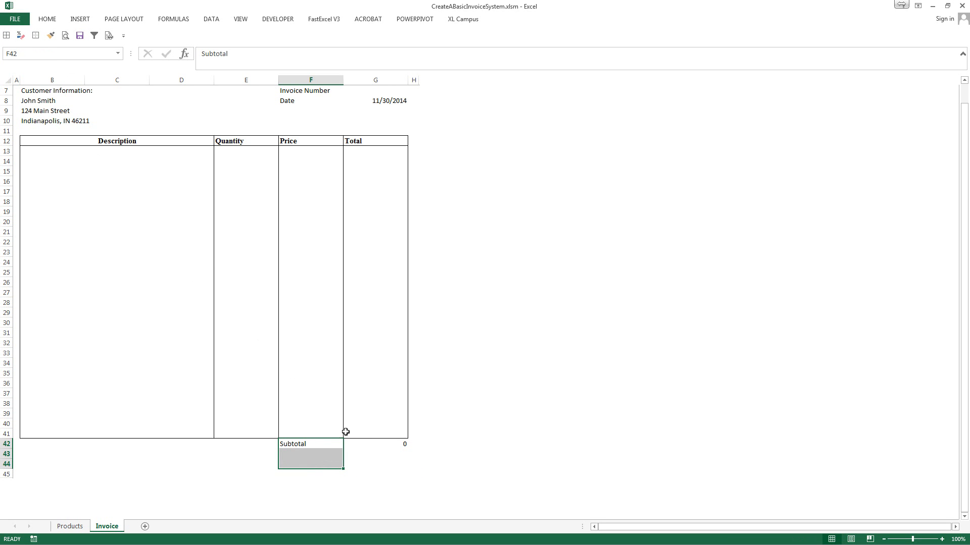
pyautogui.moveTo(363, 444); pyautogui.dragTo(364, 464)
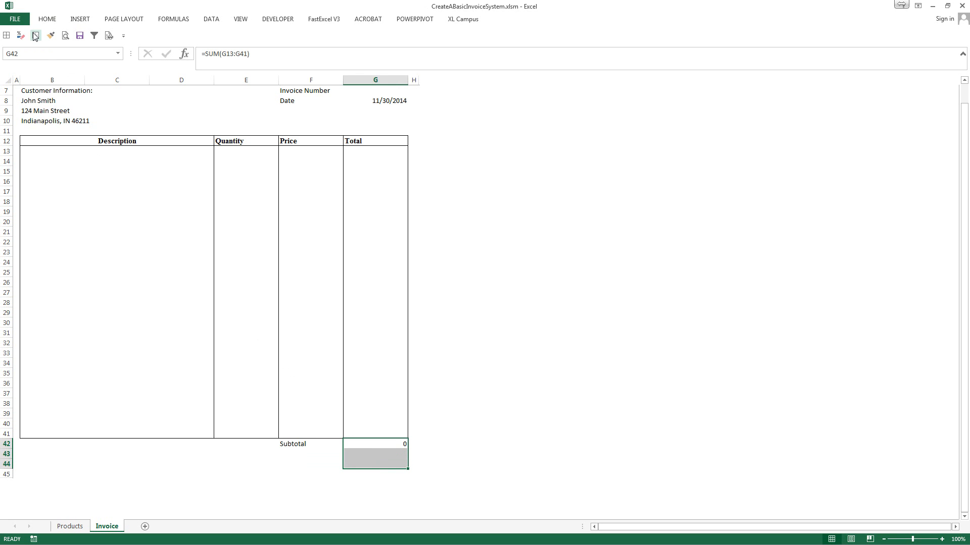
pyautogui.moveTo(310, 445)
pyautogui.mouseDown()
pyautogui.moveTo(313, 470)
pyautogui.moveTo(314, 461)
pyautogui.mouseUp()
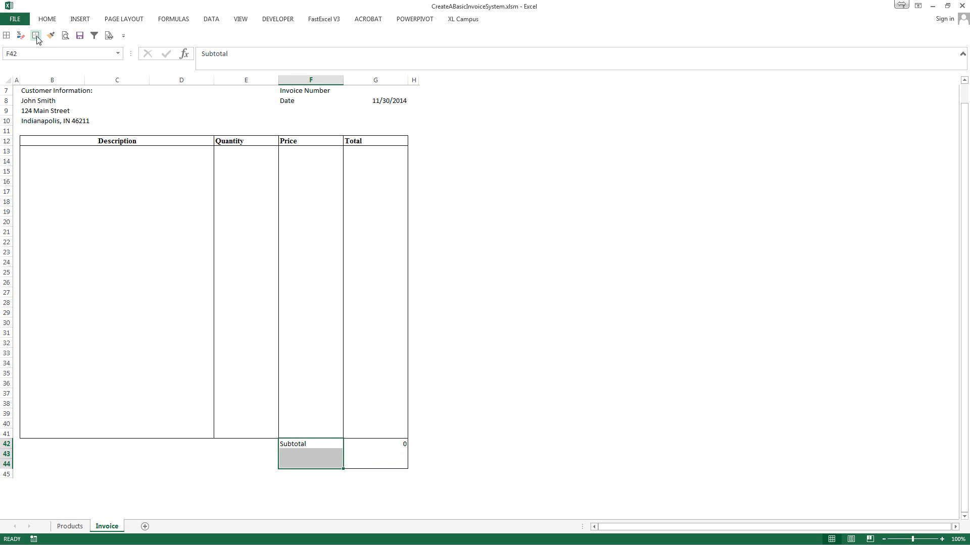
pyautogui.click(248, 461)
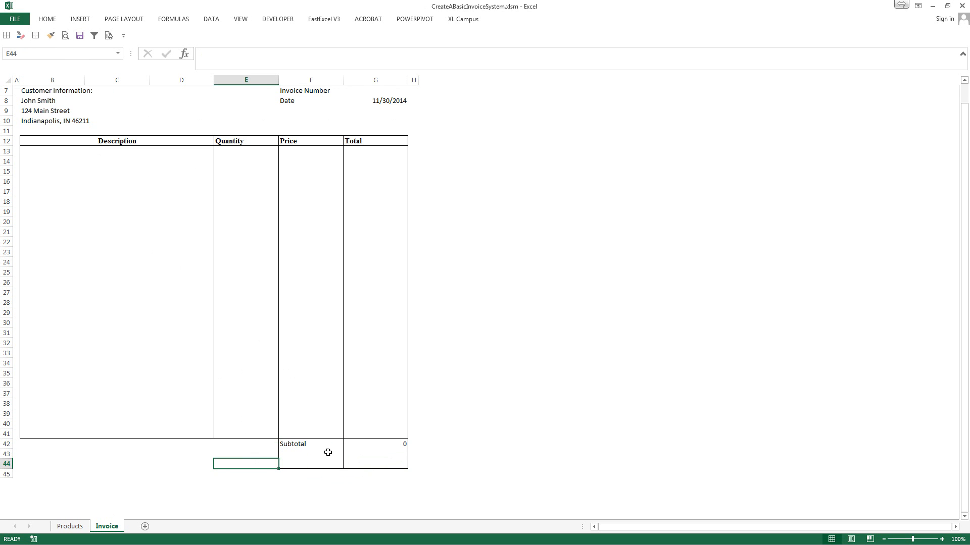
# - Label cell F43 Taxes and enter =G42*0.07 beside it in G43
pyautogui.click(298, 446)
pyautogui.click(303, 453)
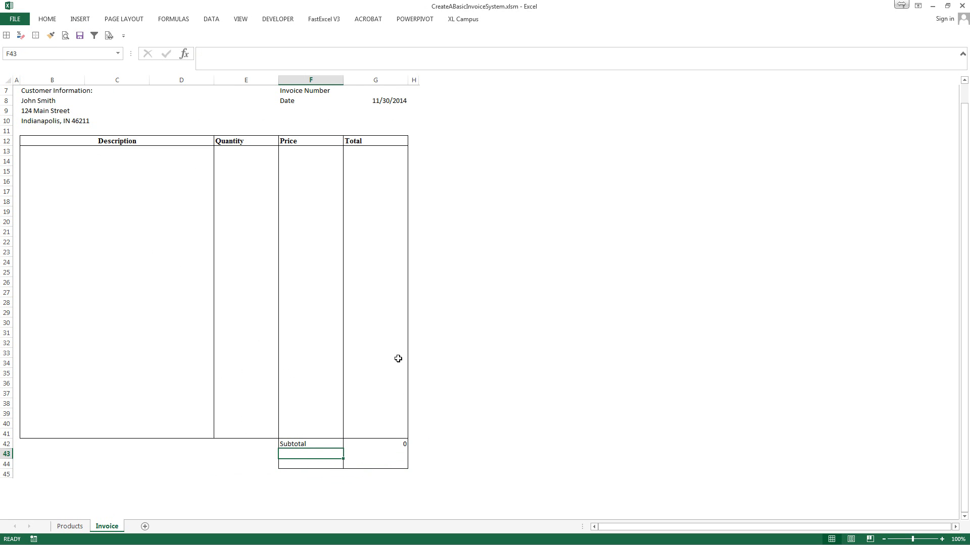
pyautogui.write('T')
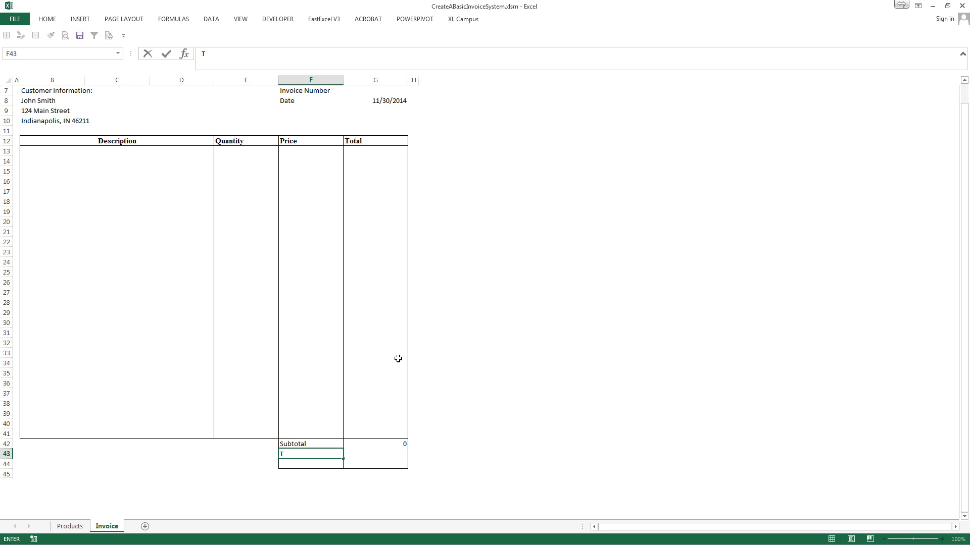
pyautogui.write('axes')
pyautogui.click(380, 458)
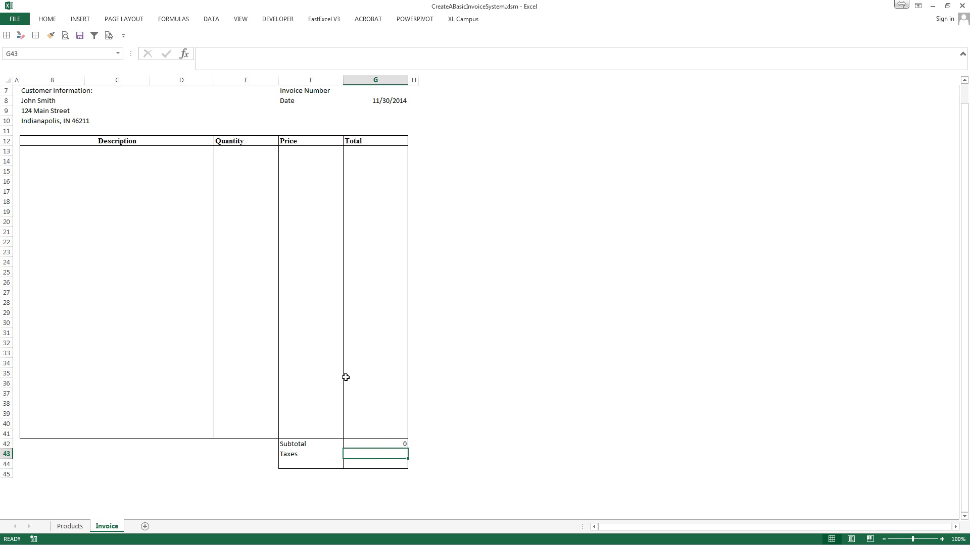
pyautogui.scroll(2, 312, 336)
pyautogui.scroll(-2, 329, 403)
pyautogui.write('=')
pyautogui.press('Up')
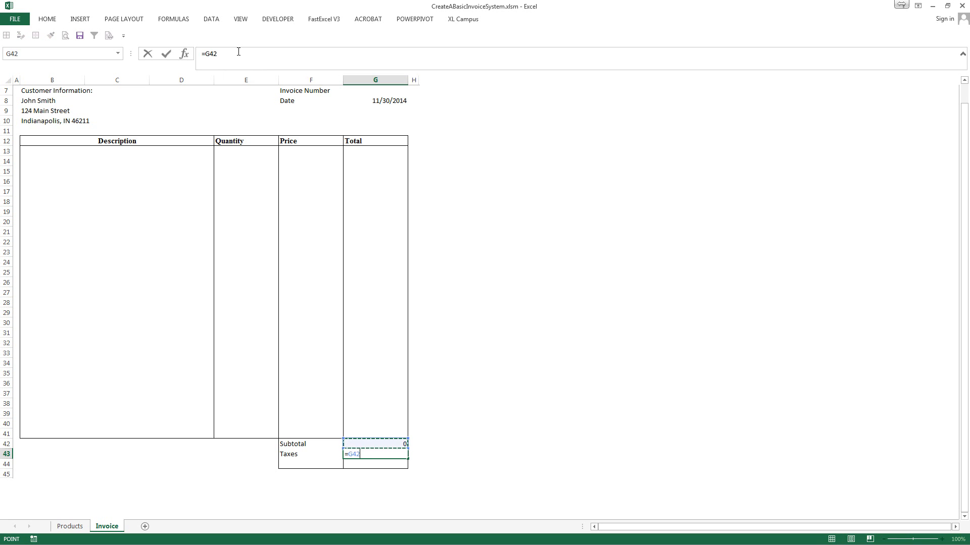
pyautogui.write('*')
pyautogui.press('Return')
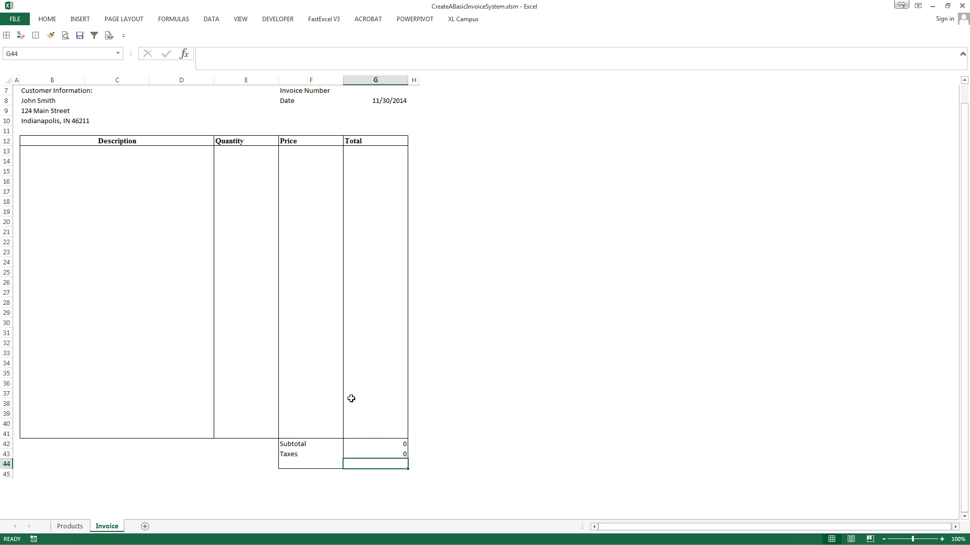
pyautogui.click(385, 456)
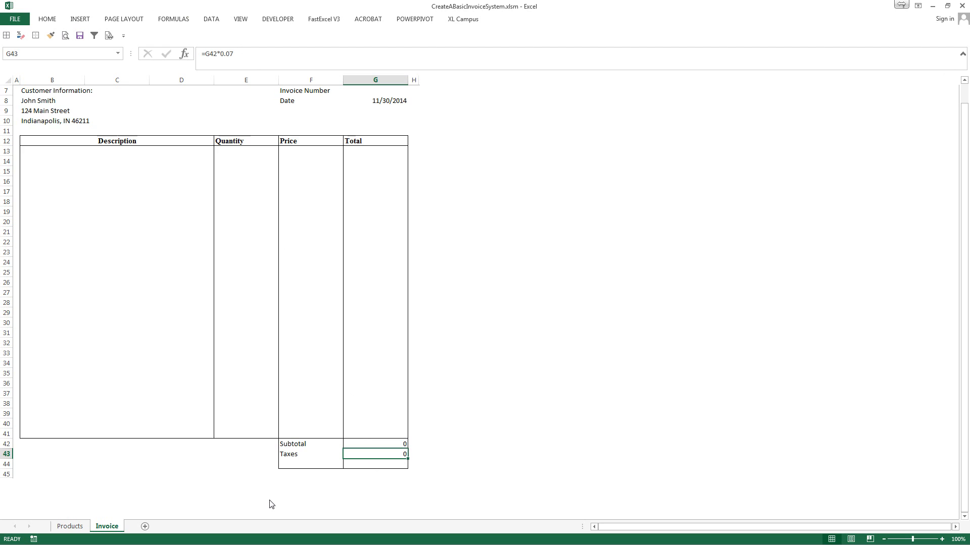
# - Label cell F44 Total and enter =SUM(G42:G43) beside it in G44
pyautogui.scroll(2, 237, 419)
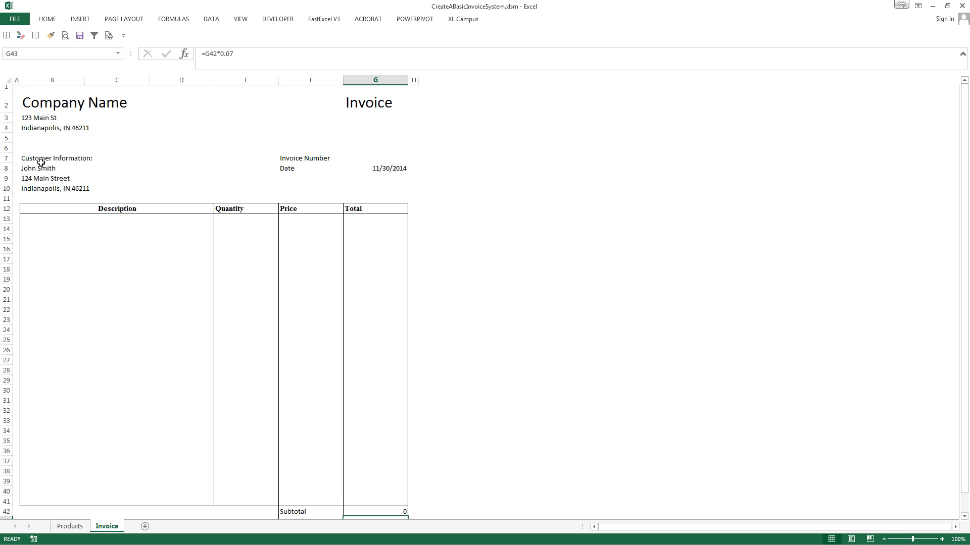
pyautogui.scroll(-4, 55, 207)
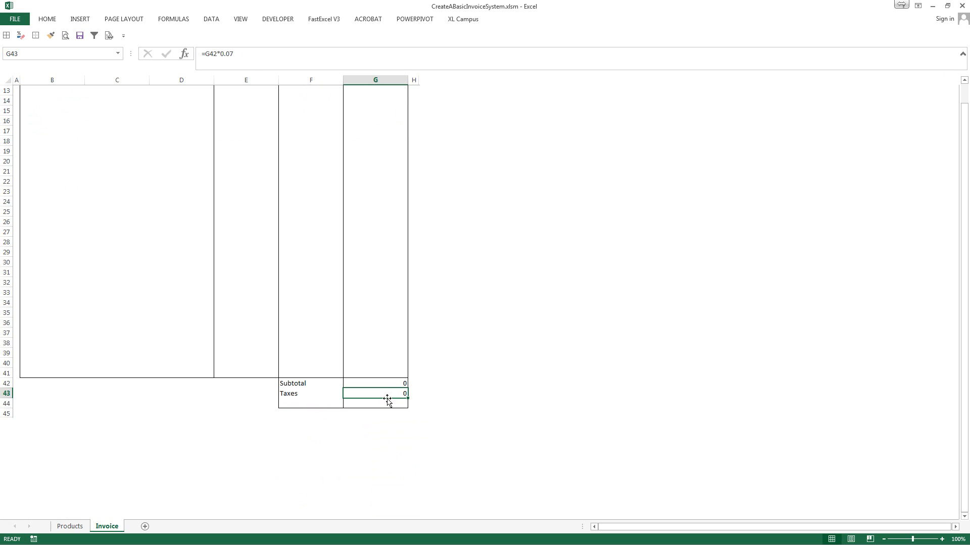
pyautogui.click(323, 404)
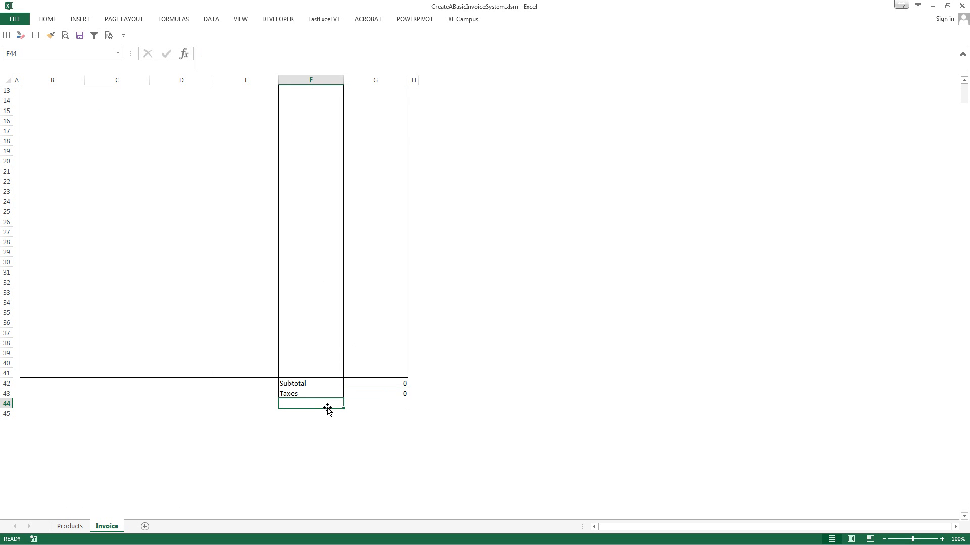
pyautogui.write('Total')
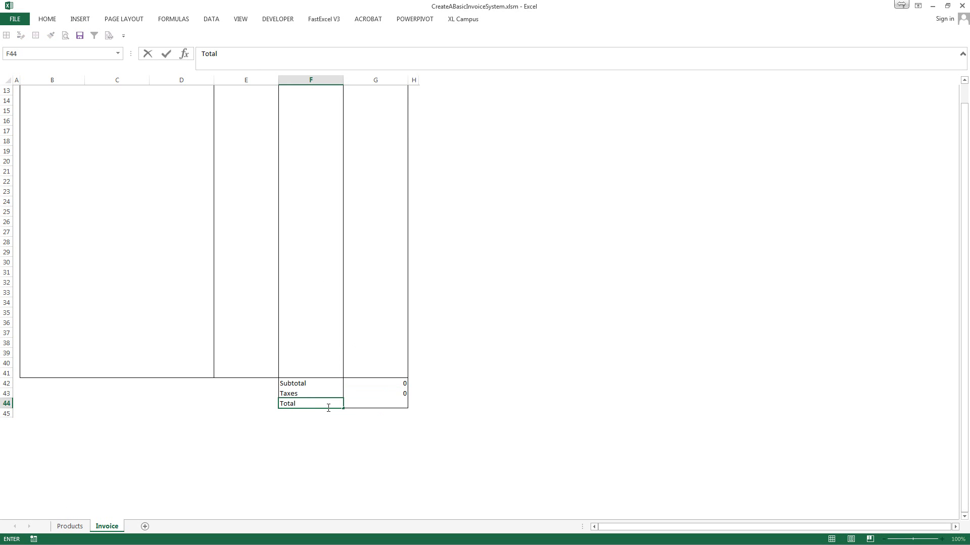
pyautogui.press('Tab')
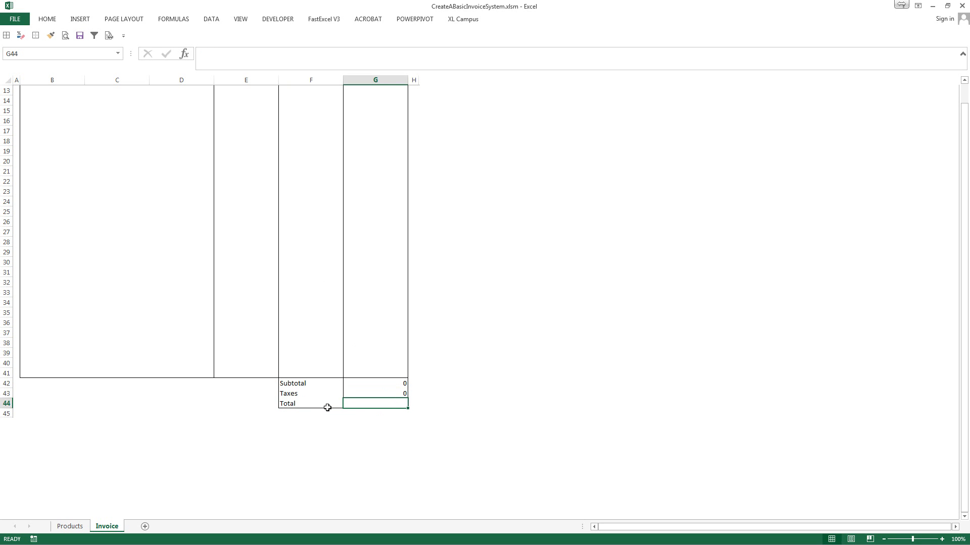
pyautogui.write('=su')
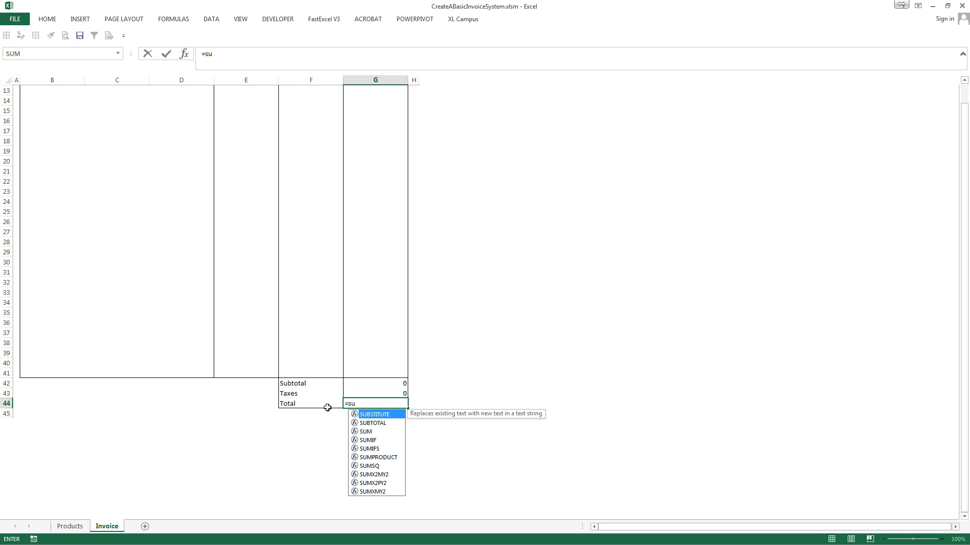
pyautogui.write('m')
pyautogui.press('Tab')
pyautogui.press('Up')
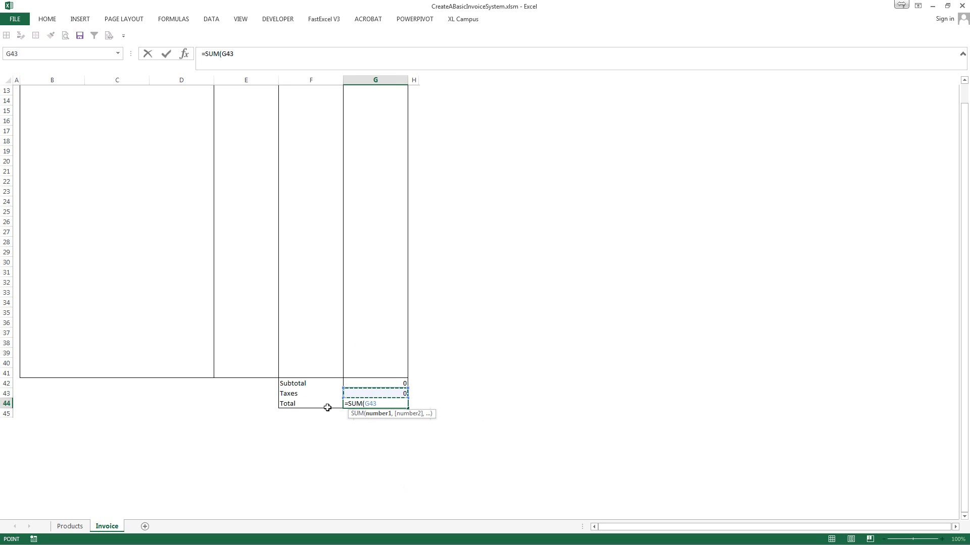
pyautogui.hotkey('shift', 'Up')
pyautogui.hotkey('ctrl', 'Return')
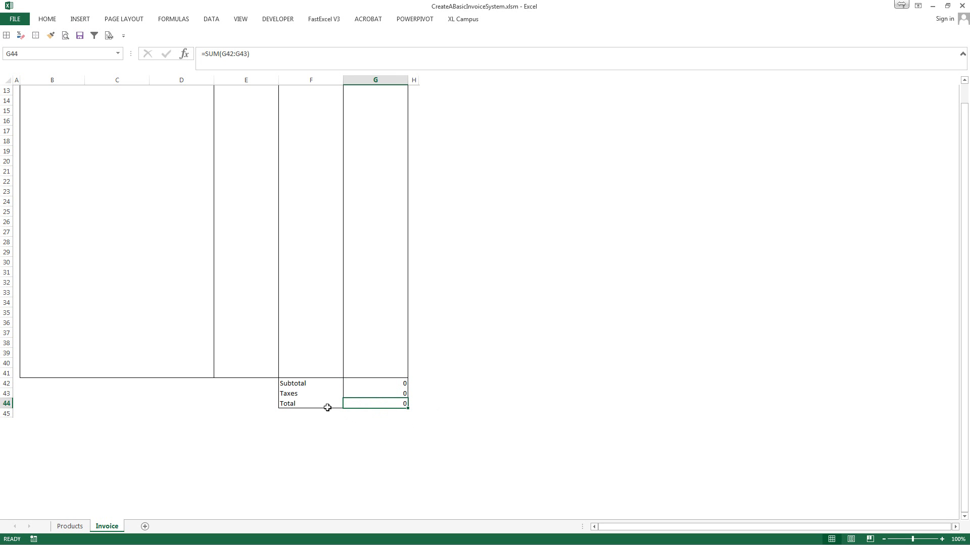
# - Fill the first invoice line in row 13 with Product 2 and a quantity of 10
pyautogui.scroll(4, 415, 392)
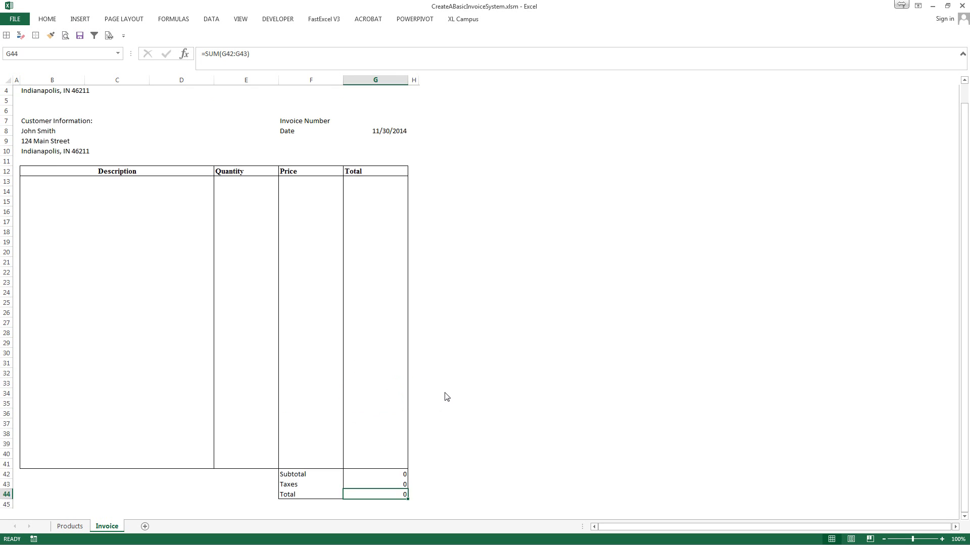
pyautogui.click(184, 228)
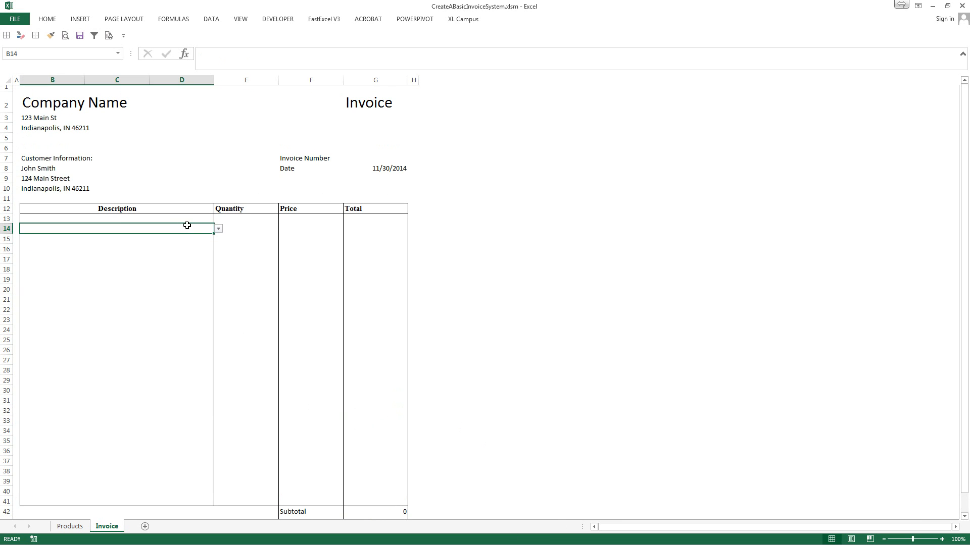
pyautogui.click(188, 220)
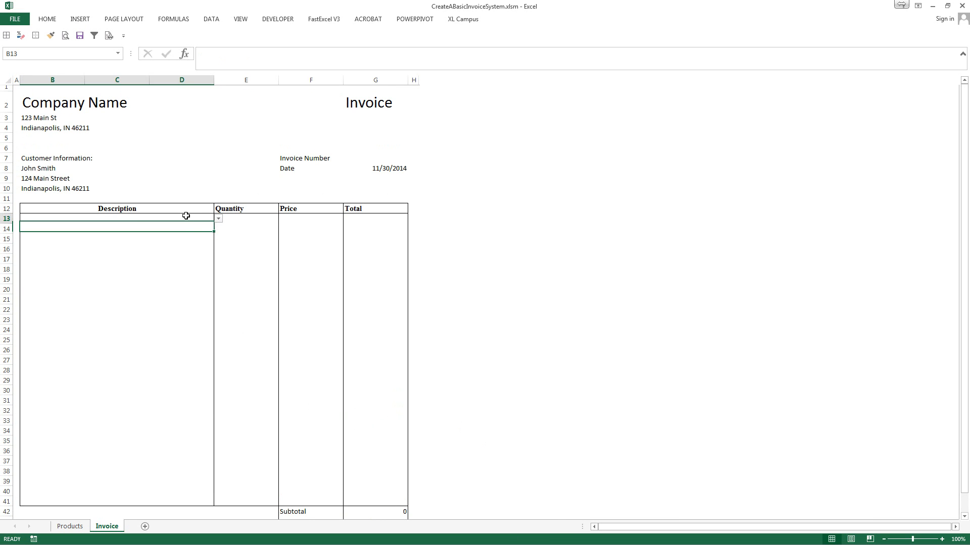
pyautogui.click(218, 219)
pyautogui.click(168, 234)
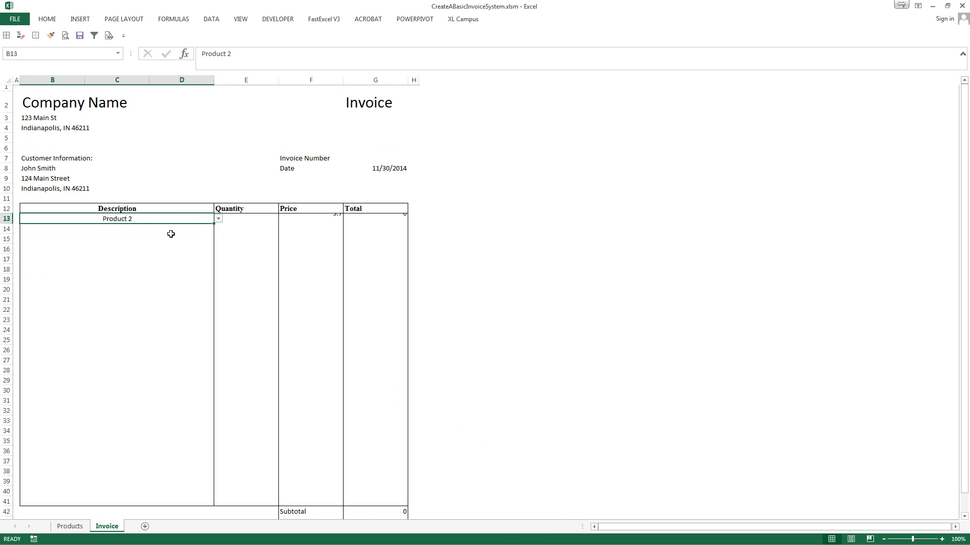
pyautogui.click(222, 223)
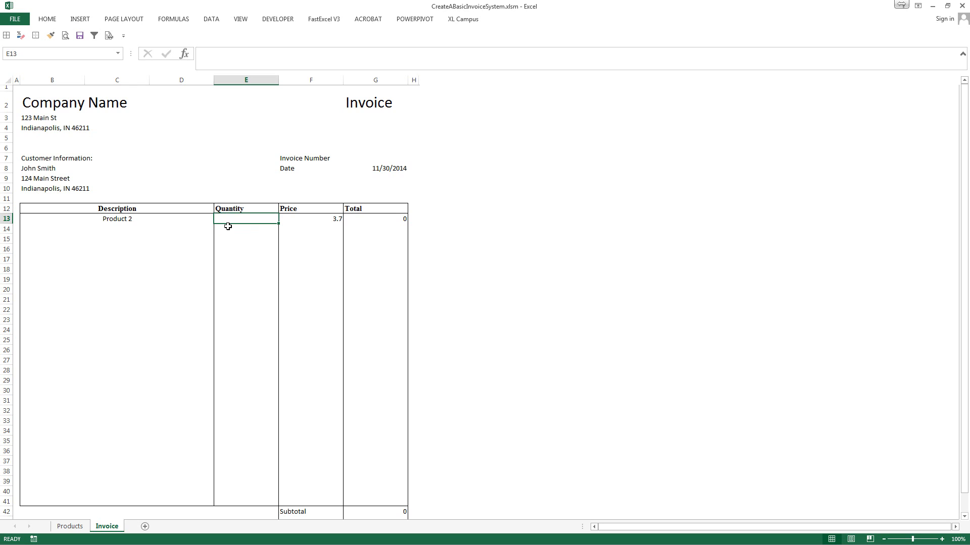
pyautogui.write('10')
pyautogui.press('Return')
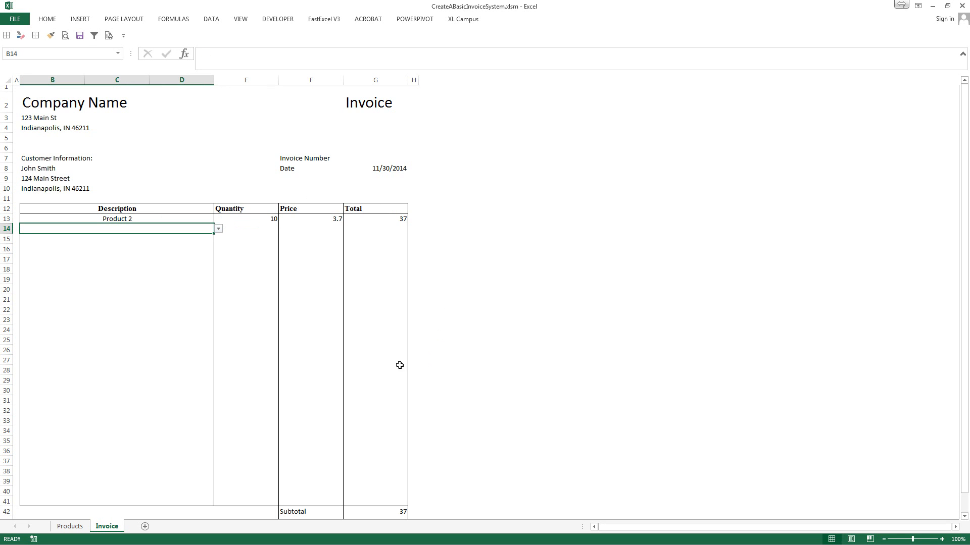
# - Apply the dollar currency format with two decimals to the line totals G13:G41 and the summary amounts G42:G44
pyautogui.moveTo(363, 220); pyautogui.dragTo(399, 503)
pyautogui.hotkey('ctrl', 'shift', '4')
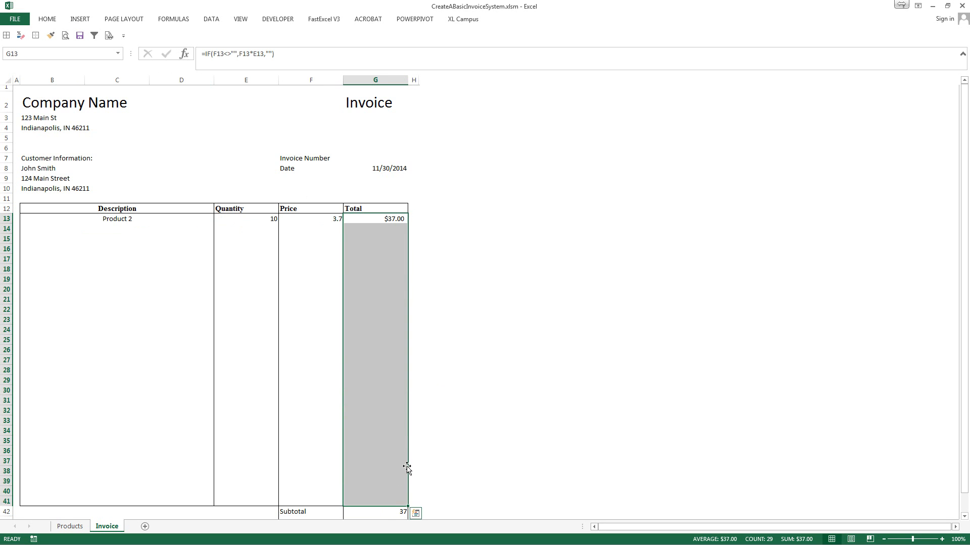
pyautogui.scroll(-4, 439, 485)
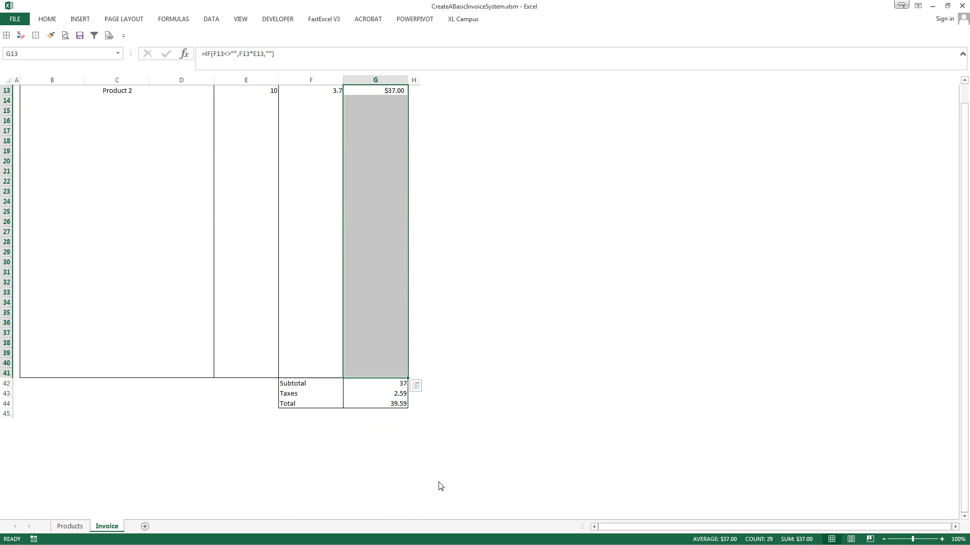
pyautogui.click(392, 384)
pyautogui.moveTo(392, 384); pyautogui.dragTo(398, 401)
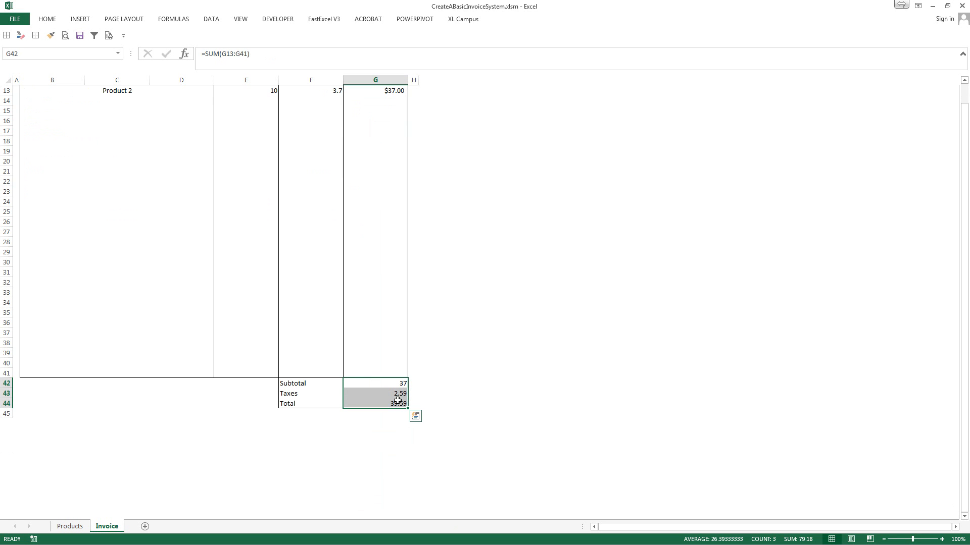
pyautogui.hotkey('ctrl', 'shift', '4')
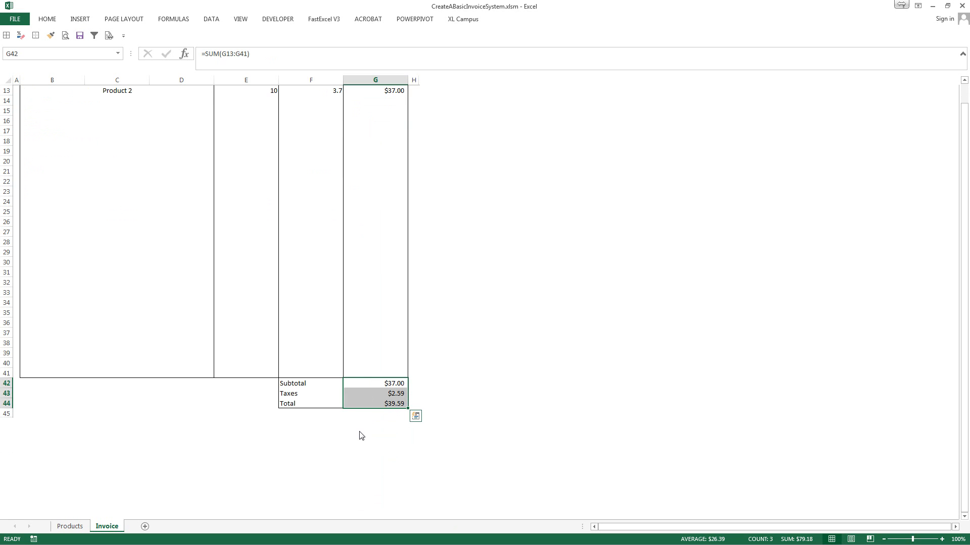
# - Make the Subtotal and Total labels and amounts in rows 42 and 44 bold, keeping the Taxes row in regular weight
pyautogui.click(380, 405)
pyautogui.hotkey('ctrl', 'b')
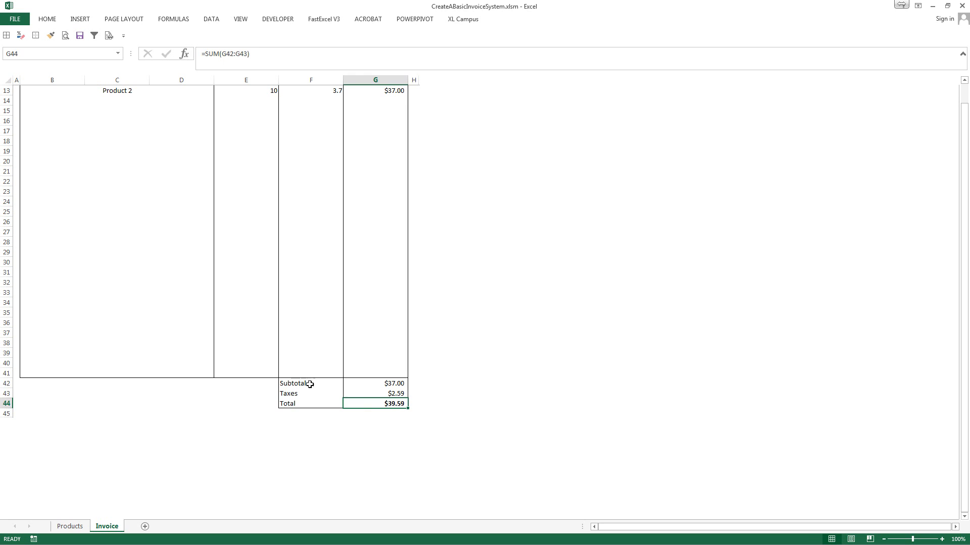
pyautogui.moveTo(310, 386); pyautogui.dragTo(301, 402)
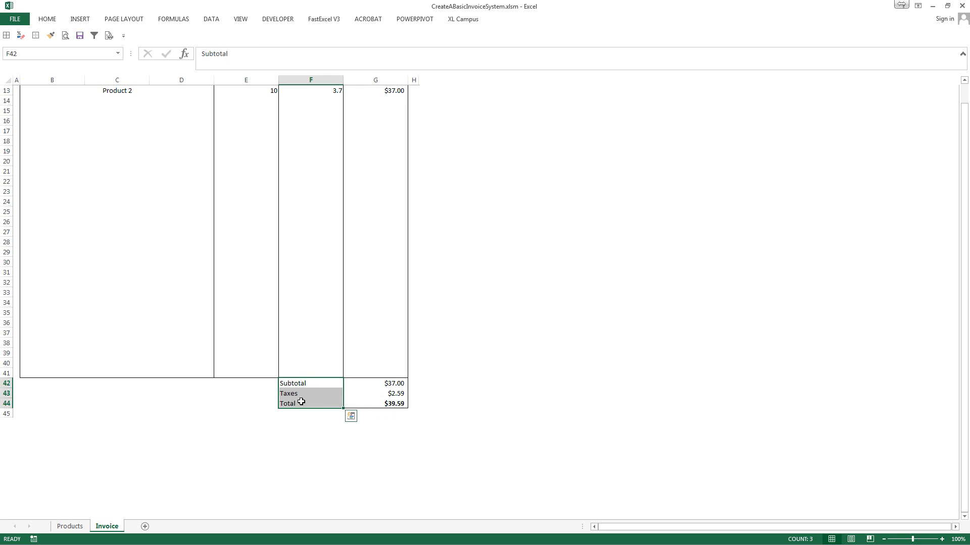
pyautogui.hotkey('ctrl', 'b')
pyautogui.moveTo(386, 382)
pyautogui.mouseDown()
pyautogui.moveTo(396, 391)
pyautogui.moveTo(386, 386)
pyautogui.mouseUp()
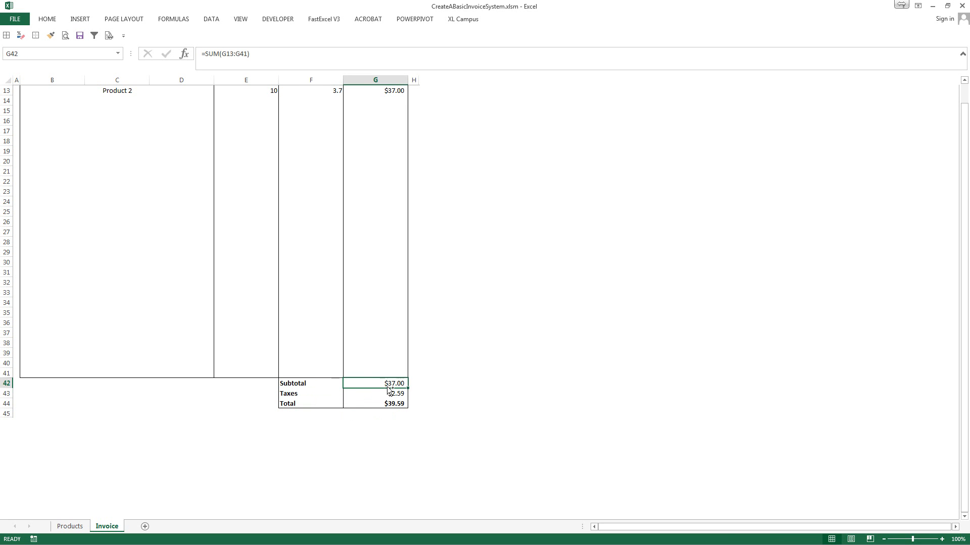
pyautogui.hotkey('ctrl', 'b')
pyautogui.click(387, 397)
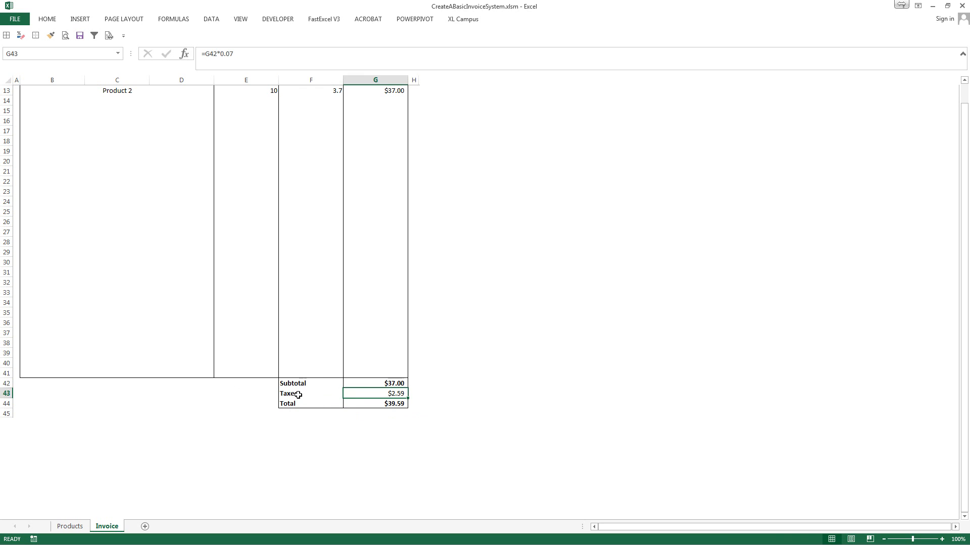
pyautogui.click(298, 395)
pyautogui.hotkey('ctrl', 'b')
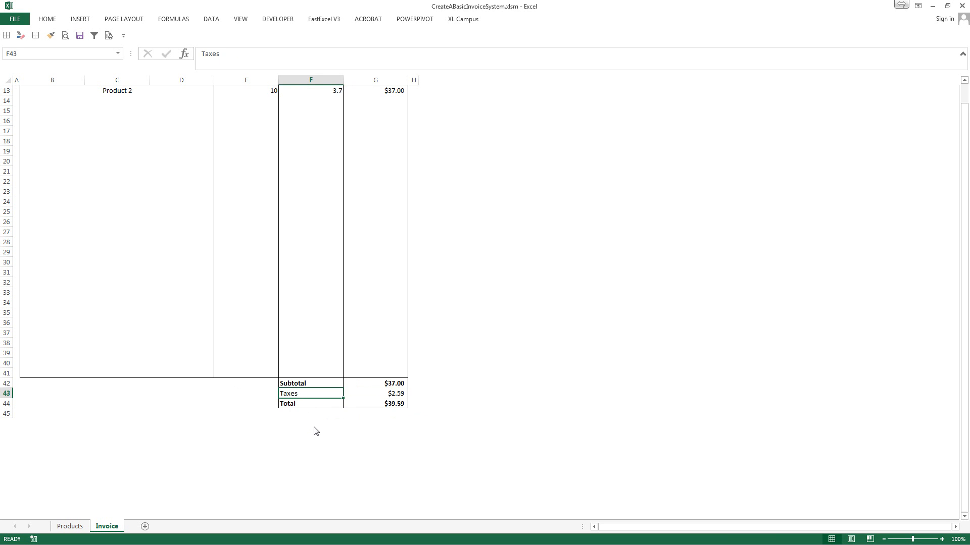
pyautogui.scroll(4, 316, 430)
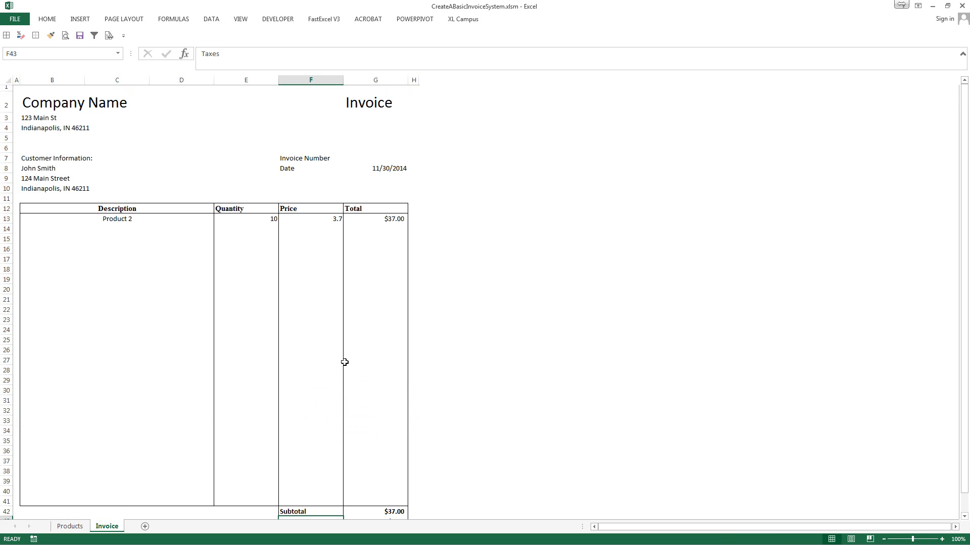